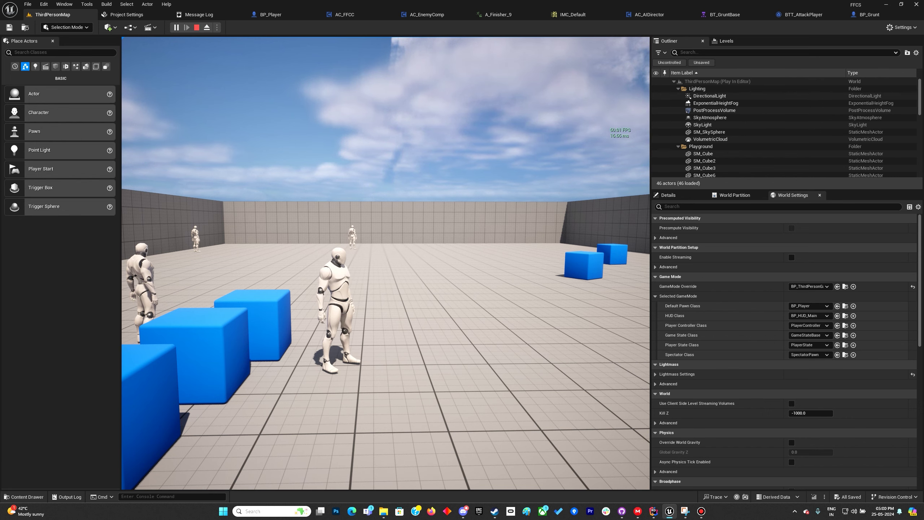
- Stop the play session and open the event graph of the BP_Player blueprint
key(Escape)
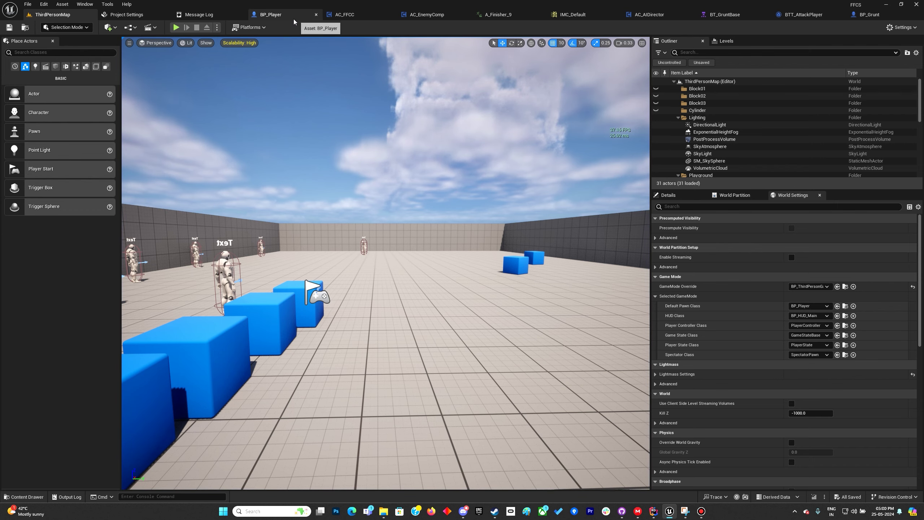
click(293, 15)
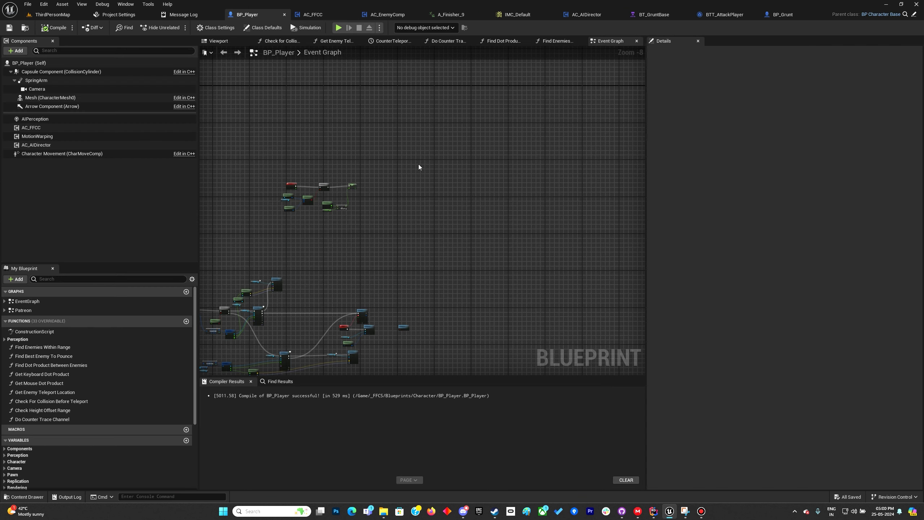
scroll(335, 237, up, 1)
right_drag(236, 303, 466, 251)
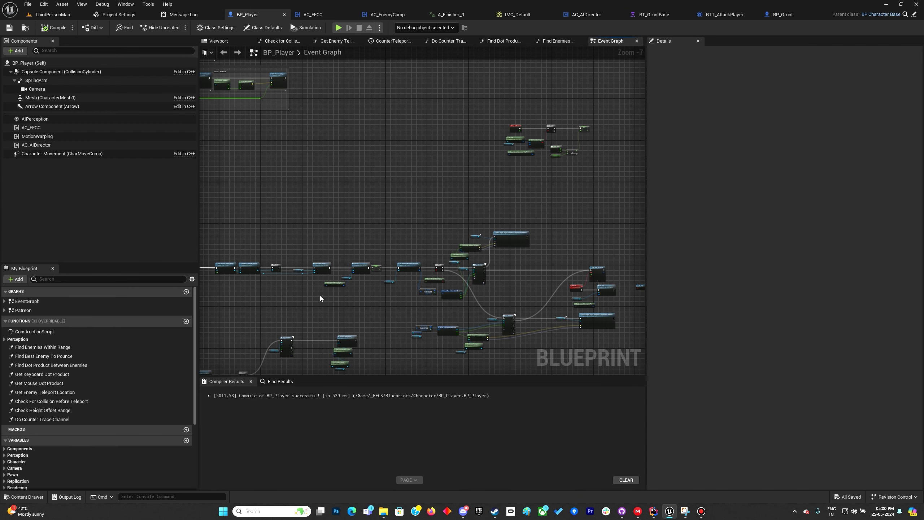
scroll(320, 298, up, 2)
key(ctrl+space)
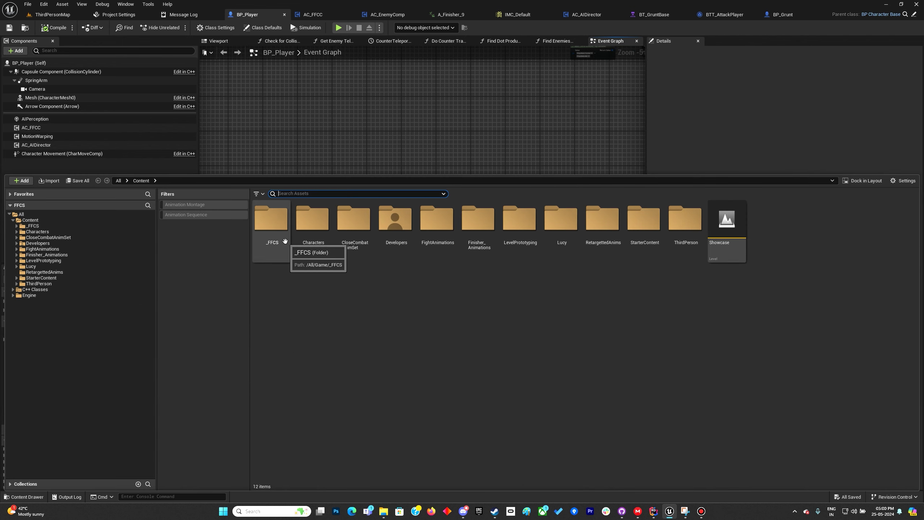
click(327, 190)
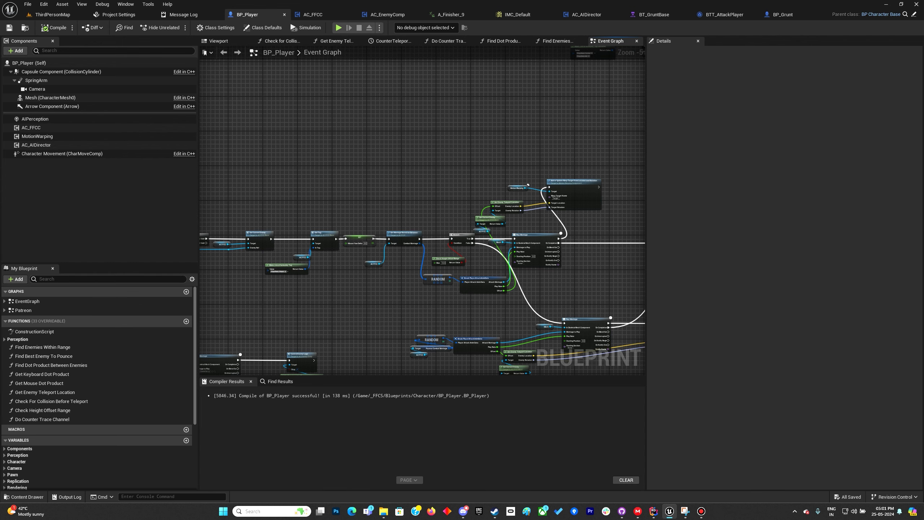
- Examine the BP_Player event graph's attack logic, following the node chain back to its input event
right_drag(444, 239, 253, 204)
scroll(388, 324, up, 4)
right_drag(497, 331, 508, 191)
scroll(208, 315, down, 4)
scroll(218, 303, down, 3)
right_drag(321, 247, 598, 248)
scroll(351, 193, up, 3)
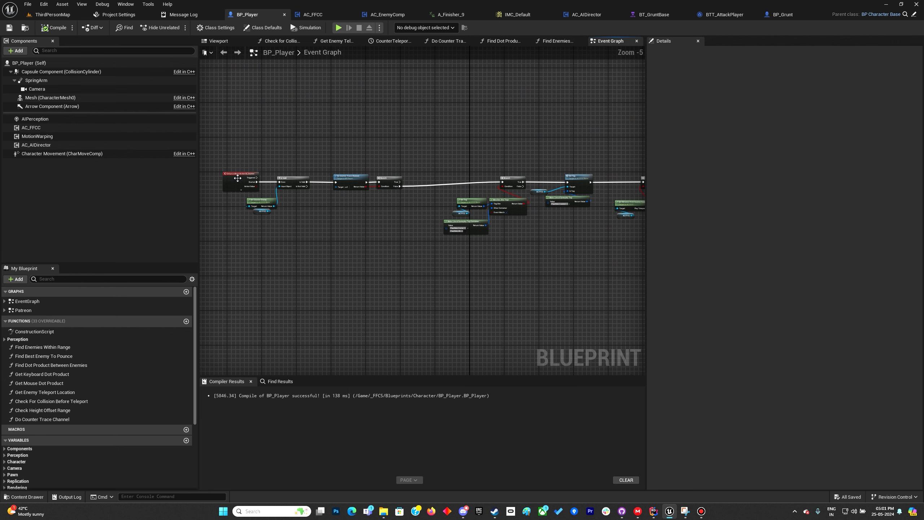
- Locate the counter attack's Play Montage node and open its assigned montage, AM_P_C_001, for editing
right_drag(517, 286, 218, 271)
scroll(404, 288, up, 5)
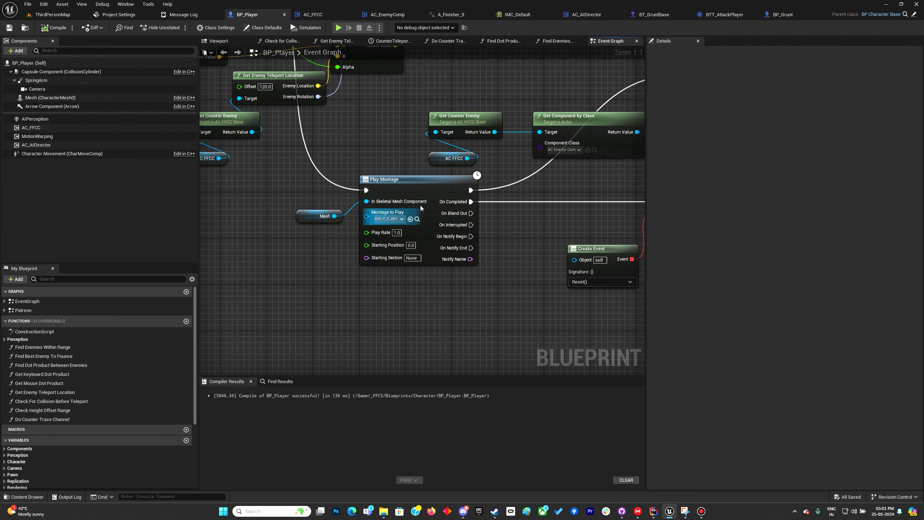
click(418, 219)
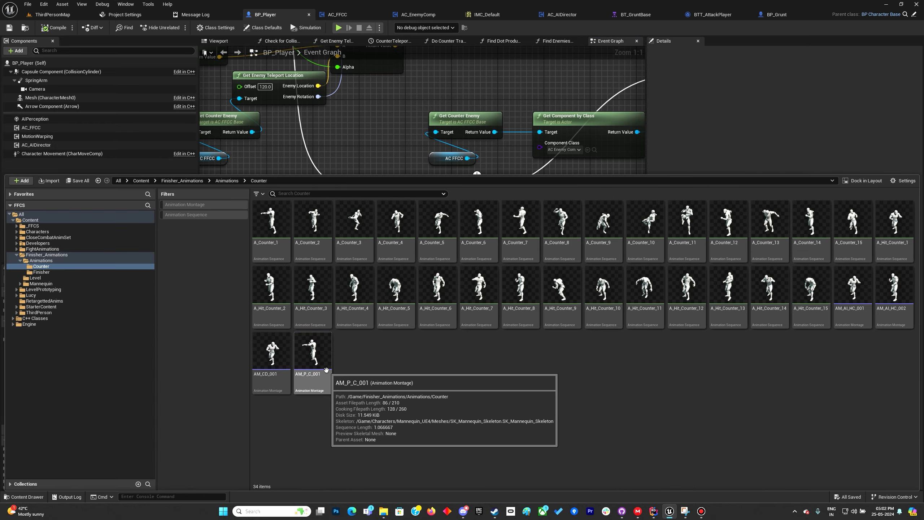
double_click(326, 370)
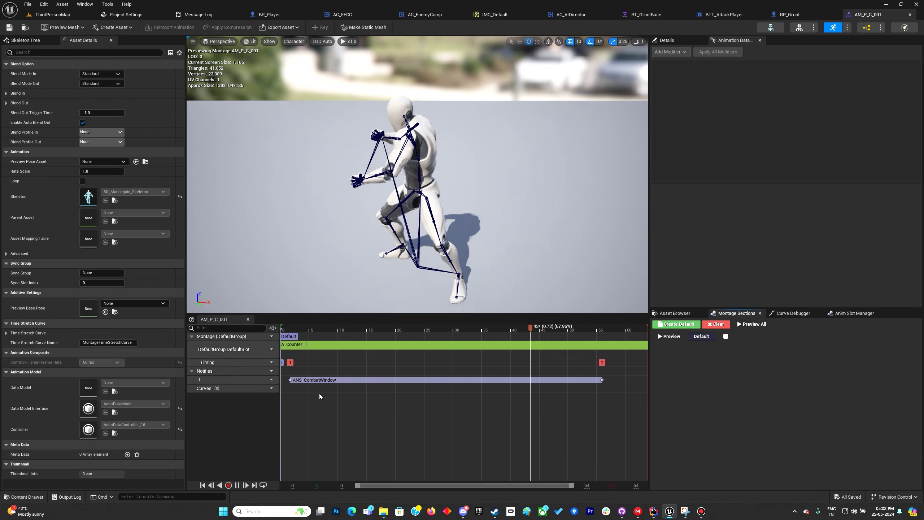
- Add a second notify track to the AM_P_C_001 montage
click(269, 371)
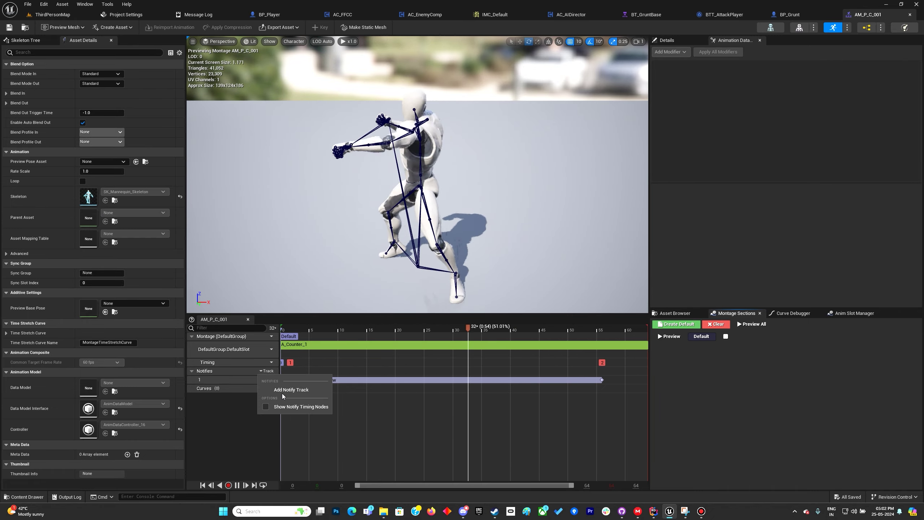
click(284, 394)
right_click(418, 392)
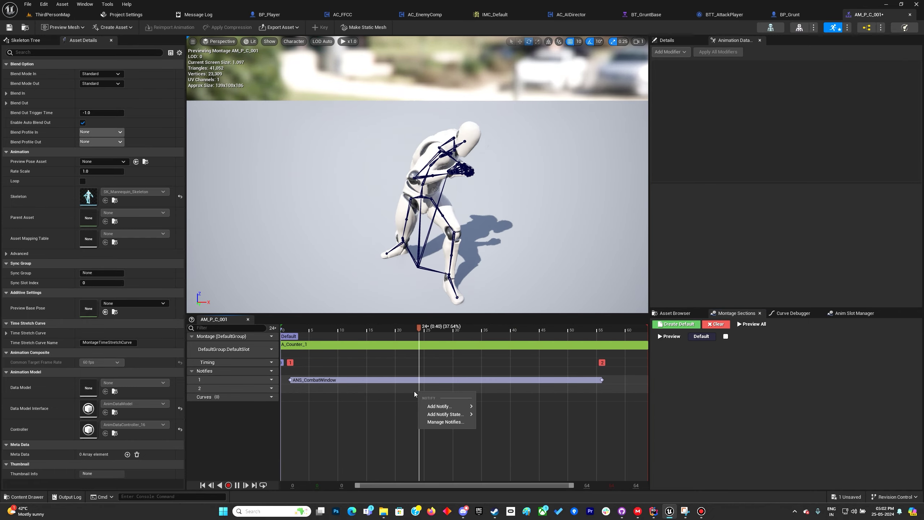
click(415, 392)
- Browse the project content to the AnimNotify folder inside _FFCS/Blueprints
key(ctrl+space)
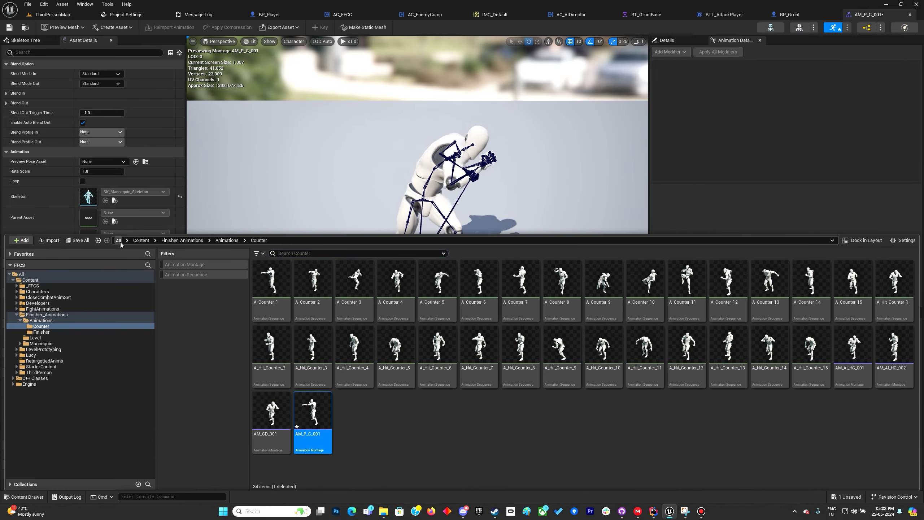
click(118, 240)
double_click(310, 282)
double_click(270, 280)
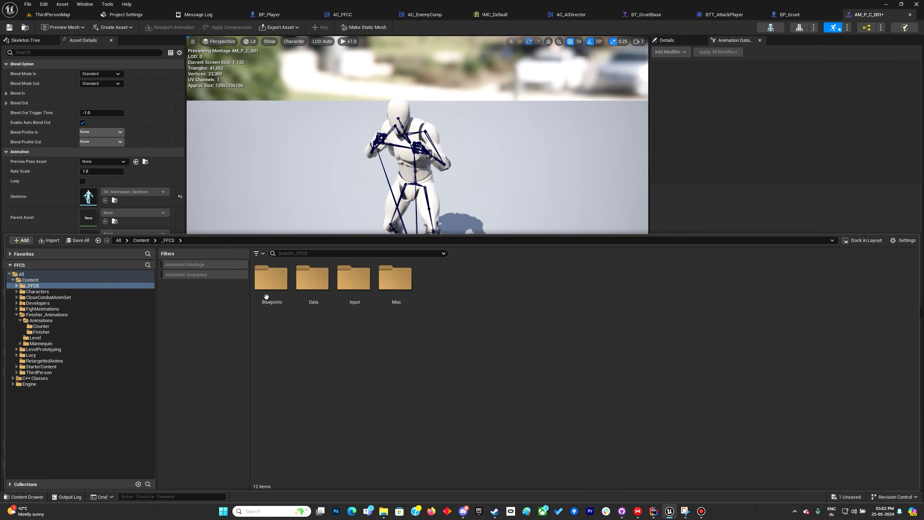
double_click(269, 285)
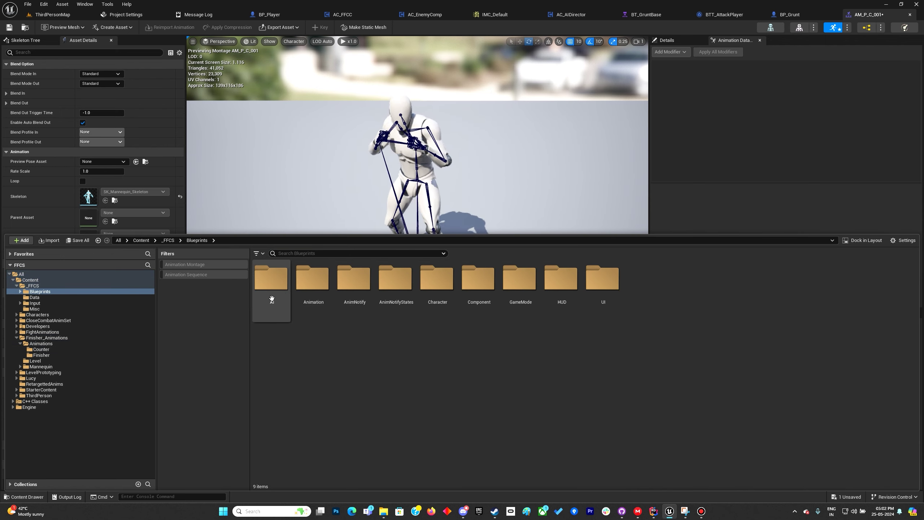
double_click(357, 285)
- Create a blueprint class based on AnimNotify in this folder and name it AN_CounterHit
right_click(311, 300)
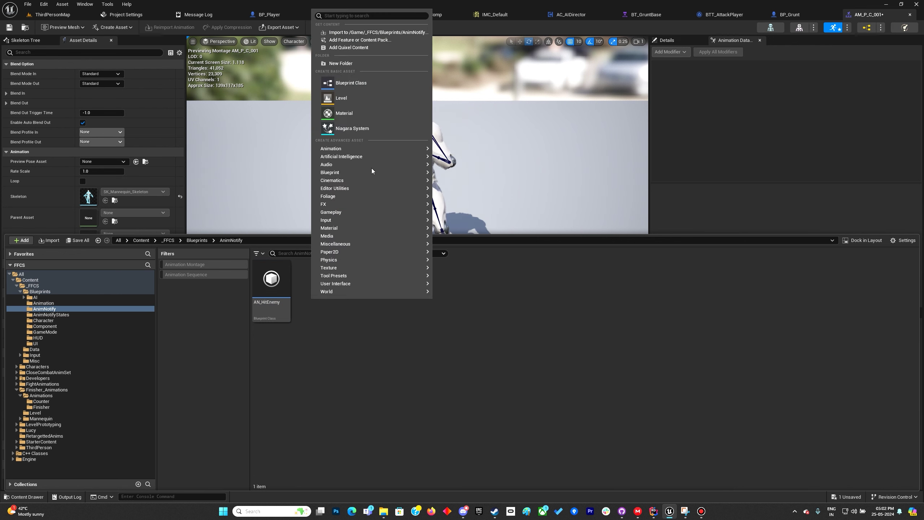
click(364, 83)
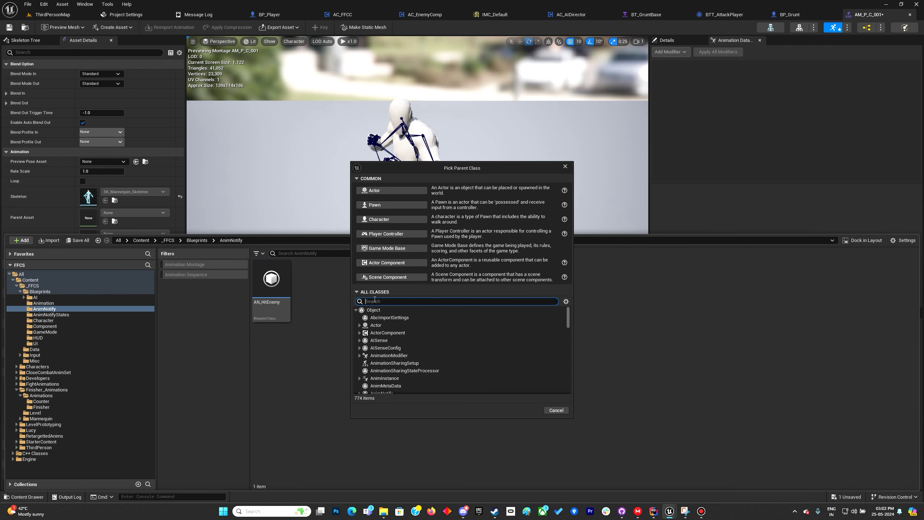
text(anim notify)
click(381, 318)
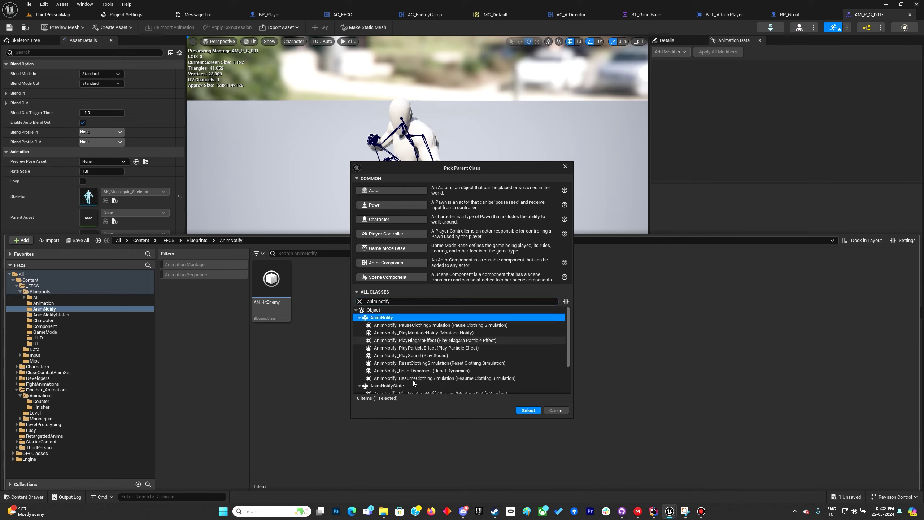
click(527, 410)
text(AN)
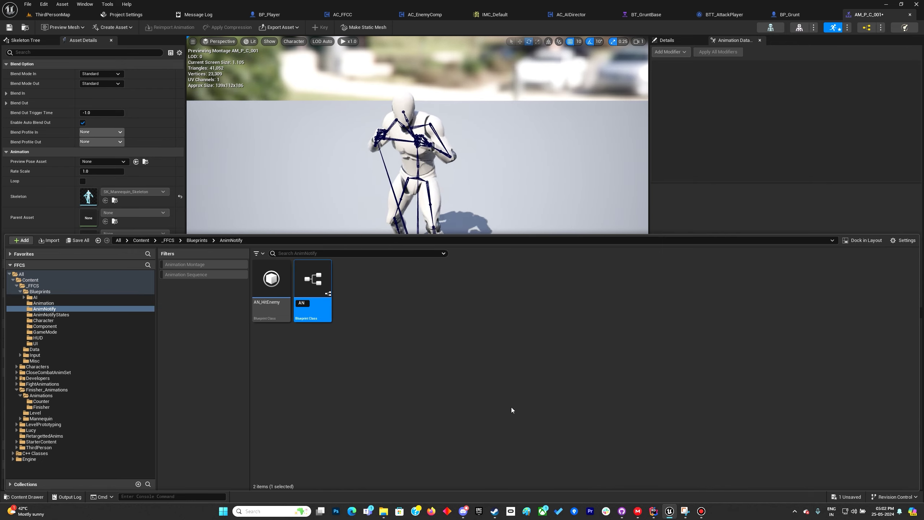
text(_Counter)
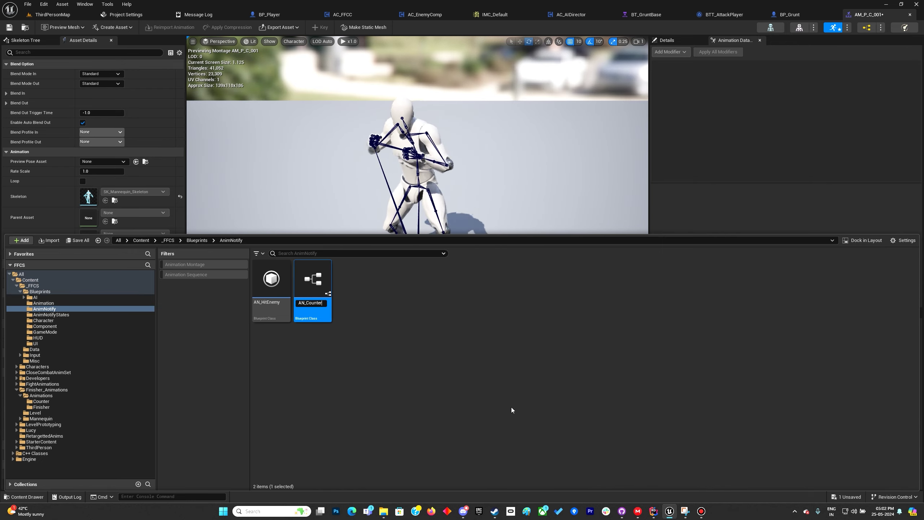
text(Hit)
key(Return)
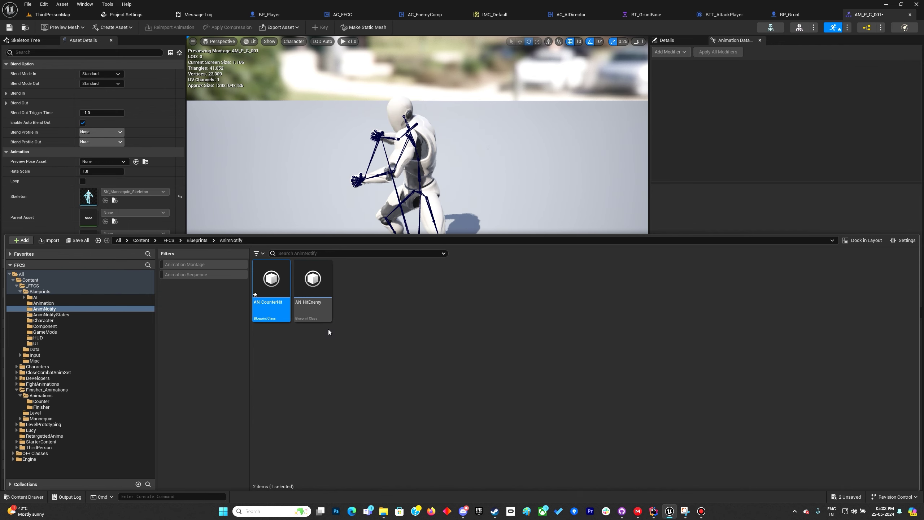
- Open AN_CounterHit, override its Received Notify function, and move the Return Node far to the right to make room for logic
double_click(275, 295)
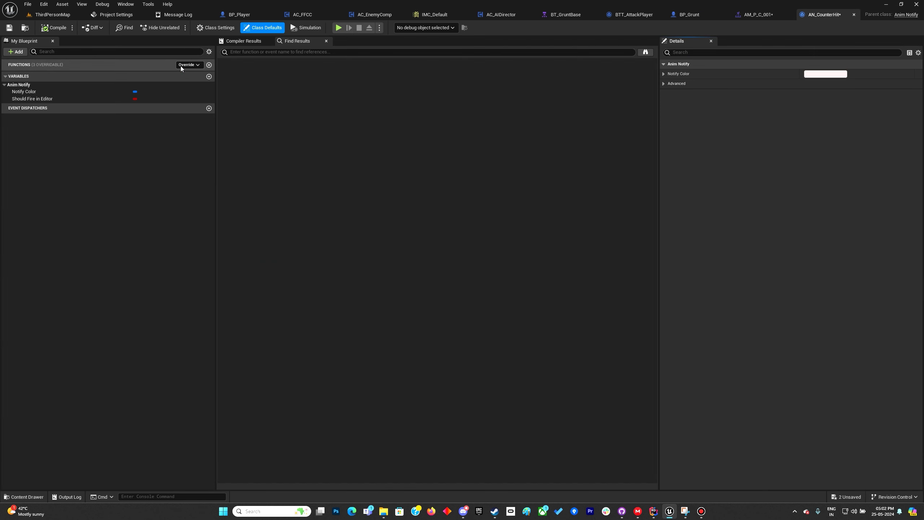
click(181, 65)
click(198, 99)
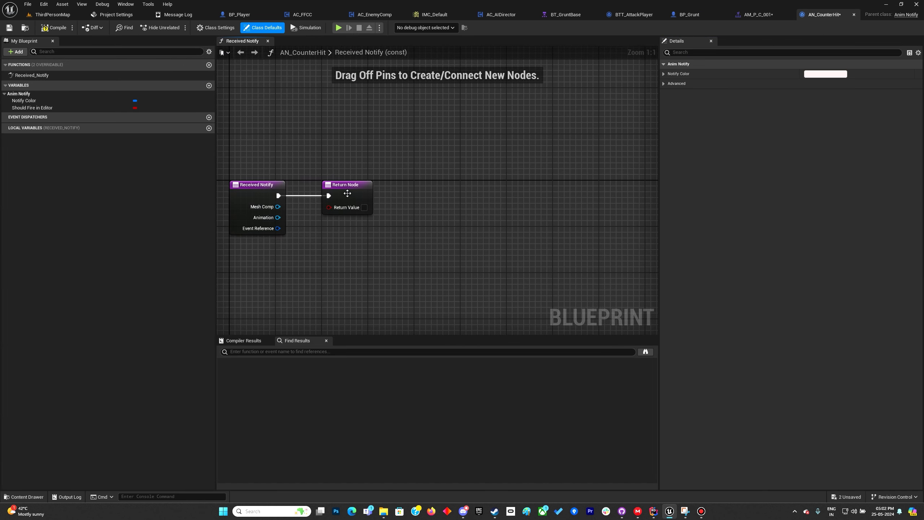
drag(348, 193, 655, 189)
right_drag(227, 213, 268, 209)
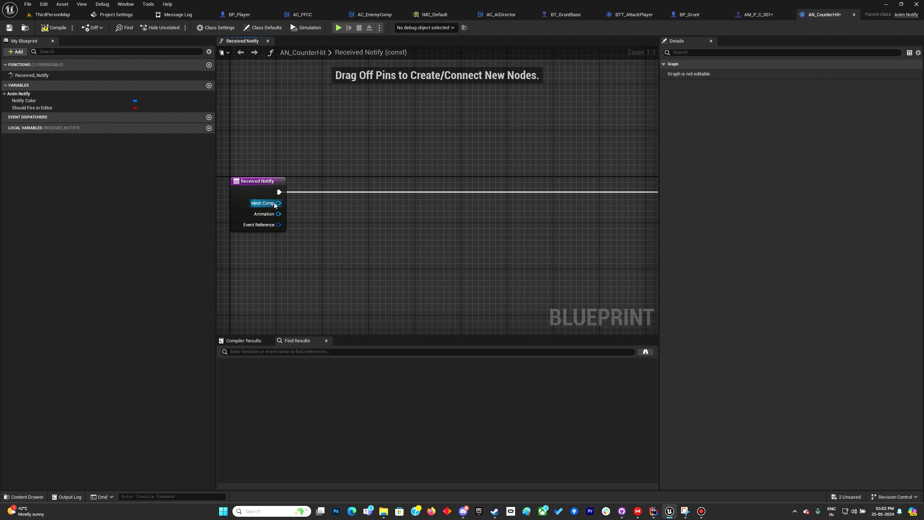
drag(271, 204, 332, 230)
text(get owner)
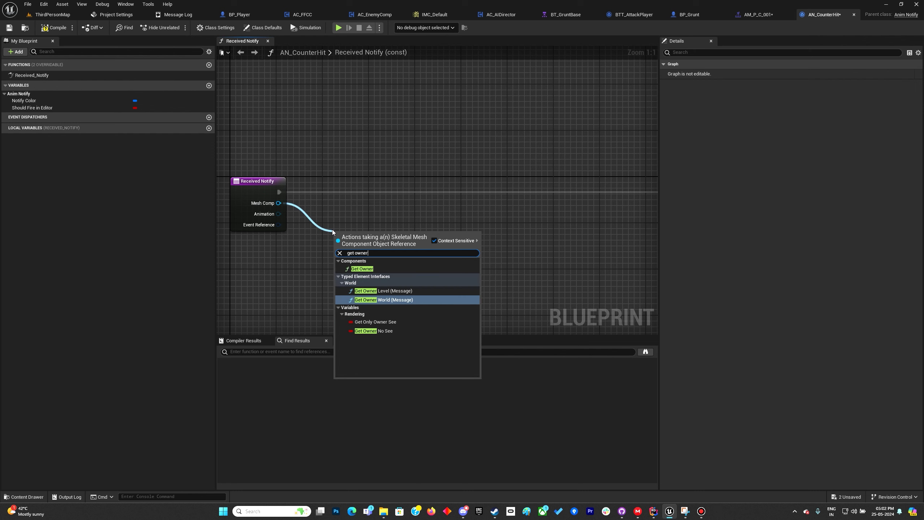
key(Return)
key(ctrl+z)
- Add a Get Owner node fed by the Mesh Comp output of Received Notify
drag(278, 203, 309, 212)
text(get owner)
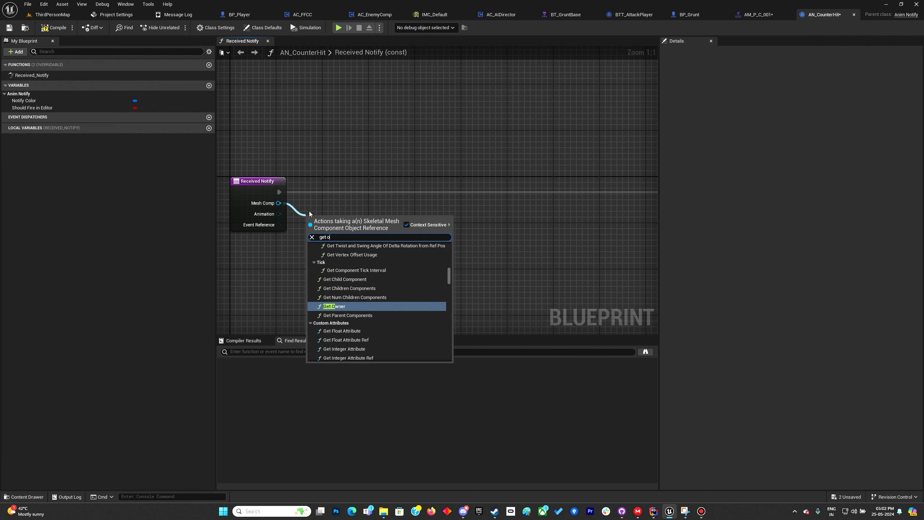
key(Return)
- Add an Is Valid check on the Get Owner return value and wire it into the execution between Received Notify and the Return Node
drag(360, 236, 406, 227)
text(is valid)
key(Down)
key(Return)
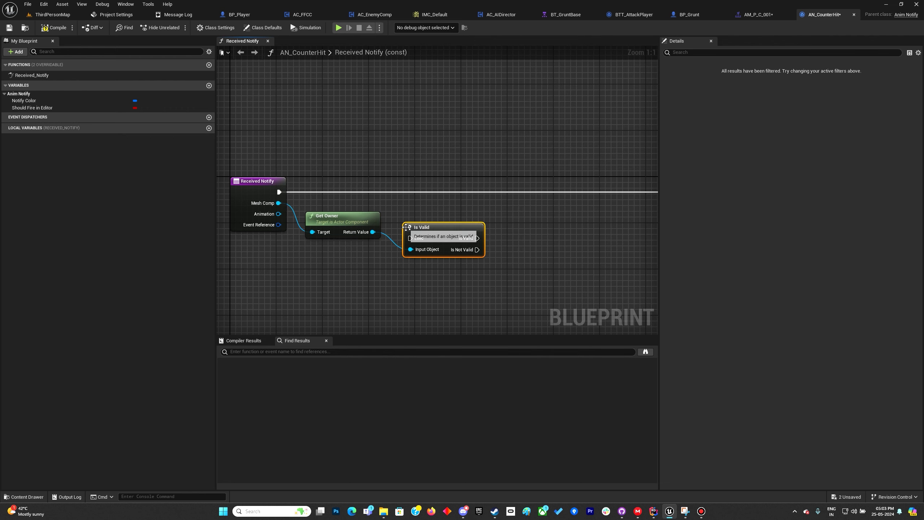
drag(421, 224, 429, 180)
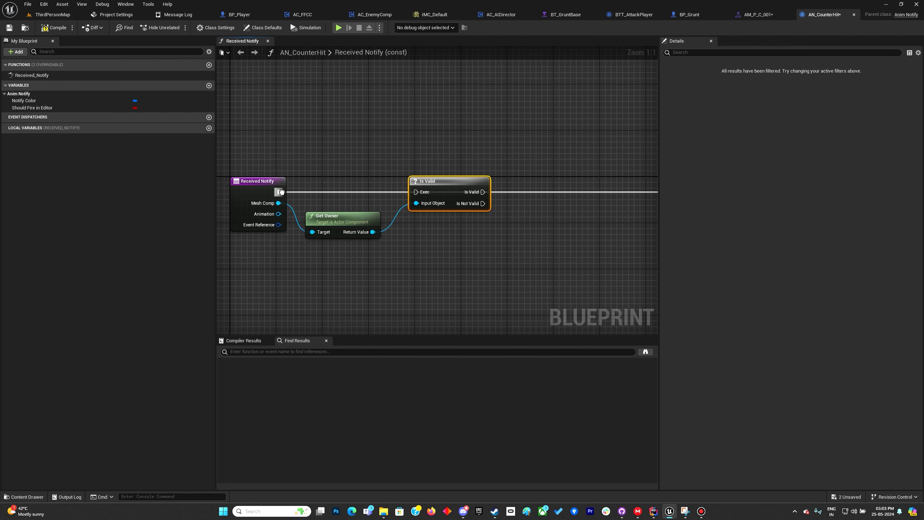
ctrl+drag(282, 192, 479, 194)
drag(417, 193, 280, 193)
- Add Get Component by Class on the owner, feed its result into the Is Valid check, and set the component class to AC FFCC
right_drag(378, 238, 286, 232)
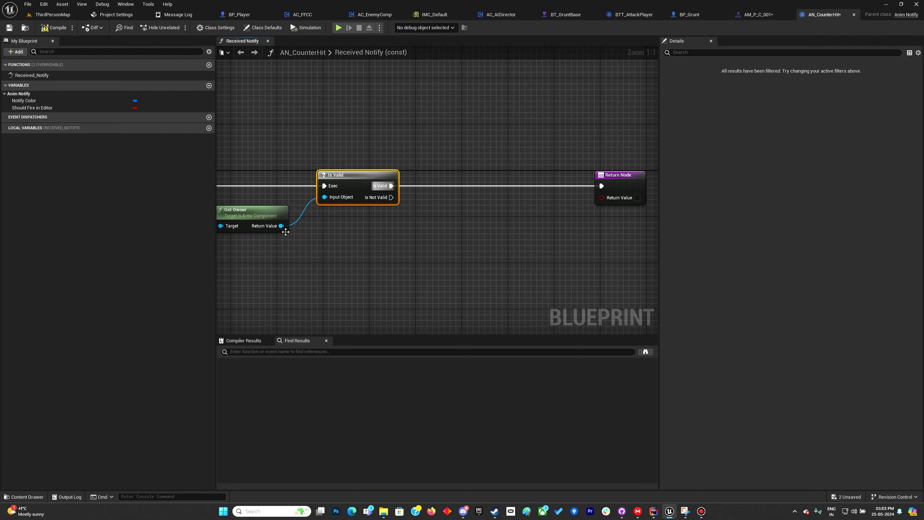
drag(282, 226, 343, 260)
text(get componen)
click(421, 298)
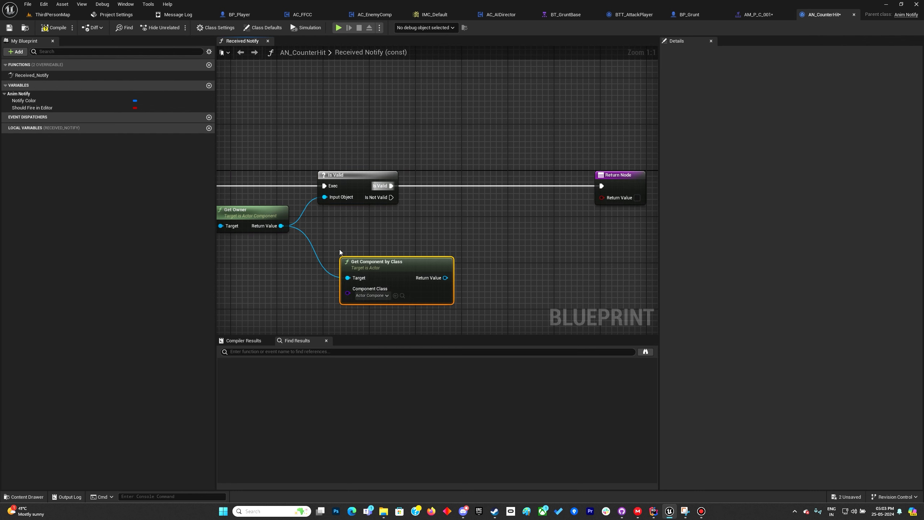
drag(446, 277, 478, 175)
drag(403, 272, 373, 219)
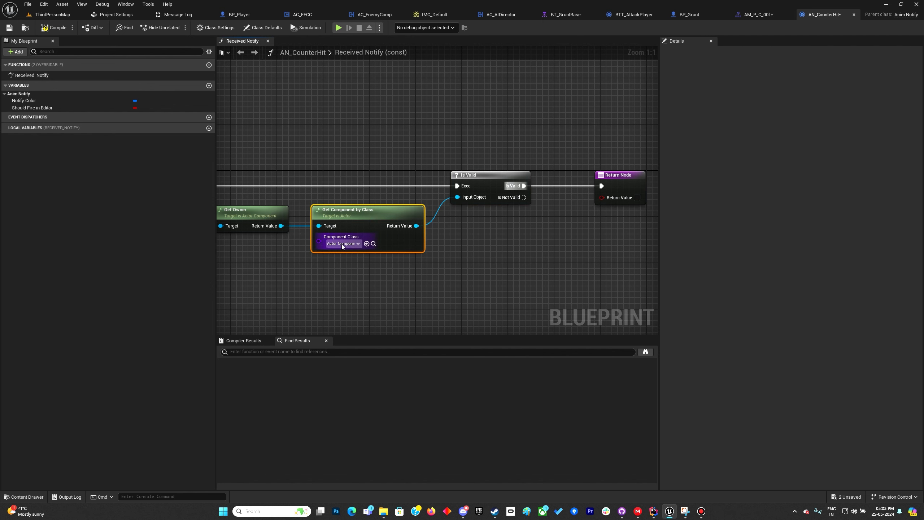
click(343, 244)
click(360, 291)
- Duplicate the Is Valid node and connect the Get Owner return value to the copy's Input Object
click(473, 175)
key(ctrl+c)
key(ctrl+v)
drag(281, 225, 292, 201)
drag(327, 175, 343, 176)
- Route execution from Received Notify through the owner's Is Valid check into the component's Is Valid check
ctrl+drag(457, 186, 334, 185)
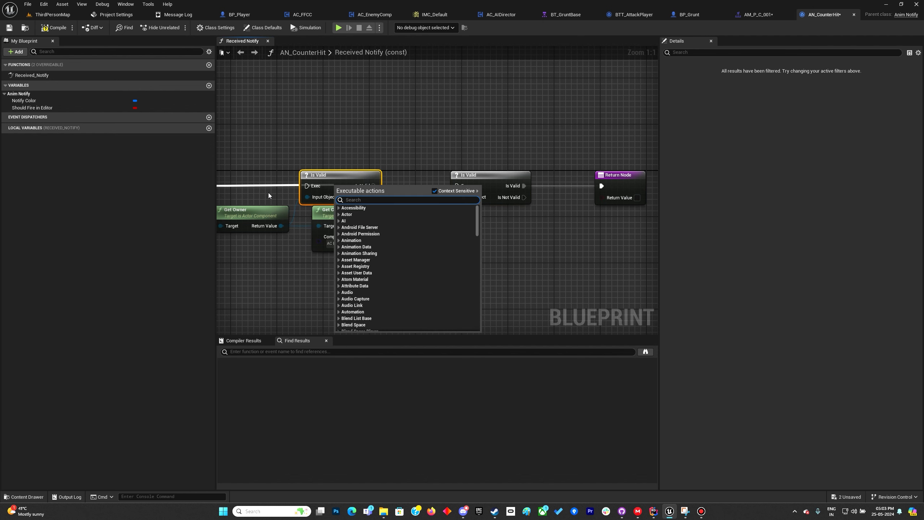
click(248, 197)
right_drag(244, 198, 356, 188)
drag(377, 176, 419, 176)
right_drag(527, 158, 337, 181)
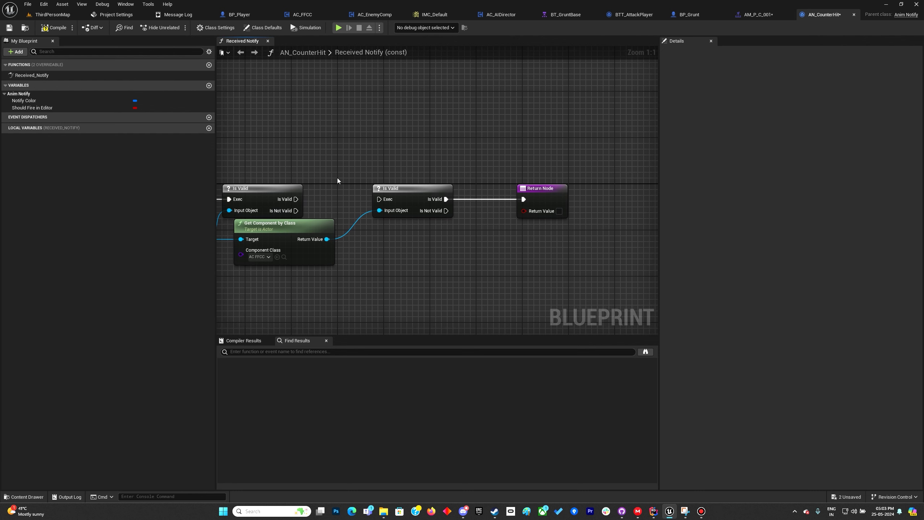
drag(296, 199, 379, 199)
- Tidy the graph by repositioning the Get Component by Class and Get Owner nodes beneath the Is Valid checks
drag(307, 236, 339, 242)
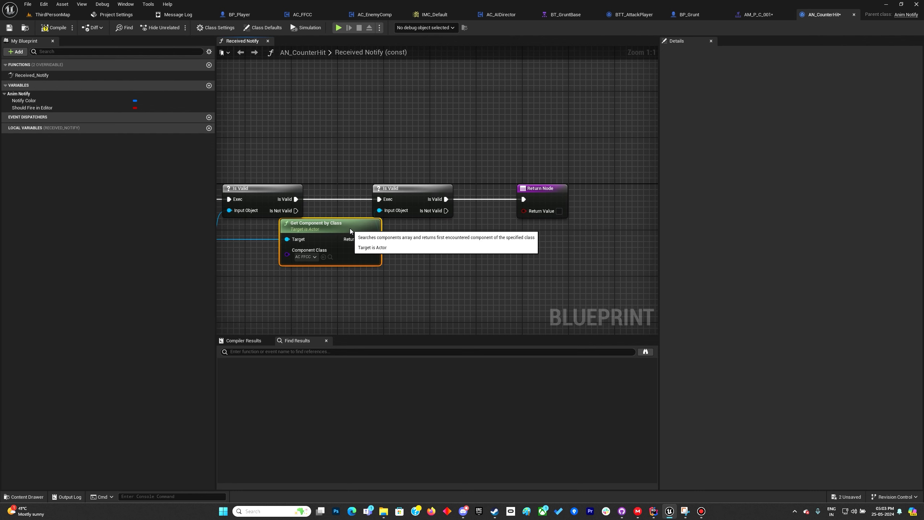
right_drag(322, 219, 411, 206)
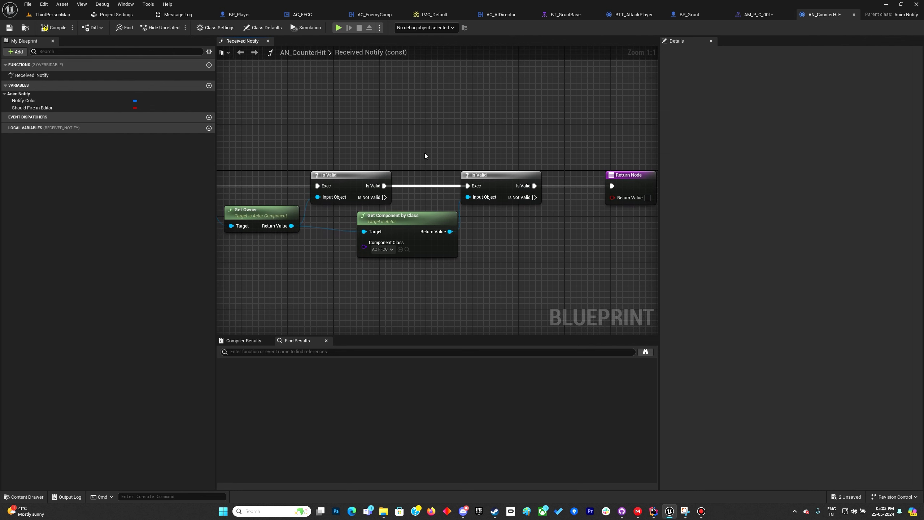
drag(280, 221, 271, 229)
right_drag(485, 242, 441, 259)
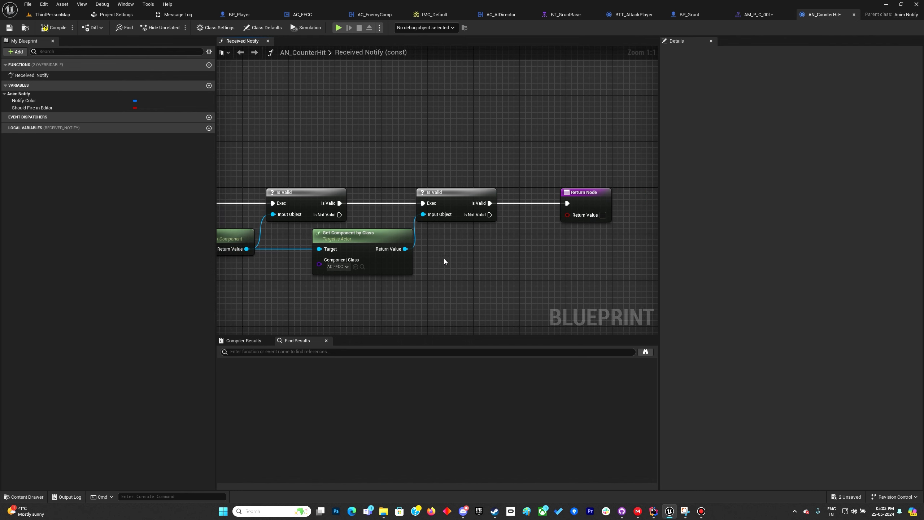
- Add a Combo Counter call on the AC FFCC component's return value and run it from the component's Is Valid output
right_drag(396, 278, 381, 234)
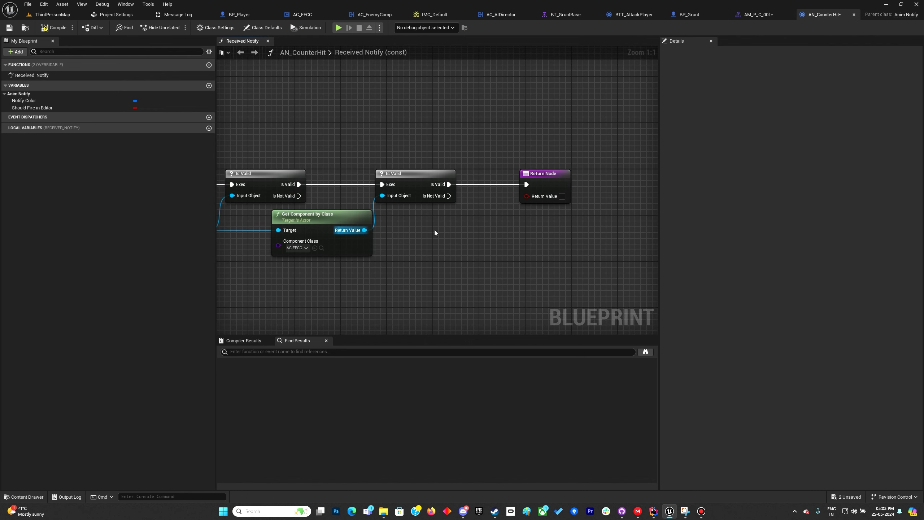
drag(364, 230, 458, 228)
text(combo)
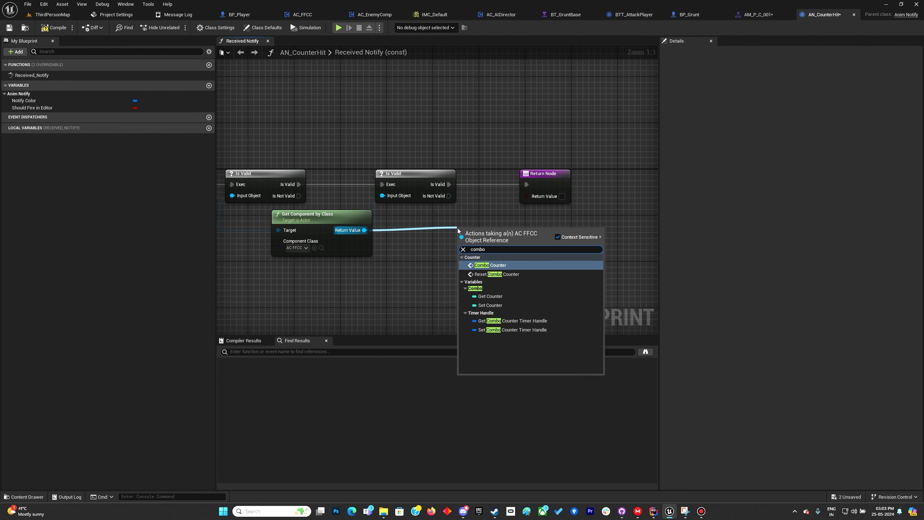
key(Return)
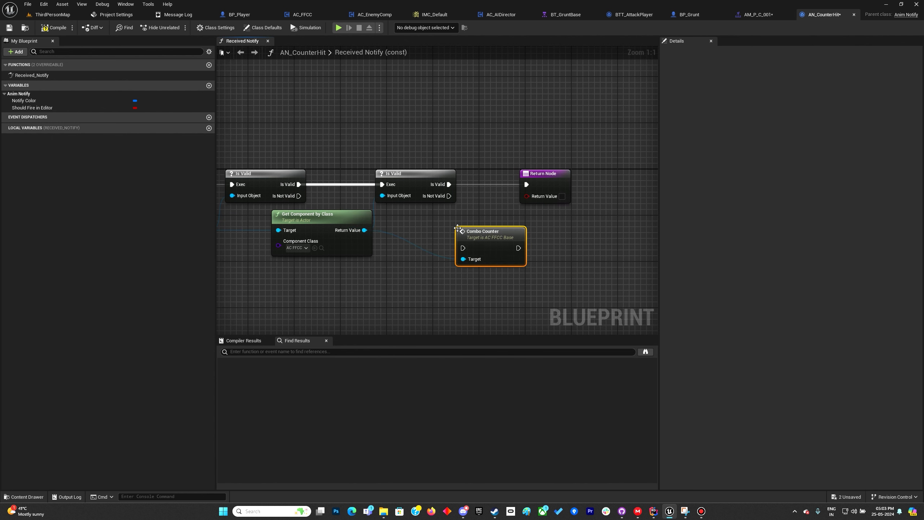
drag(450, 184, 465, 250)
- Align the Combo Counter node between the Is Valid check and the Return Node, connect its execution output to the Return Node, and compile
drag(481, 240, 499, 176)
drag(564, 176, 627, 175)
click(560, 193)
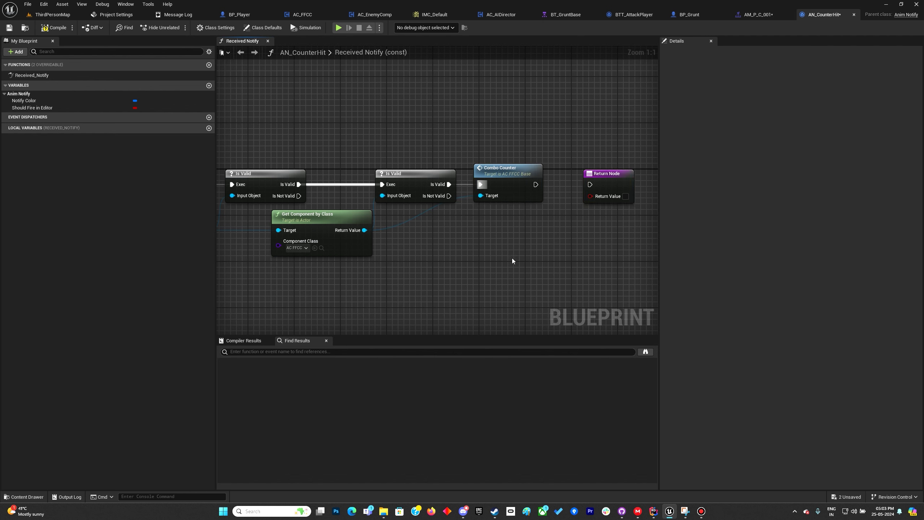
right_drag(521, 256, 439, 268)
drag(453, 196, 508, 196)
click(54, 27)
- Delete the Set Counter Enemy node and its AC FFCC reference after Play Counter Damage in BP_Player's Event Graph
click(243, 15)
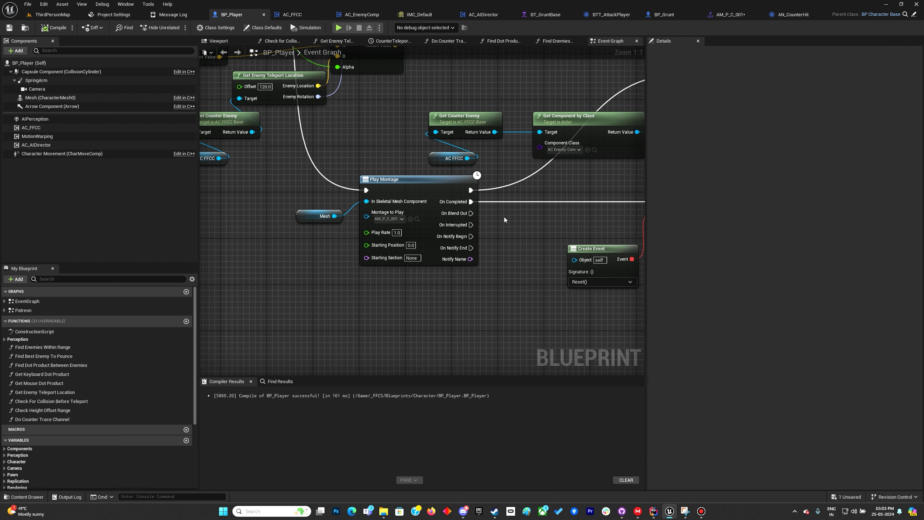
scroll(310, 267, down, 2)
scroll(481, 182, up, 2)
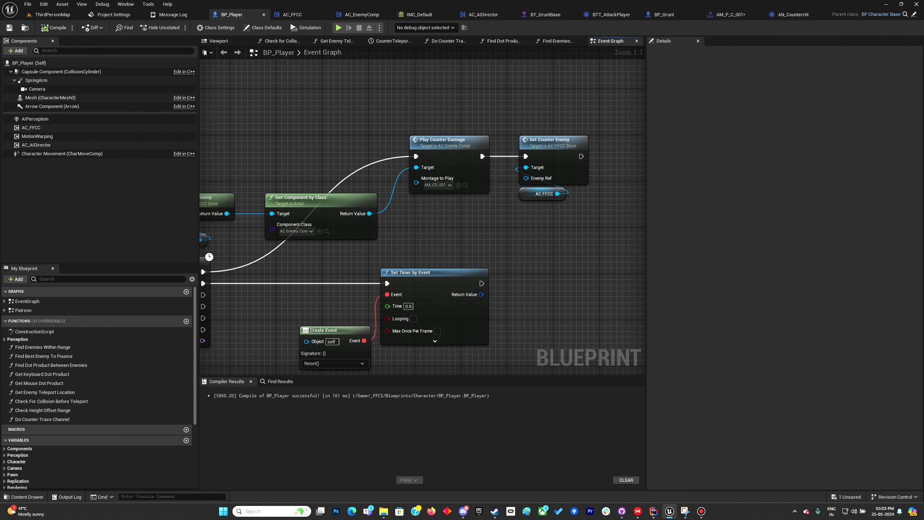
right_drag(407, 246, 436, 239)
right_drag(520, 257, 384, 268)
drag(478, 153, 522, 244)
key(Delete)
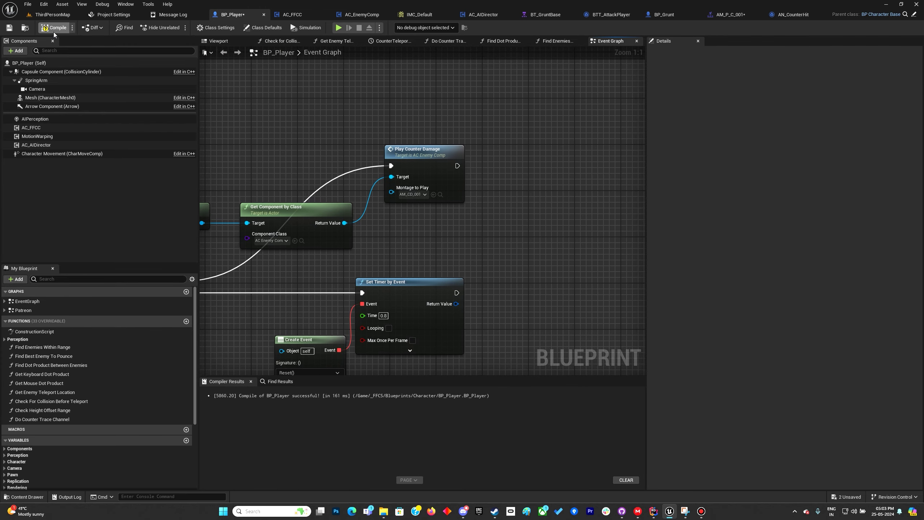
- Add an AN_CounterHit notify on track 2 of the AM_P_C_001 montage at about frame 30, save, and return to the AN_CounterHit graph
click(750, 16)
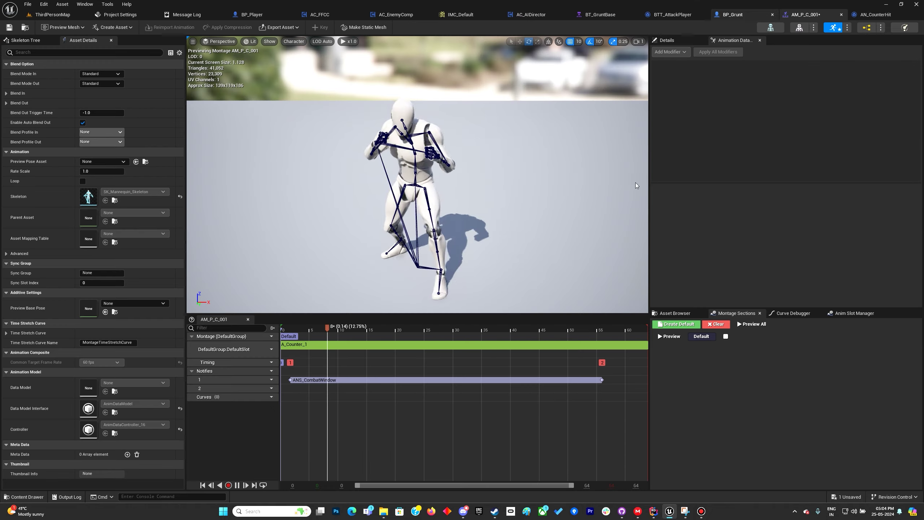
right_click(390, 391)
mouse_move(412, 409)
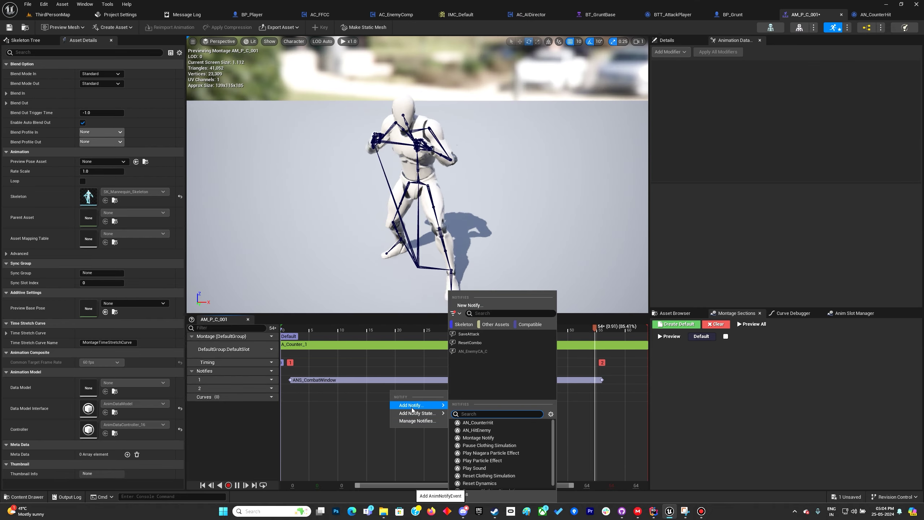
click(478, 422)
mouse_move(408, 389)
mouse_down()
mouse_move(492, 395)
mouse_move(475, 398)
mouse_up()
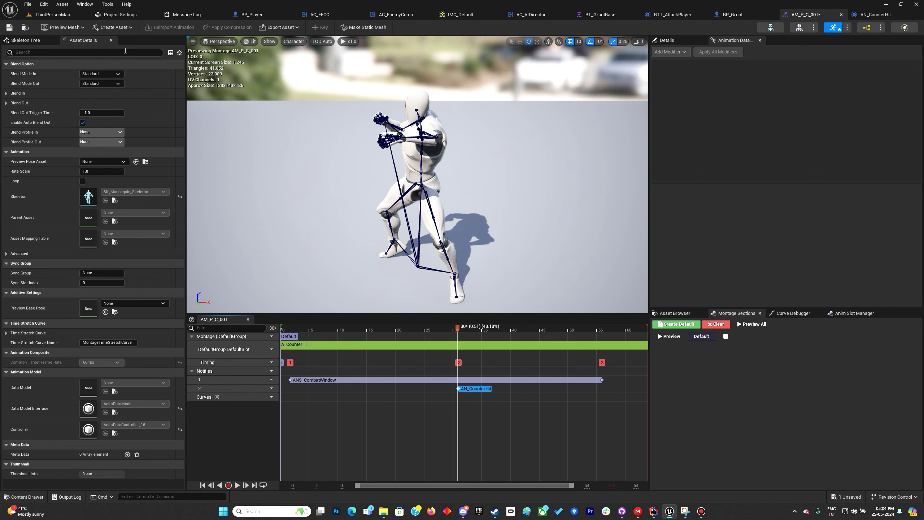
click(9, 27)
click(882, 17)
right_click(513, 260)
click(307, 243)
drag(282, 243, 486, 242)
text(reset)
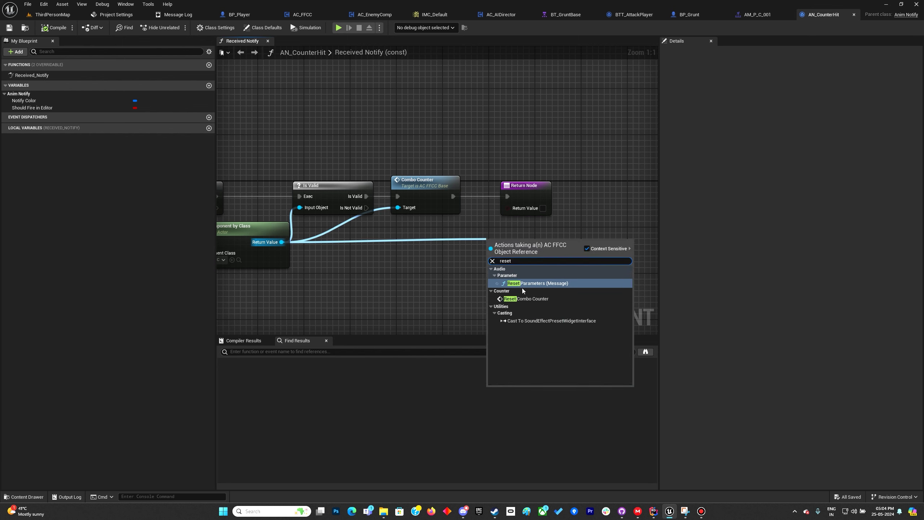
click(529, 299)
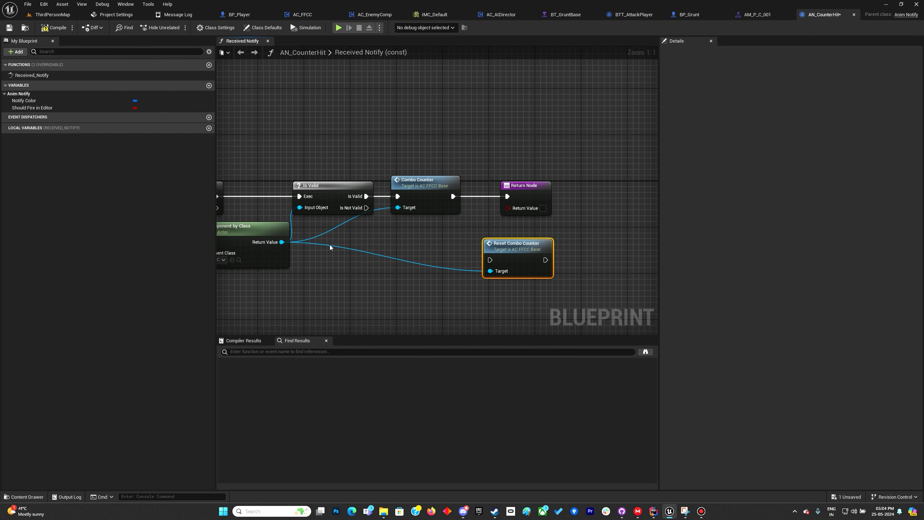
key(Delete)
- Add a Set Counter Enemy call on the AC FFCC component and insert it between Combo Counter and the Return Node
drag(270, 231, 452, 244)
text(set c)
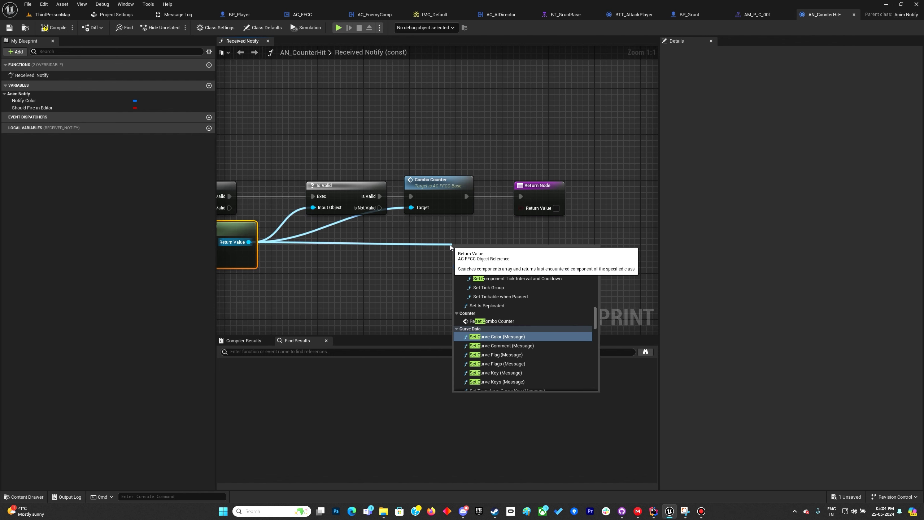
text(ounter)
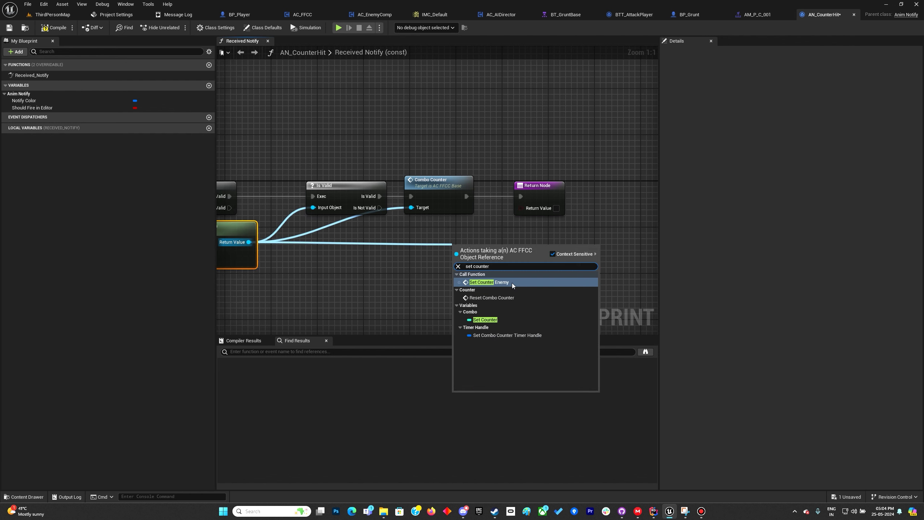
click(513, 285)
drag(537, 197, 571, 197)
drag(477, 266, 492, 197)
drag(590, 188, 552, 190)
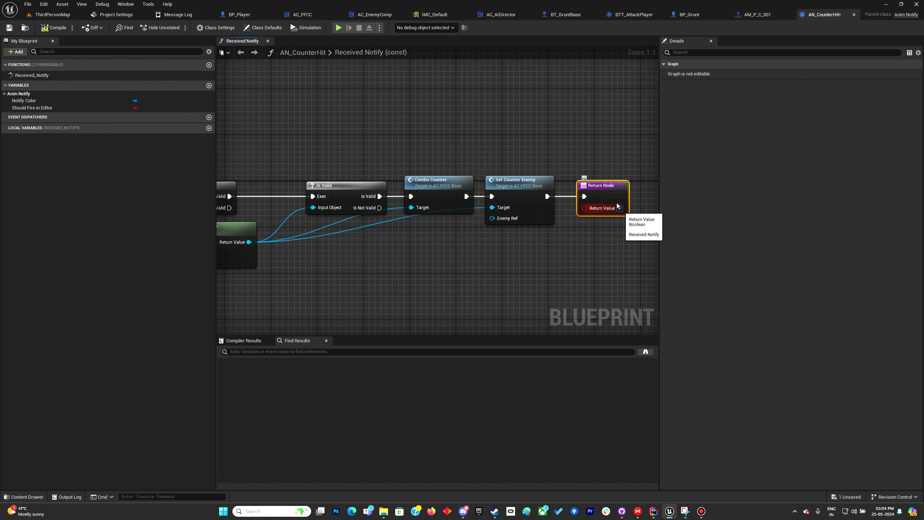
- Paste a second Return Node above the graph's main row and connect both Is Not Valid outputs to it
right_drag(340, 133, 463, 151)
key(ctrl+v)
drag(351, 226, 424, 180)
drag(446, 169, 521, 124)
drag(502, 227, 498, 135)
scroll(278, 255, down, 2)
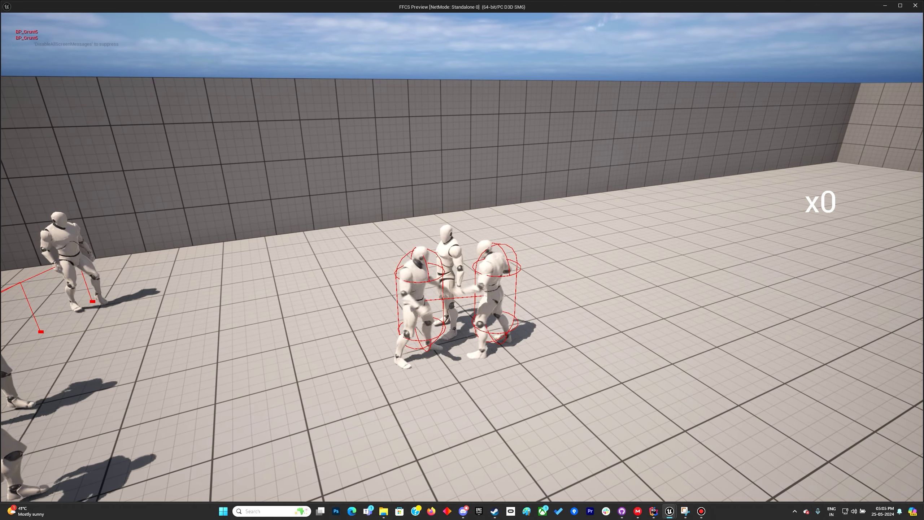
- Leave the play preview and insert a third notify track in the AM_P_C_001 montage
key(Escape)
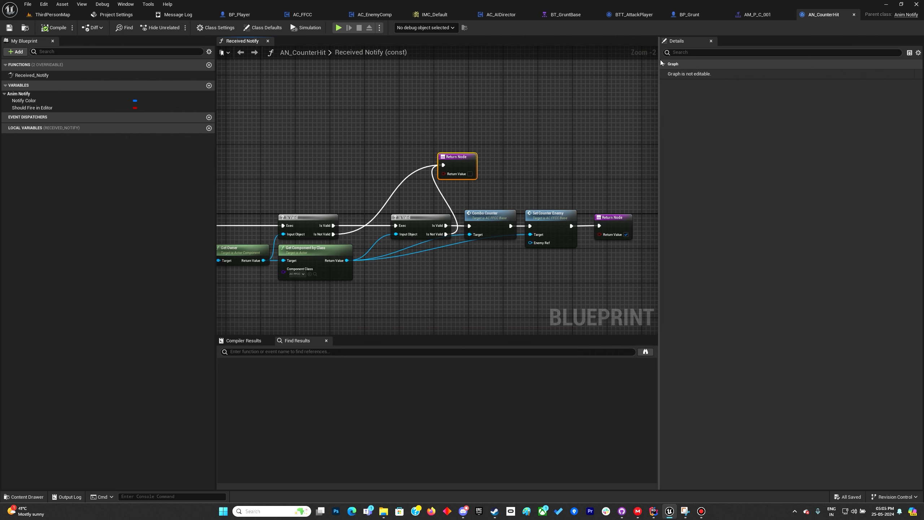
click(756, 15)
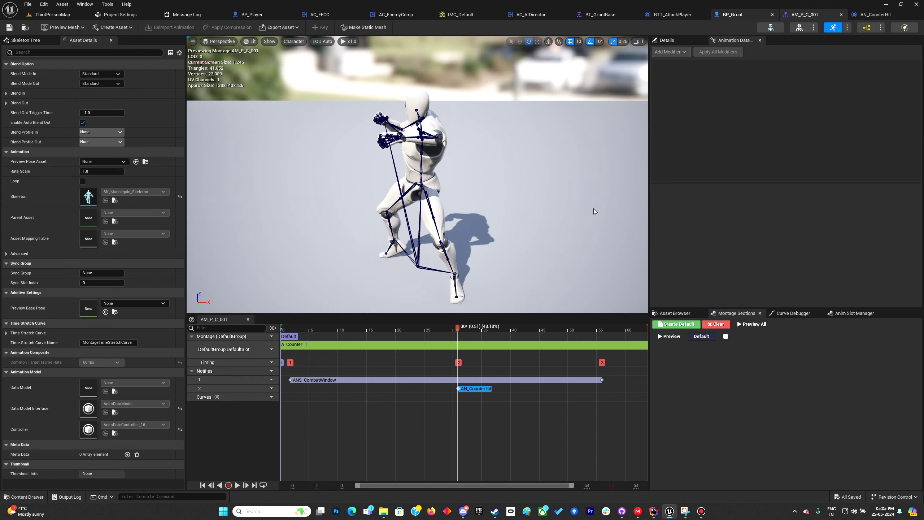
click(268, 371)
click(292, 390)
click(302, 397)
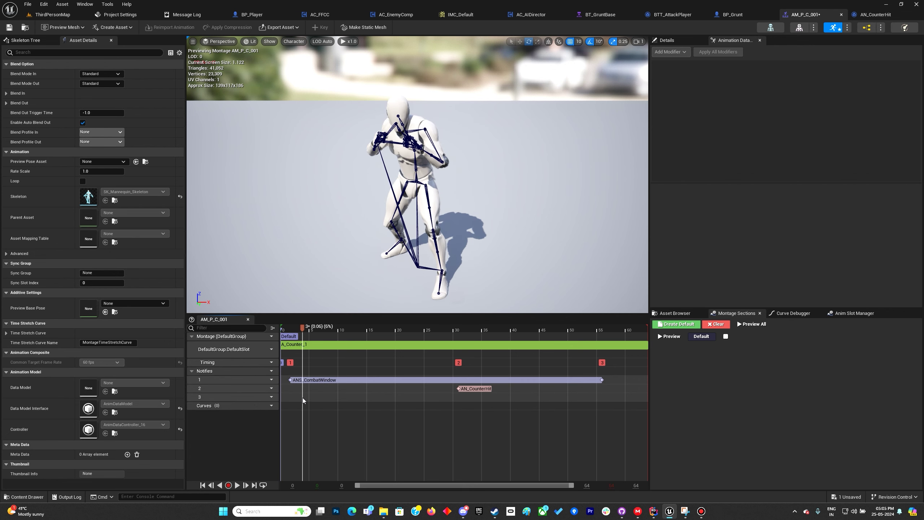
- Add an ANS_ChangeCollisionResponse notify state on track 3, spanning from about frame 1 to about frame 30
right_click(304, 401)
mouse_move(324, 415)
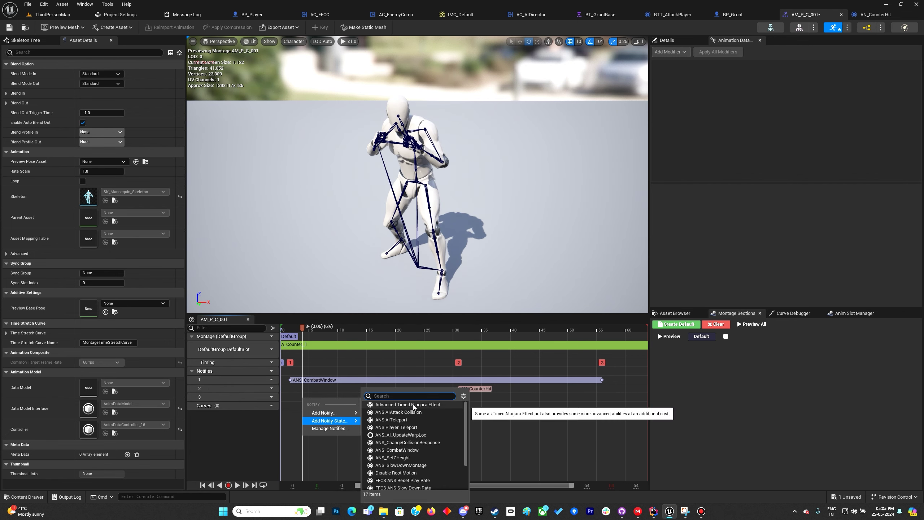
click(421, 443)
drag(305, 397, 456, 408)
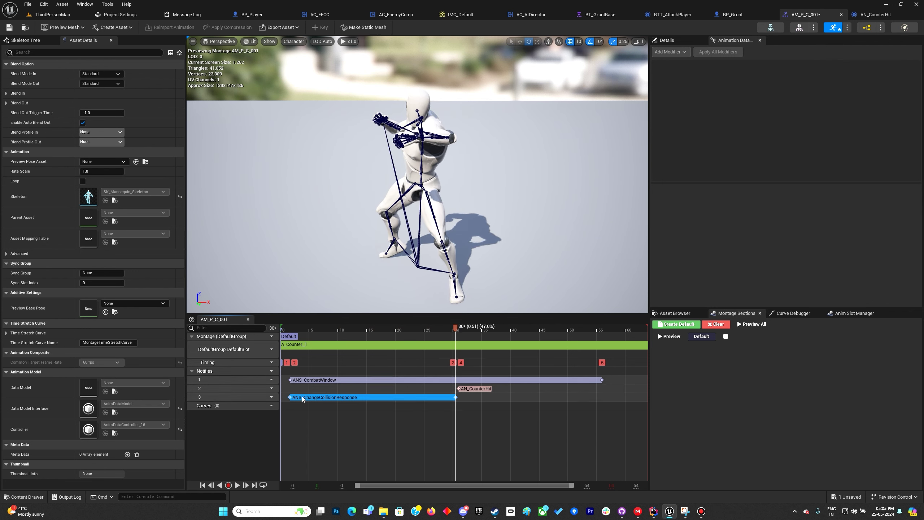
drag(293, 398, 286, 397)
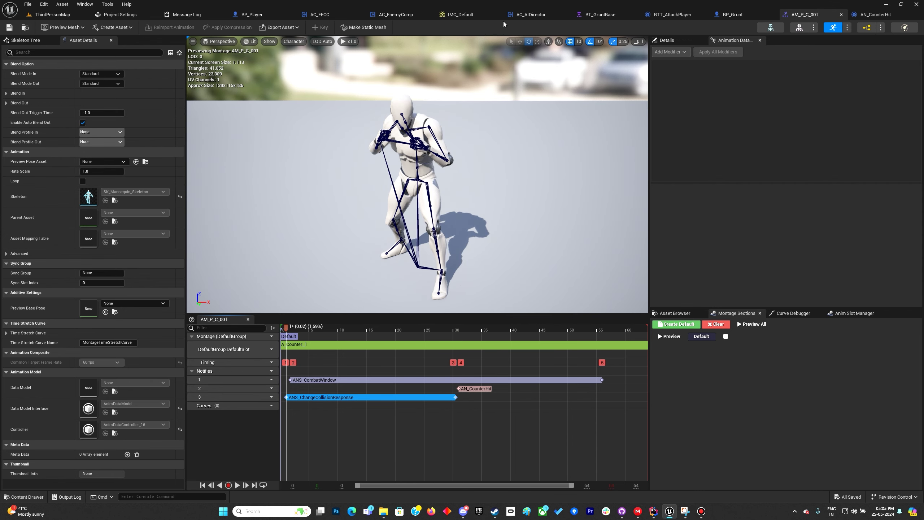
- Locate the Play Montage node that precedes Control Enemy Logic in BP_Player's Event Graph and open its AM_CounterCharge montage
click(252, 14)
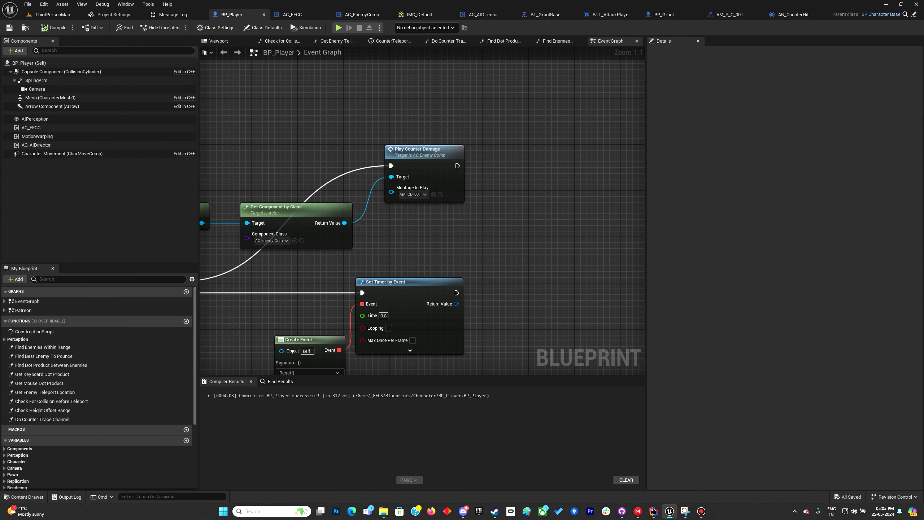
right_drag(278, 259, 466, 263)
scroll(467, 262, down, 3)
right_drag(325, 244, 593, 319)
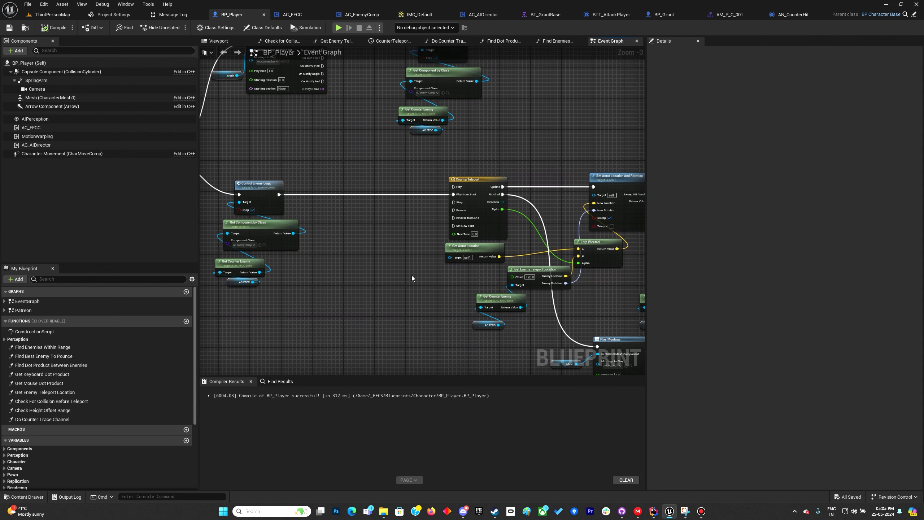
right_drag(352, 249, 431, 338)
scroll(427, 337, down, 1)
scroll(428, 336, up, 2)
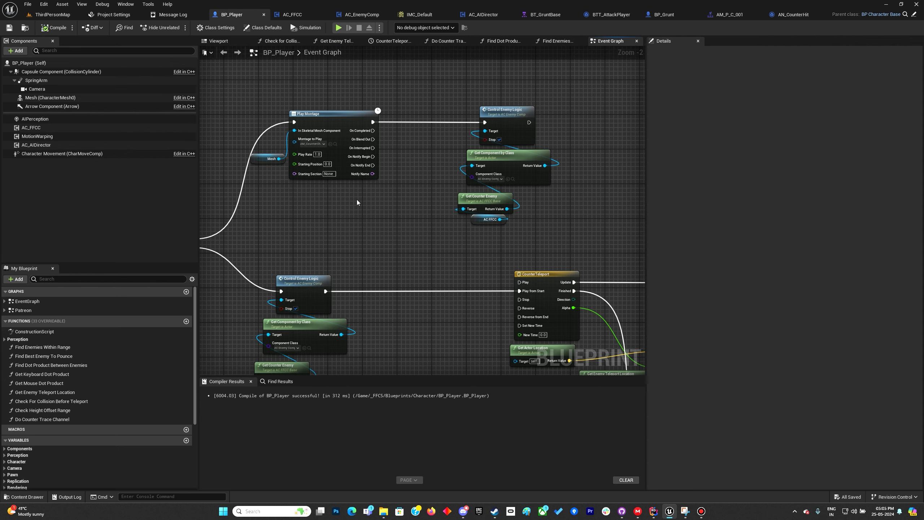
click(335, 144)
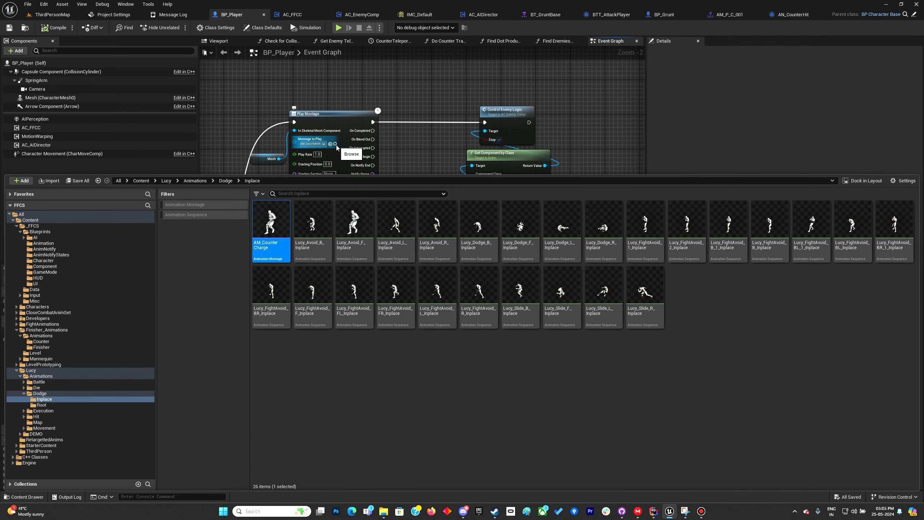
double_click(281, 228)
- Insert a second notify track in AM_CounterCharge and add an ANS_ChangeCollisionResponse state on it that ends at about frame 46
click(271, 379)
click(310, 389)
right_click(310, 389)
mouse_move(336, 411)
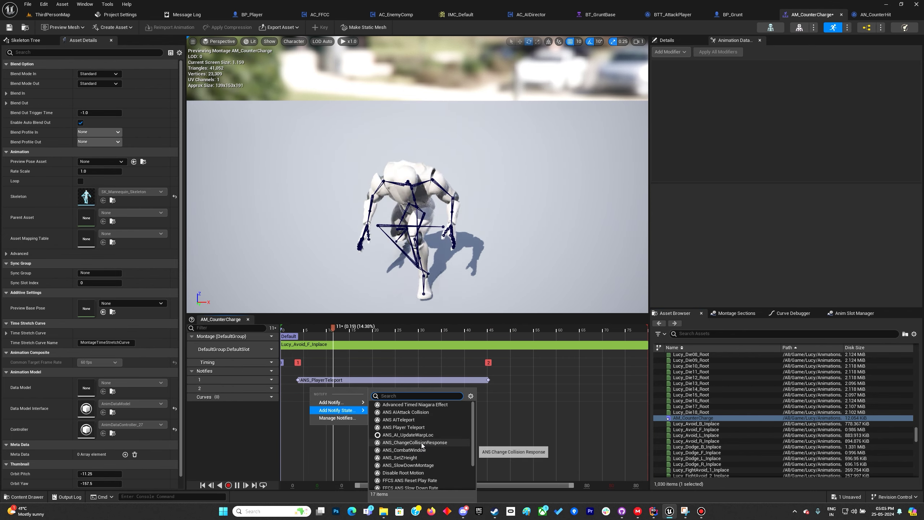
click(414, 443)
mouse_move(308, 388)
mouse_down()
mouse_move(294, 389)
mouse_move(494, 389)
mouse_up()
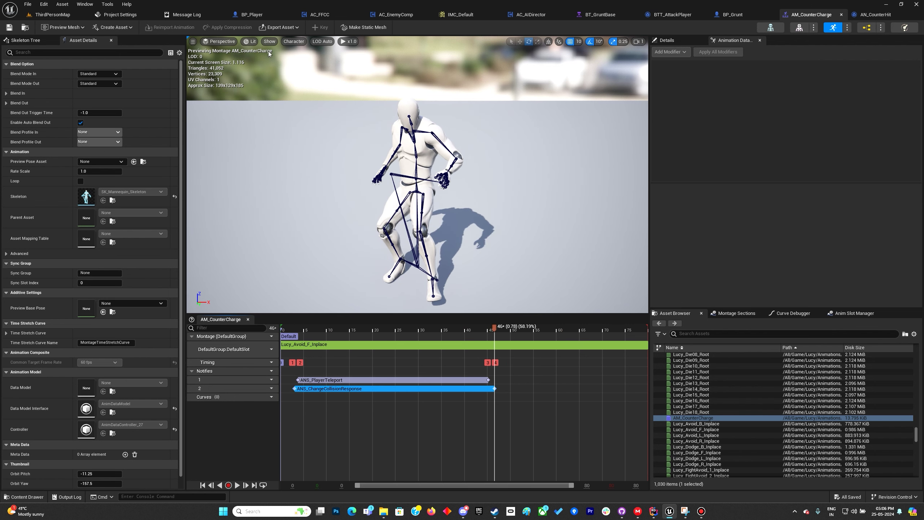
- Reopen AM_P_C_001 from BP_Player's counter attack Play Montage node, remove the ANS_ChangeCollisionResponse state and notify track 3, and save
click(257, 18)
right_drag(448, 307, 317, 115)
right_drag(406, 281, 247, 247)
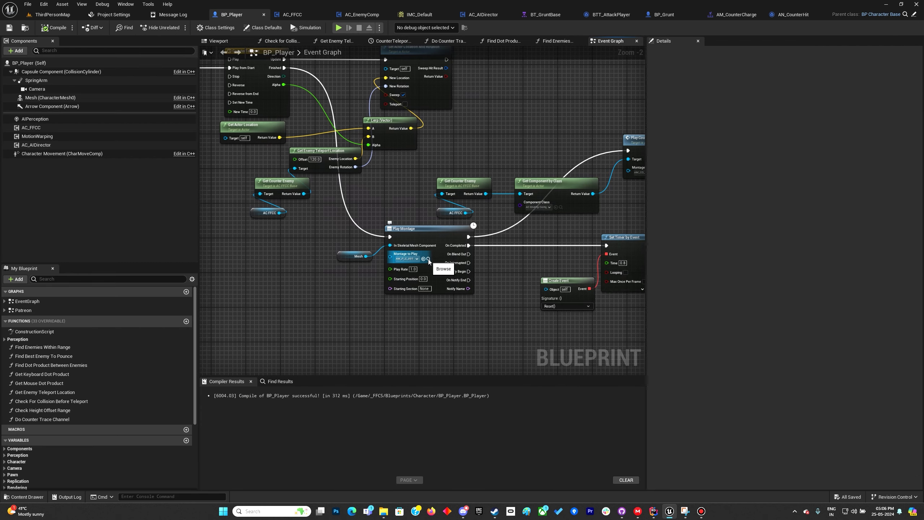
click(428, 258)
double_click(304, 367)
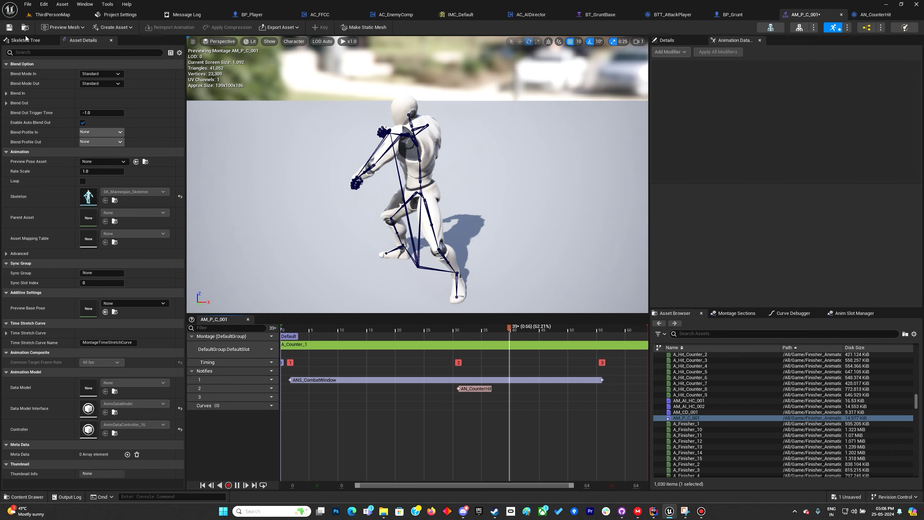
key(ctrl+s)
click(271, 396)
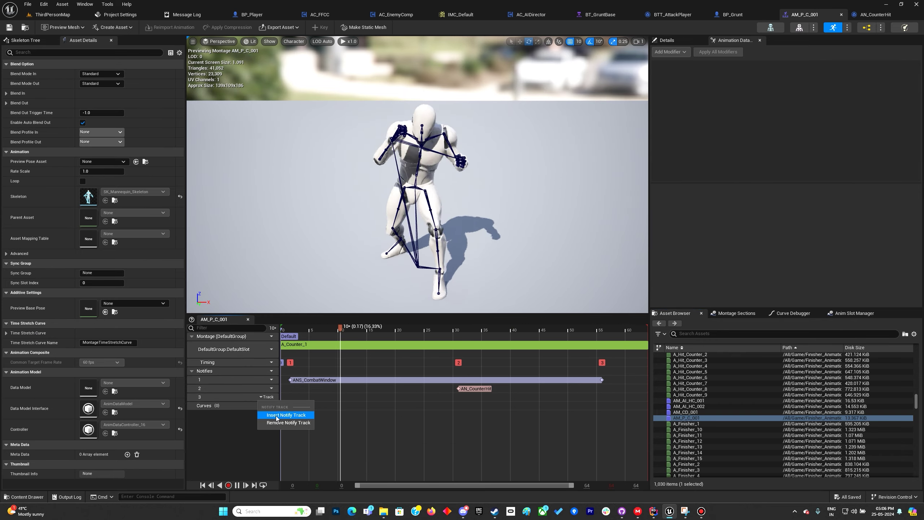
click(278, 424)
key(ctrl+s)
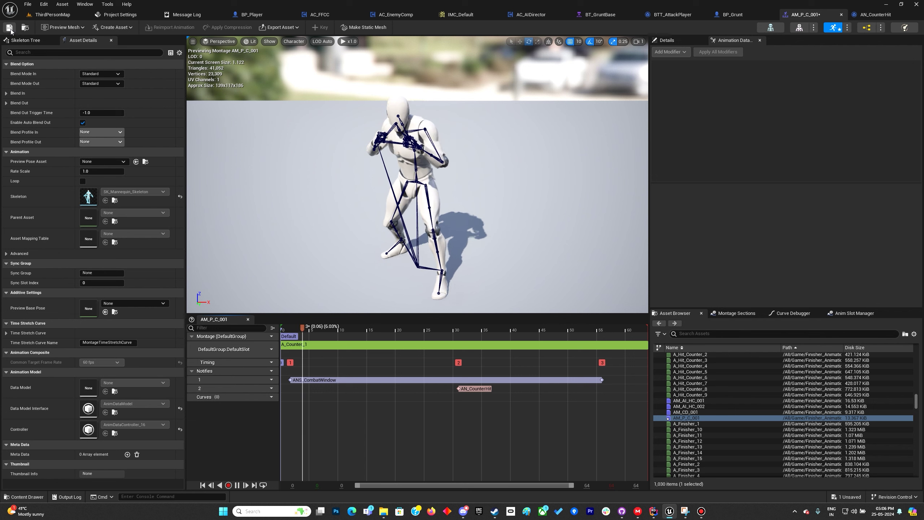
- In BP_Player's Event Graph, add a Set Collision Response to Channel node targeting the Capsule Component near CounterTeleport
click(251, 14)
right_drag(276, 266, 419, 351)
right_drag(319, 210, 392, 266)
scroll(386, 241, up, 2)
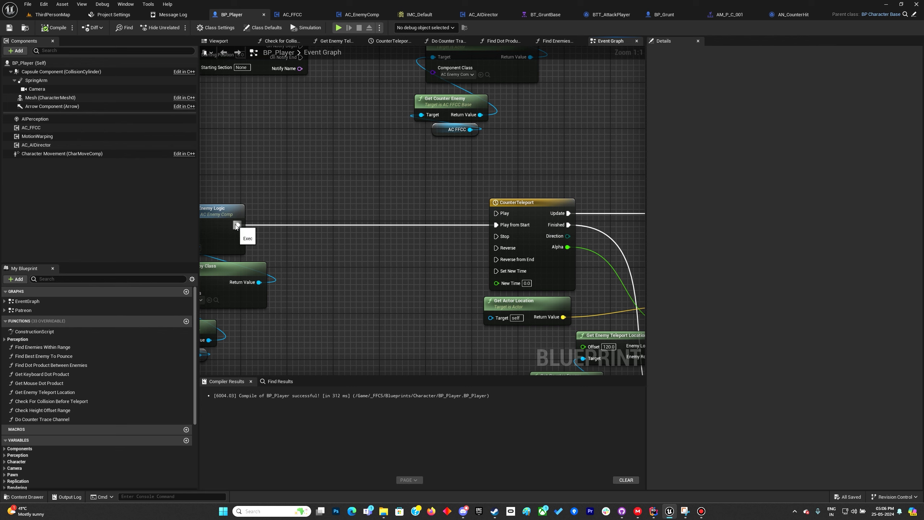
drag(61, 72, 350, 235)
text(collision)
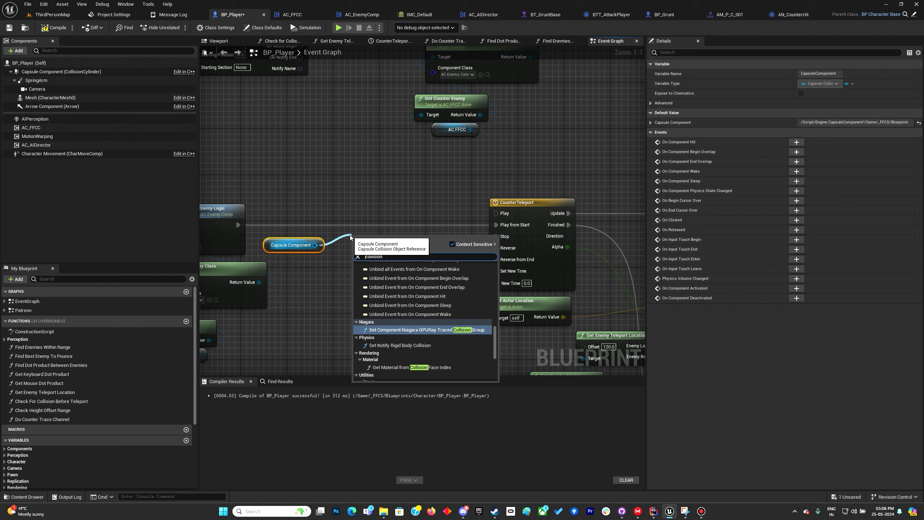
text(set)
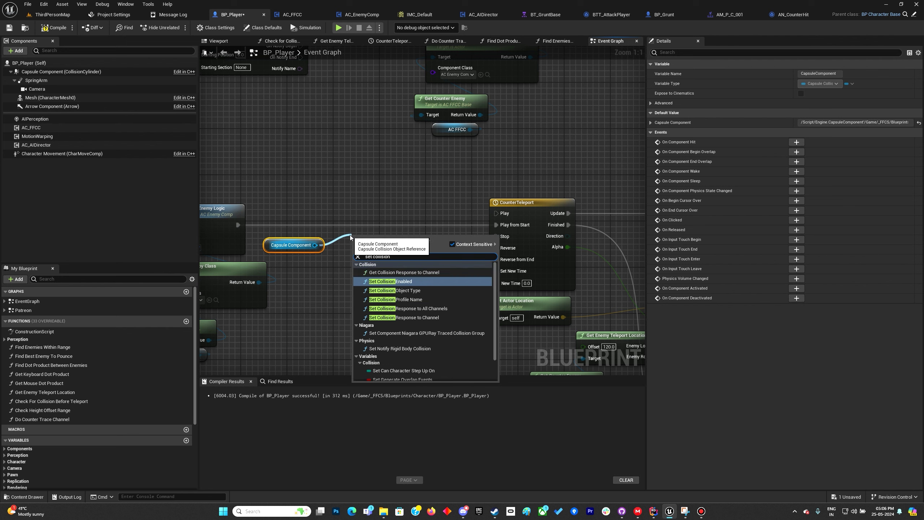
key(Down)
key(Down)
key(Down)
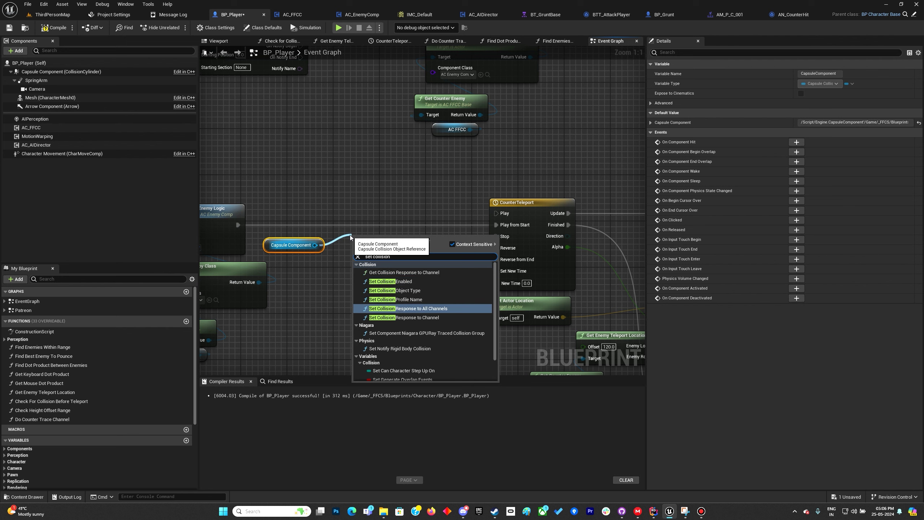
key(Down)
key(Return)
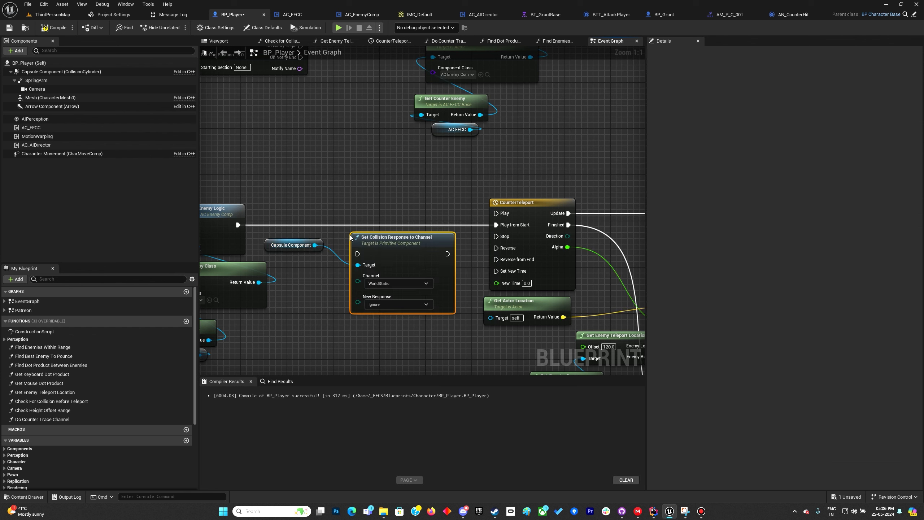
- Wire the Set Collision Response to Channel node between Control Enemy Logic and CounterTeleport's Play from Start input
drag(381, 233, 387, 205)
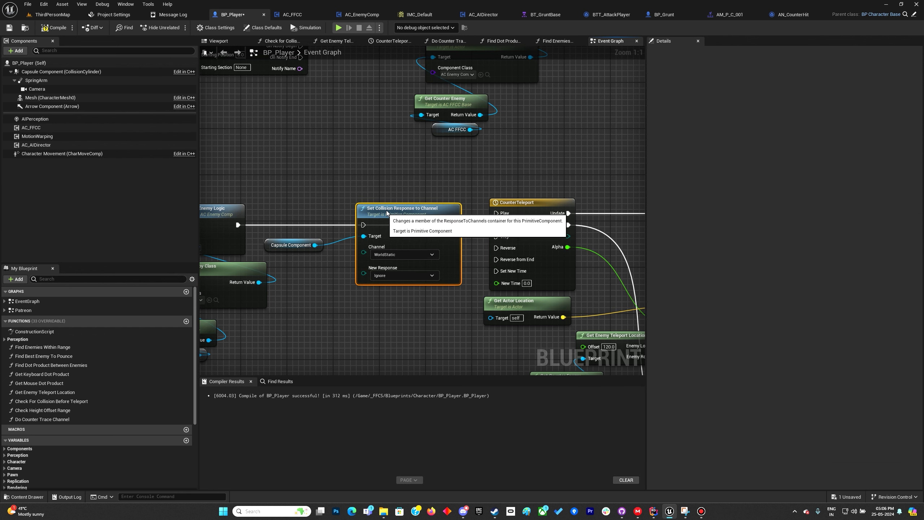
ctrl+drag(500, 229, 364, 225)
drag(454, 225, 501, 225)
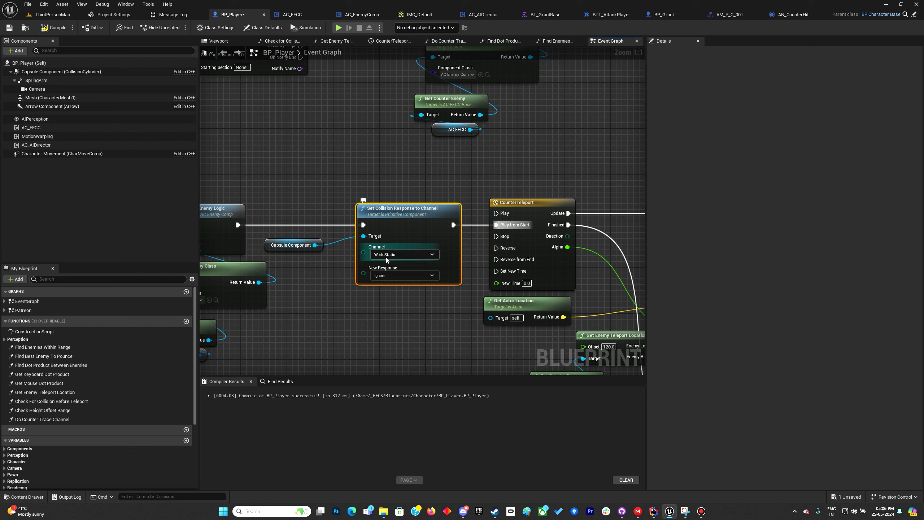
- Set the collision node's Channel to Pawn and its New Response to Ignore
click(385, 255)
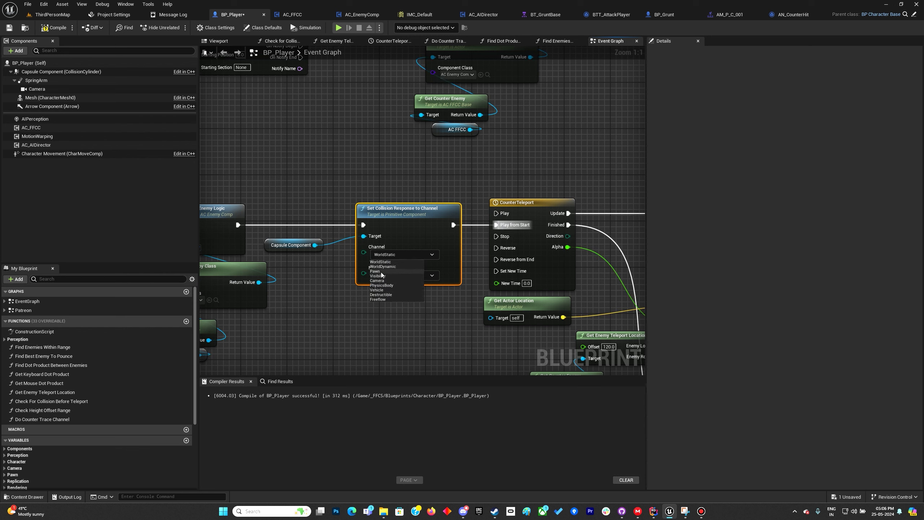
click(376, 271)
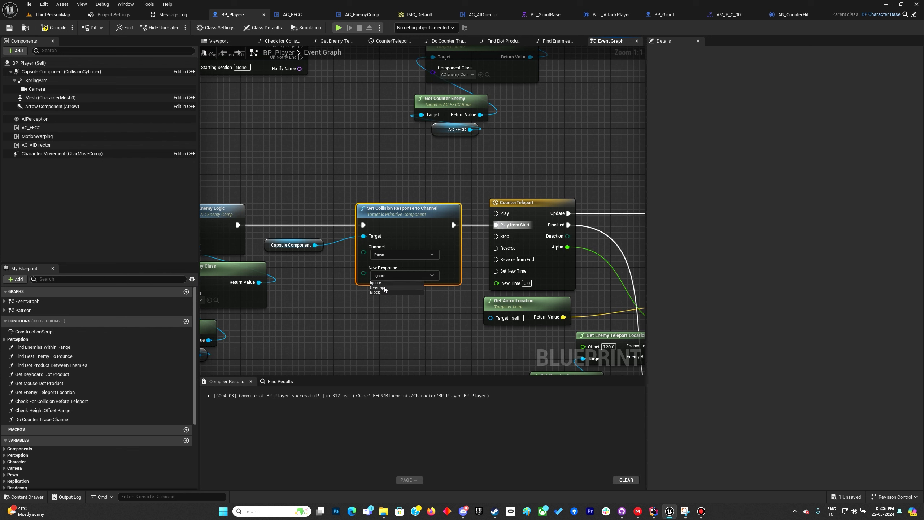
drag(300, 199, 443, 319)
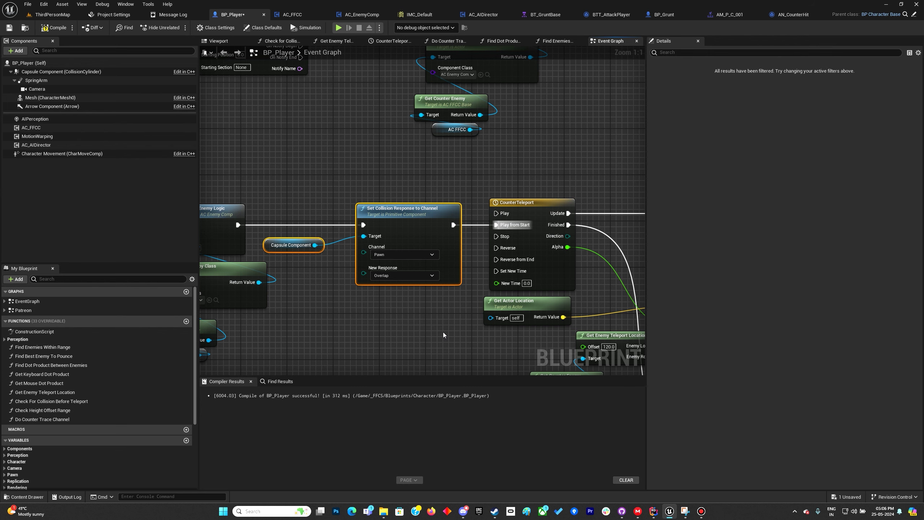
click(403, 276)
- Paste a copy of the Capsule Component and collision response nodes before the AM_P_C_001 Play Montage node, moving Play Montage and Mesh to make room
right_drag(425, 330, 231, 314)
right_drag(376, 321, 286, 169)
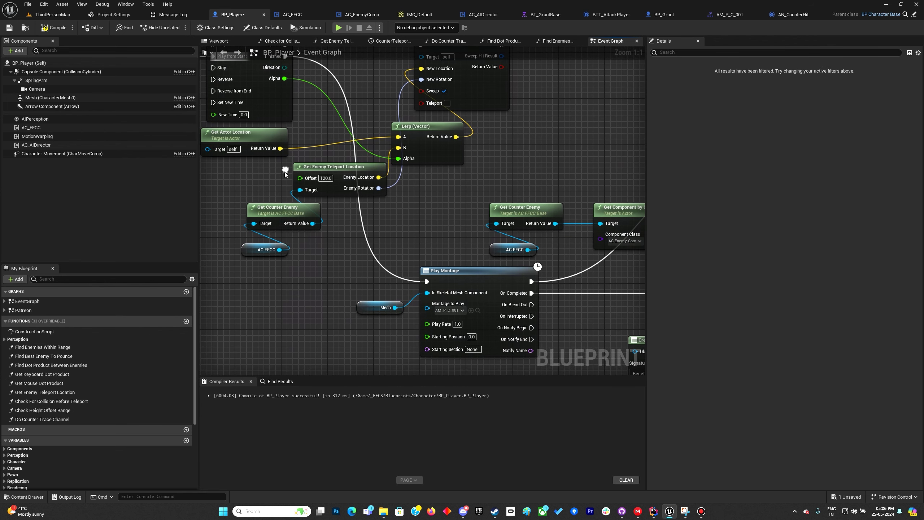
key(ctrl+v)
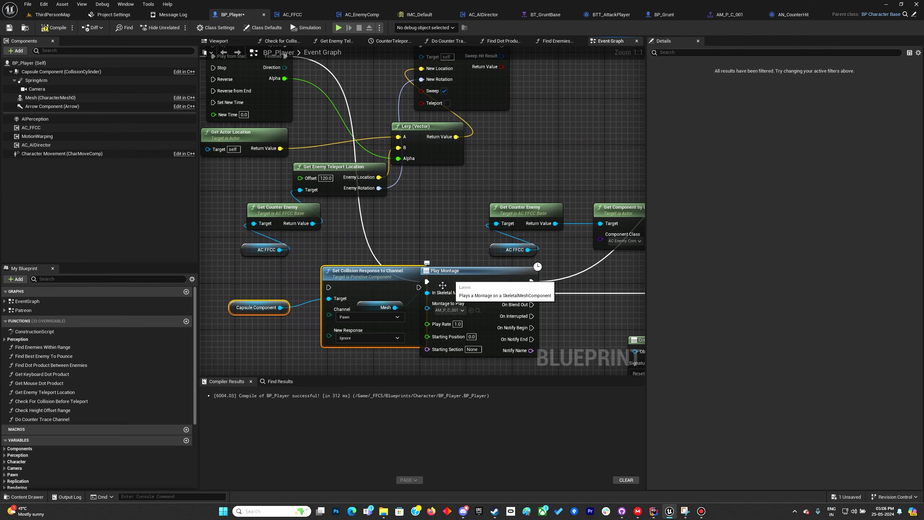
drag(453, 284, 494, 284)
drag(346, 298, 288, 287)
drag(395, 307, 450, 348)
click(406, 330)
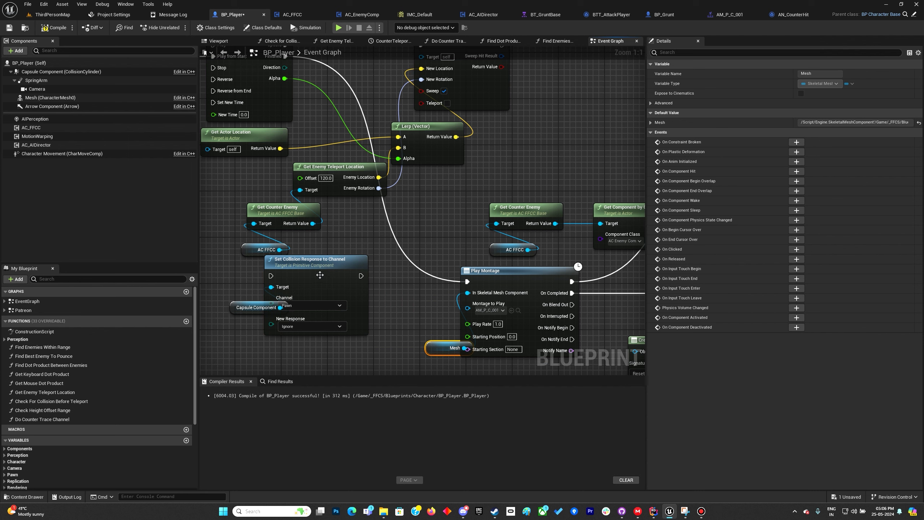
- Insert the copied collision node between CounterTeleport's Finished output and Play Montage, with New Response set to Block
drag(319, 275, 378, 269)
ctrl+drag(466, 279, 368, 283)
click(361, 348)
drag(425, 282, 467, 281)
- Compile and save BP_Player, and playtest the counter attack in the preview
click(60, 28)
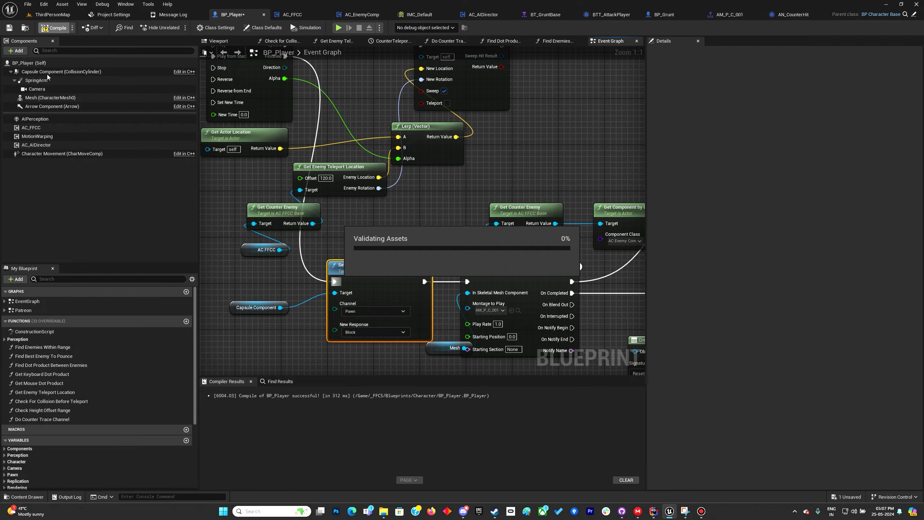
click(338, 28)
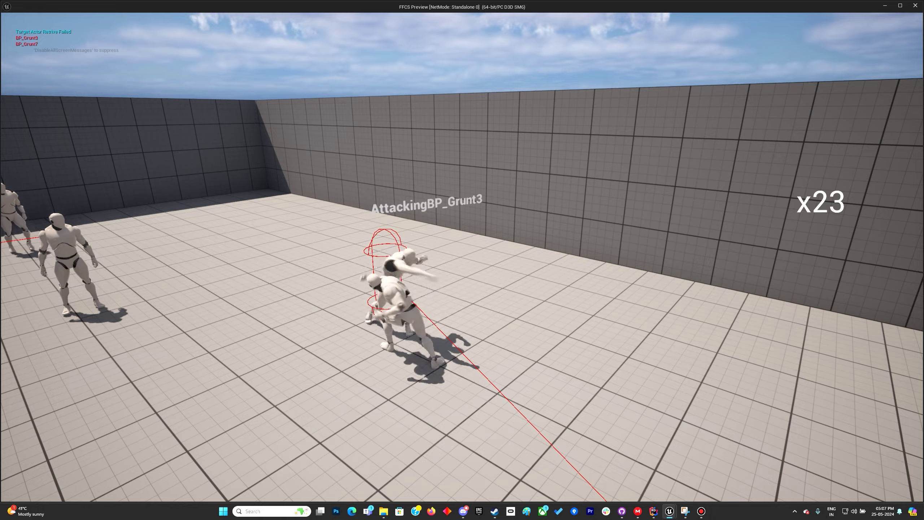
key(Escape)
- Stack Play Counter Damage, Get Component by Class, Get Counter Enemy and AC FFCC above Set Timer by Event, and compile and save BP_Player
scroll(361, 217, down, 2)
right_drag(530, 364, 372, 316)
scroll(371, 316, down, 2)
scroll(453, 208, up, 2)
drag(287, 197, 510, 220)
drag(473, 171, 490, 136)
drag(502, 213, 498, 188)
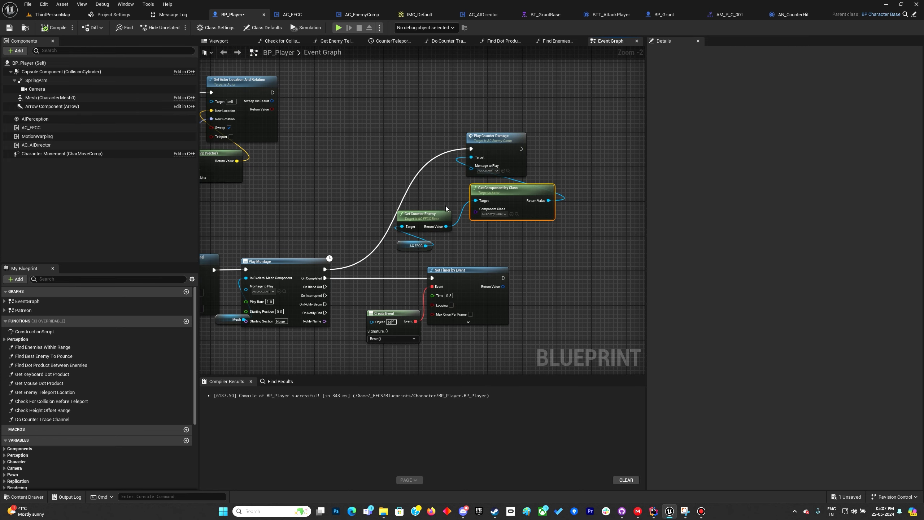
drag(442, 216, 516, 229)
drag(410, 248, 481, 254)
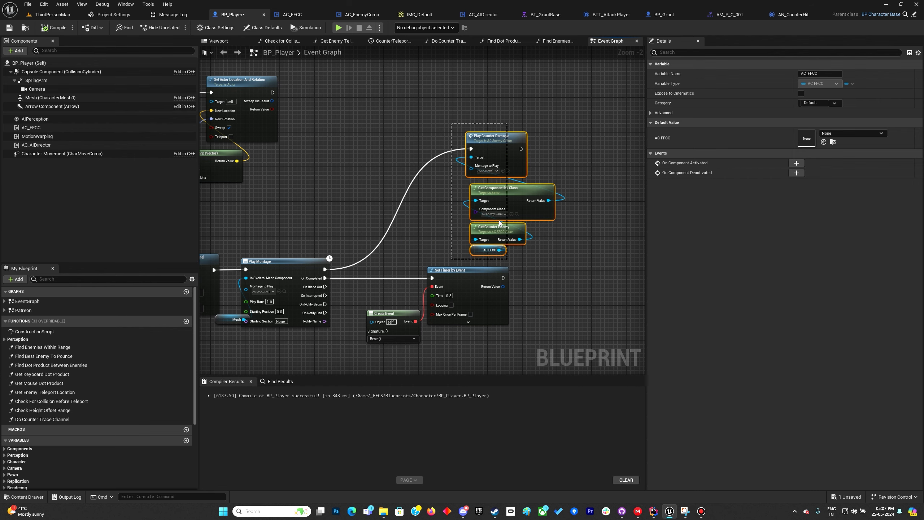
drag(499, 217, 499, 174)
click(57, 28)
key(ctrl+s)
click(621, 63)
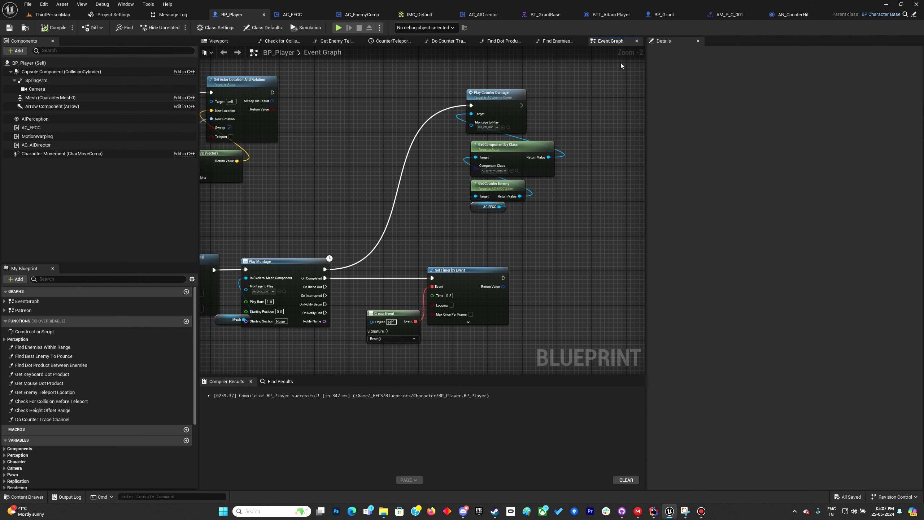
- Open the AM_AI_HC_001 montage used by the Play Montage node in BTT_AttackPlayer, reached from BT_GruntBase
click(740, 16)
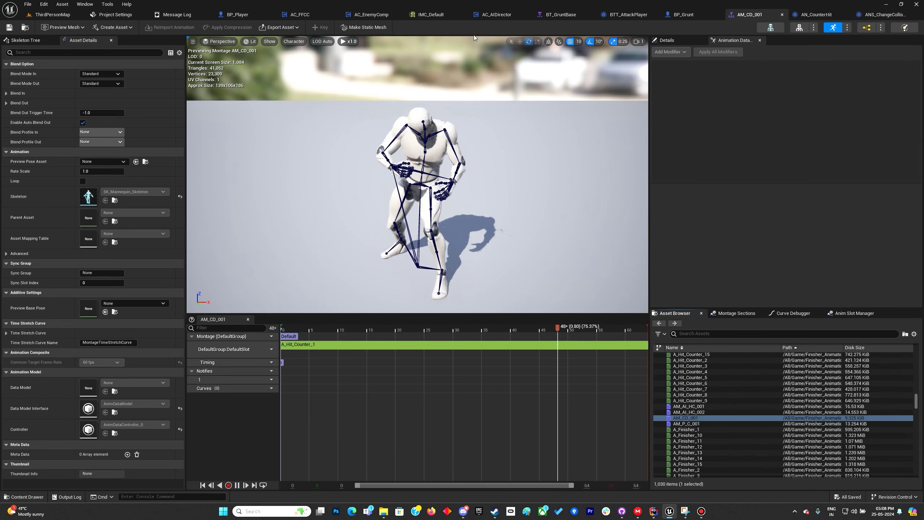
click(564, 16)
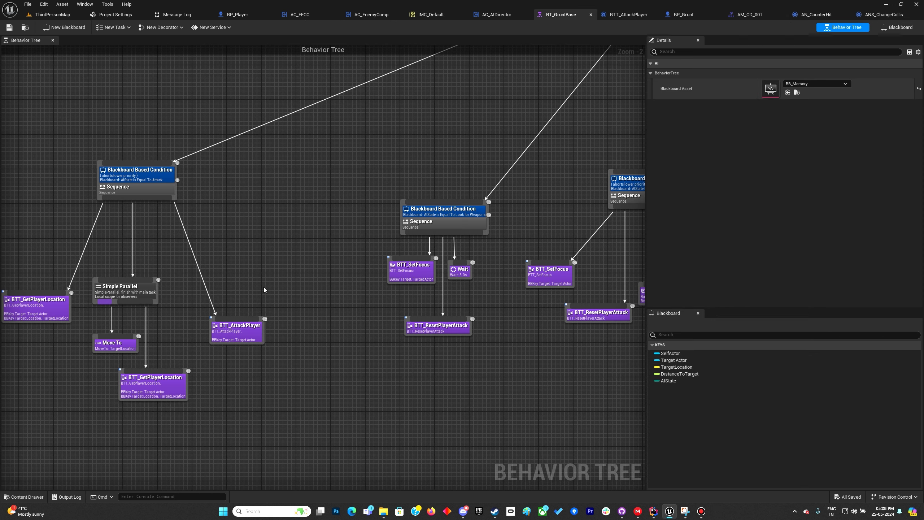
double_click(235, 344)
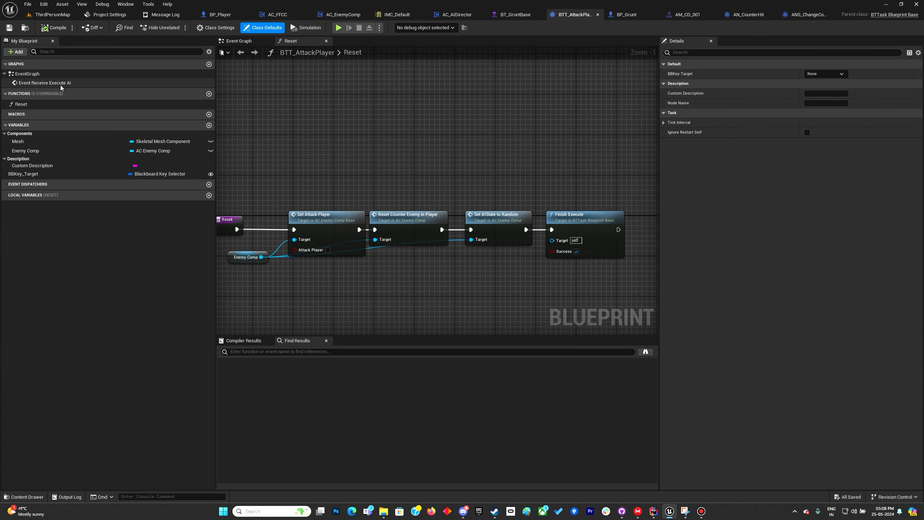
double_click(61, 84)
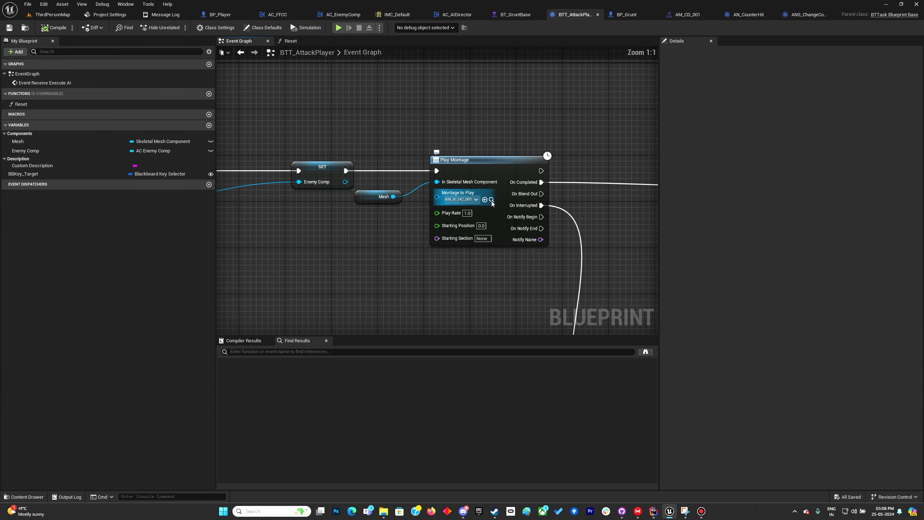
click(491, 200)
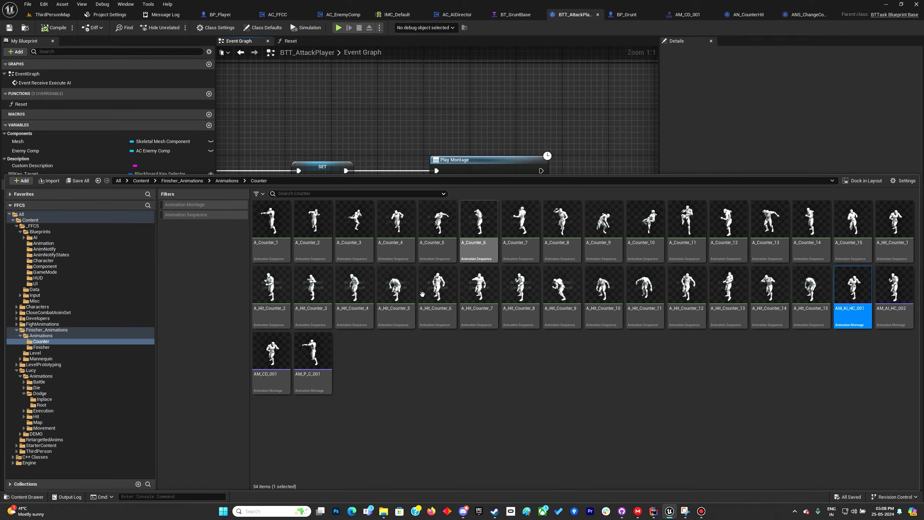
double_click(842, 298)
- Add an ANS_ChangeCollisionResponse notify state on track 4 from about frame 1 to about frame 16, and save the montage
right_click(300, 409)
mouse_move(325, 430)
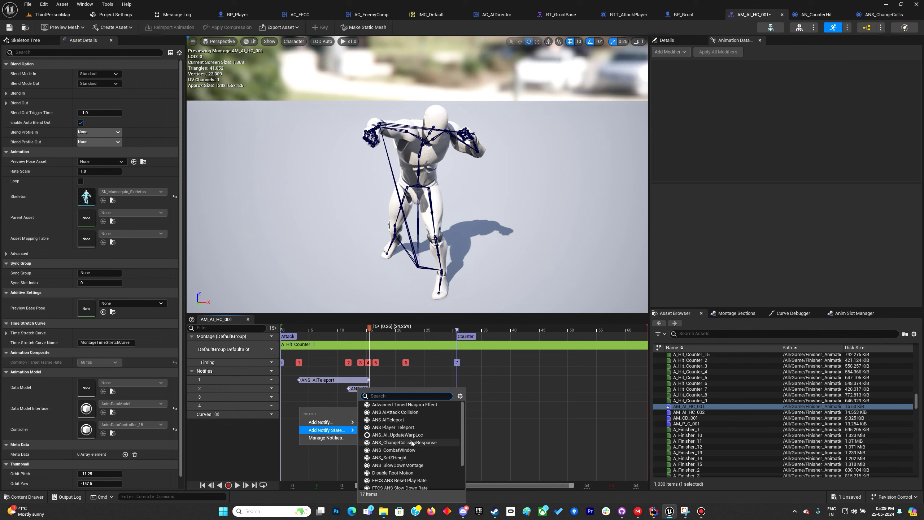
click(412, 443)
drag(301, 406, 374, 406)
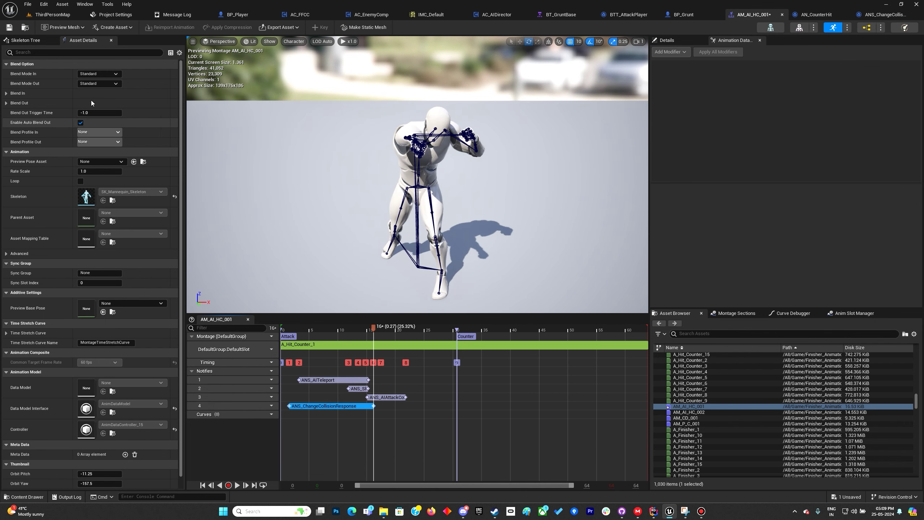
click(9, 28)
- Playtest ThirdPersonMap, attacking and countering the grunts to check the collision behaviour
click(51, 14)
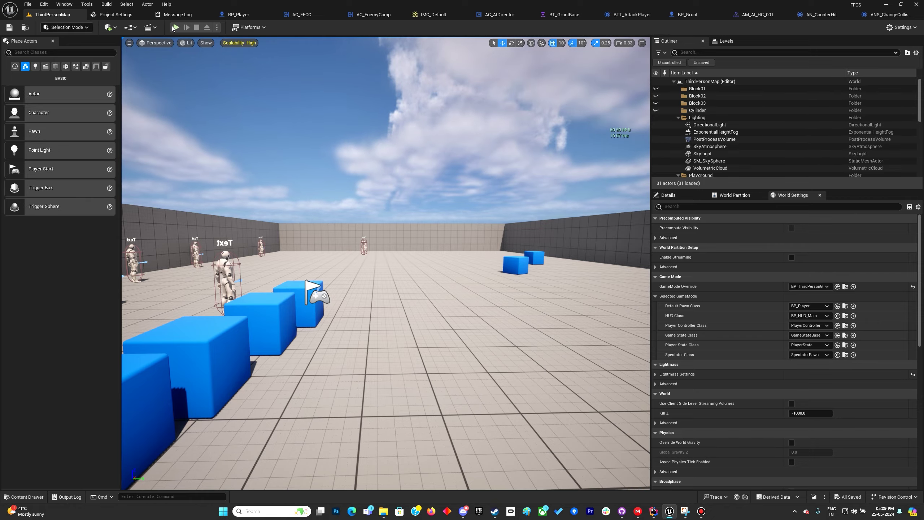
click(395, 347)
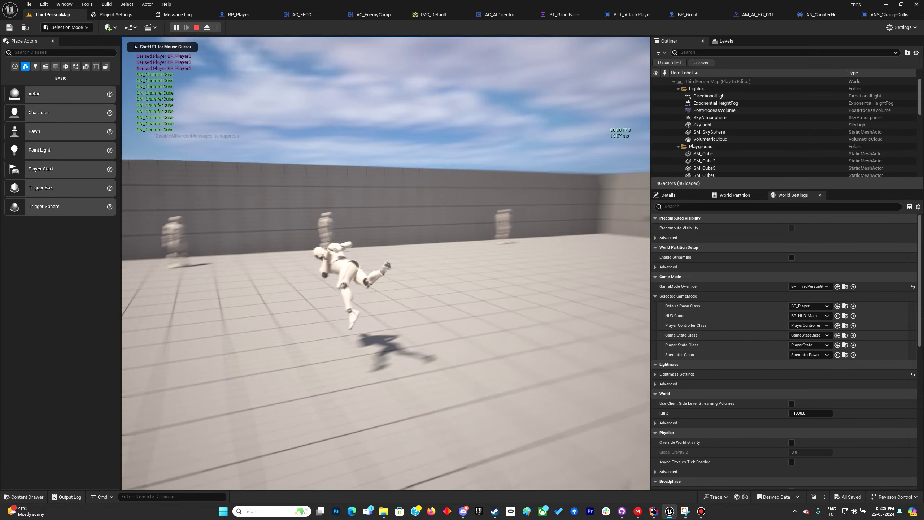
click(395, 347)
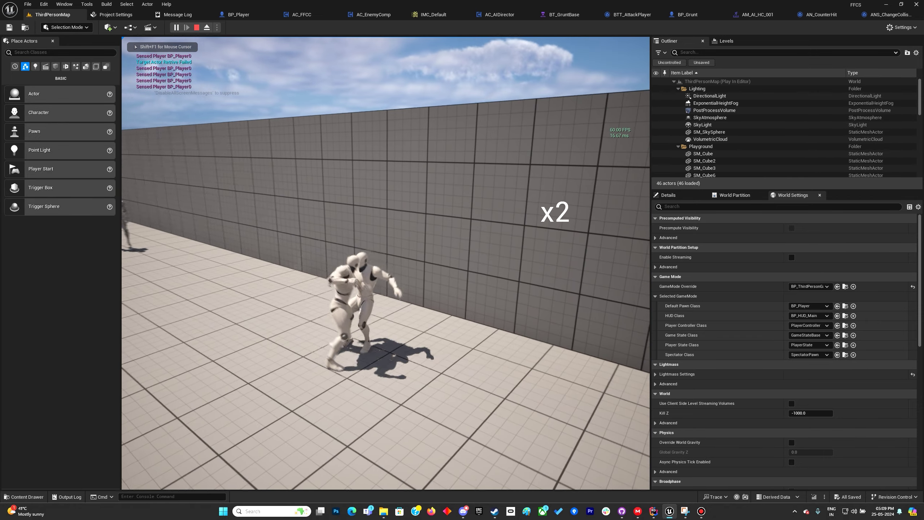
click(395, 347)
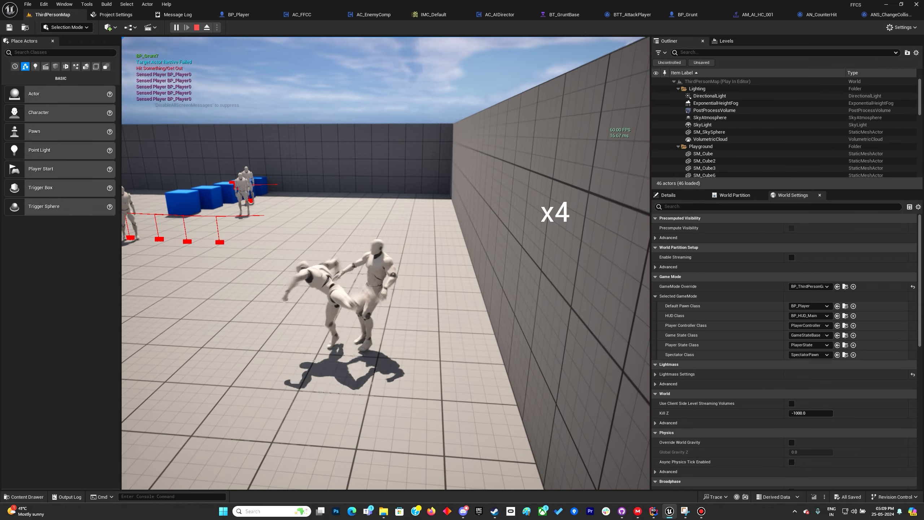
click(395, 347)
click(395, 347)
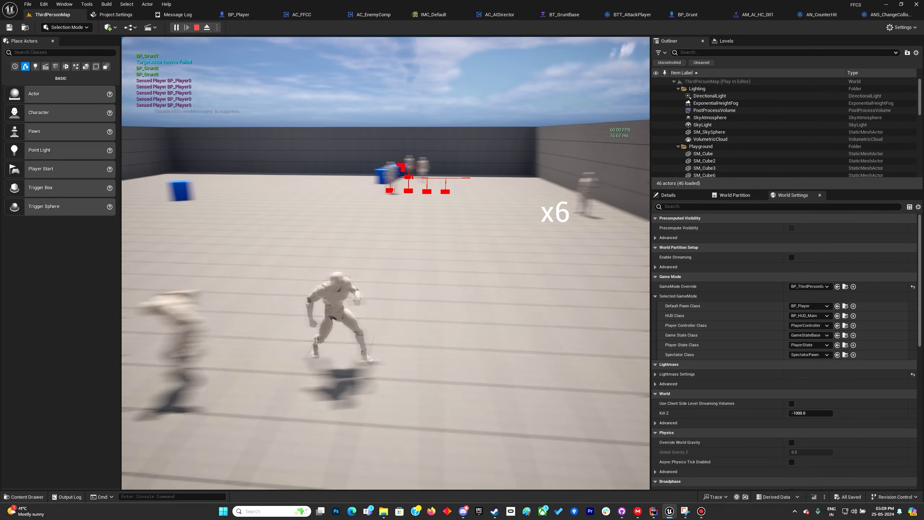
click(395, 347)
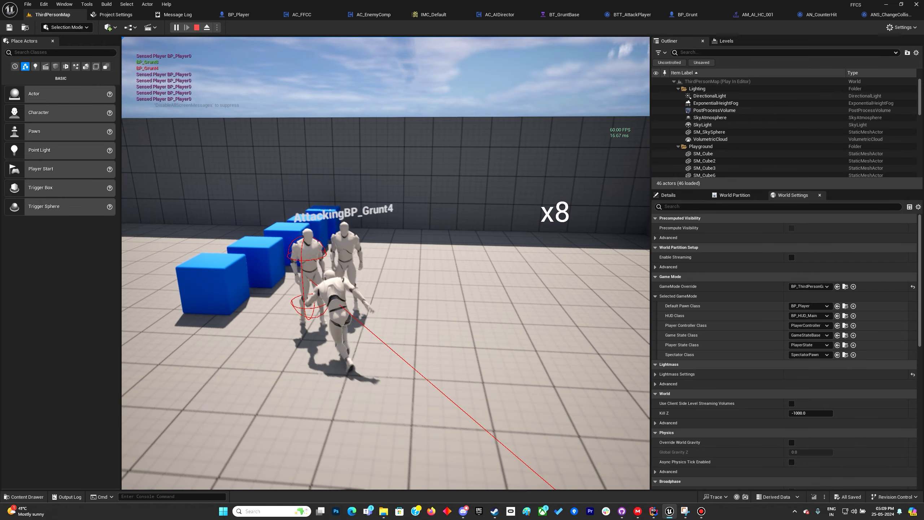
click(395, 347)
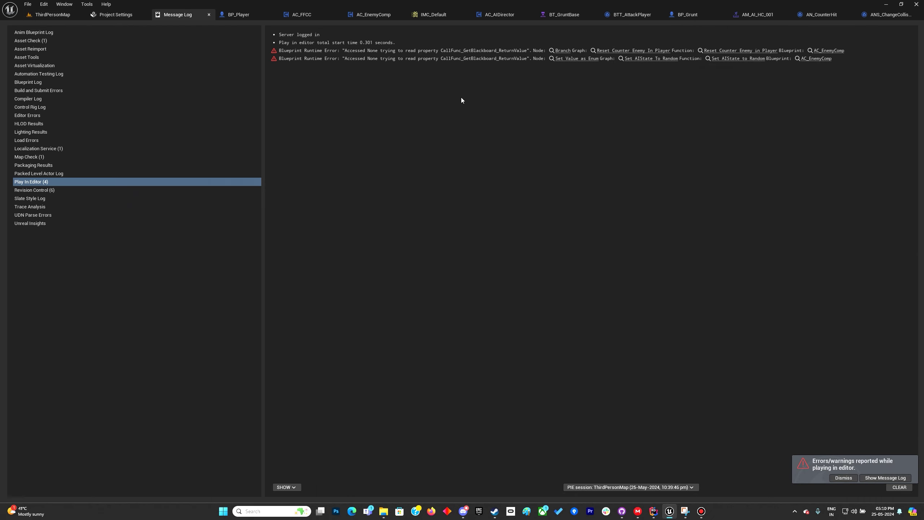
- Examine the Branch node and its validity checks in AC_EnemyComp's Reset Counter Enemy in Player function, opened from the runtime error, and return to the Message Log
click(563, 50)
scroll(411, 177, down, 2)
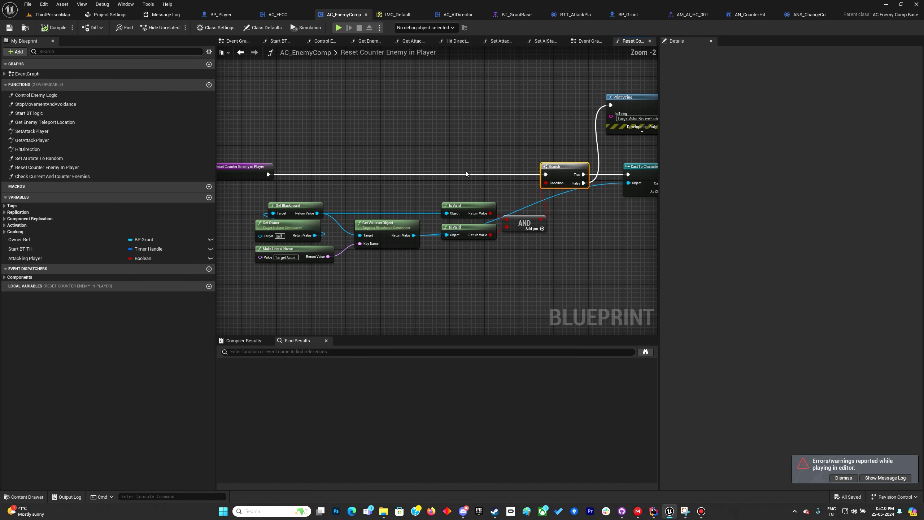
right_drag(423, 201, 386, 234)
scroll(389, 225, up, 1)
mouse_move(471, 211)
ctrl+mouse_down()
mouse_move(377, 212)
mouse_move(472, 213)
ctrl+mouse_up()
right_drag(321, 229, 503, 213)
right_drag(425, 223, 341, 236)
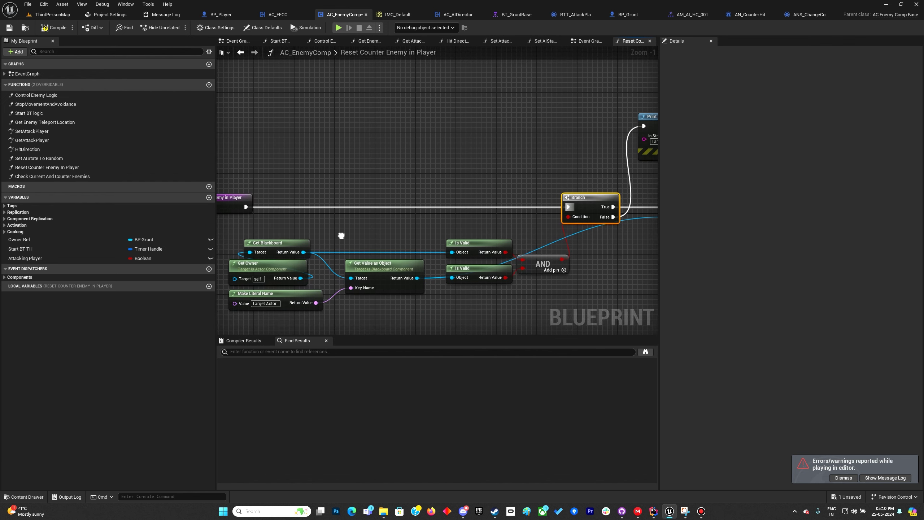
click(164, 17)
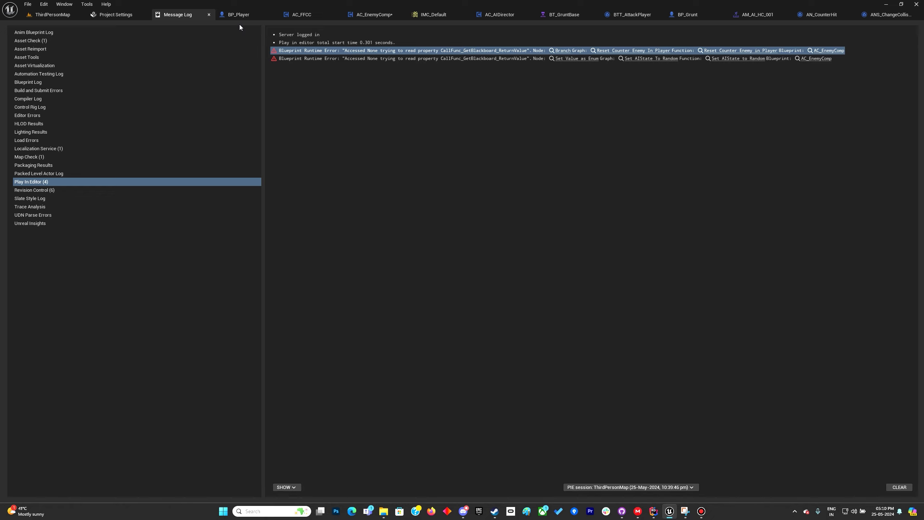
- In AC_EnemyComp's Reset Counter Enemy in Player, add an executable Is Valid check on the Get Blackboard result, run from the function entry
click(363, 16)
right_drag(337, 197, 497, 194)
scroll(395, 213, up, 1)
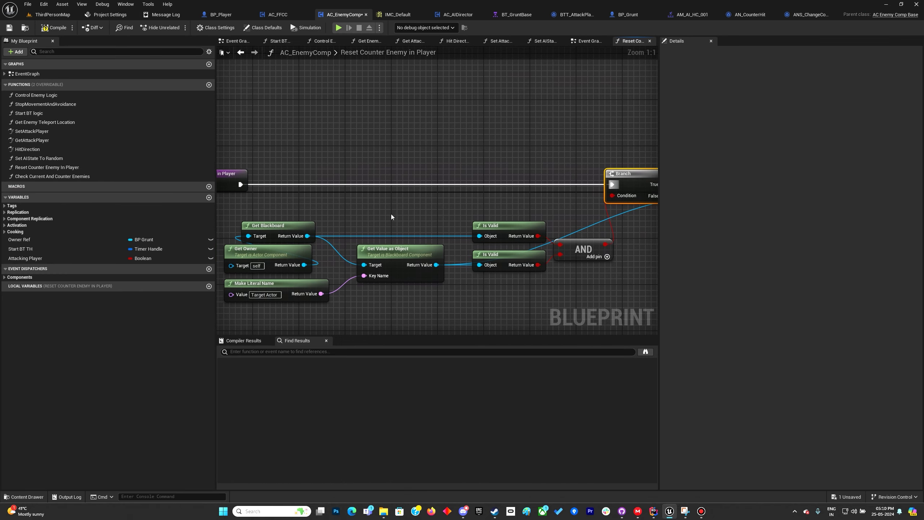
click(507, 226)
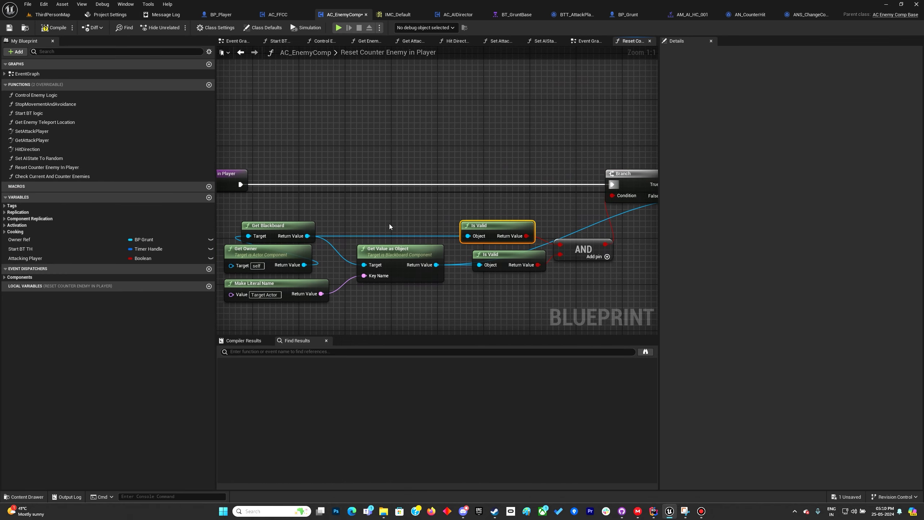
right_drag(390, 224, 429, 237)
drag(347, 250, 397, 222)
text(is valid)
key(Return)
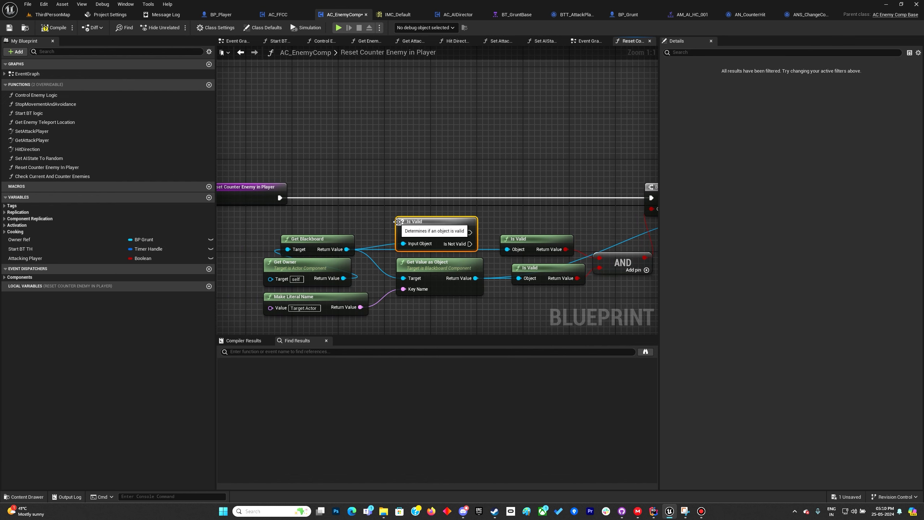
drag(428, 230, 428, 196)
drag(280, 198, 400, 199)
- Chain a duplicate Is Valid check on the Get Value as Object result into Cast To Character, and delete the Branch node
right_drag(447, 220, 345, 221)
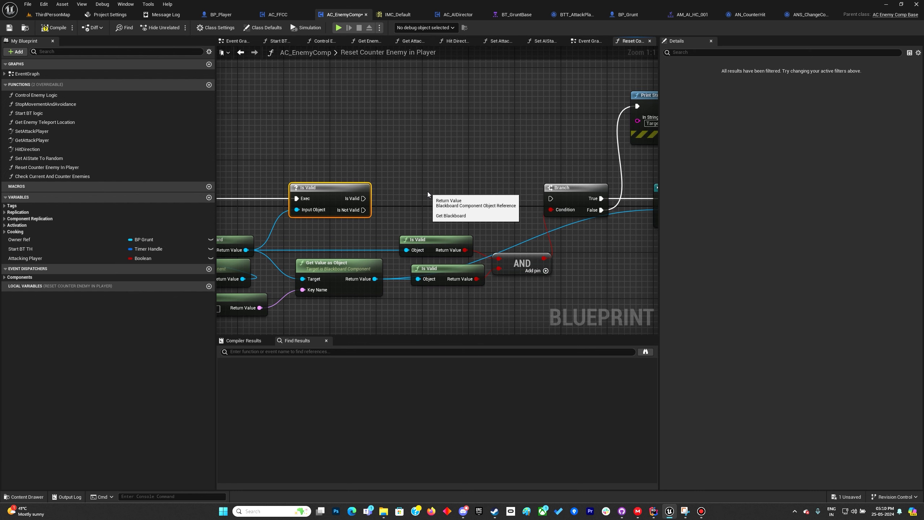
key(ctrl+d)
drag(363, 198, 360, 222)
drag(433, 210, 478, 193)
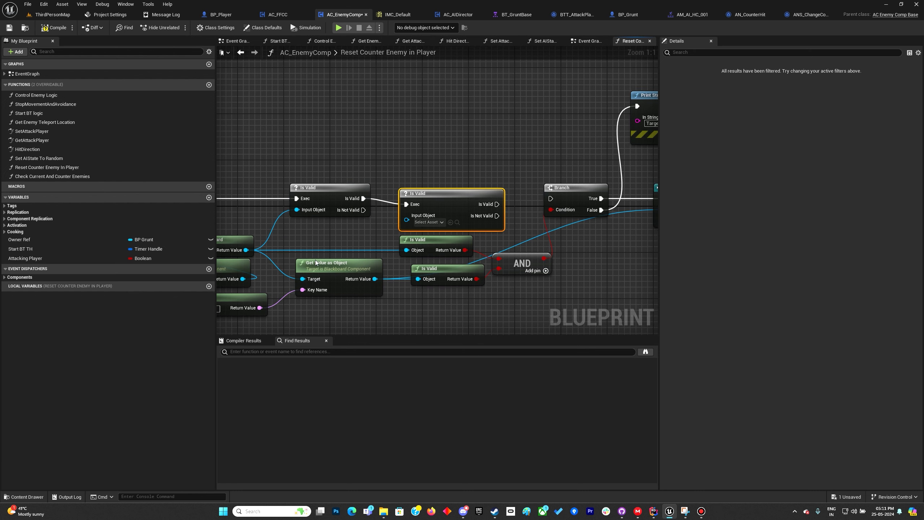
drag(374, 279, 412, 222)
drag(497, 204, 599, 200)
click(504, 188)
key(Delete)
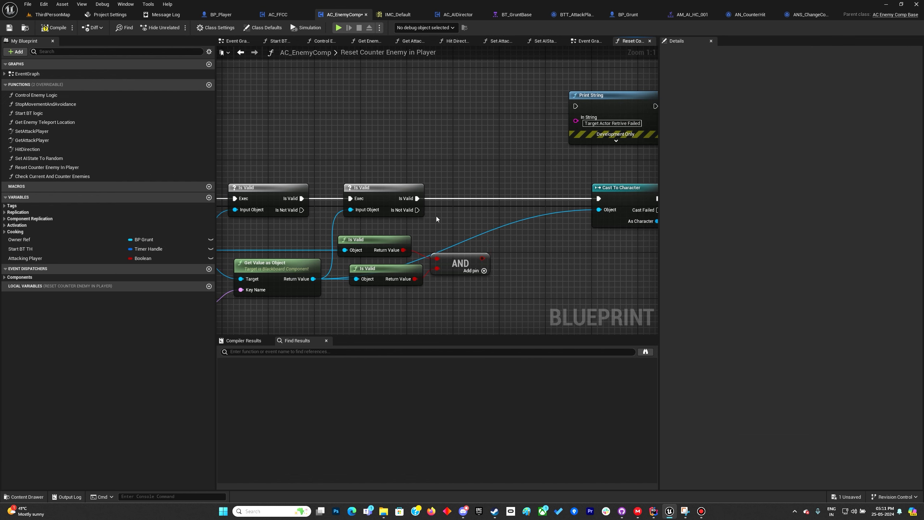
- Route both Is Not Valid outputs to the Target Actor Retrive Failed Print String, and playtest the compiled blueprint
drag(302, 210, 491, 101)
drag(417, 211, 460, 101)
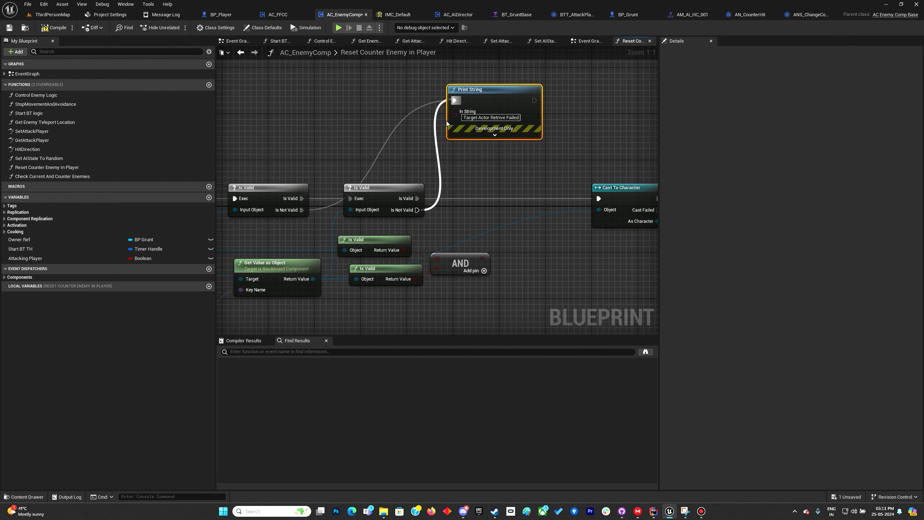
right_drag(338, 153, 388, 158)
scroll(389, 157, down, 2)
click(44, 27)
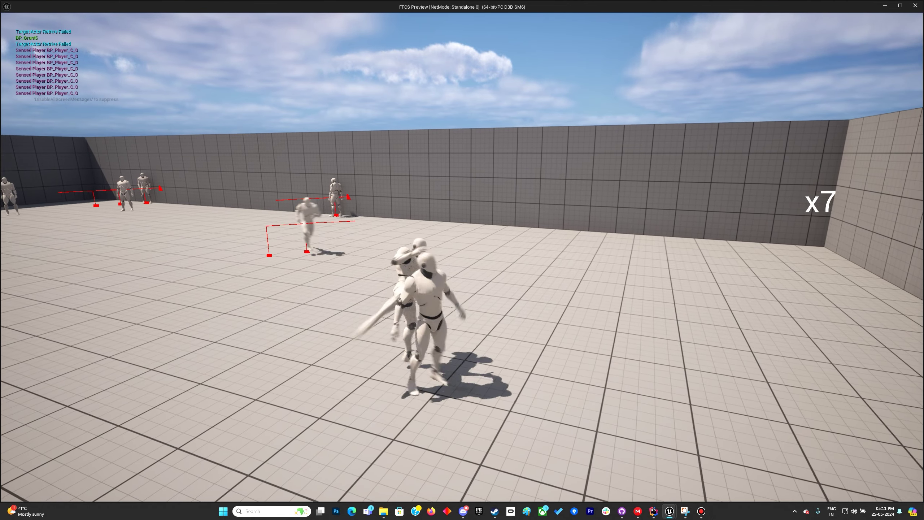
key(Escape)
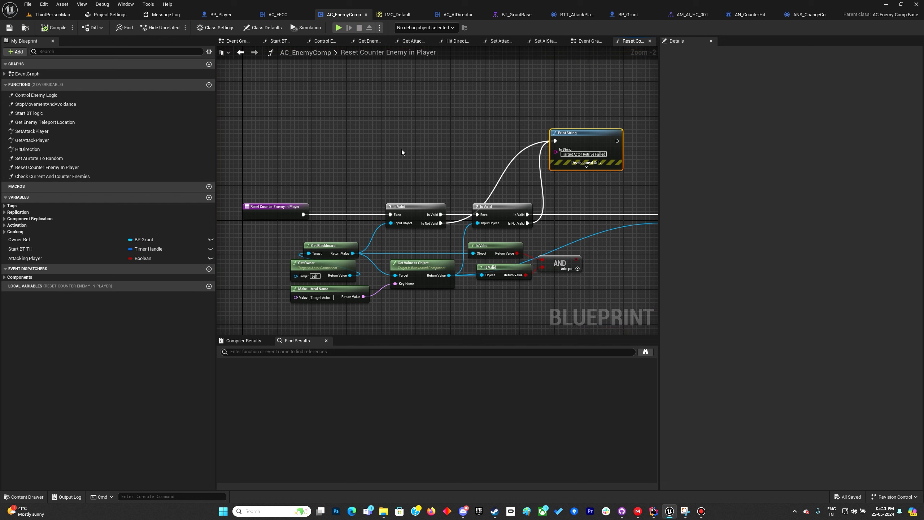
- Move the Print String node higher, delete the two unused pure Is Valid nodes and the AND node, and compile AC_EnemyComp
drag(579, 148, 578, 130)
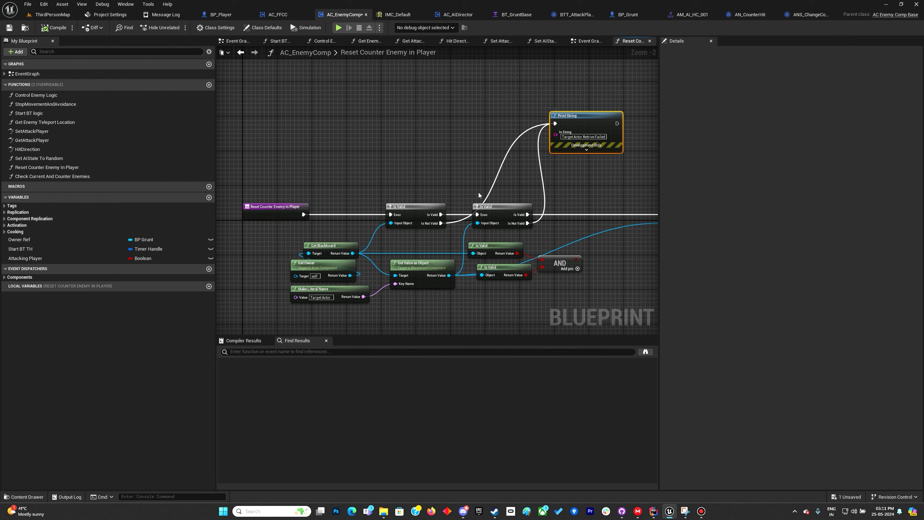
drag(412, 185, 502, 237)
click(586, 233)
right_drag(586, 231, 352, 255)
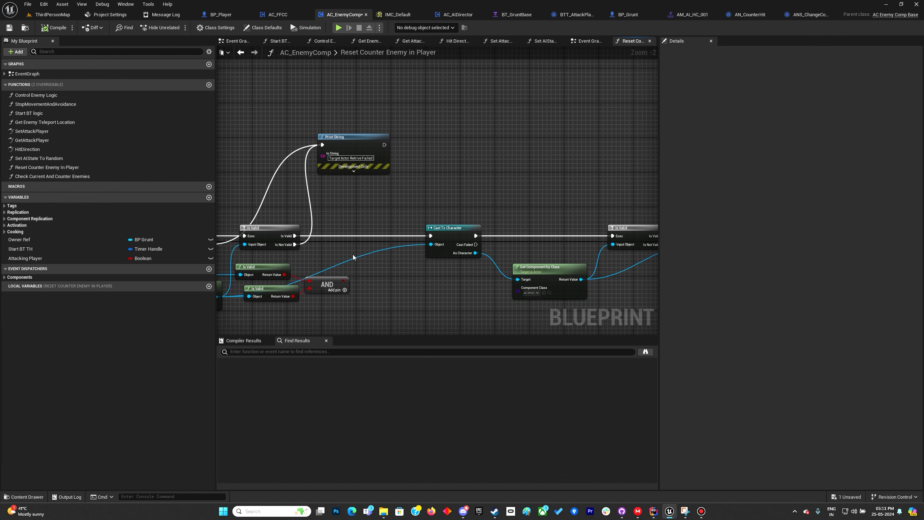
scroll(351, 254, up, 2)
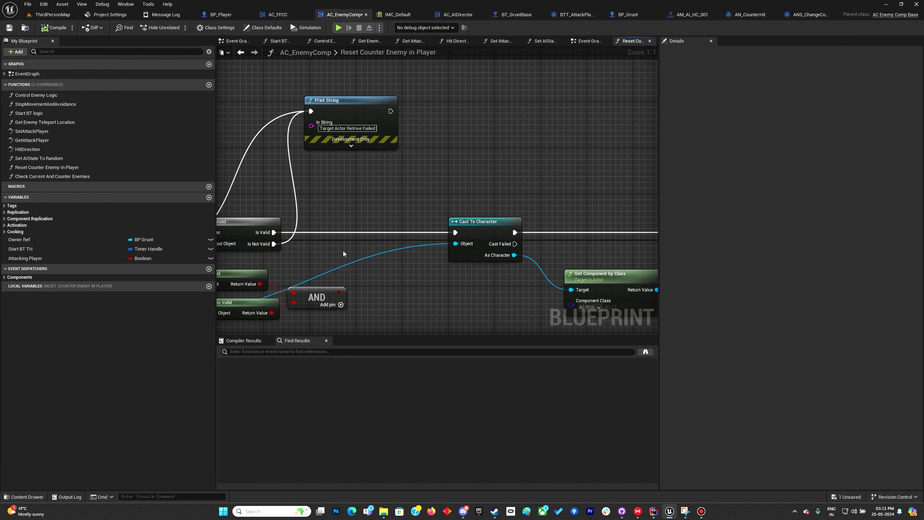
right_drag(343, 251, 384, 234)
drag(414, 248, 435, 270)
mouse_move(362, 293)
right_down()
mouse_move(558, 266)
mouse_move(373, 290)
right_up()
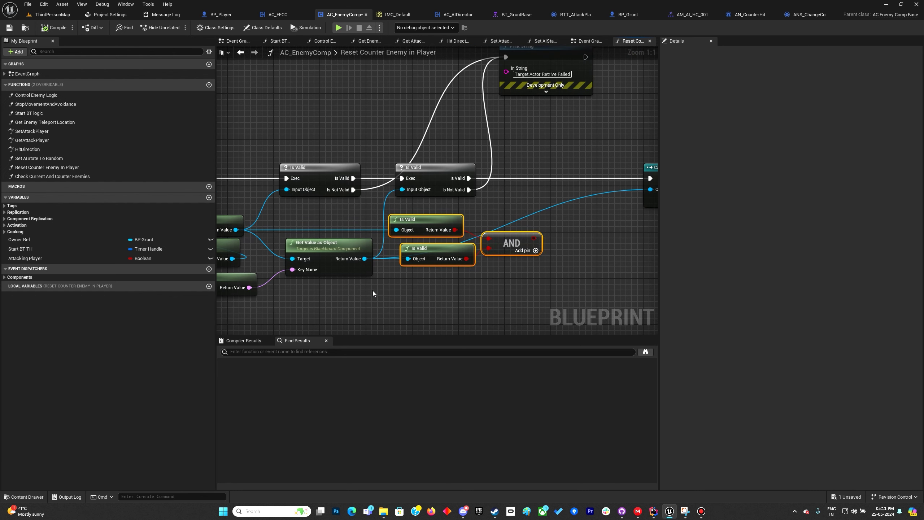
key(Delete)
scroll(431, 227, down, 2)
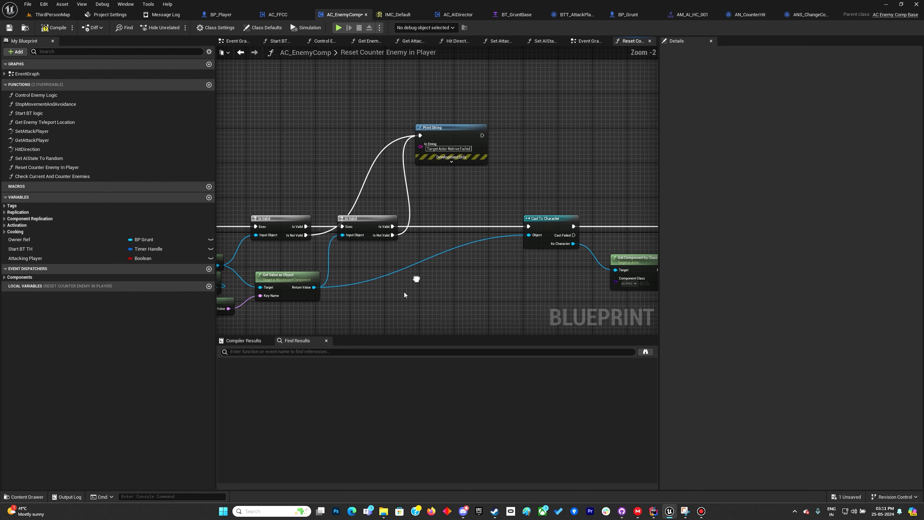
click(57, 31)
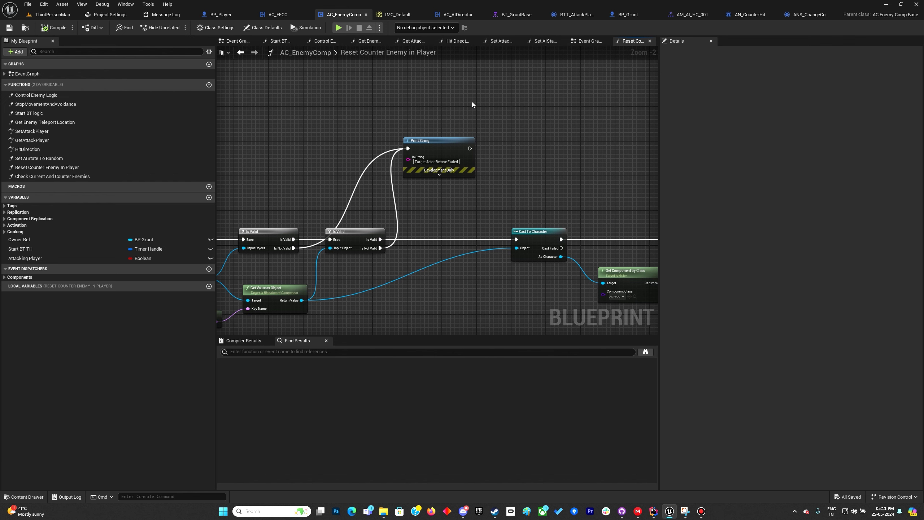
right_drag(480, 102, 367, 123)
scroll(367, 122, down, 2)
right_drag(268, 196, 471, 219)
scroll(471, 218, up, 2)
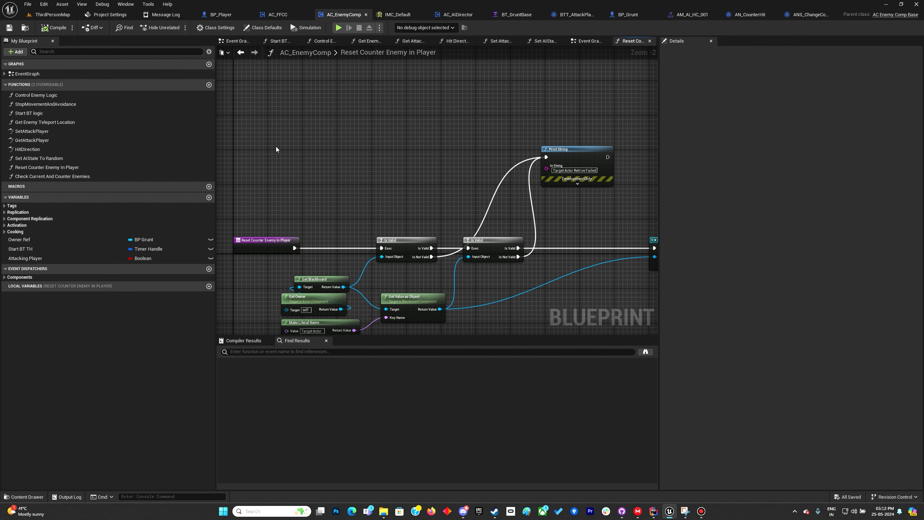
- Preview the A_Finisher_9 animation from the Finisher_Animations/Animations/Finisher folder
key(ctrl+space)
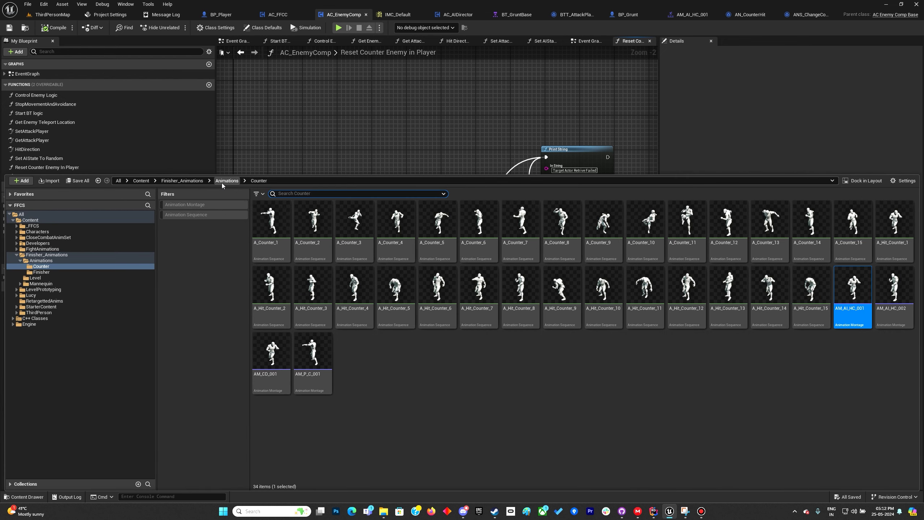
click(226, 181)
double_click(316, 233)
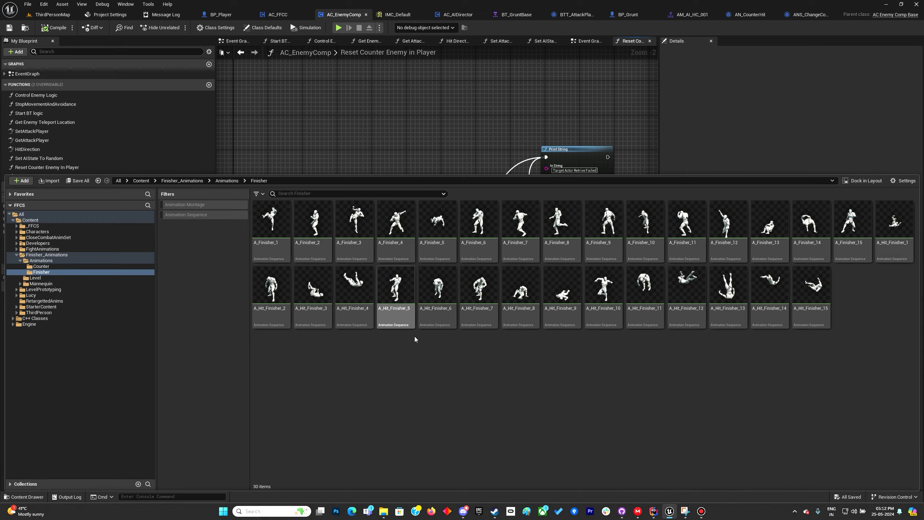
double_click(593, 243)
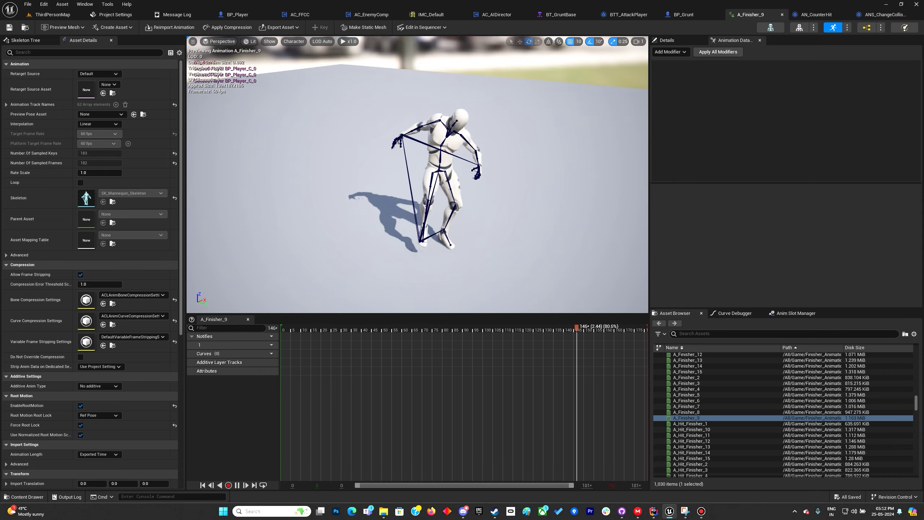
- Create an animation montage from A_Finisher_9 in the Finisher folder and name it AM_FinisherP
key(ctrl+space)
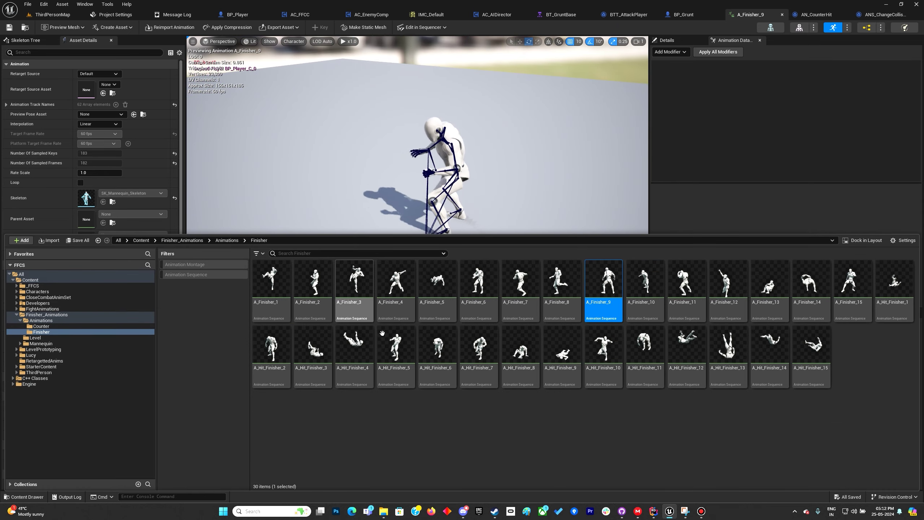
right_click(579, 285)
click(599, 288)
right_click(598, 290)
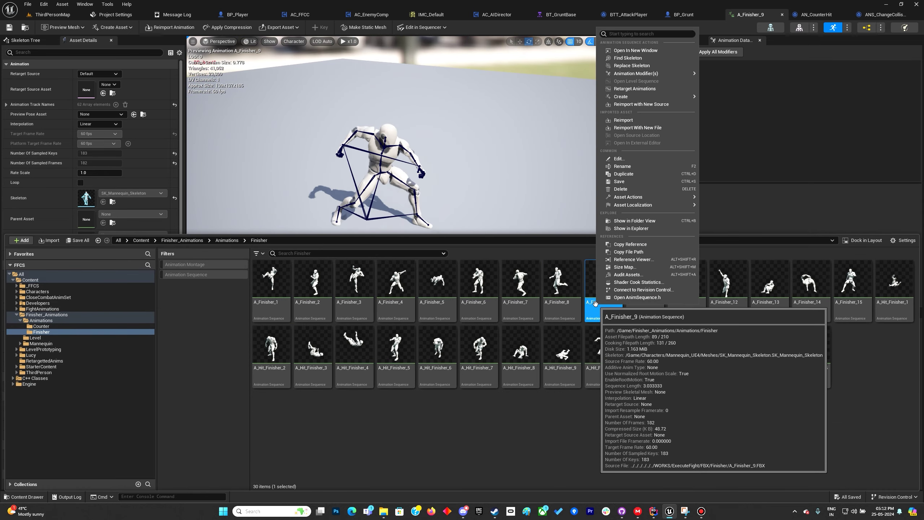
mouse_move(640, 96)
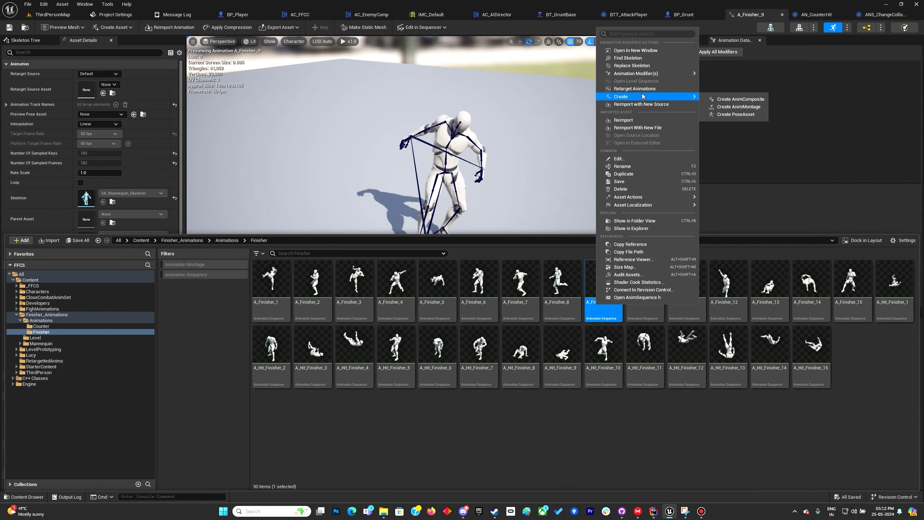
click(736, 108)
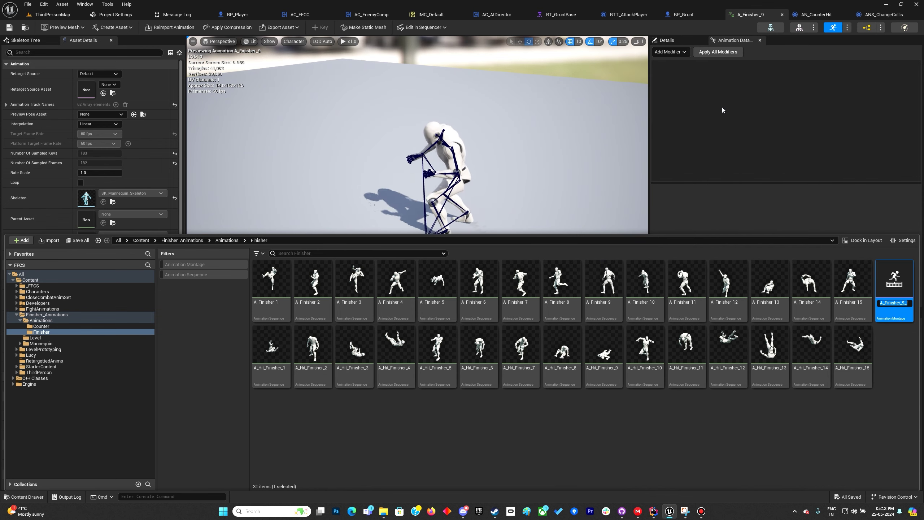
text(AM_Fini)
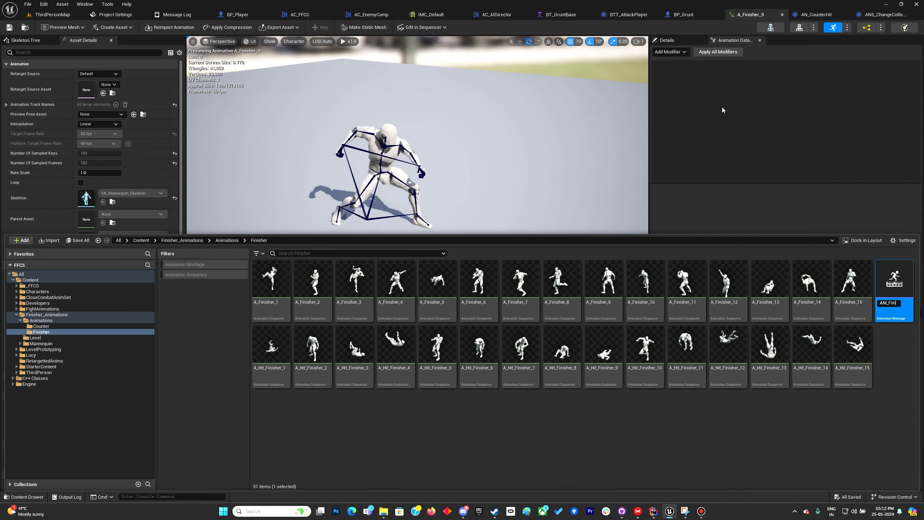
text(sherP)
key(Return)
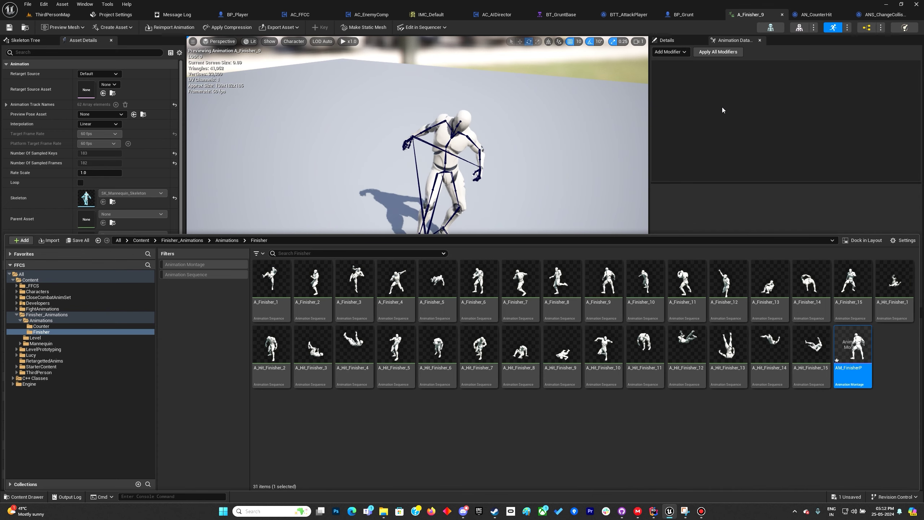
- Create a montage named AM_FinisherE from A_Hit_Finisher_9, and save both new finisher montages
right_click(575, 364)
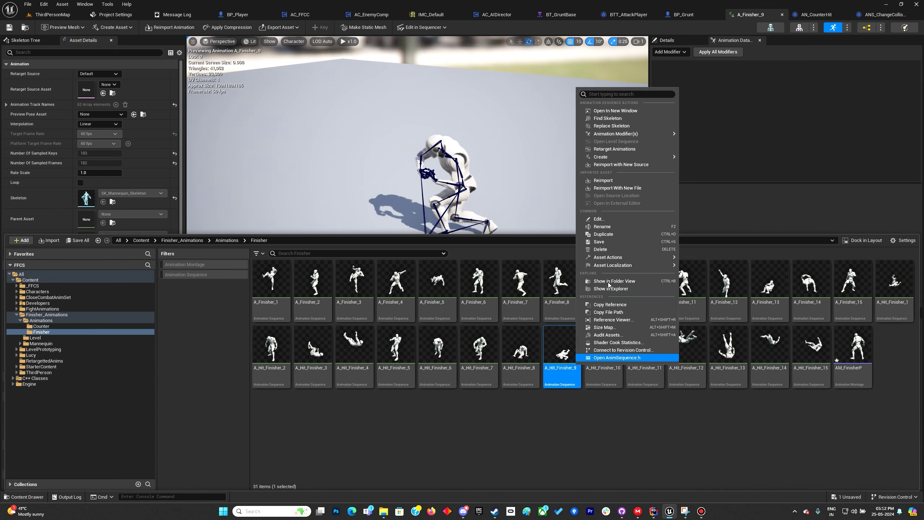
mouse_move(641, 157)
click(719, 167)
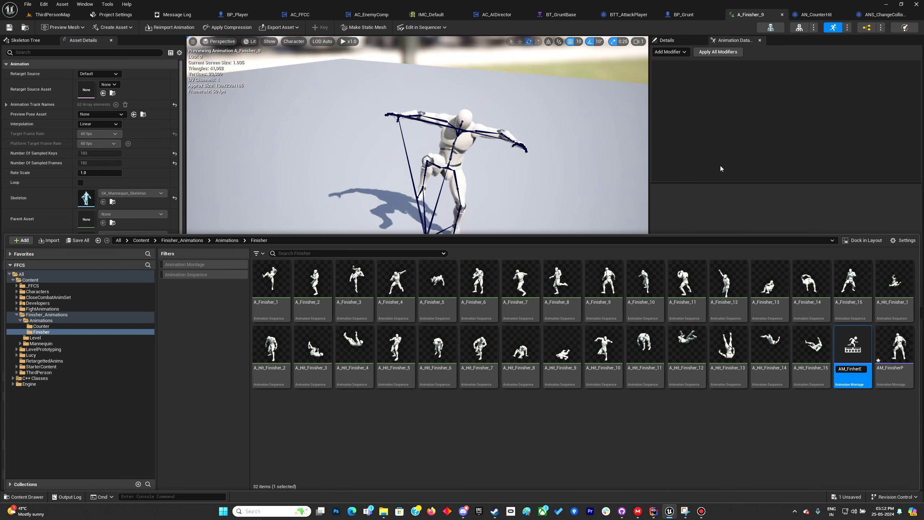
key(Return)
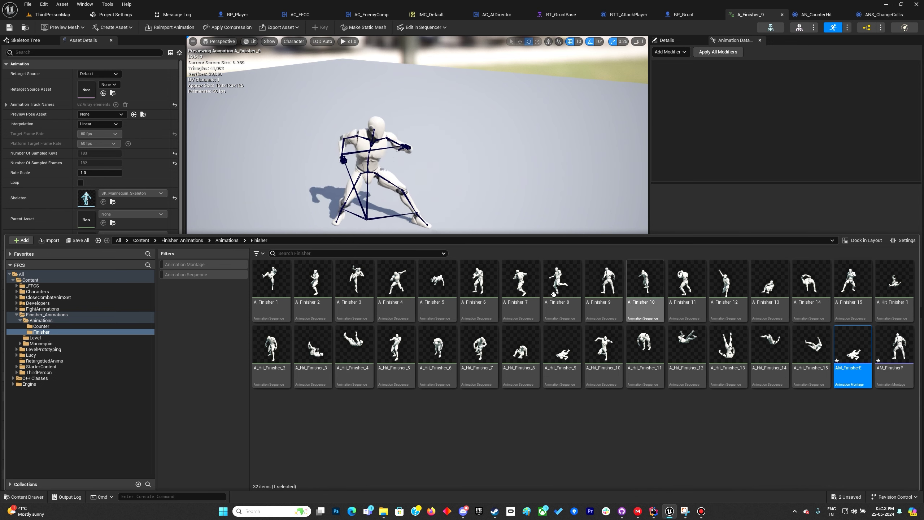
click(78, 240)
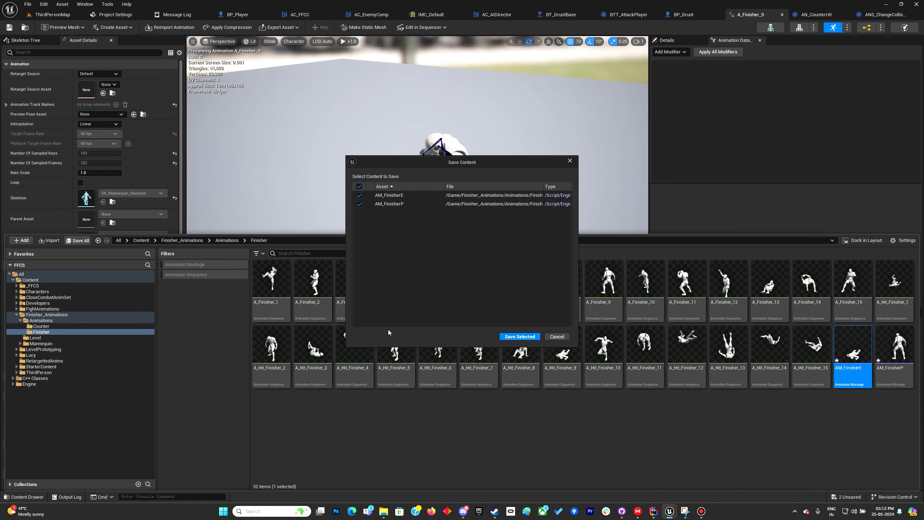
click(519, 336)
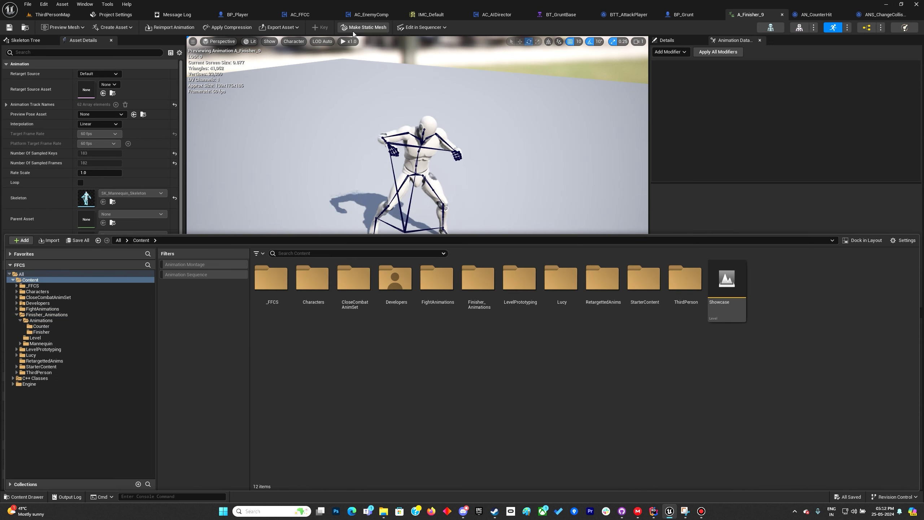
- Close the A_Finisher_9 animation and compile BP_Grunt
click(782, 14)
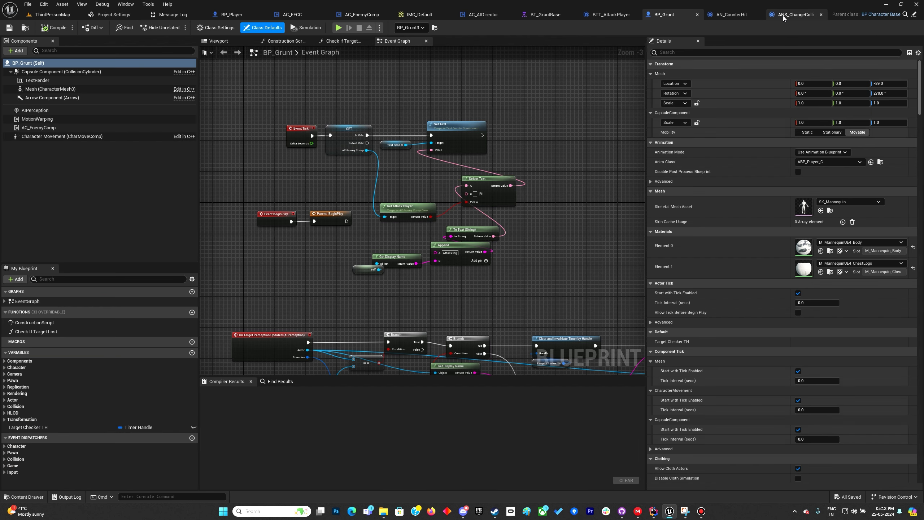
click(55, 29)
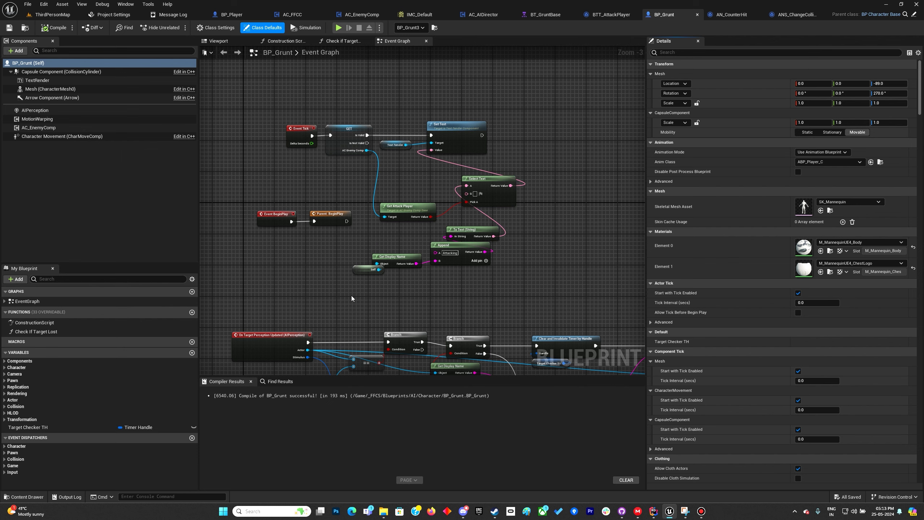
scroll(352, 298, down, 5)
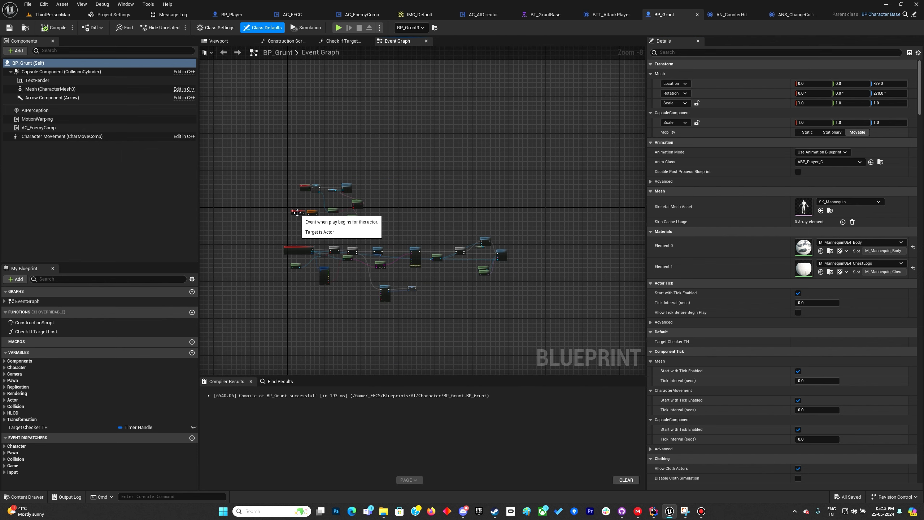
- Duplicate IA_Attack in the _FFCS/Input/Actions folder, name the copy IA_Finisher and save it
key(ctrl+space)
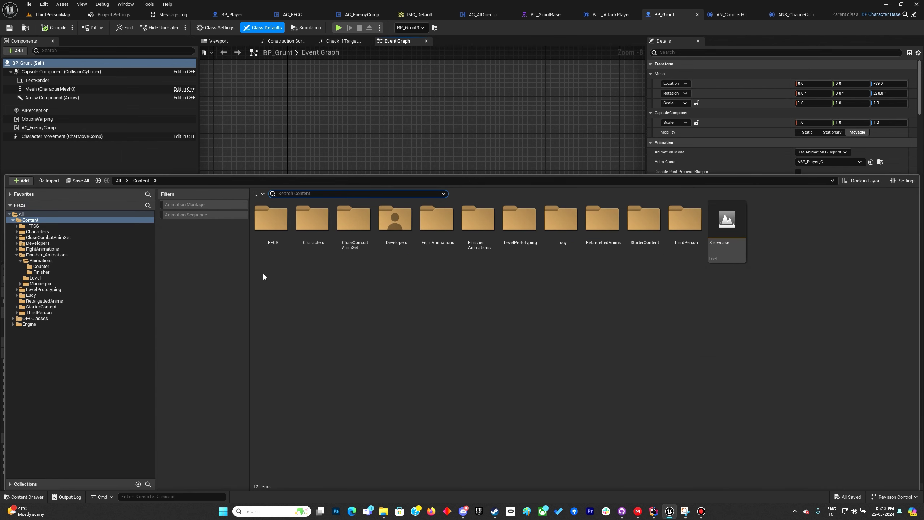
double_click(270, 226)
double_click(355, 220)
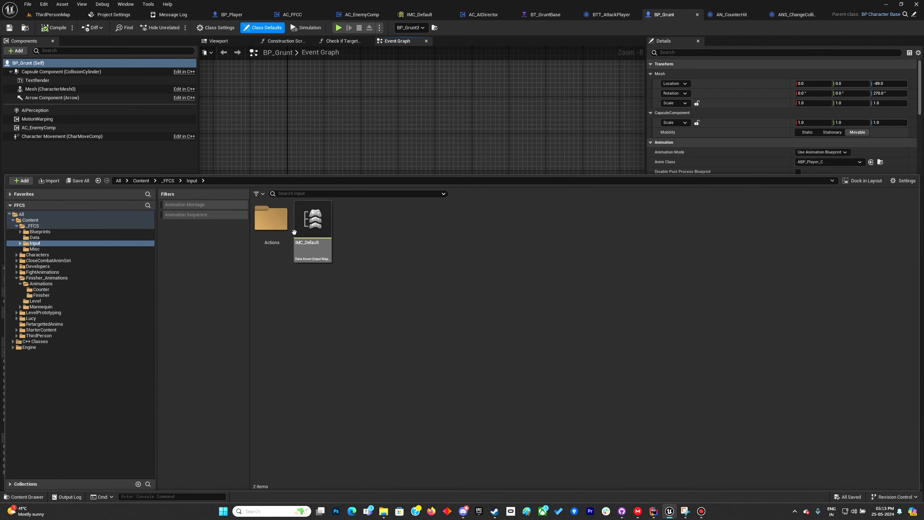
double_click(283, 224)
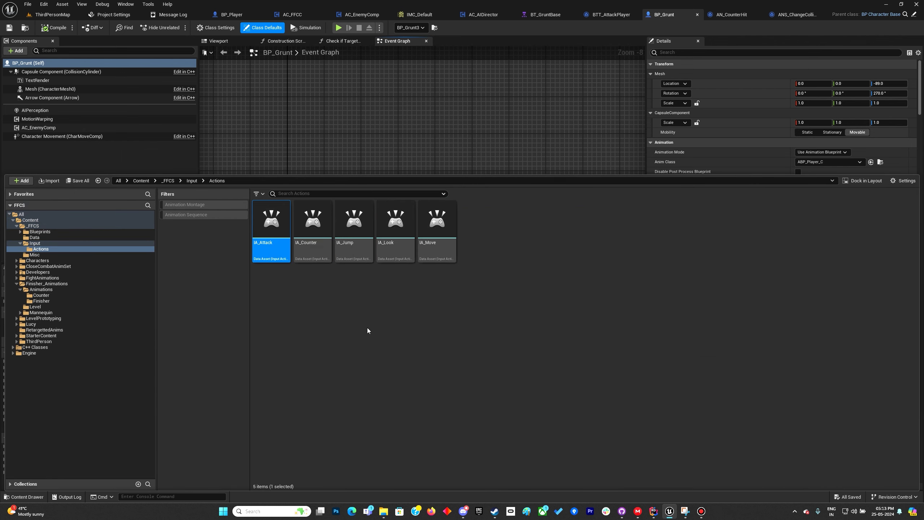
key(ctrl+d)
key(End)
key(BackSpace)
key(BackSpace)
key(BackSpace)
key(BackSpace)
key(BackSpace)
key(BackSpace)
key(BackSpace)
text(Flnisher)
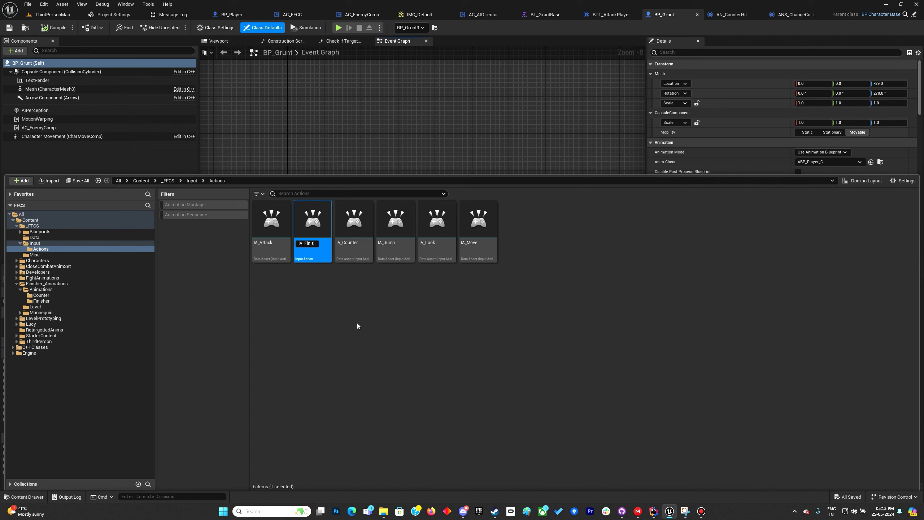
key(Return)
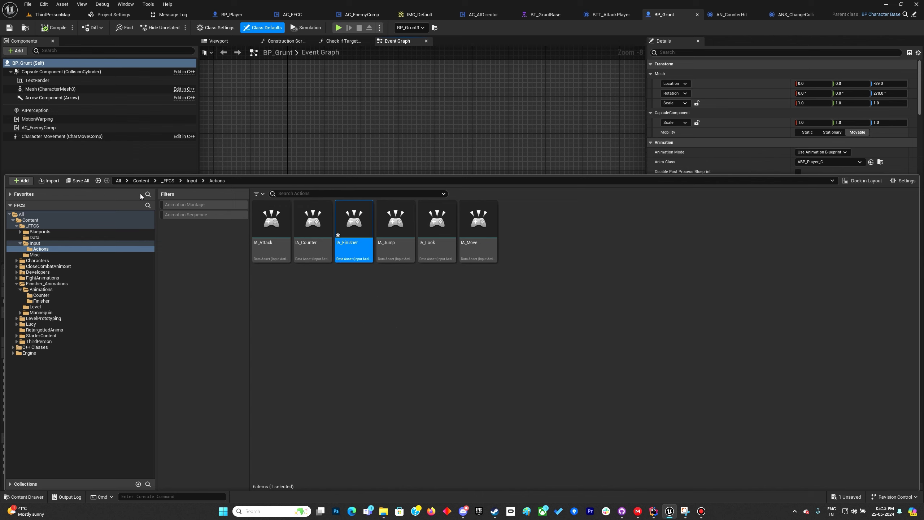
click(89, 182)
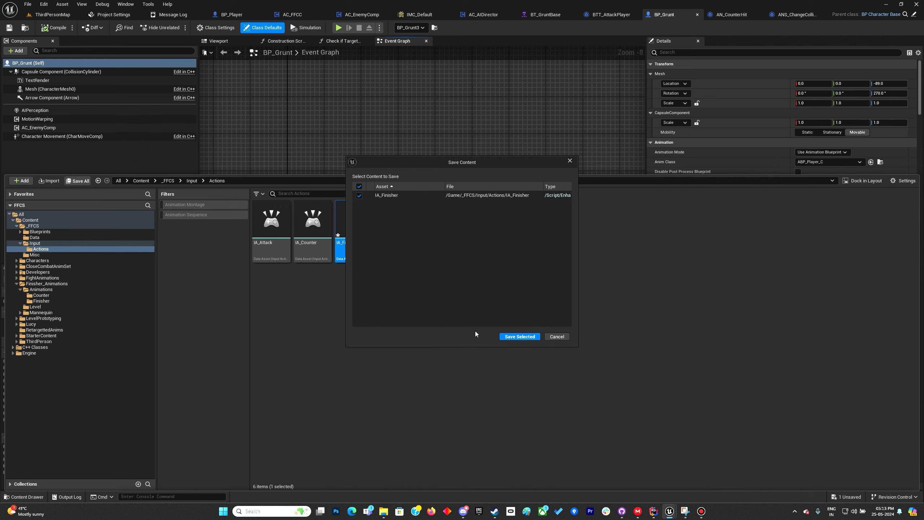
click(505, 338)
- Add an IA_Finisher mapping bound to the F key in IMC_Default and save the mapping context
click(191, 181)
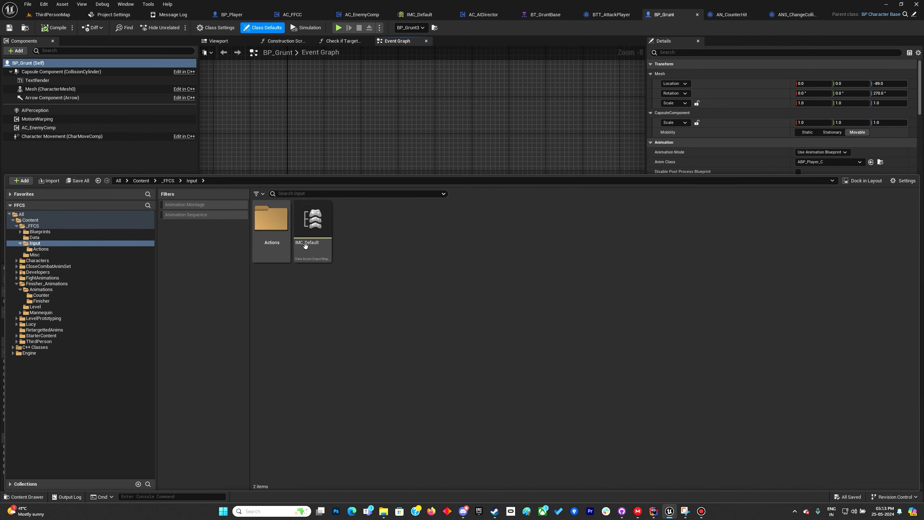
double_click(312, 229)
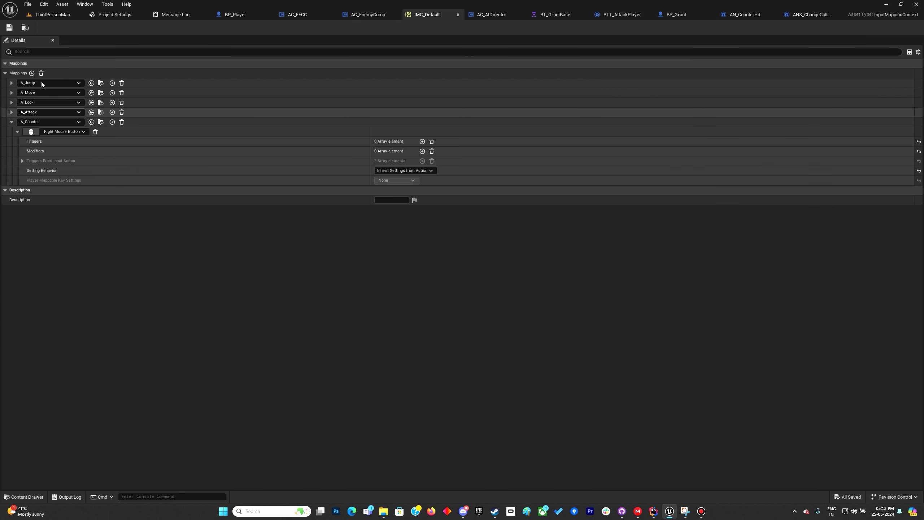
click(32, 73)
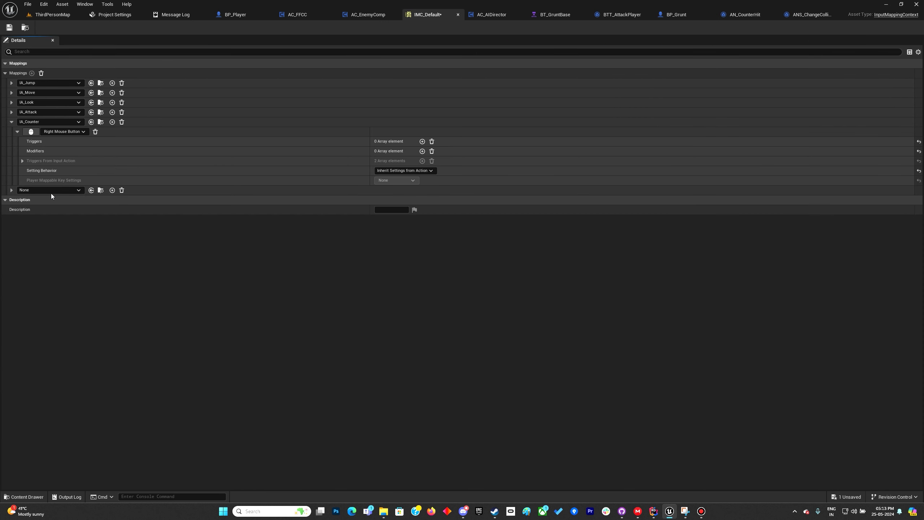
click(32, 190)
click(79, 314)
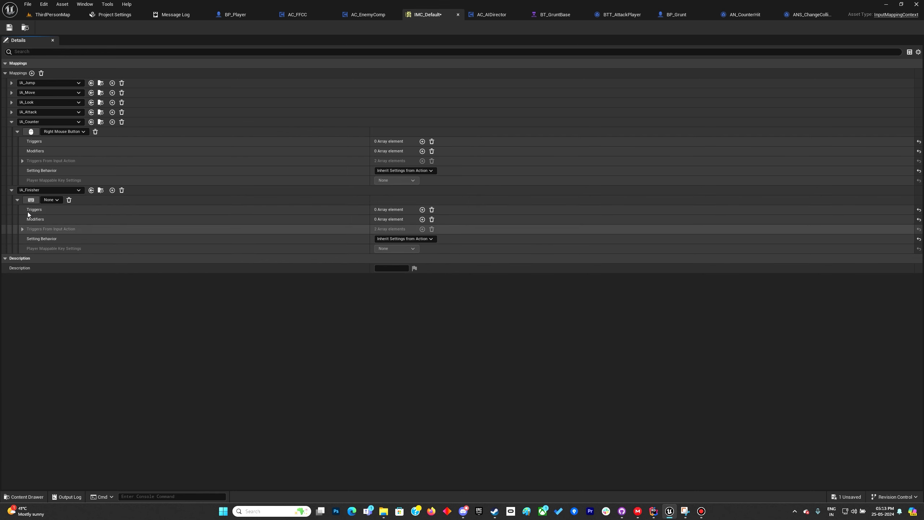
click(31, 200)
key(f)
click(9, 27)
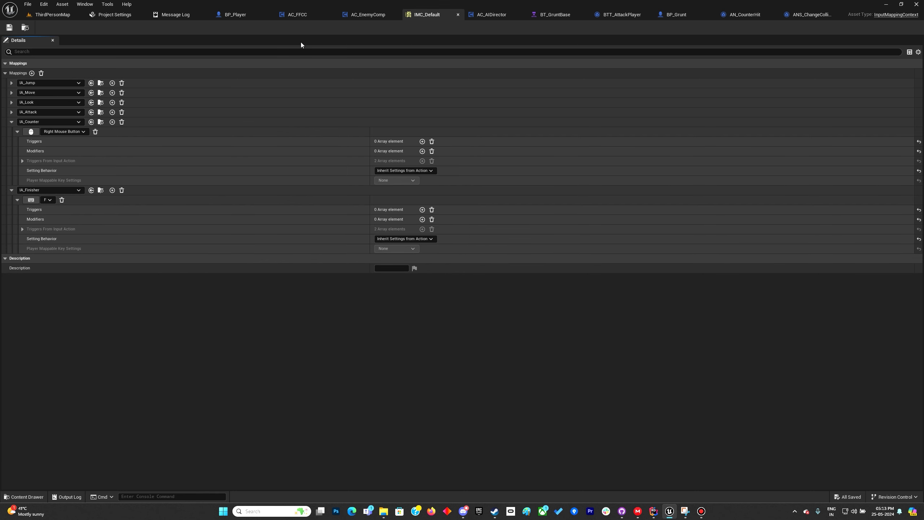
- Add the IA_Finisher enhanced input action event to an empty area of BP_Player's Event Graph
click(257, 17)
scroll(261, 260, down, 6)
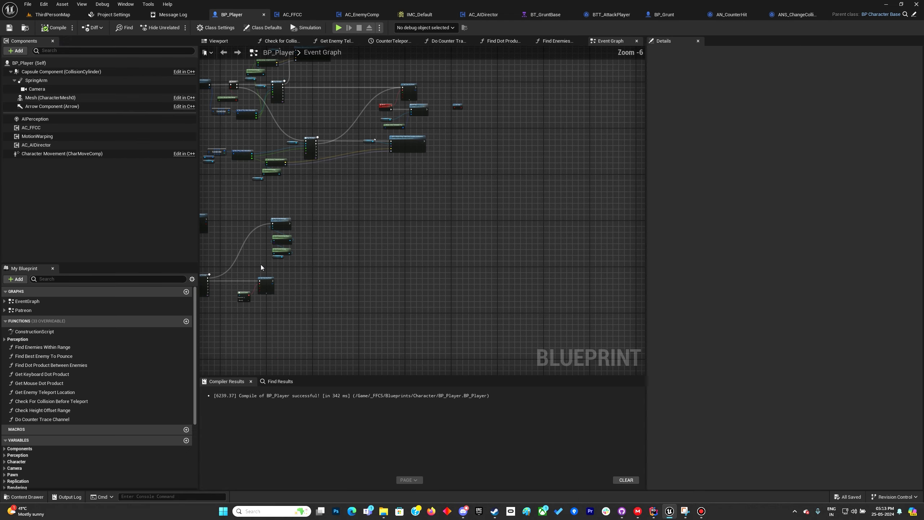
right_drag(261, 265, 320, 230)
right_drag(218, 280, 379, 230)
scroll(379, 229, down, 3)
right_drag(298, 284, 393, 233)
right_drag(314, 219, 307, 191)
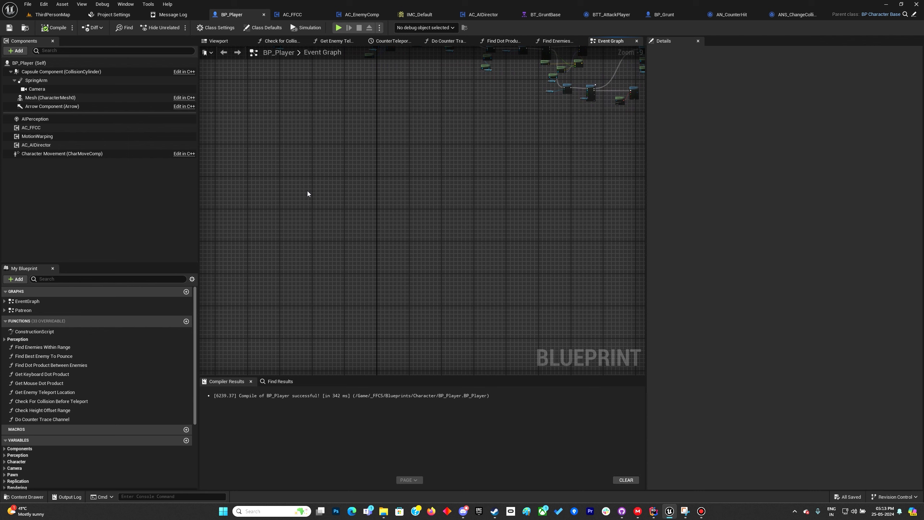
right_click(274, 197)
text(IA)
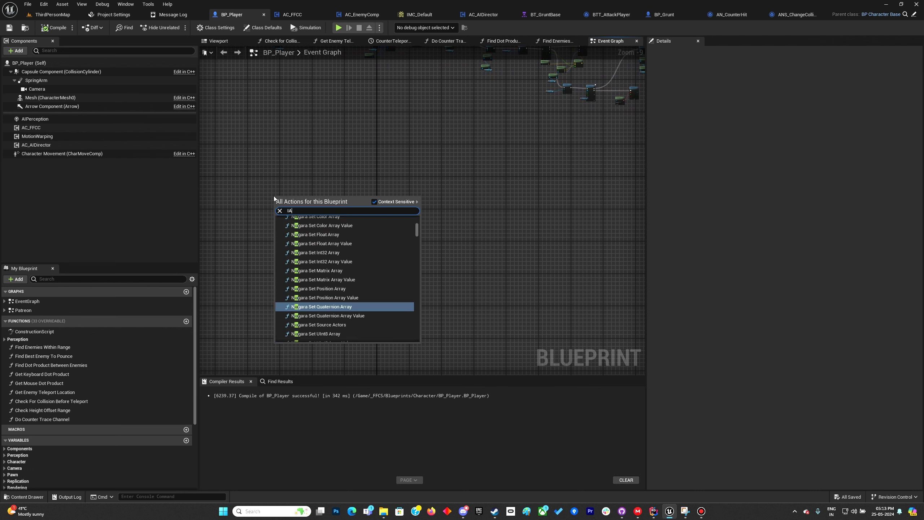
text( Fini)
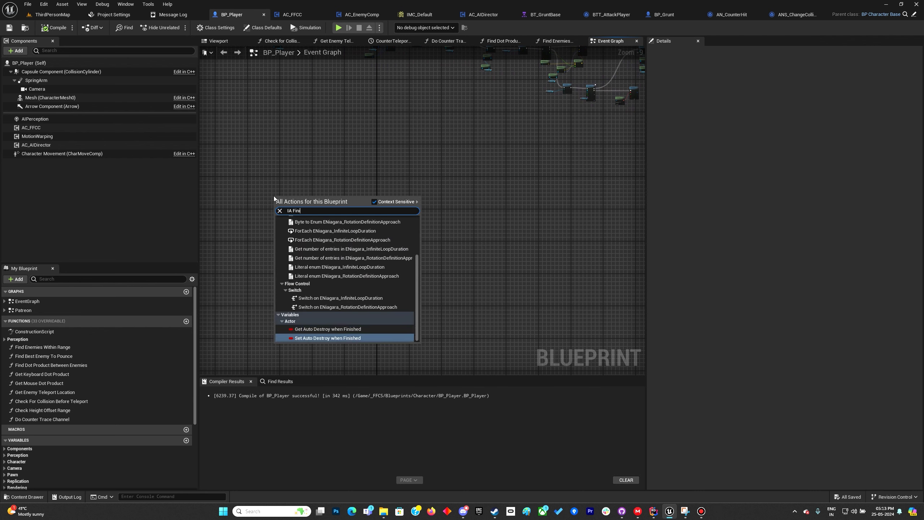
scroll(335, 259, up, 5)
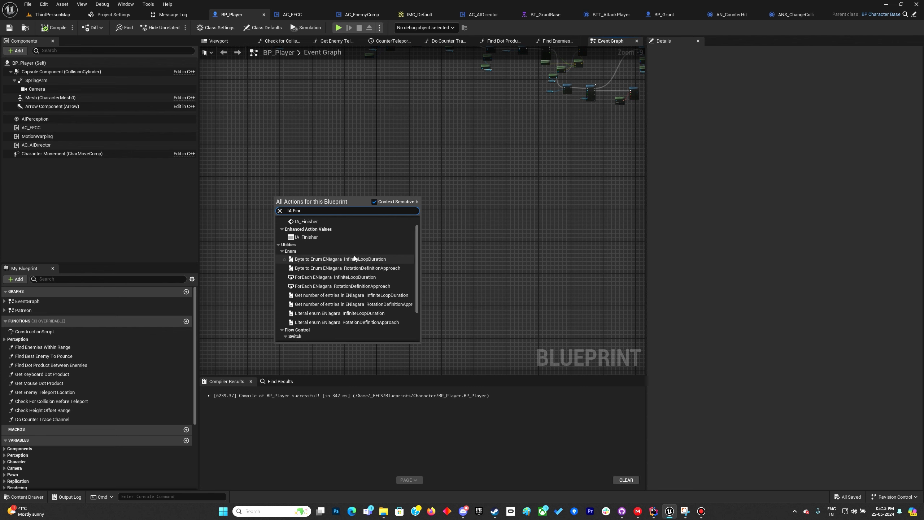
click(317, 233)
scroll(295, 211, up, 4)
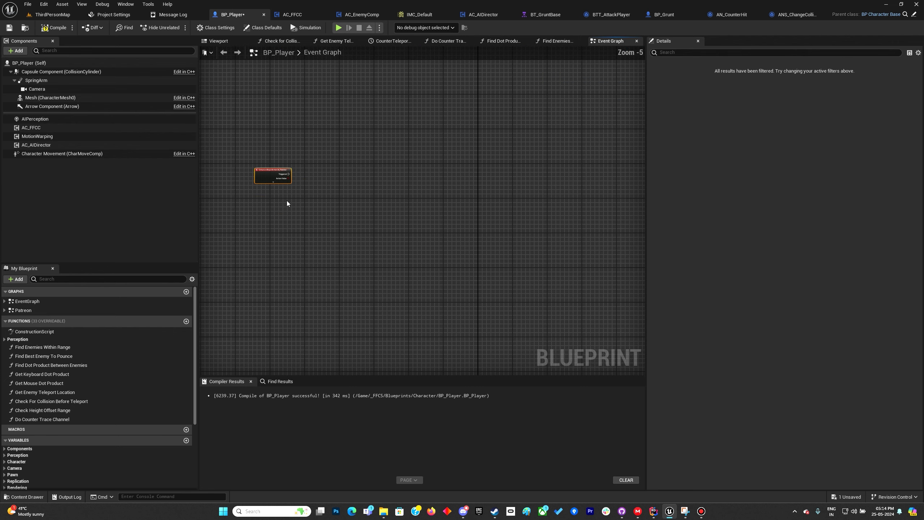
- Copy the existing attack chain from the tag check through Set Tag and paste it beside the IA_Finisher event
right_drag(275, 186, 330, 199)
scroll(332, 207, up, 3)
right_drag(414, 220, 315, 253)
scroll(334, 267, down, 2)
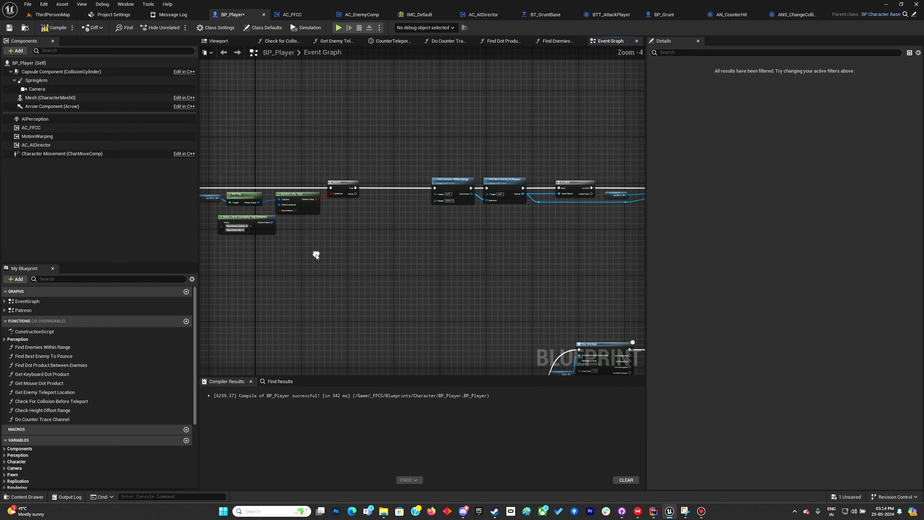
scroll(315, 254, down, 2)
drag(267, 211, 540, 264)
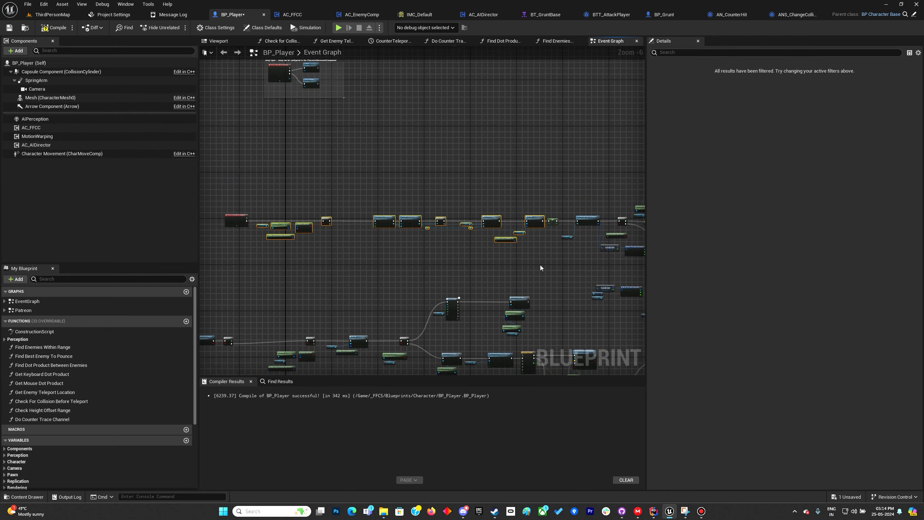
scroll(540, 255, up, 4)
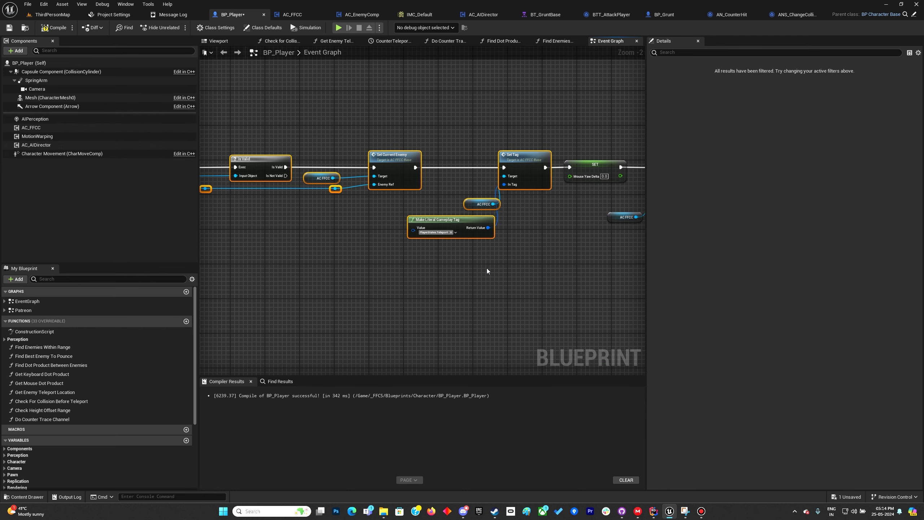
scroll(487, 268, down, 4)
right_drag(361, 301, 361, 138)
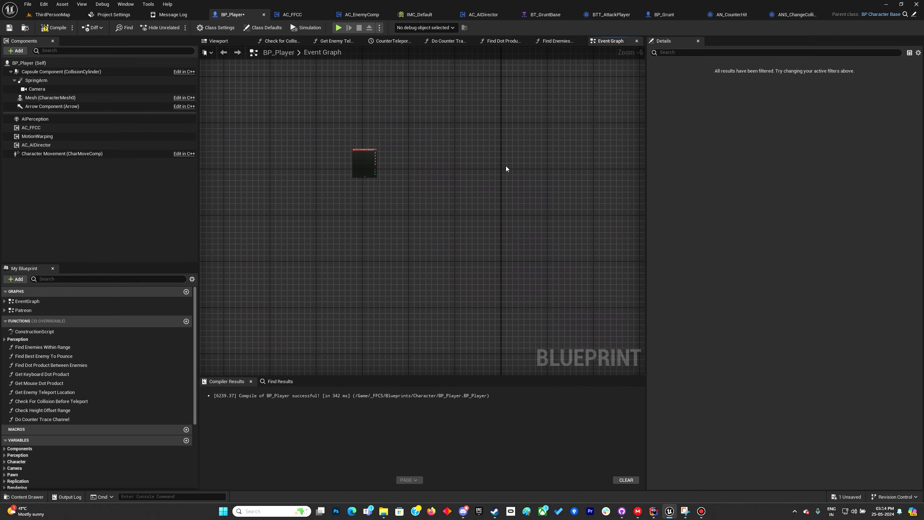
key(ctrl+v)
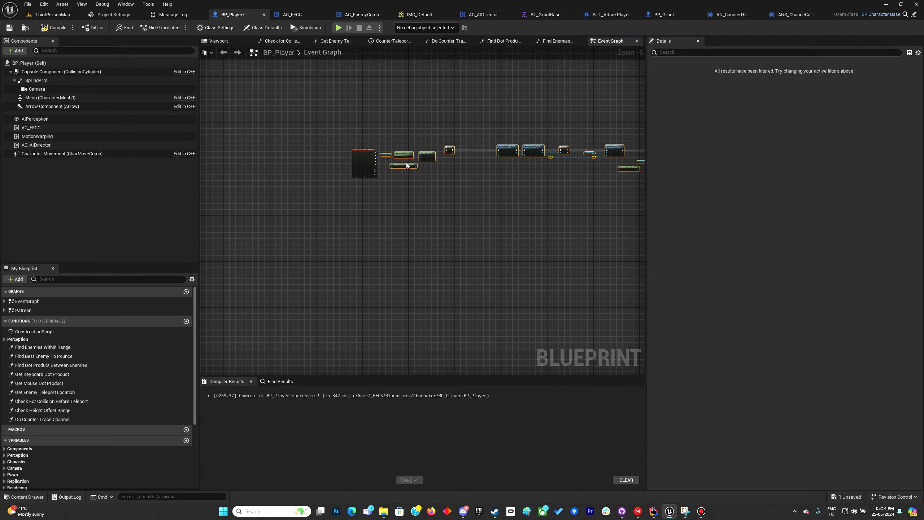
- Connect the IA_Finisher event's Started output to the pasted Branch node
scroll(411, 166, up, 4)
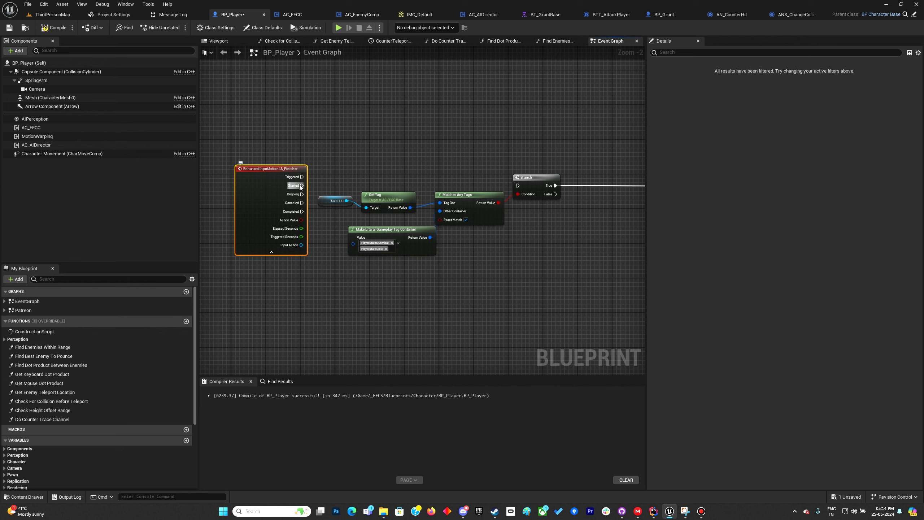
drag(301, 186, 518, 185)
click(440, 252)
- Clear the Teleport tag from the literal tag feeding the pasted Set Tag and create a new gameplay tag PlayerStates.Finisher
right_drag(541, 293, 350, 291)
right_drag(455, 181, 369, 171)
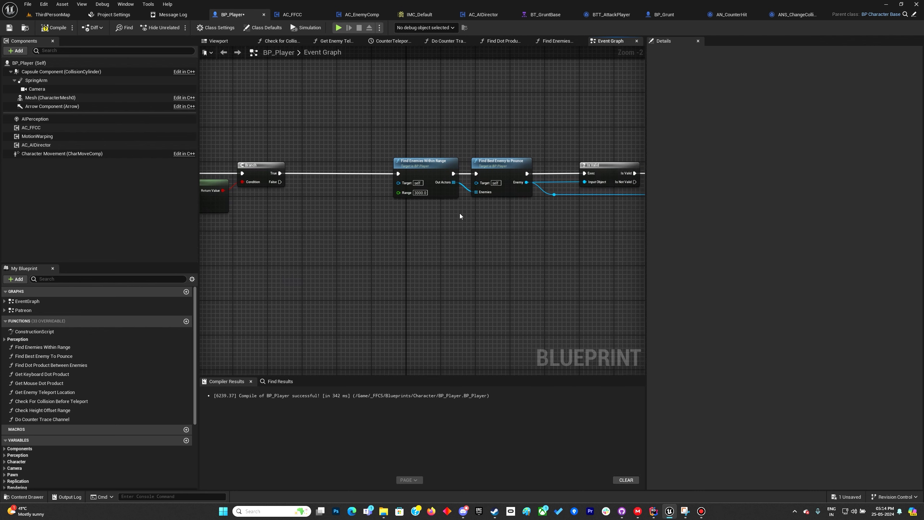
right_drag(456, 212, 357, 222)
right_drag(466, 243, 359, 244)
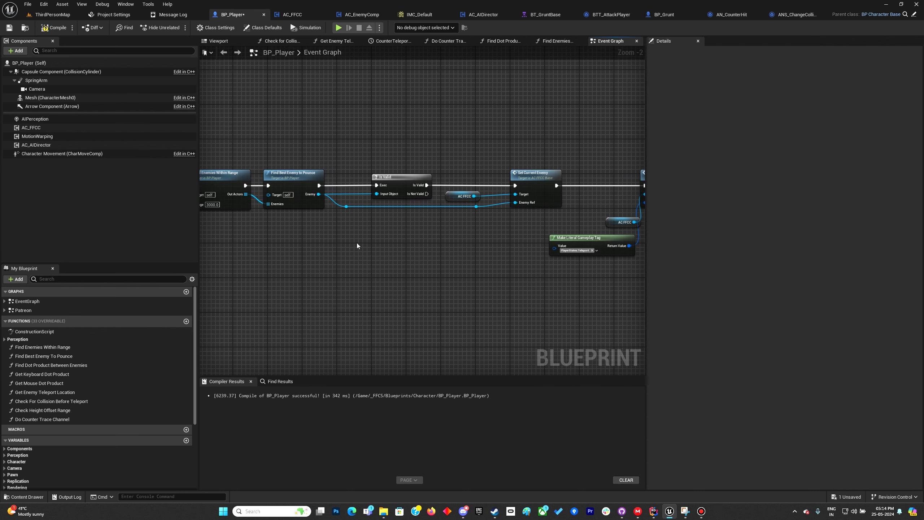
right_drag(494, 172, 341, 187)
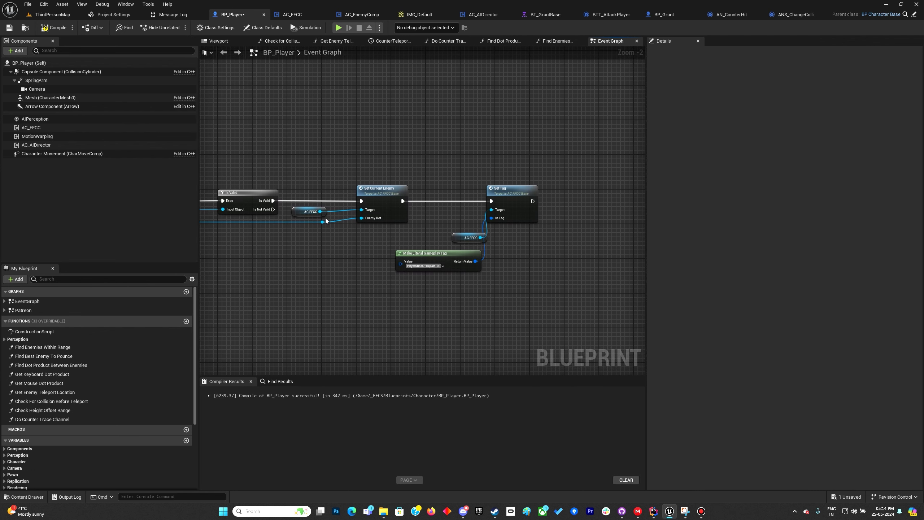
drag(318, 187, 404, 232)
click(478, 224)
drag(496, 253, 455, 218)
click(438, 265)
click(426, 262)
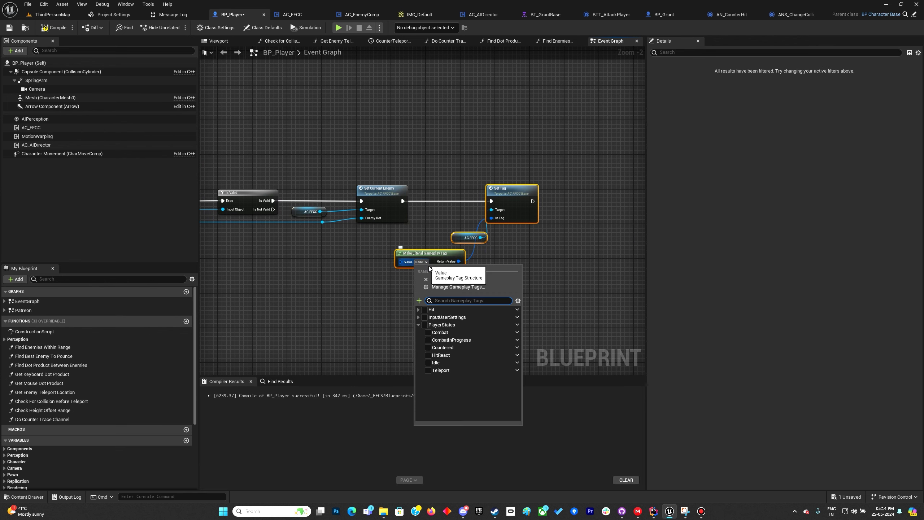
click(517, 325)
click(537, 332)
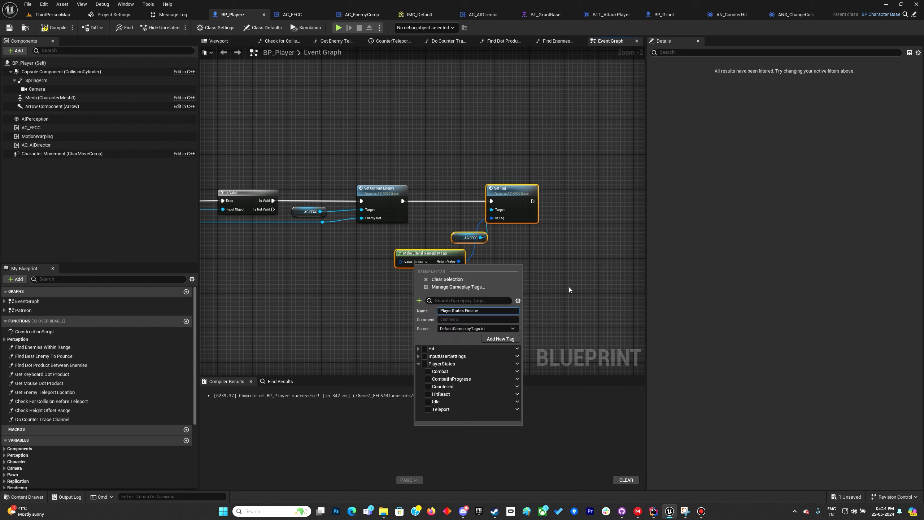
click(569, 287)
- Assign PlayerStates.Finisher as the literal gameplay tag for the finisher's Set Tag node
click(423, 262)
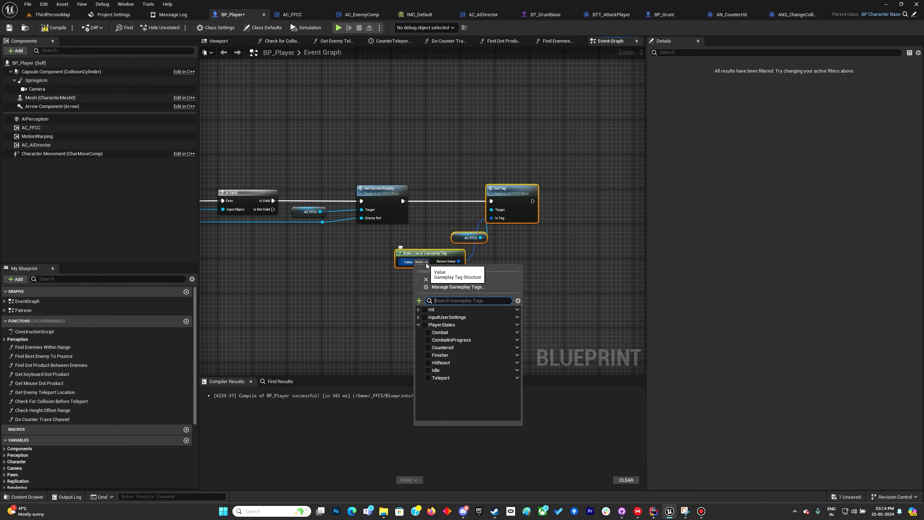
click(444, 360)
click(509, 261)
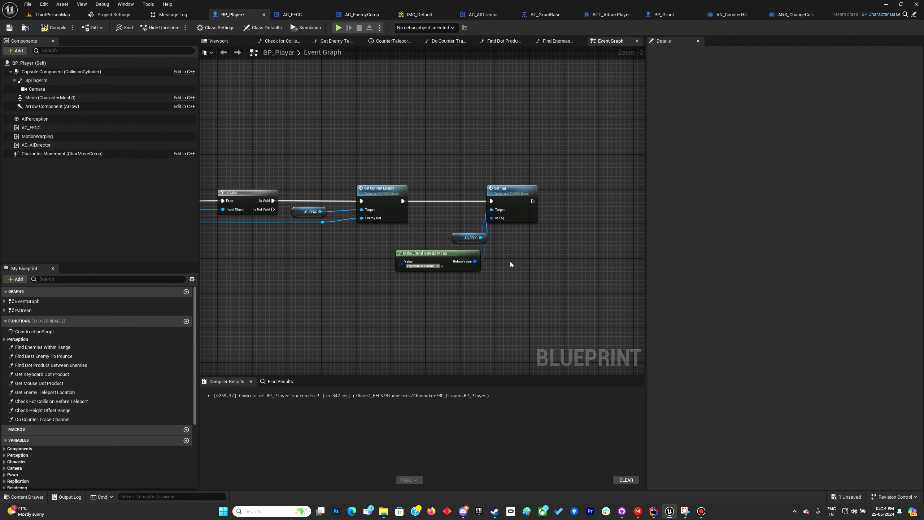
- Examine the counter attack nodes on both outputs of the distance Branch, including Play Montage and Control Enemy Logic
scroll(456, 295, down, 3)
scroll(456, 295, down, 3)
right_drag(469, 78, 407, 224)
scroll(407, 223, up, 3)
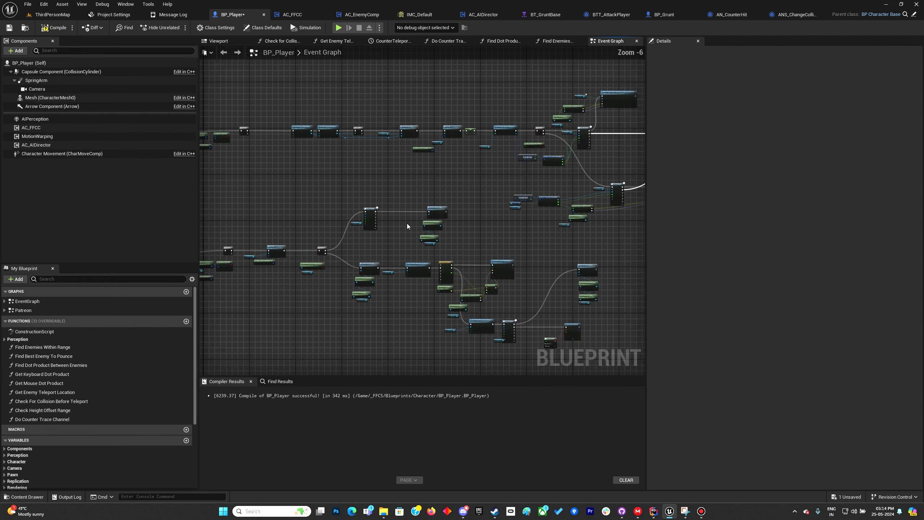
scroll(305, 269, up, 2)
right_drag(265, 331, 394, 255)
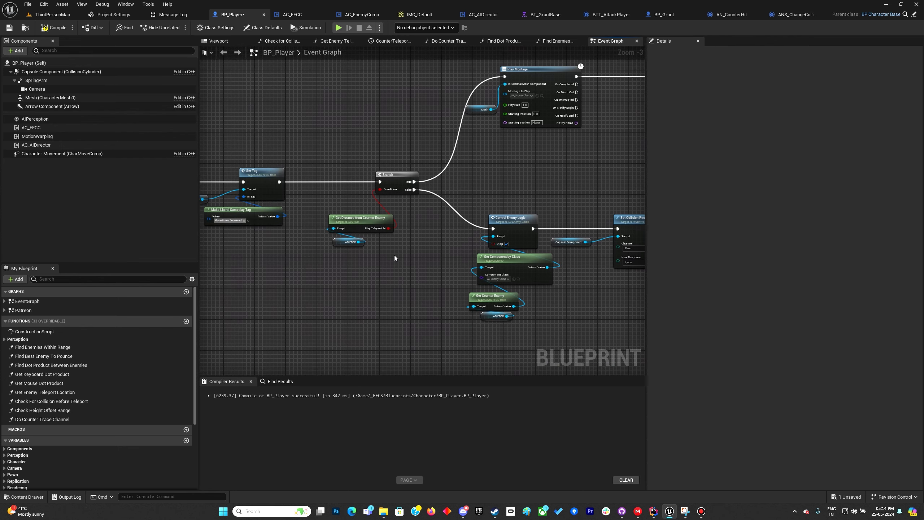
right_drag(437, 280, 361, 265)
scroll(361, 264, down, 2)
drag(291, 179, 498, 305)
click(488, 303)
drag(375, 228, 495, 308)
drag(342, 106, 523, 189)
click(371, 161)
drag(377, 122, 536, 192)
scroll(415, 210, up, 2)
click(415, 210)
scroll(416, 209, down, 2)
right_drag(417, 205, 308, 197)
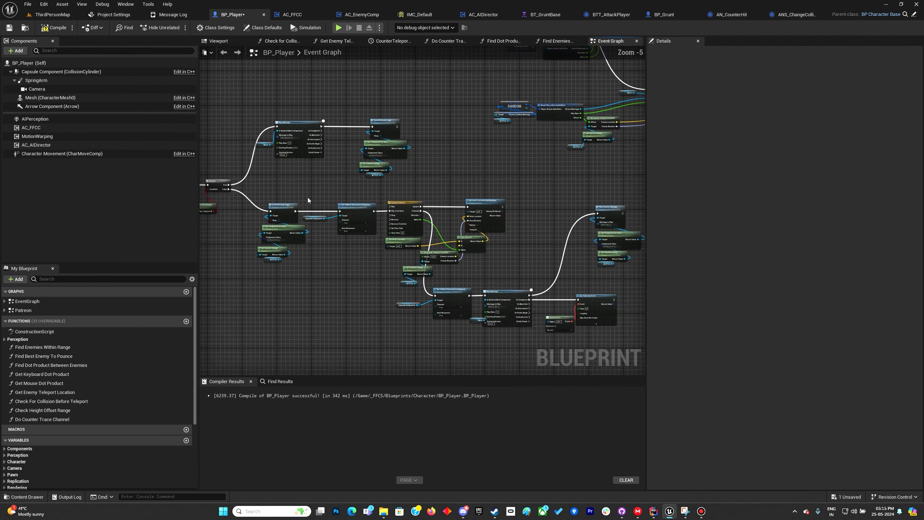
scroll(308, 198, up, 2)
scroll(308, 198, down, 1)
scroll(303, 196, down, 1)
mouse_move(303, 196)
right_down()
mouse_move(450, 212)
mouse_move(296, 196)
right_up()
- Copy the counter attack's teleport nodes from Control Enemy Logic onward and place the copy after the finisher's Set Tag
drag(322, 242, 525, 343)
right_drag(358, 347, 413, 215)
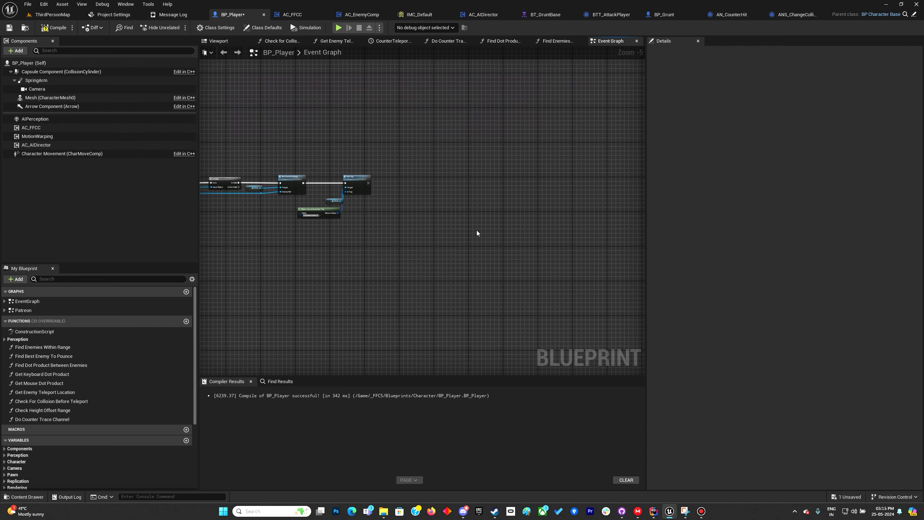
key(ctrl+v)
drag(398, 185, 417, 172)
- Connect the finisher's Set Tag execution output to the pasted Control Enemy Logic node
scroll(369, 183, up, 3)
drag(364, 184, 448, 181)
click(501, 181)
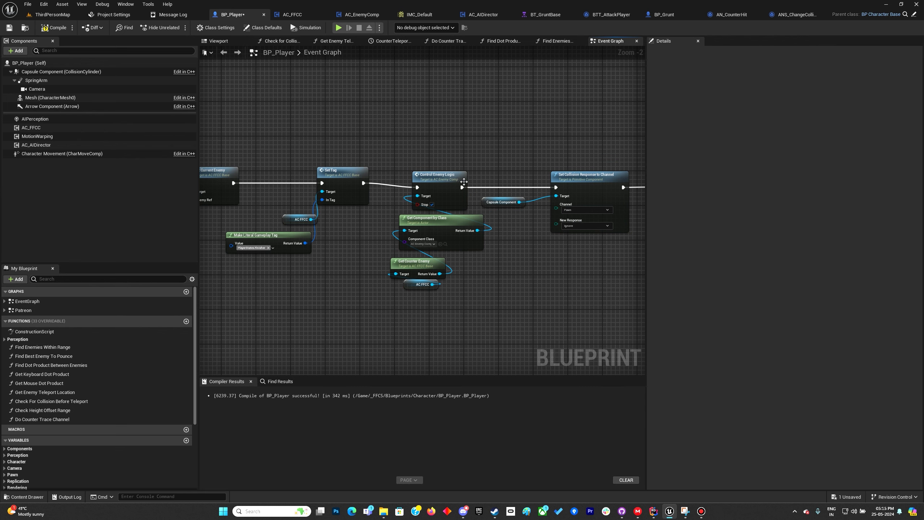
- Align the pasted Control Enemy Logic node with Set Tag and review the finisher chain alongside the counter attack chain
drag(445, 181, 445, 176)
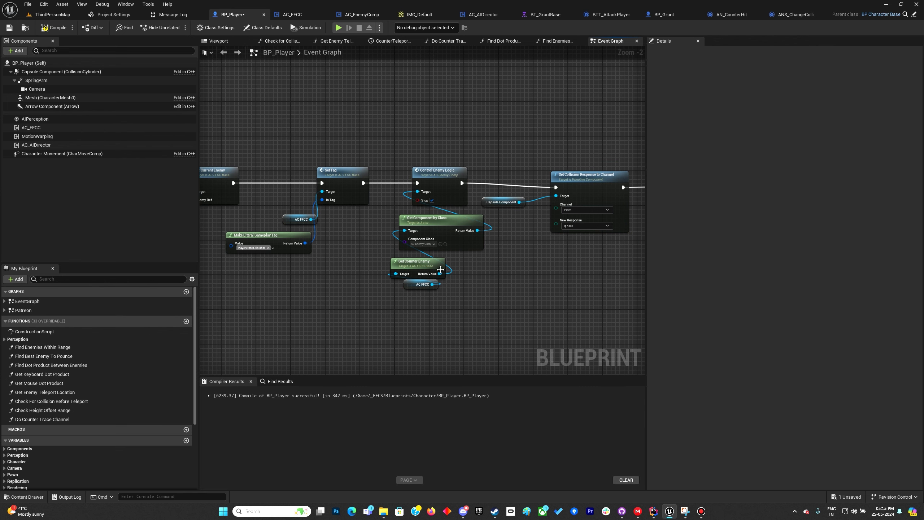
right_drag(326, 289, 604, 287)
right_drag(507, 235, 425, 242)
scroll(523, 294, down, 4)
right_drag(537, 191, 368, 337)
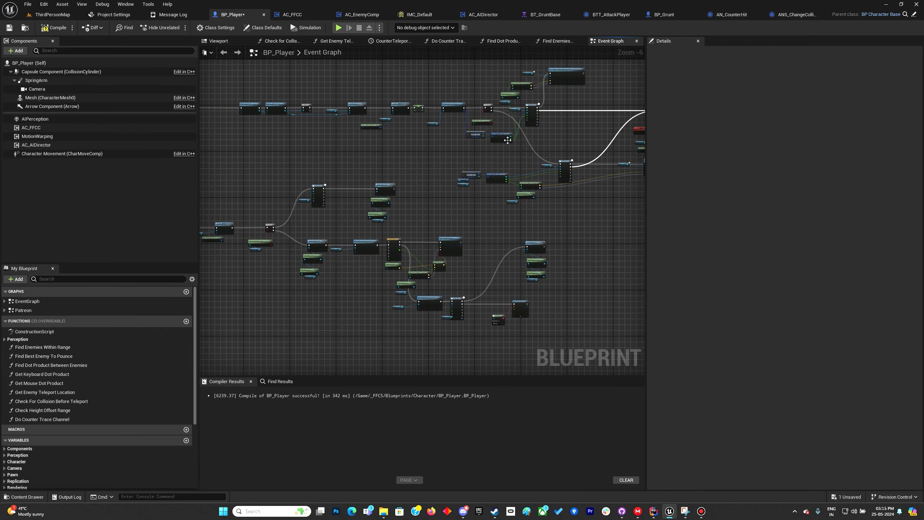
right_drag(460, 153, 400, 123)
right_drag(319, 321, 393, 152)
right_drag(371, 256, 413, 197)
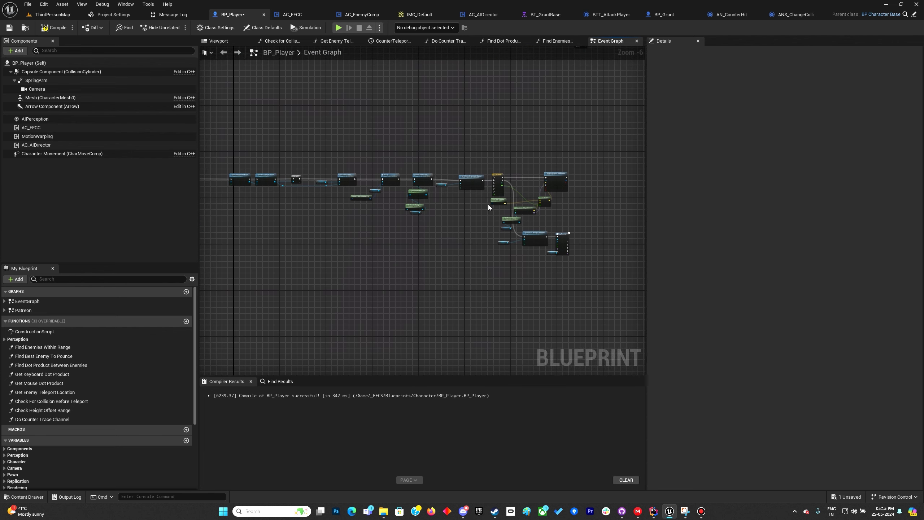
scroll(488, 205, up, 3)
drag(249, 200, 298, 221)
right_drag(244, 226, 454, 231)
right_drag(282, 224, 496, 234)
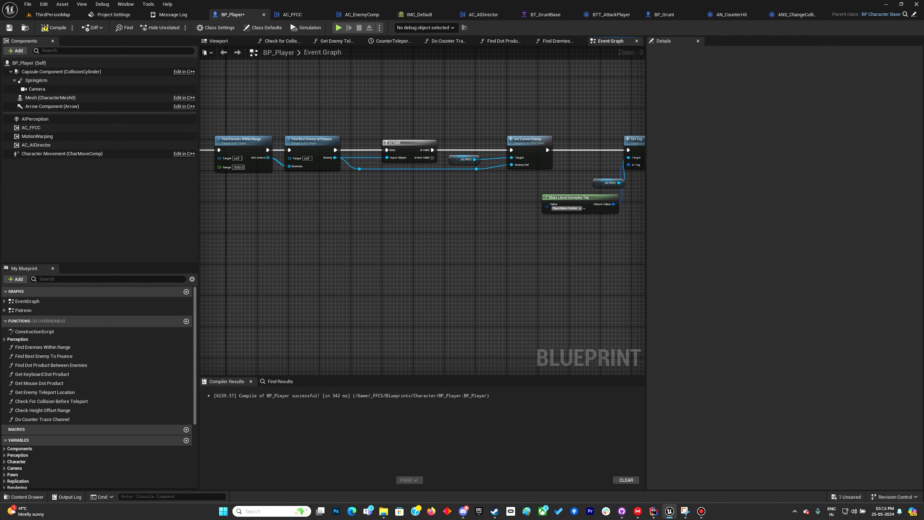
right_drag(597, 214, 265, 233)
scroll(408, 228, up, 3)
drag(386, 275, 432, 268)
text(set cu)
key(Return)
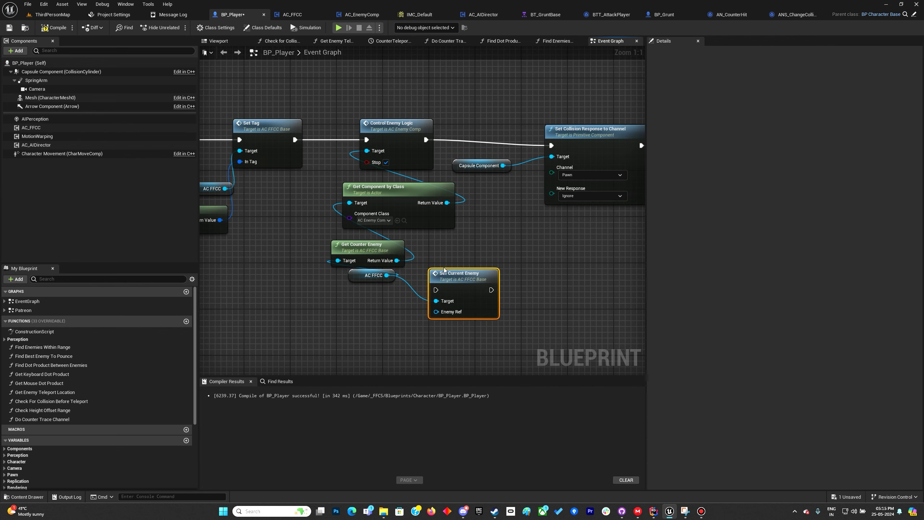
key(Delete)
- Replace Get Counter Enemy with a Get Current Enemy node from AC FFCC feeding the Target of Get Component by Class
drag(387, 275, 440, 280)
text(get curre)
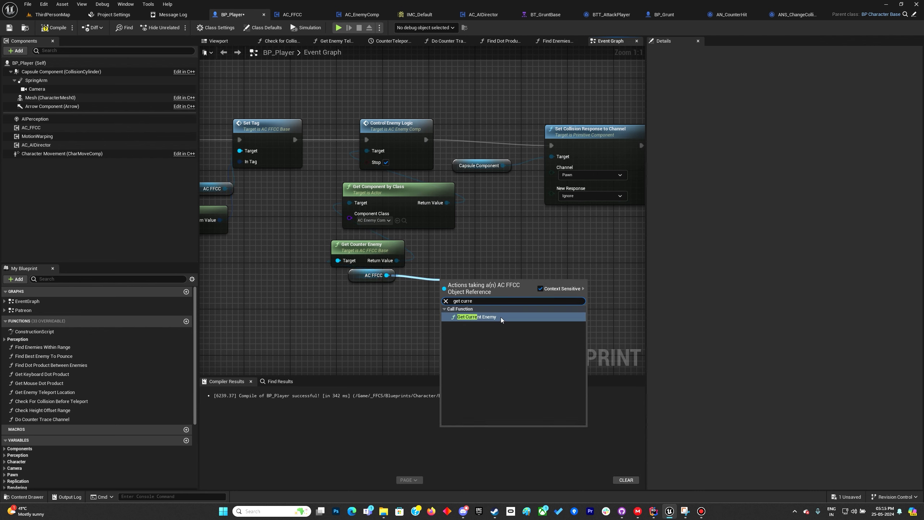
click(501, 317)
drag(501, 295, 350, 203)
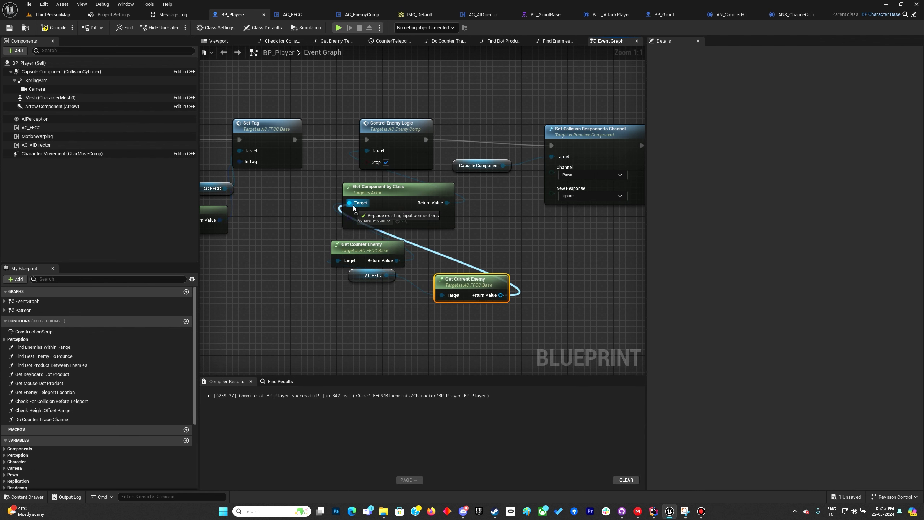
click(364, 248)
key(Delete)
drag(448, 276, 348, 235)
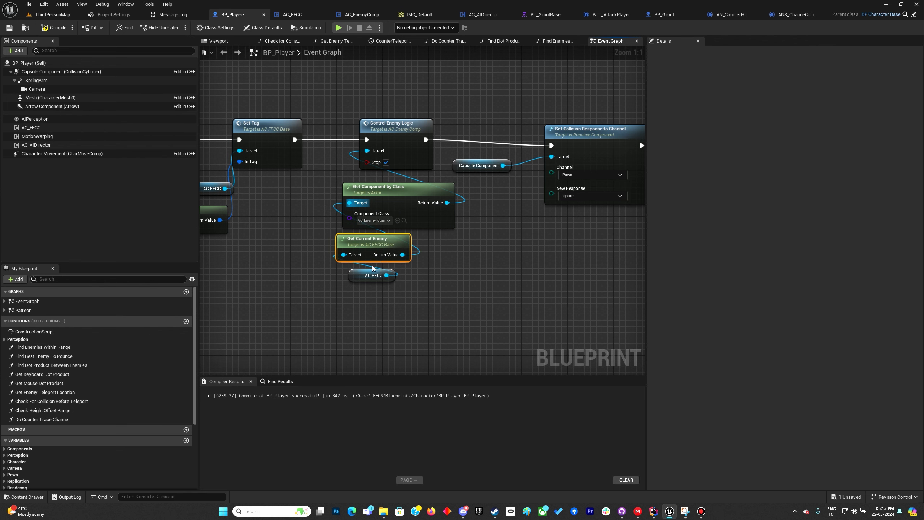
- Replace Get Counter Enemy with Get Current Enemy as the Target of Get Enemy Teleport Location, and place it above AC FFCC
right_drag(560, 279, 234, 268)
right_drag(369, 265, 299, 222)
key(ctrl+v)
drag(352, 282, 281, 274)
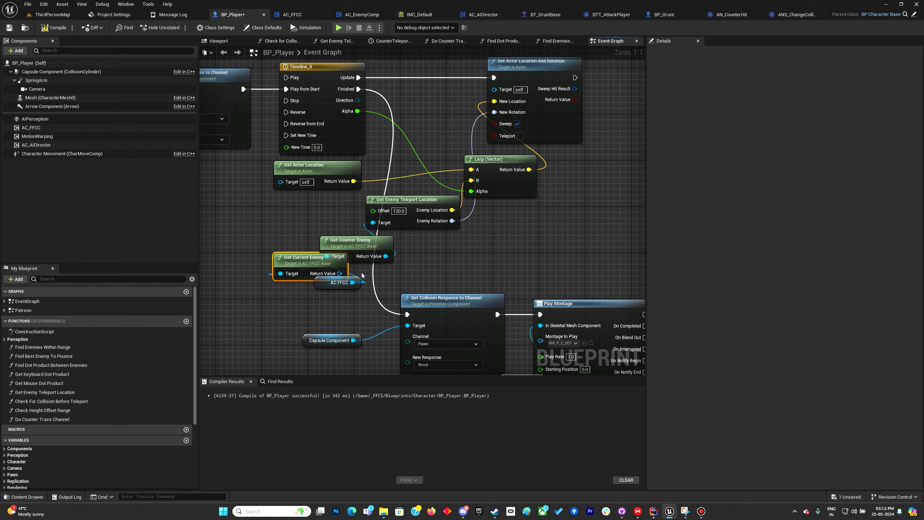
drag(340, 274, 383, 224)
click(350, 241)
key(Delete)
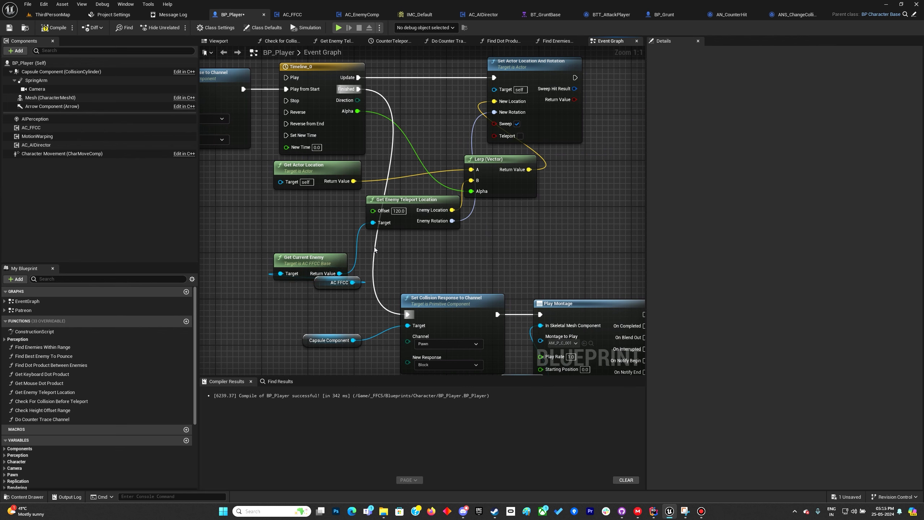
drag(306, 260, 414, 253)
scroll(473, 248, down, 1)
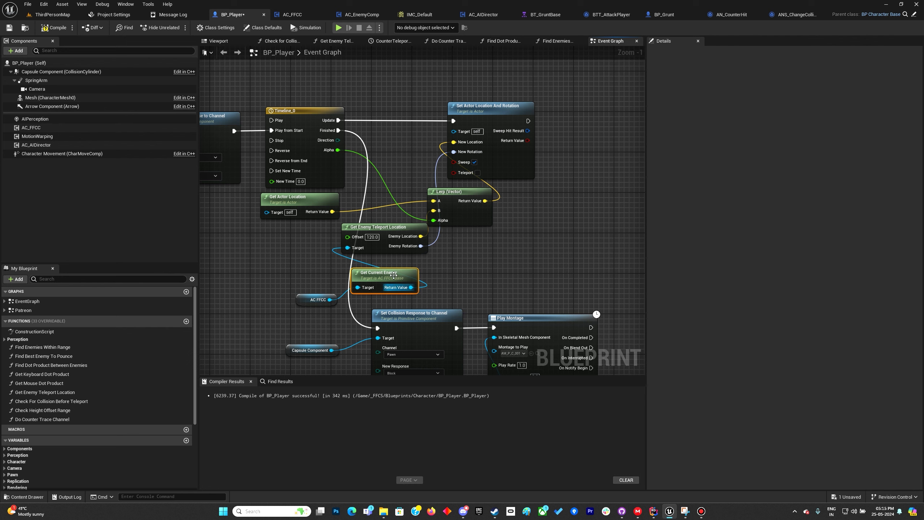
drag(331, 278, 322, 276)
click(400, 278)
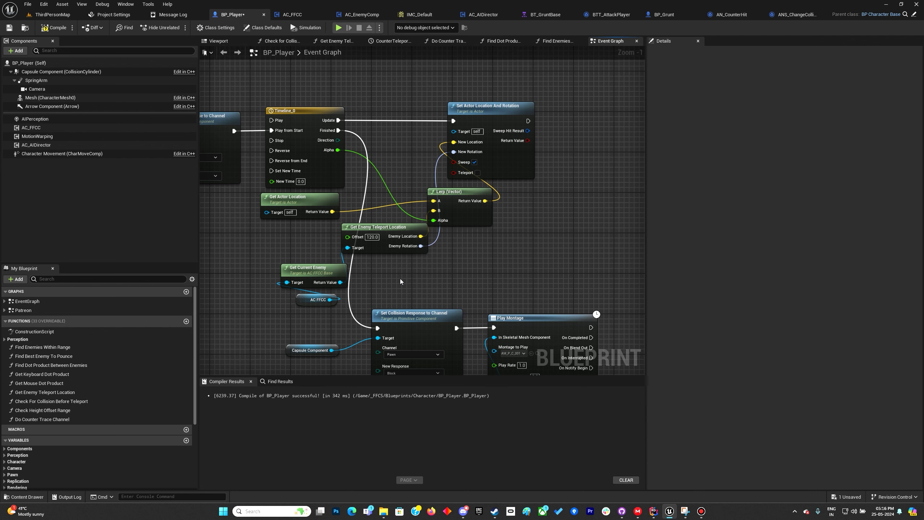
- Rename the pasted timeline to Finisher Timeline and compile the blueprint
scroll(400, 279, up, 1)
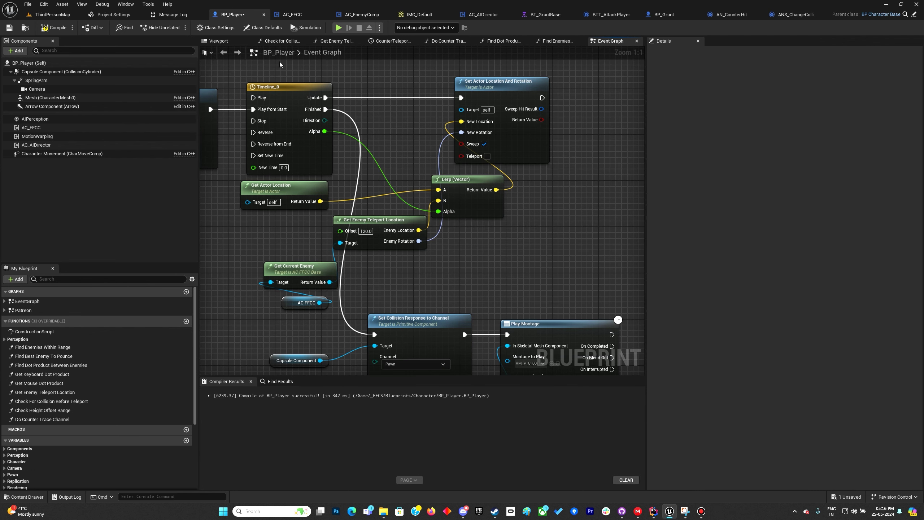
click(281, 88)
click(282, 87)
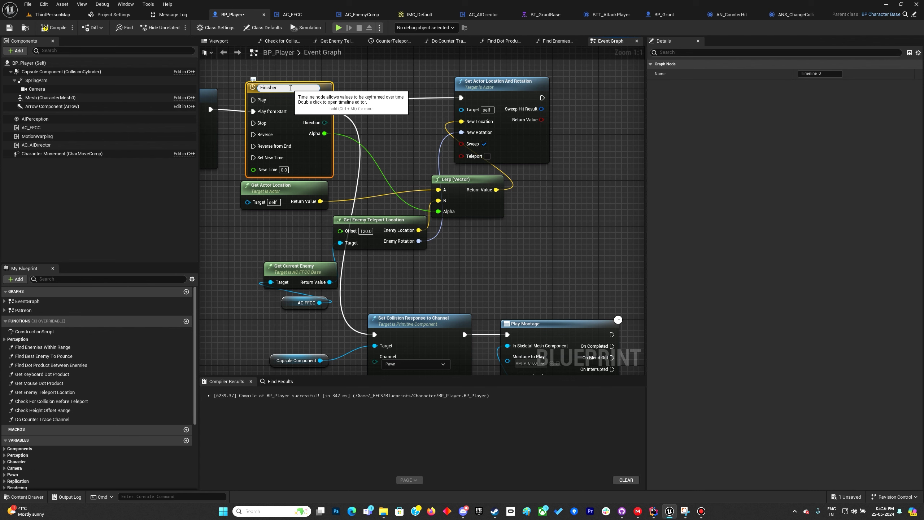
text(Finisher Timeline)
key(Return)
click(54, 32)
- Set the finisher's Play Montage node to use the player's finisher montage
right_drag(401, 292, 392, 232)
click(477, 261)
text(Fin)
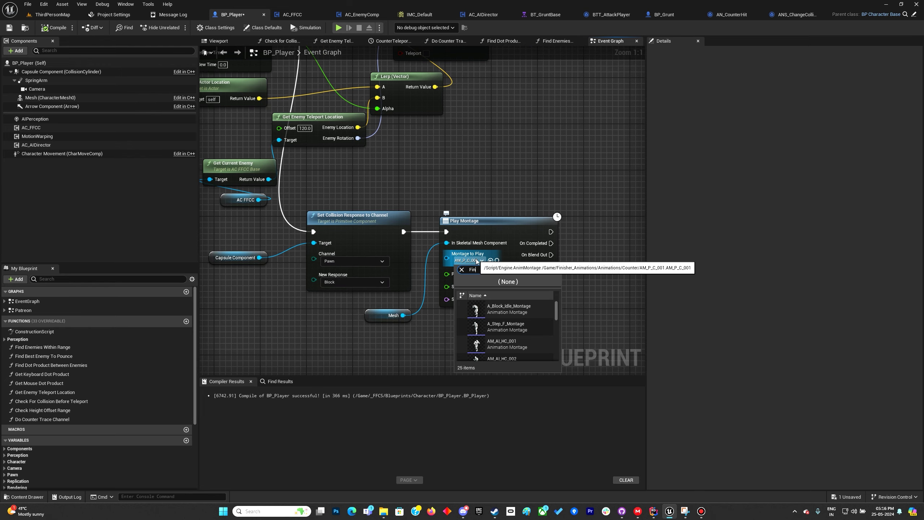
text(is)
click(488, 355)
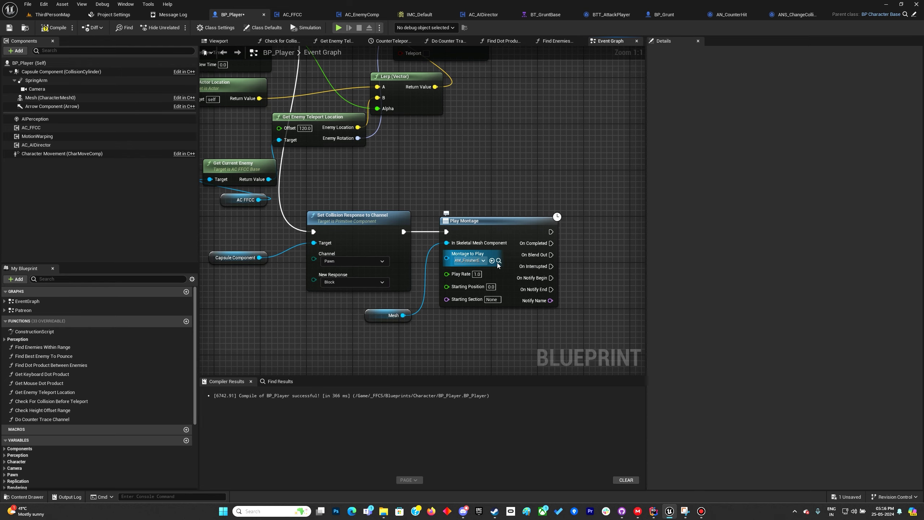
click(498, 261)
click(890, 306)
click(546, 153)
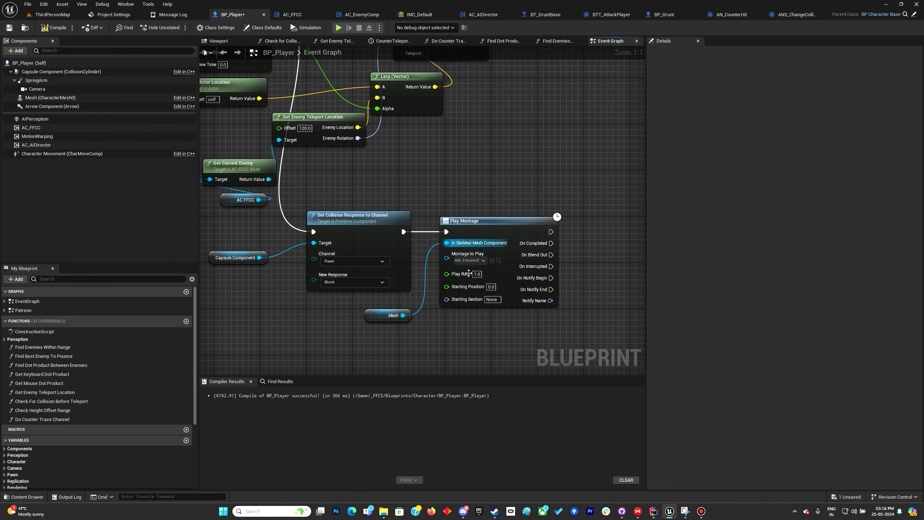
click(492, 261)
- Tidy the graph by placing Mesh beneath Play Montage and Capsule Component beneath Set Collision Response to Channel
drag(373, 321, 448, 327)
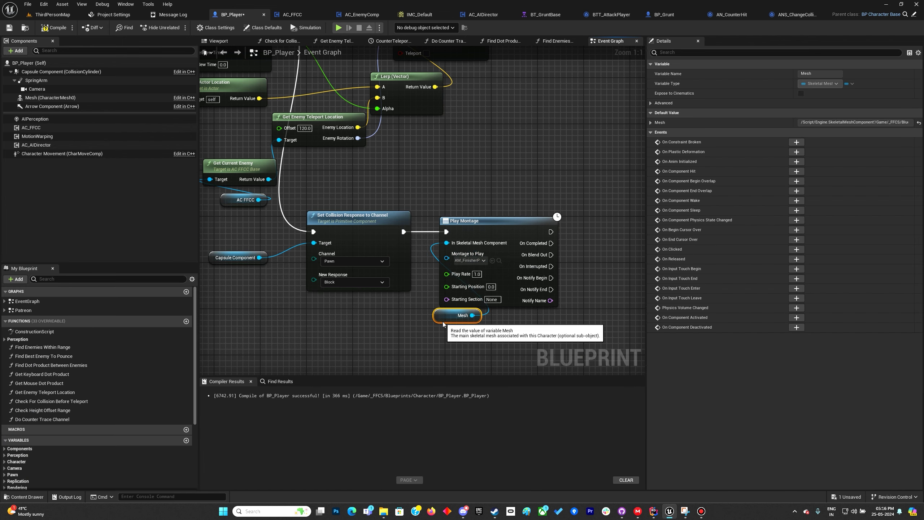
click(420, 298)
right_drag(228, 265, 297, 287)
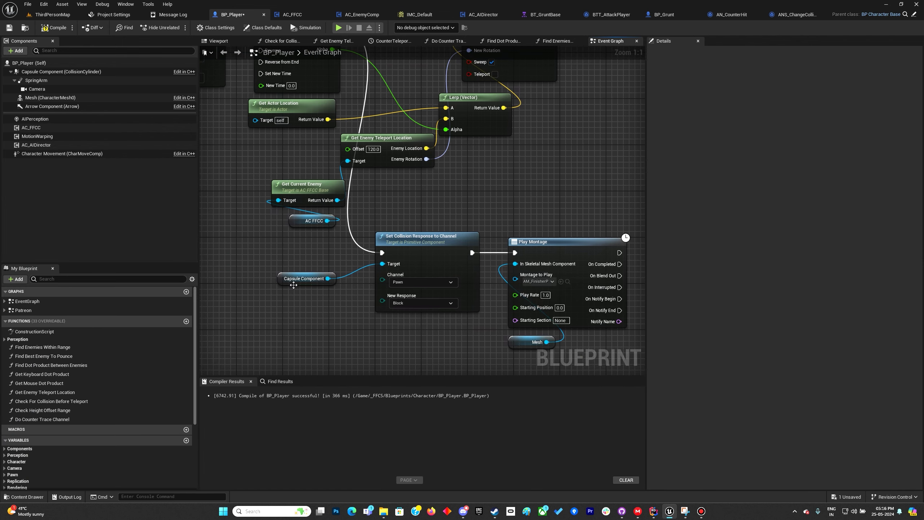
drag(300, 285, 360, 332)
click(431, 339)
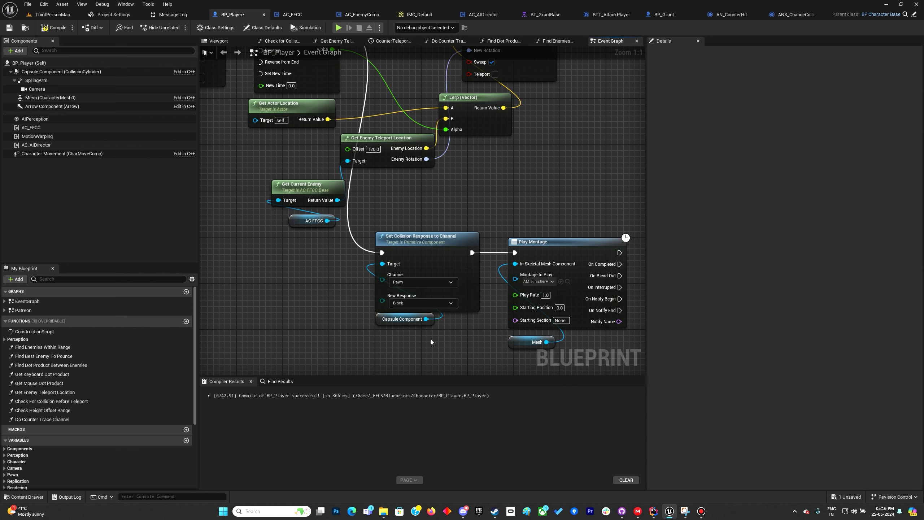
- Review the Finisher Timeline nodes, then compile and save BP_Player
scroll(436, 335, down, 2)
right_drag(351, 296, 412, 271)
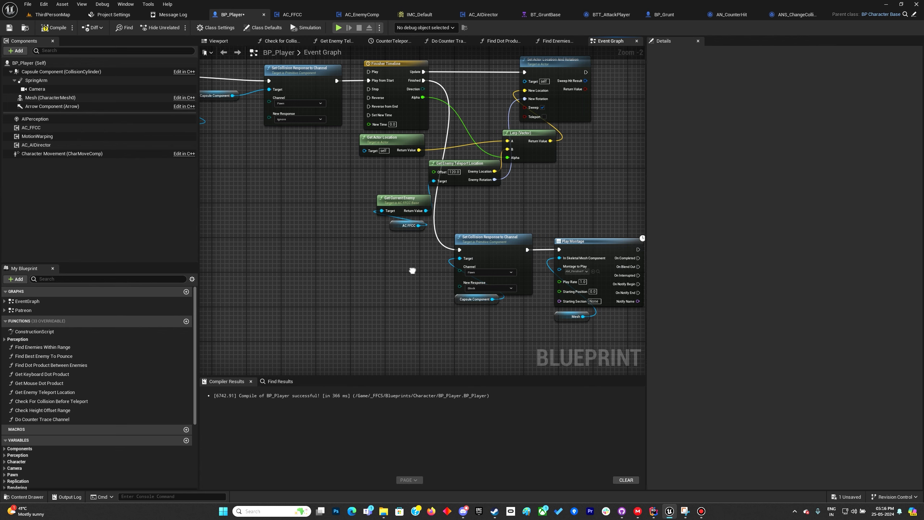
right_drag(412, 270, 223, 321)
right_drag(367, 255, 462, 276)
scroll(434, 272, up, 1)
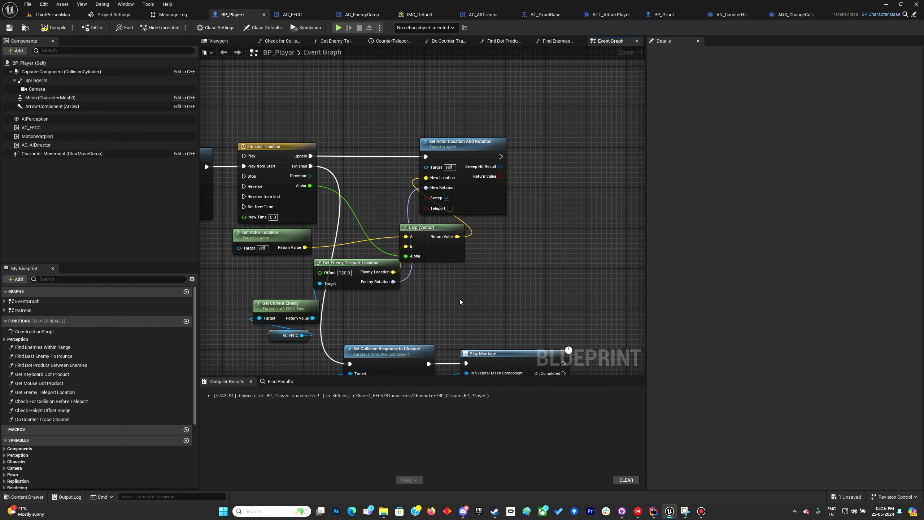
drag(235, 297, 309, 366)
click(209, 218)
key(ctrl+s)
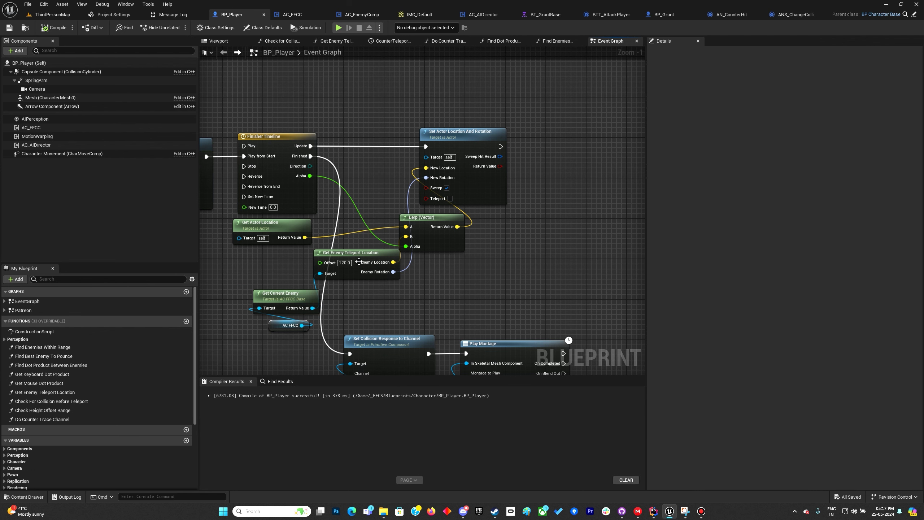
- Duplicate the Get Enemy Teleport Location function and name the copy Get Teleport Location
drag(358, 261, 358, 269)
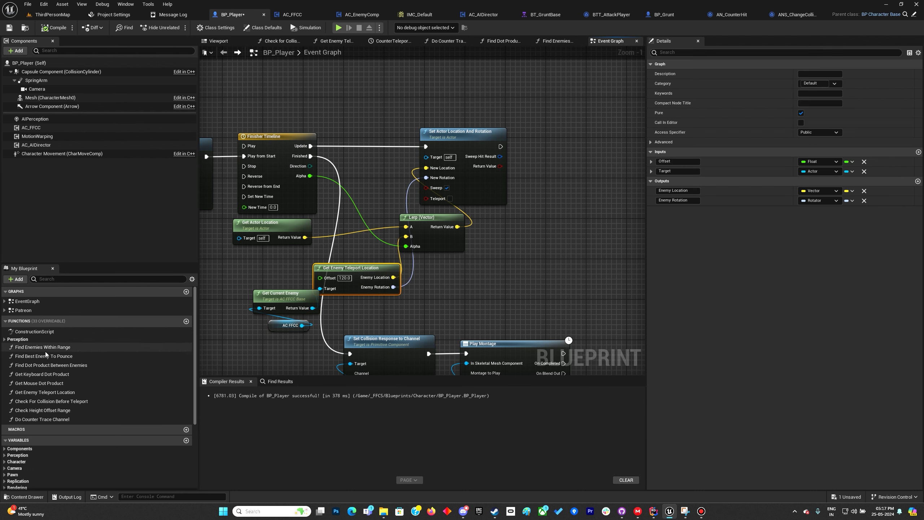
right_click(55, 392)
click(84, 418)
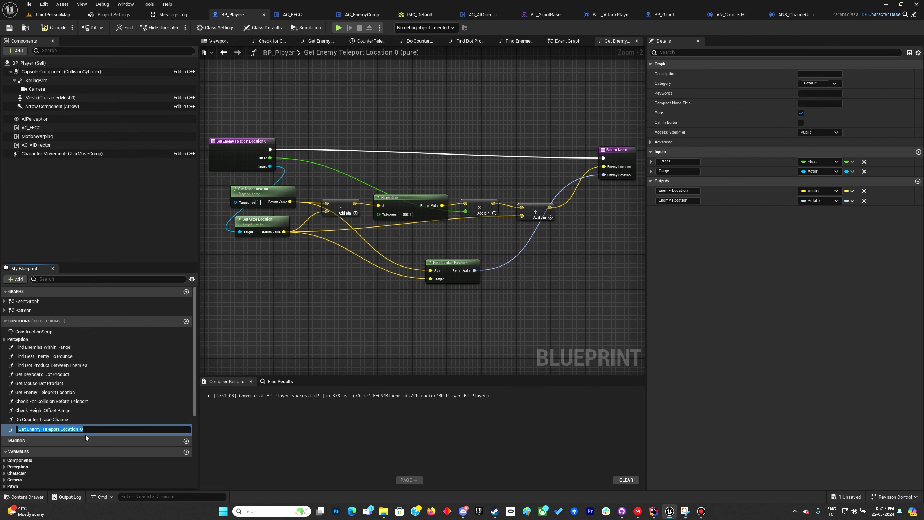
double_click(27, 430)
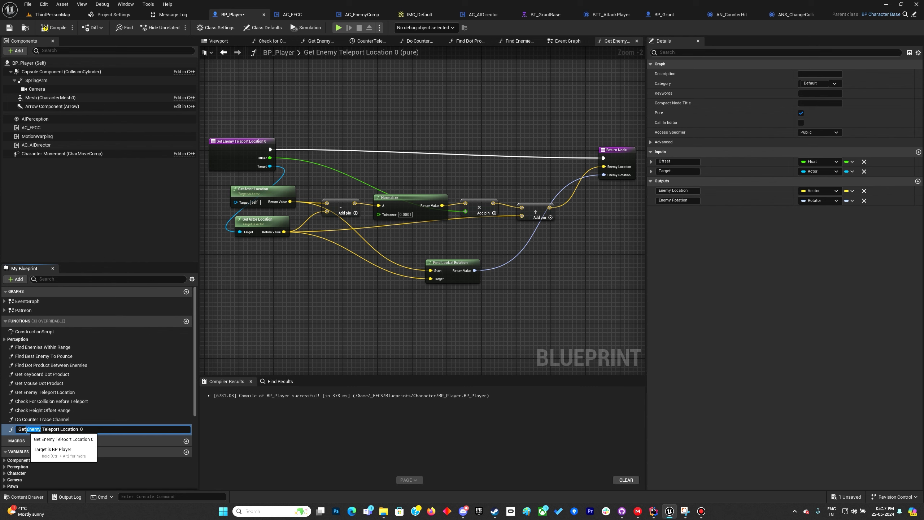
key(BackSpace)
key(BackSpace)
double_click(64, 430)
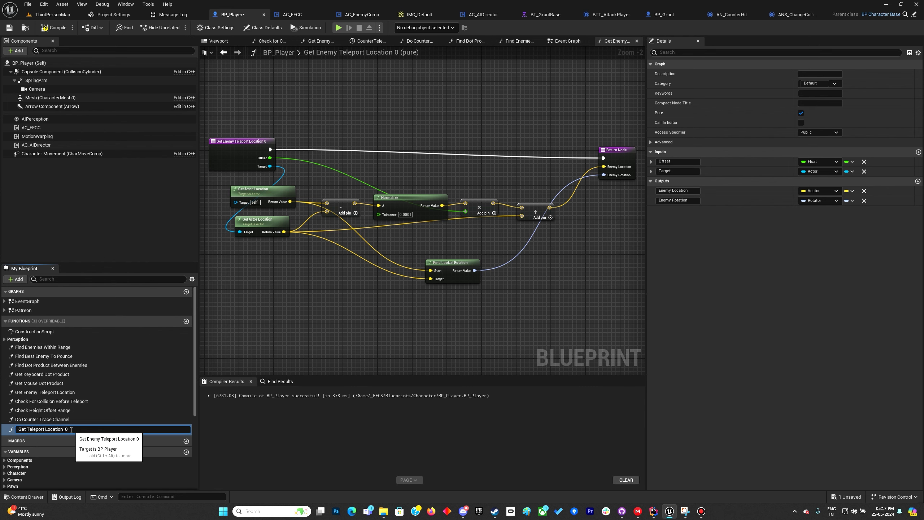
key(BackSpace)
key(Return)
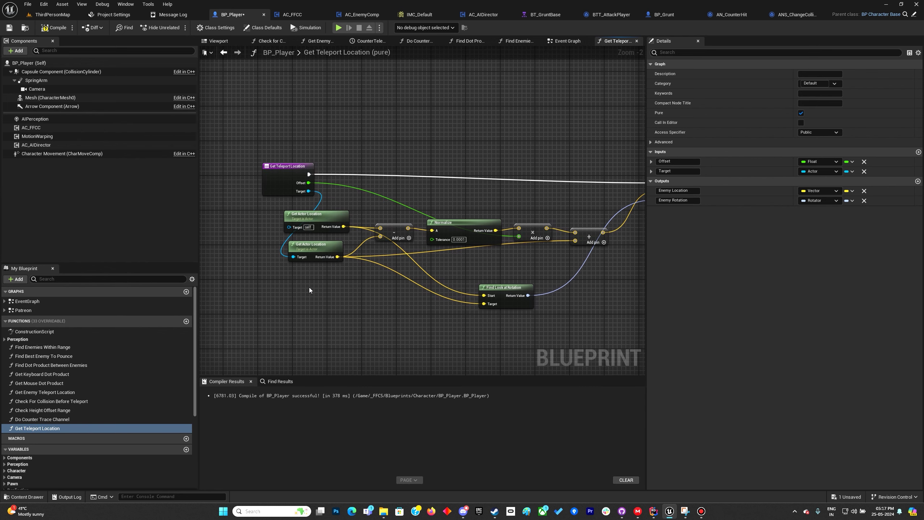
- Add a second actor input to Get Teleport Location by wiring the first Get Actor Location's Target to the entry node
drag(309, 202, 264, 202)
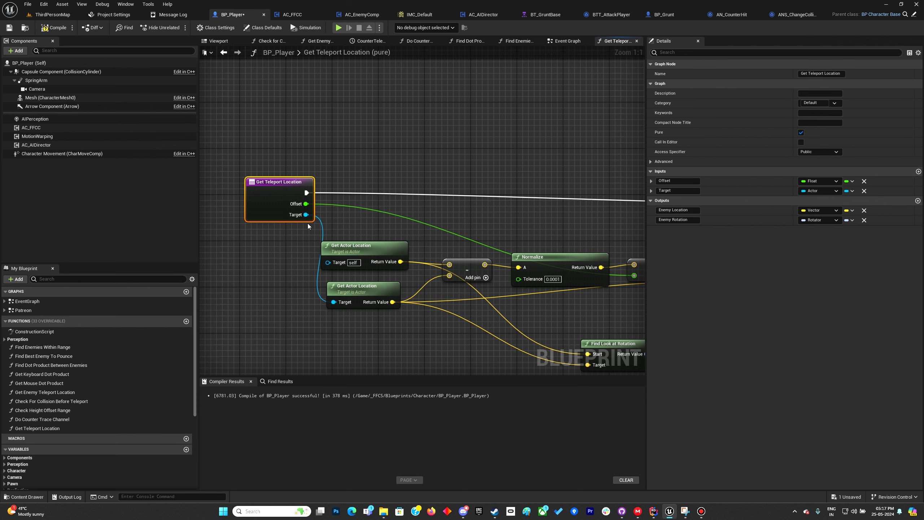
drag(330, 263, 313, 225)
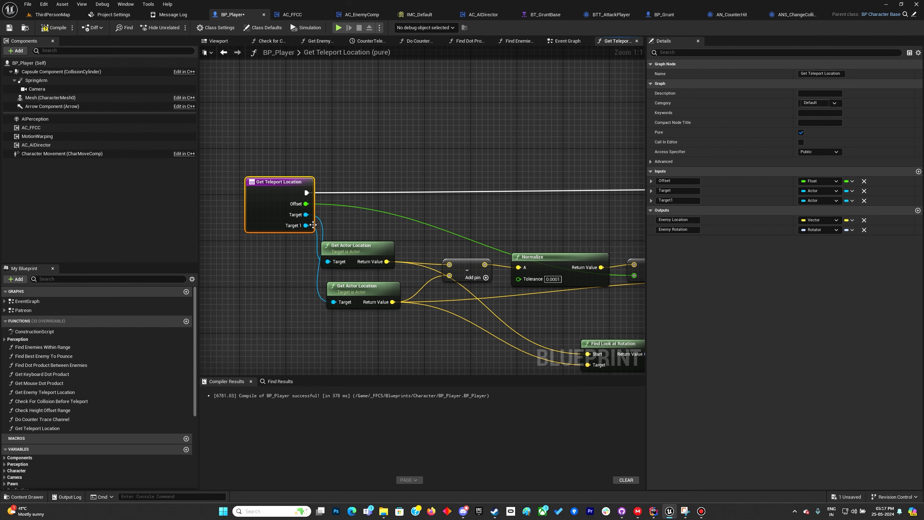
drag(358, 250, 381, 250)
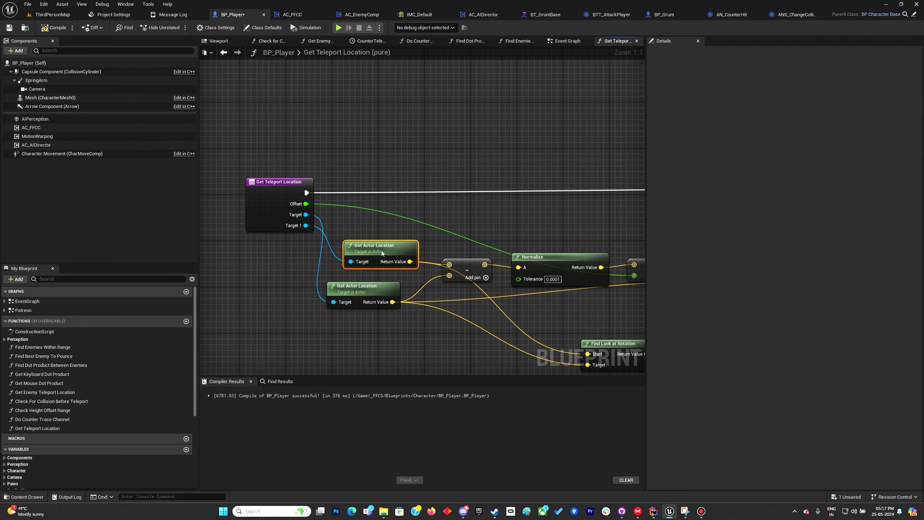
- Reorder the function's actor inputs, name the one above Target Instigator, and compile and save the blueprint
click(282, 216)
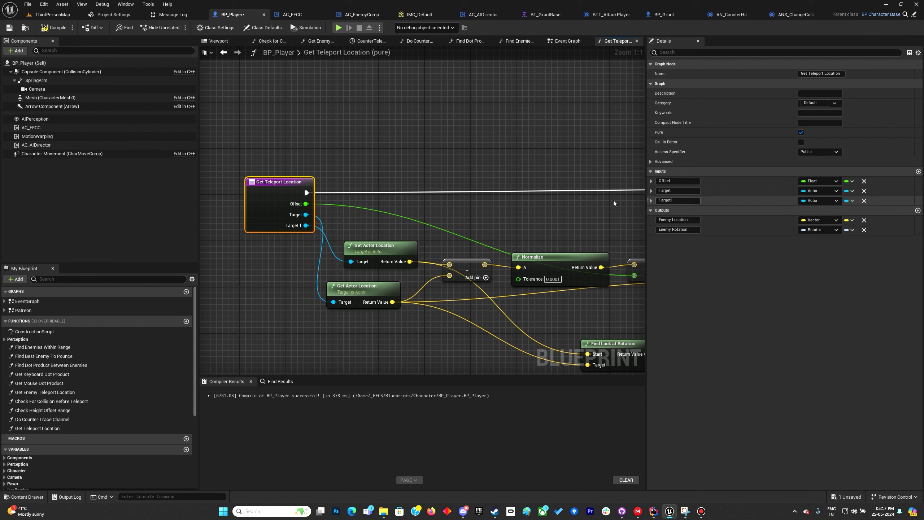
drag(646, 199, 659, 190)
click(660, 190)
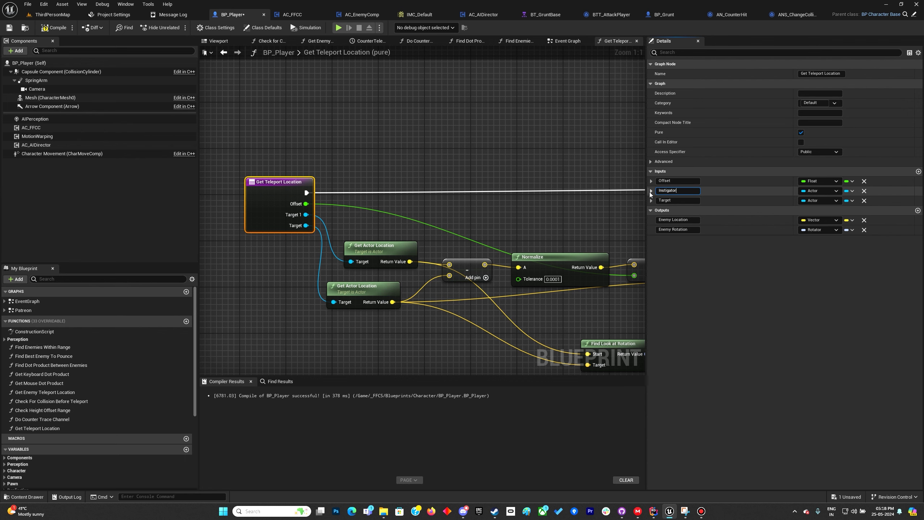
click(64, 31)
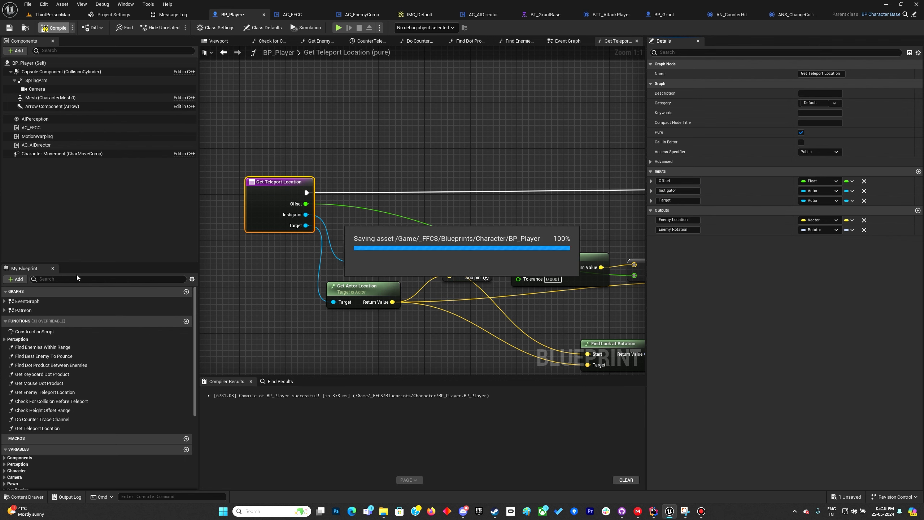
- Add a Get Teleport Location node beside the Finisher Timeline logic in the Event Graph and feed Get Current Enemy's Return Value into its Instigator
double_click(59, 303)
scroll(491, 207, up, 4)
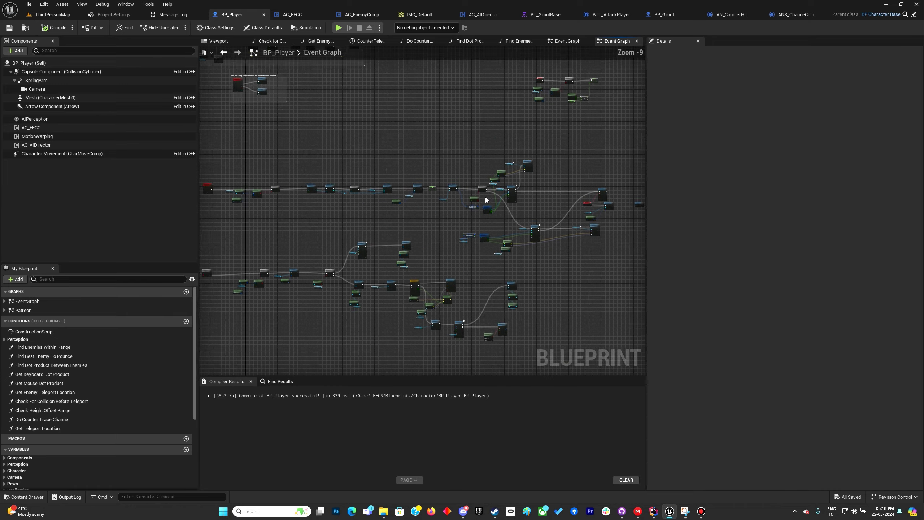
scroll(400, 264, up, 7)
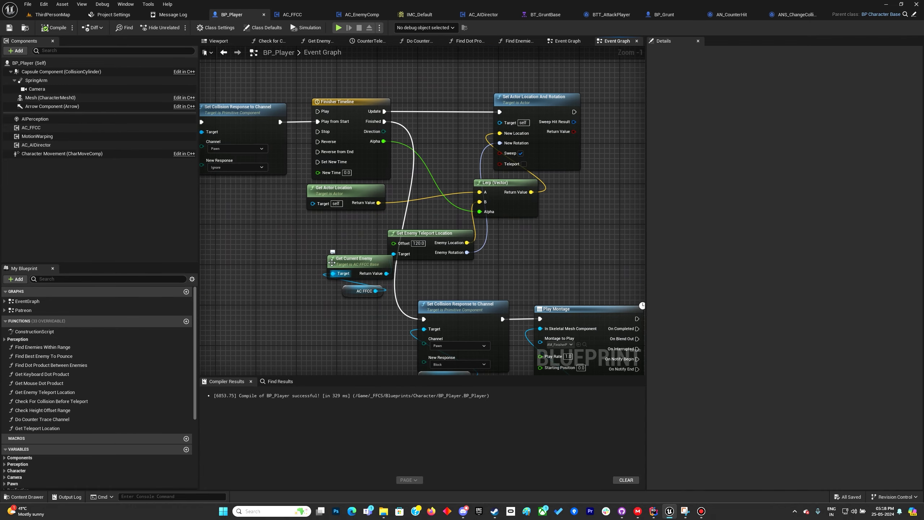
right_drag(417, 291, 354, 289)
drag(34, 428, 486, 243)
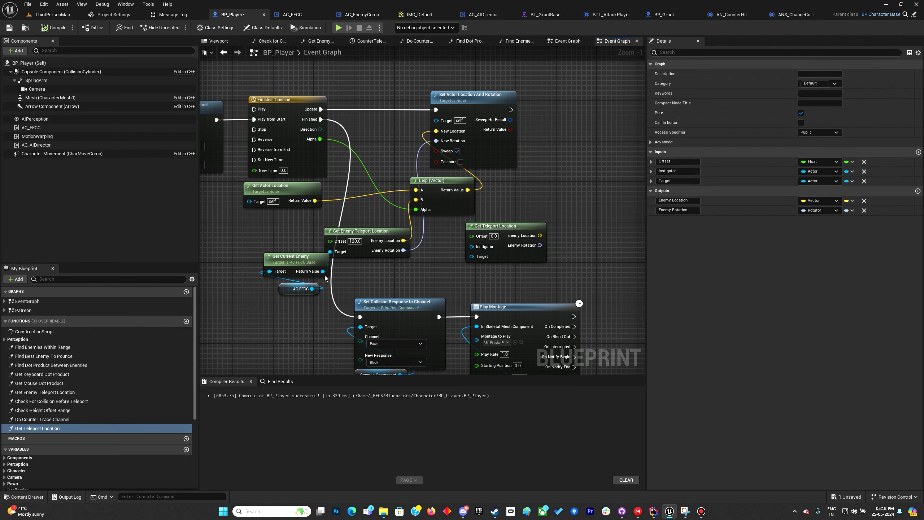
drag(322, 271, 477, 251)
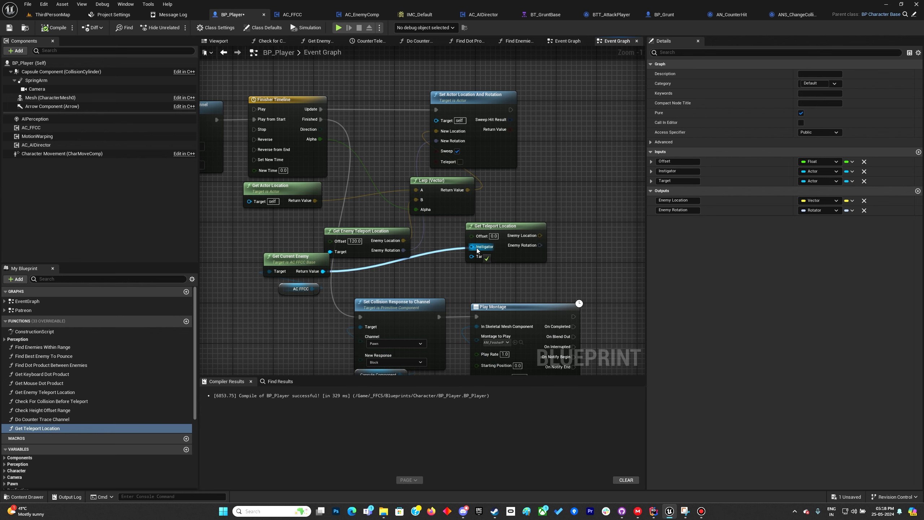
drag(477, 251, 477, 251)
right_drag(474, 267, 423, 276)
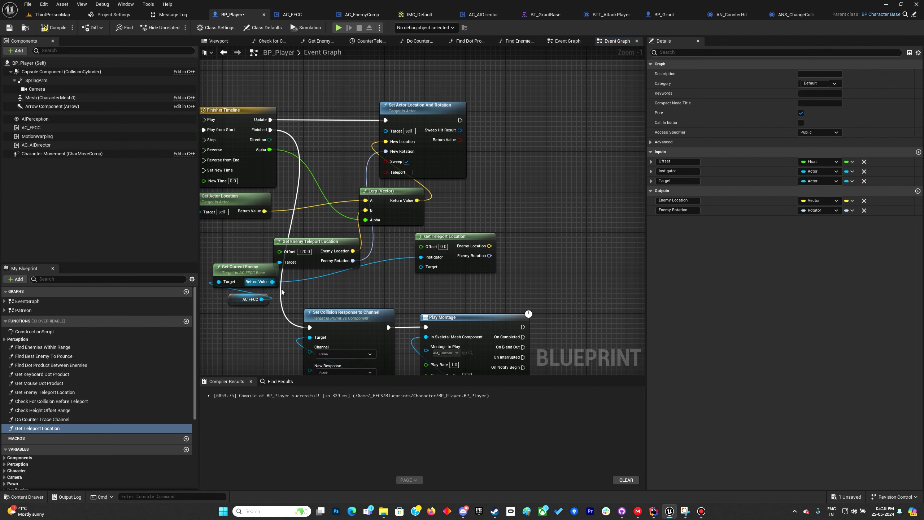
- Add Set Actor Rotation targeting the current enemy after Set Actor Location And Rotation, with Get Teleport Location's Enemy Rotation as New Rotation
drag(272, 283, 508, 202)
text(se)
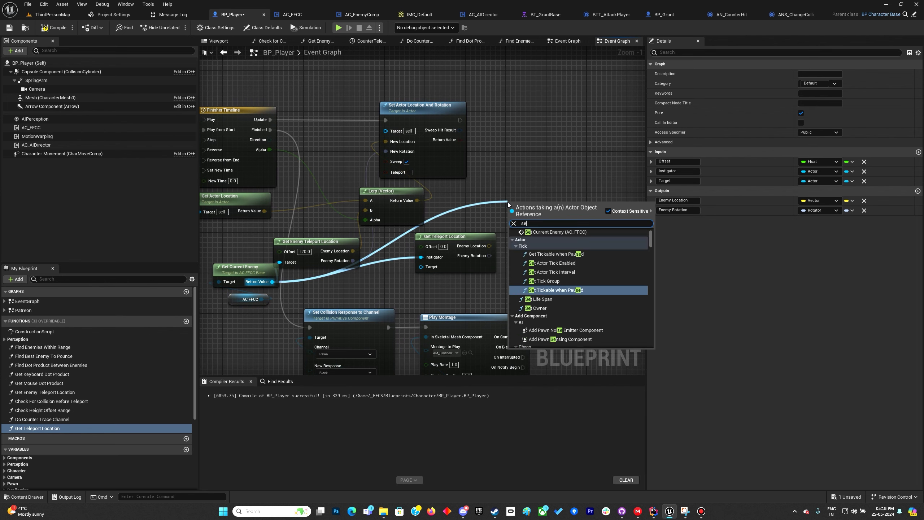
text(t actor )
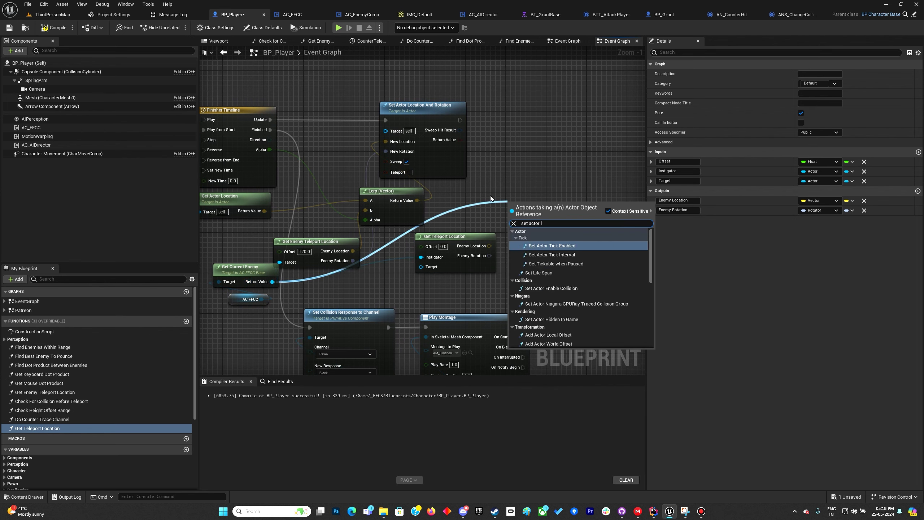
text(rotat)
key(Return)
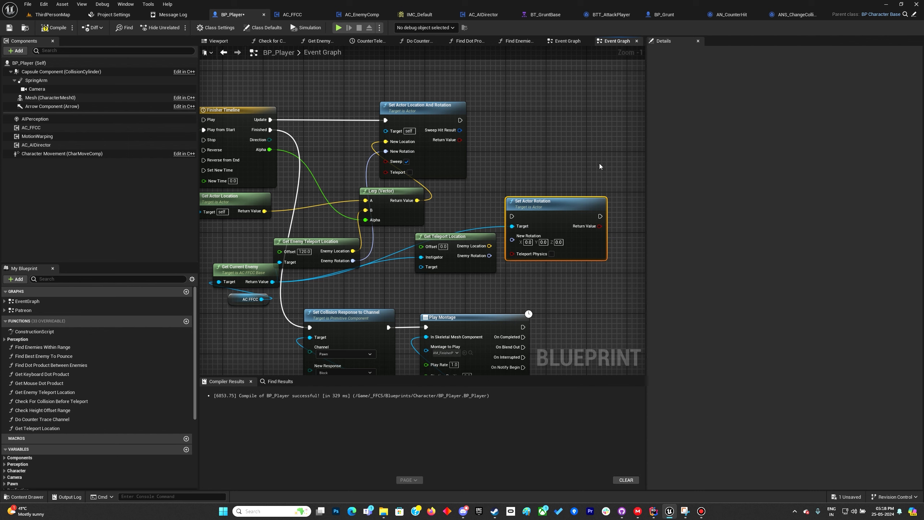
drag(518, 218, 514, 216)
drag(536, 203, 564, 107)
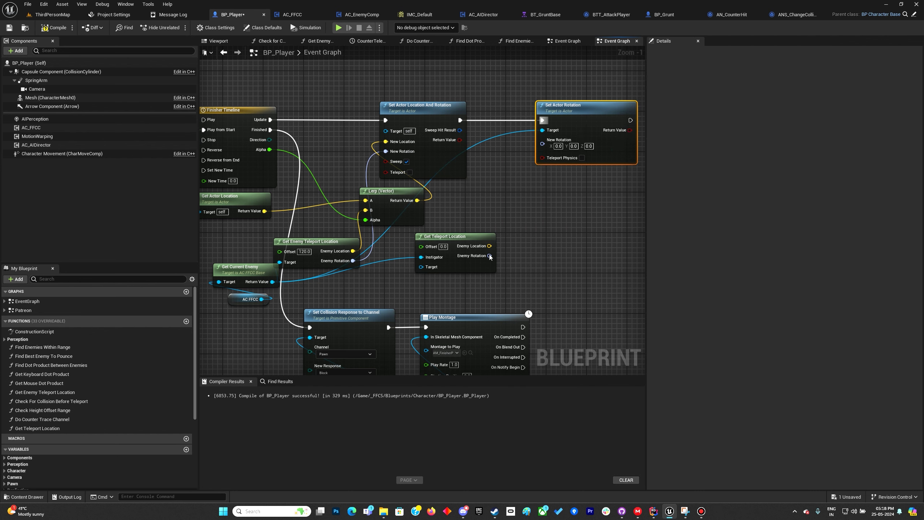
drag(489, 255, 543, 143)
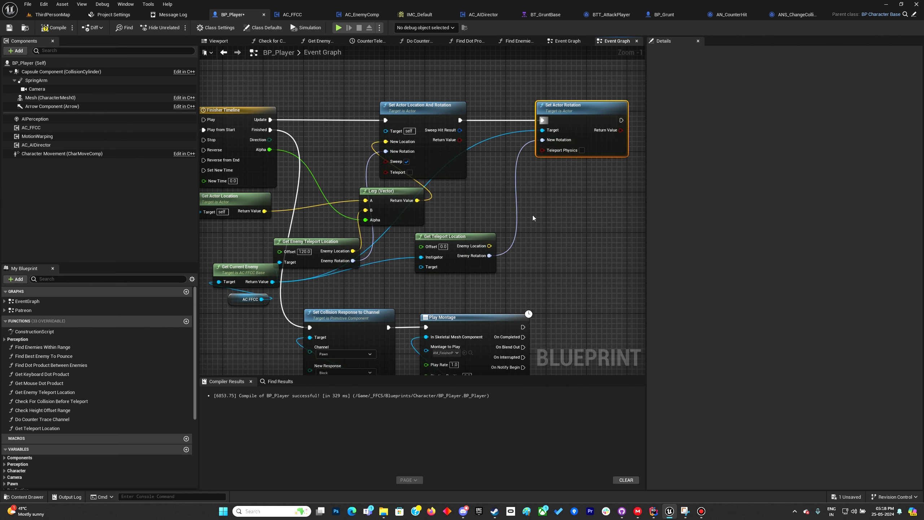
- Connect a Self reference to the Target input of Get Teleport Location, placing it just below that node
drag(459, 237, 468, 237)
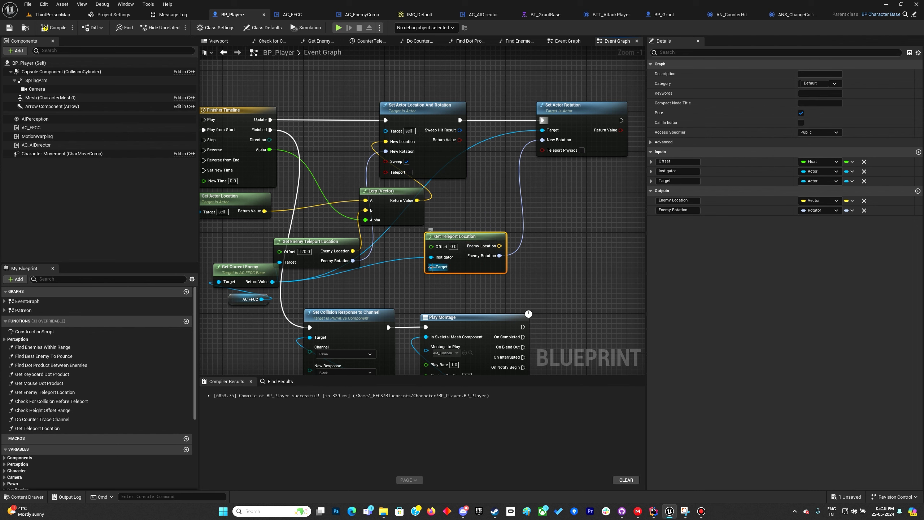
drag(432, 267, 416, 276)
text(self)
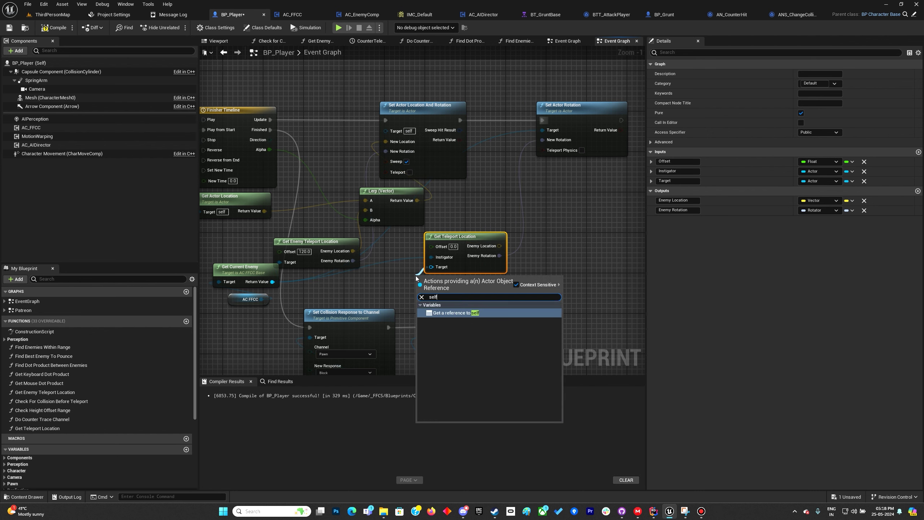
key(Return)
drag(416, 275, 401, 281)
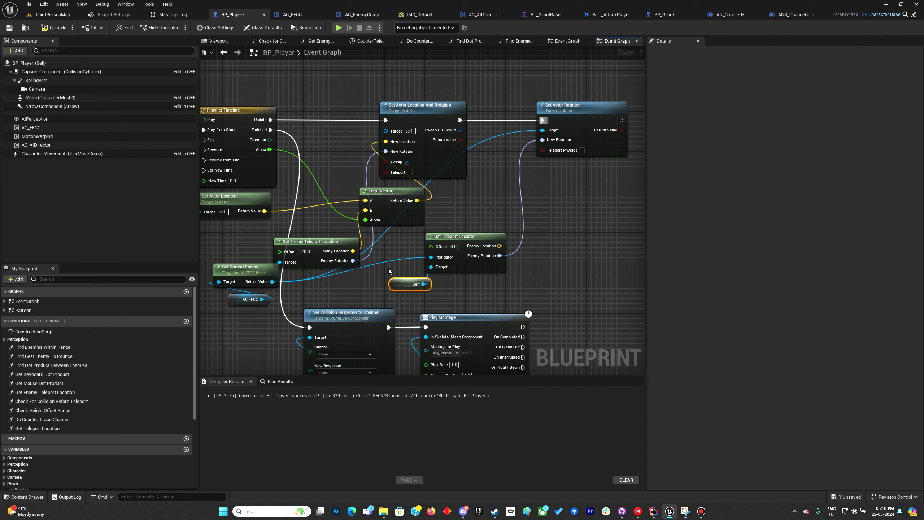
scroll(440, 202, down, 2)
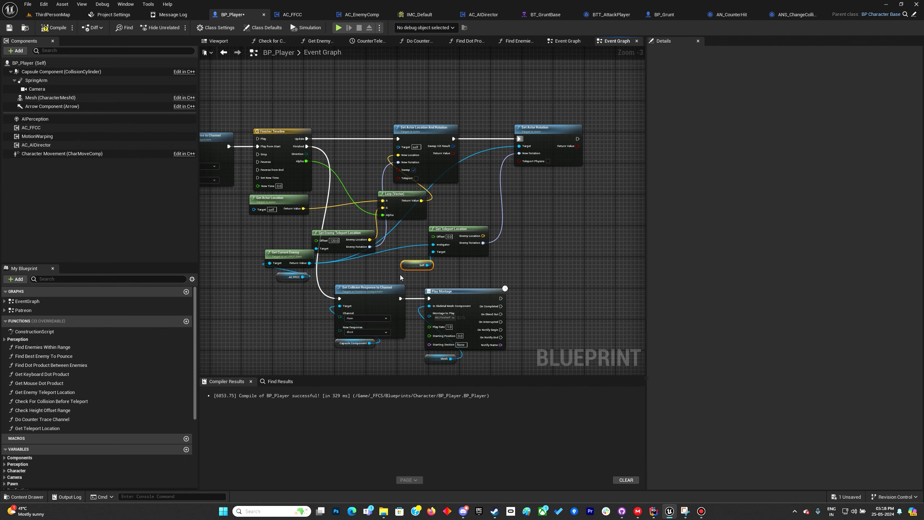
right_drag(400, 275, 377, 76)
- Add a custom event named Play Finisher Montage above Play Counter Damage in the AC_EnemyComp Event Graph
click(373, 20)
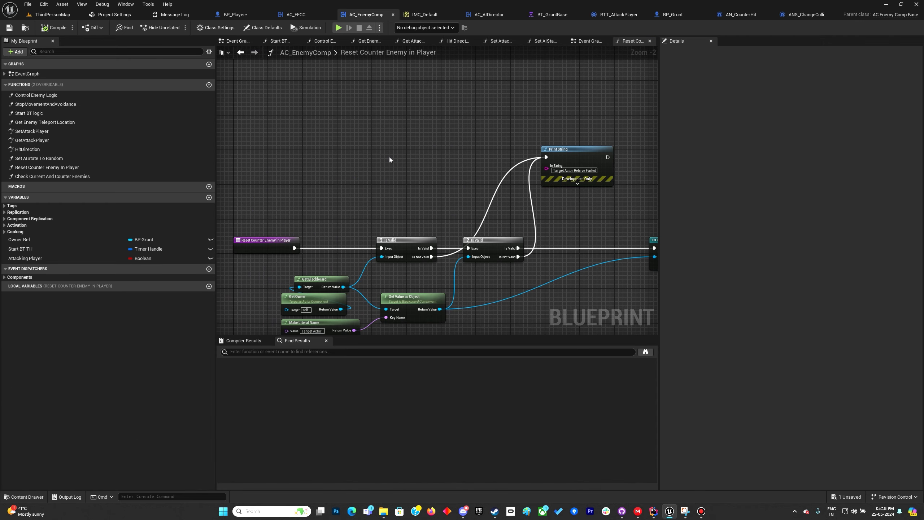
scroll(383, 169, down, 4)
click(42, 84)
double_click(42, 75)
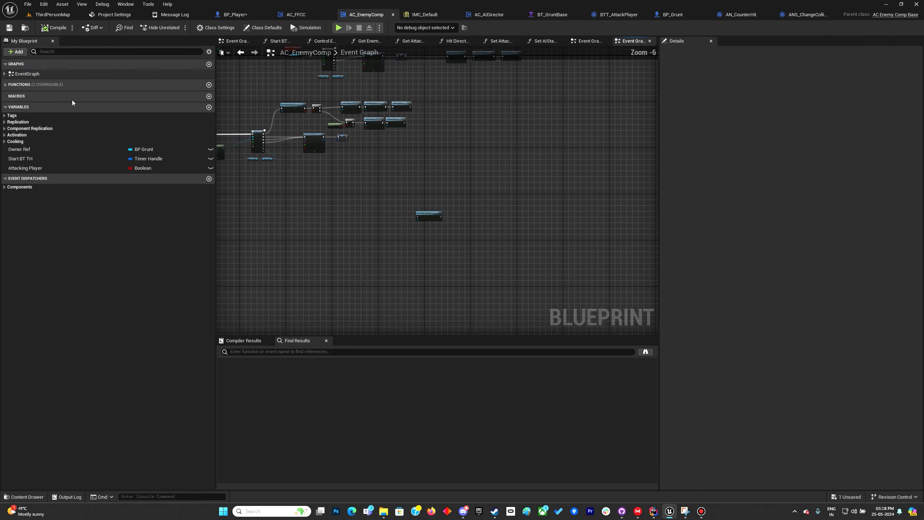
scroll(341, 195, up, 5)
right_drag(336, 189, 311, 205)
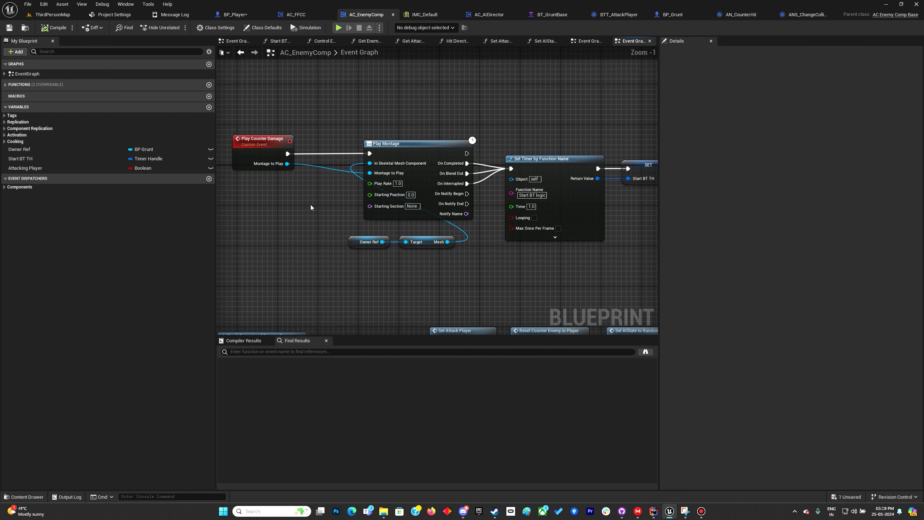
scroll(311, 204, down, 3)
right_drag(282, 94, 279, 141)
right_click(279, 144)
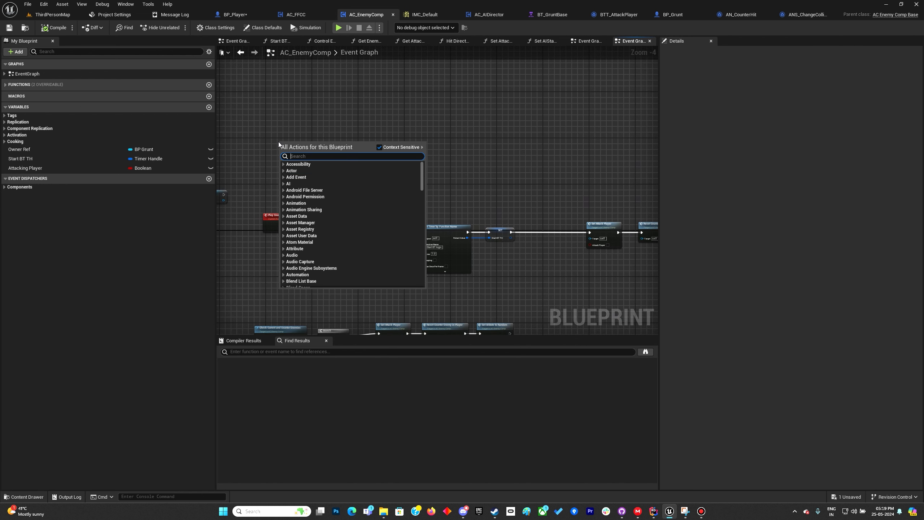
text(custo)
key(Return)
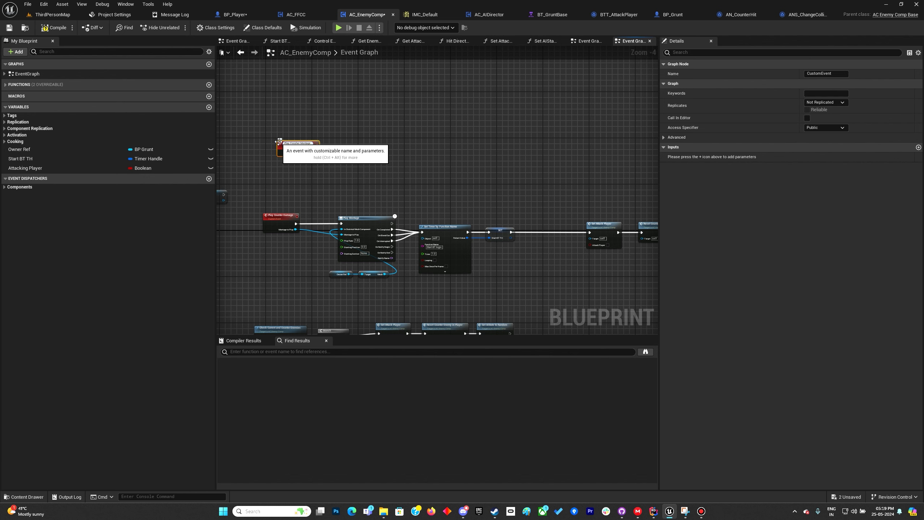
scroll(283, 135, up, 3)
drag(298, 150, 295, 70)
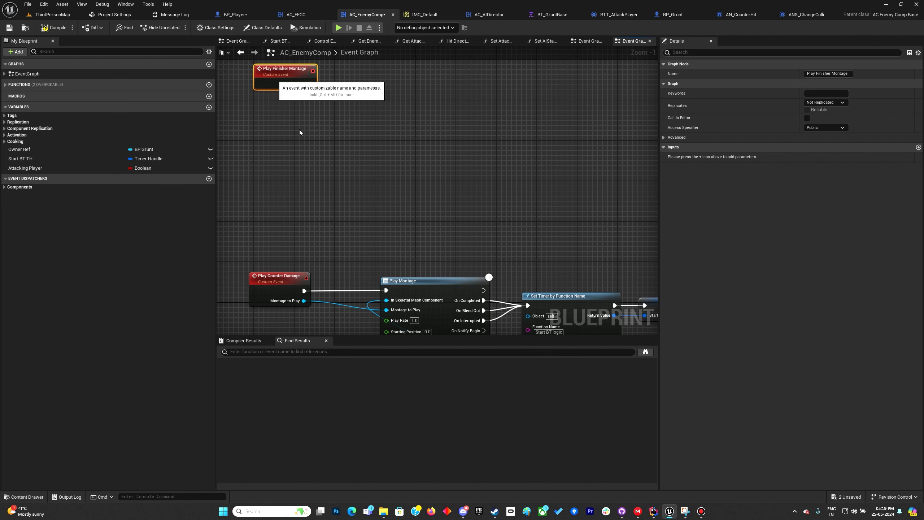
- Copy the Play Counter Damage node chain, from Play Montage through Set AIState to Random, and paste it beside Play Finisher Montage
scroll(388, 194, down, 3)
drag(277, 175, 467, 270)
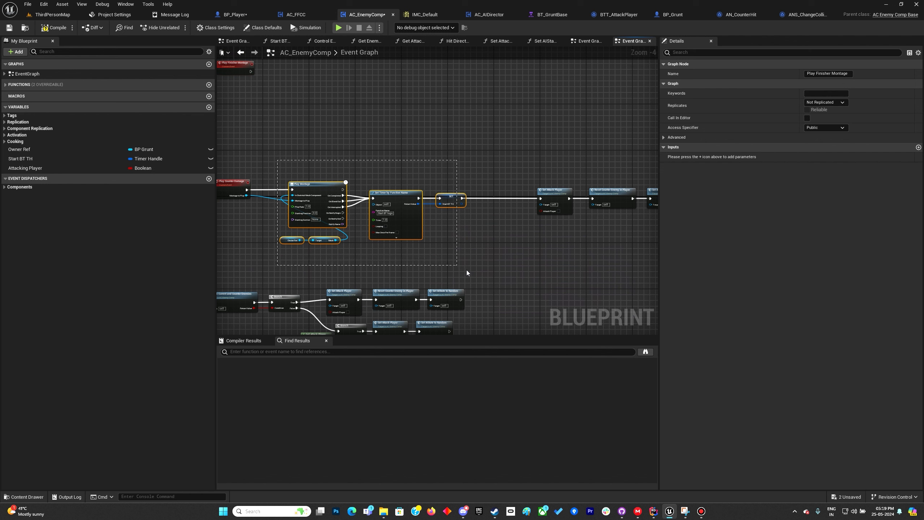
scroll(474, 197, up, 1)
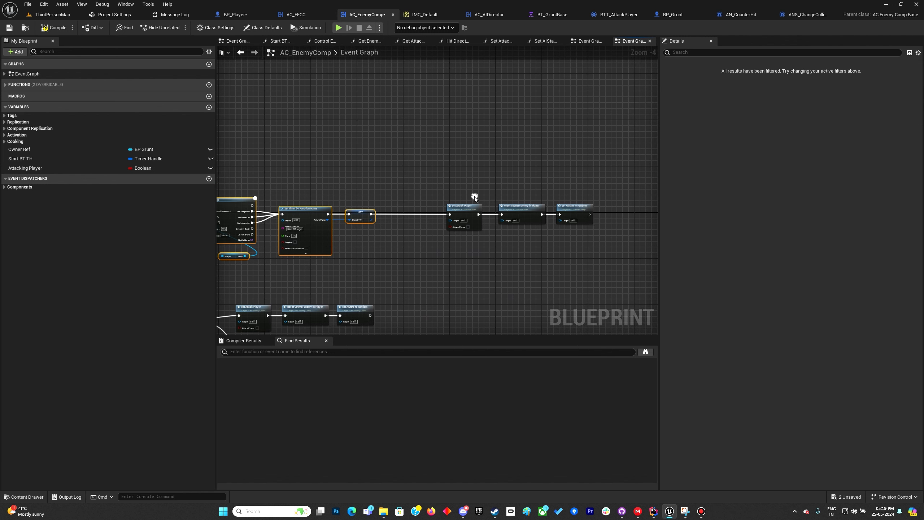
scroll(474, 197, up, 1)
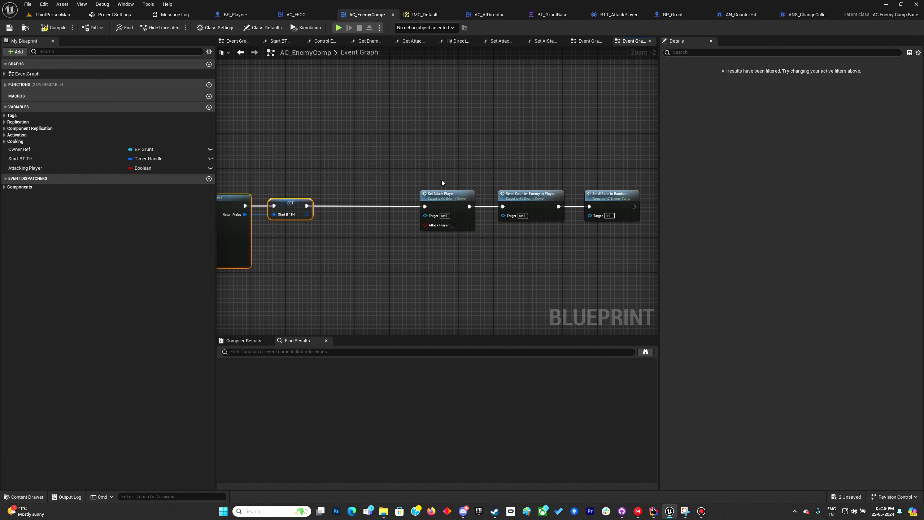
drag(418, 161, 639, 265)
scroll(492, 254, down, 3)
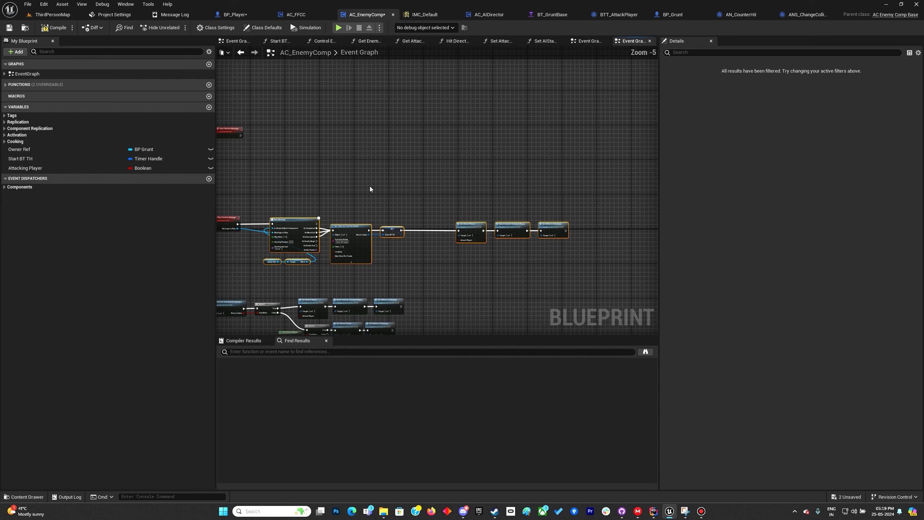
right_drag(327, 127, 369, 152)
key(ctrl+v)
- Wire Play Finisher Montage to the pasted Play Montage, expose Montage to Play as an event input, and compile and save AC_EnemyComp
scroll(289, 176, up, 3)
drag(273, 111, 368, 136)
drag(315, 156, 266, 144)
click(288, 123)
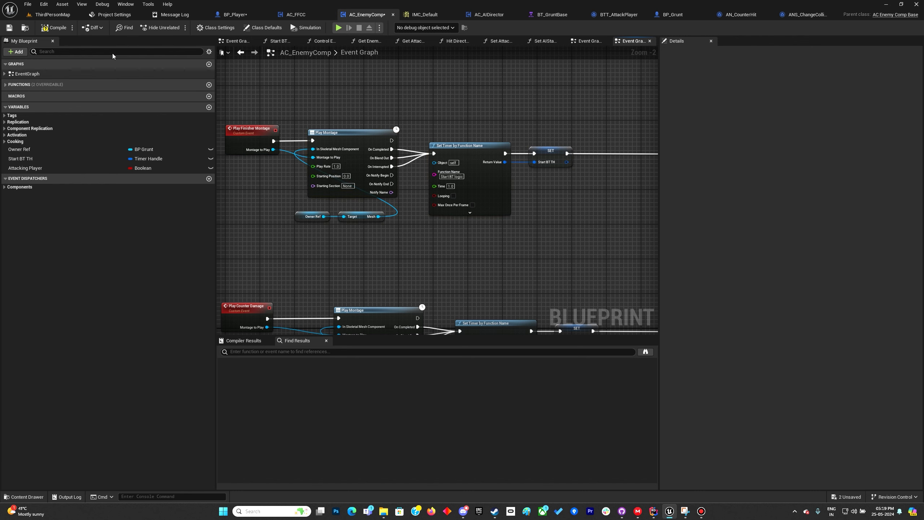
click(55, 30)
key(ctrl+s)
- Locate the Finisher animation folder from BP_Player's Play Montage and open all A_Finisher and A_Hit_Finisher sequences in the Property Matrix
click(232, 16)
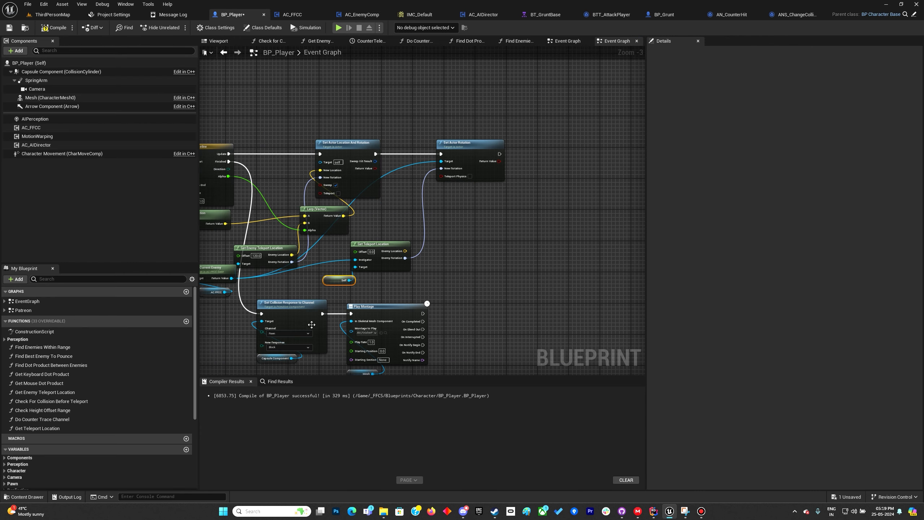
scroll(355, 322, up, 2)
click(398, 332)
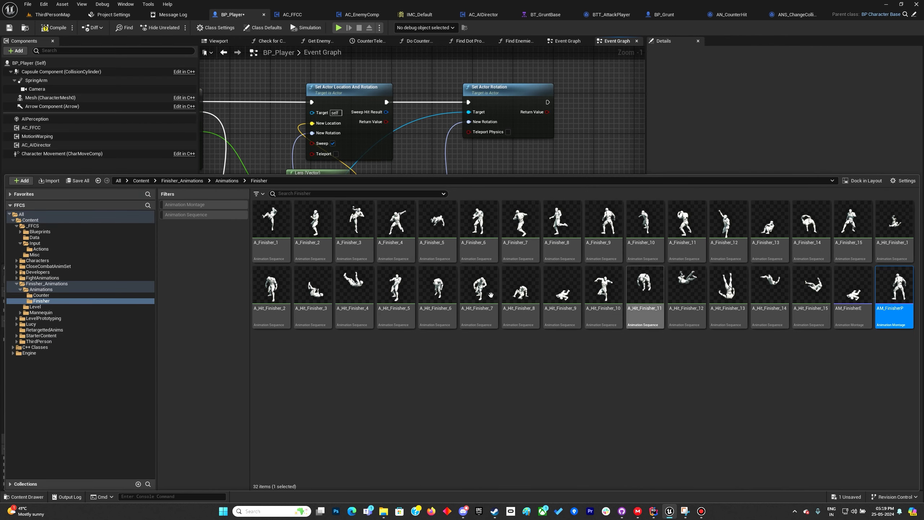
click(272, 222)
shift+click(808, 306)
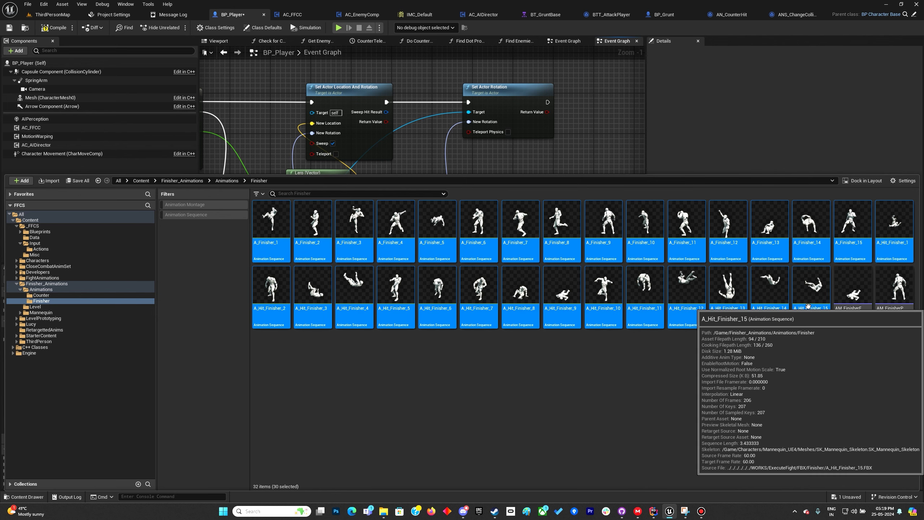
right_click(639, 299)
mouse_move(686, 195)
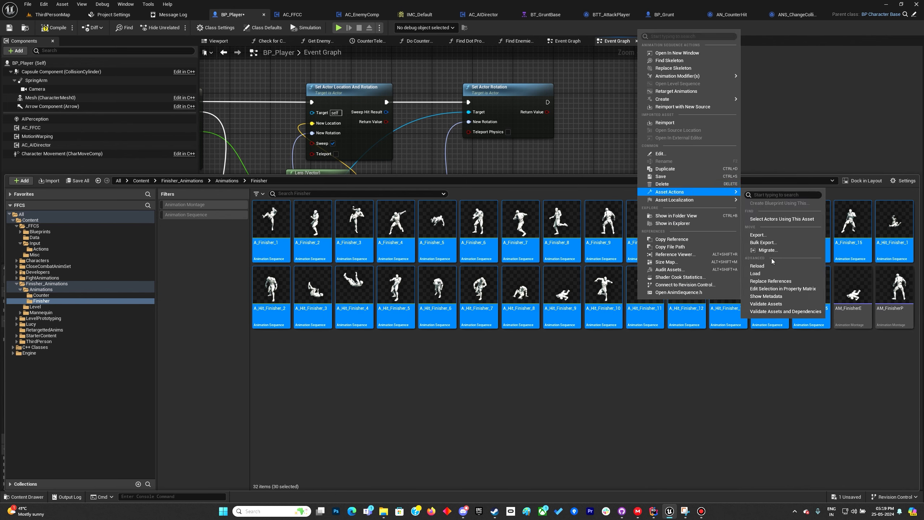
click(774, 289)
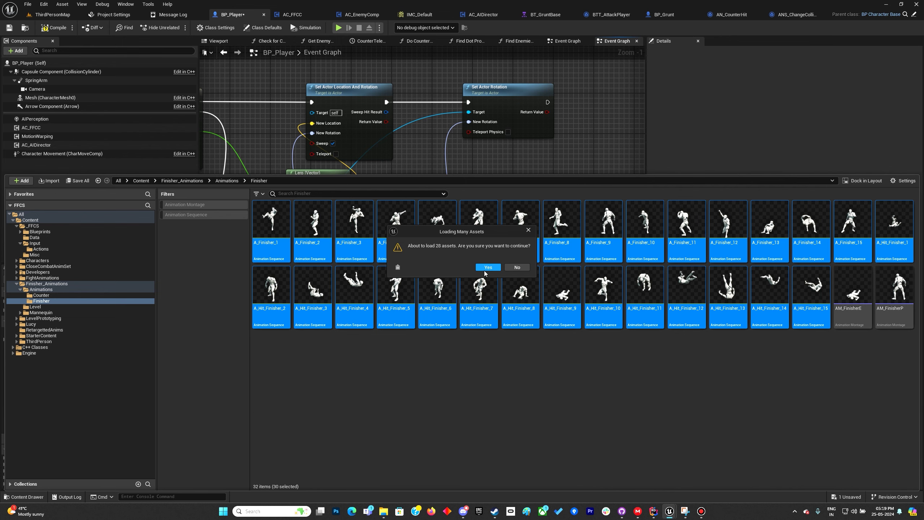
click(486, 269)
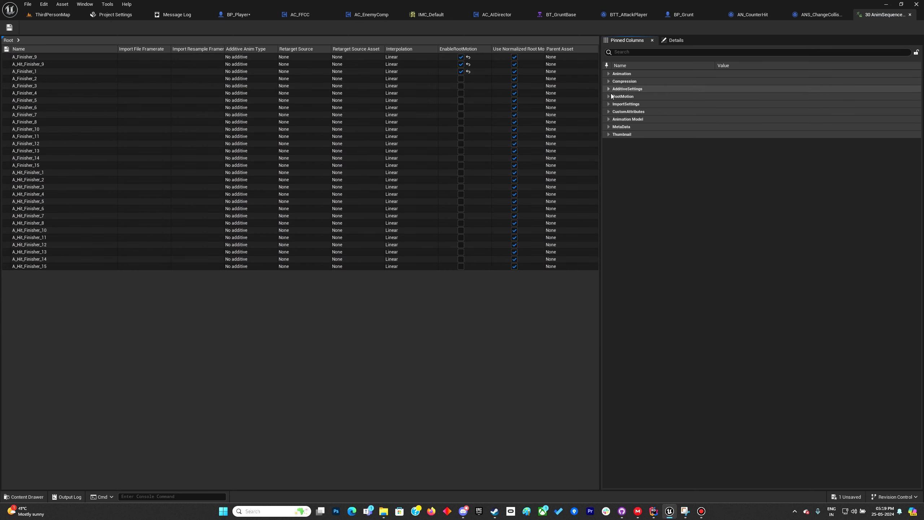
- Turn on EnableRootMotion and Force Root Lock for all finisher sequences, save them, and close the Property Matrix
click(610, 96)
click(725, 104)
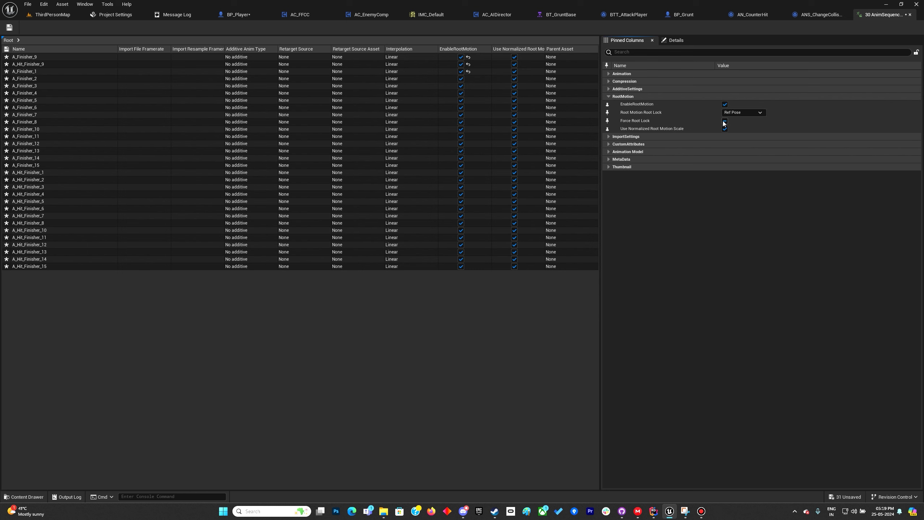
click(725, 121)
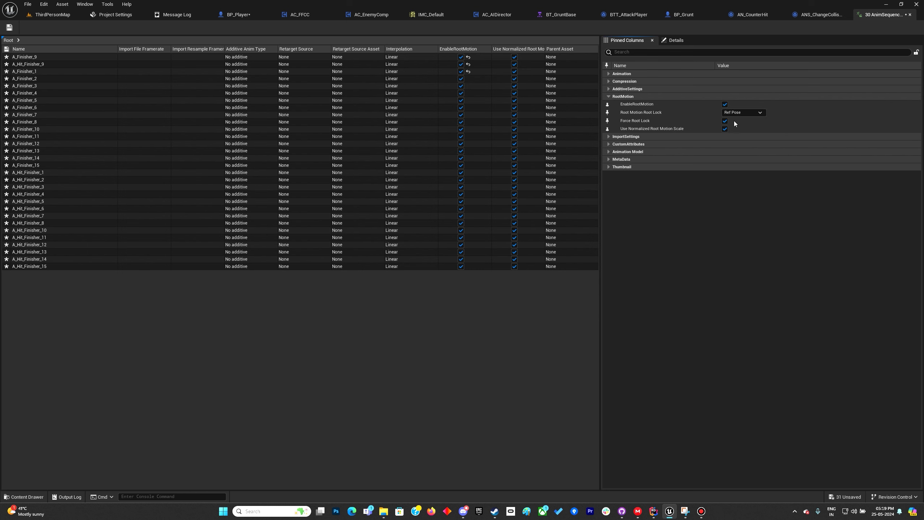
click(11, 28)
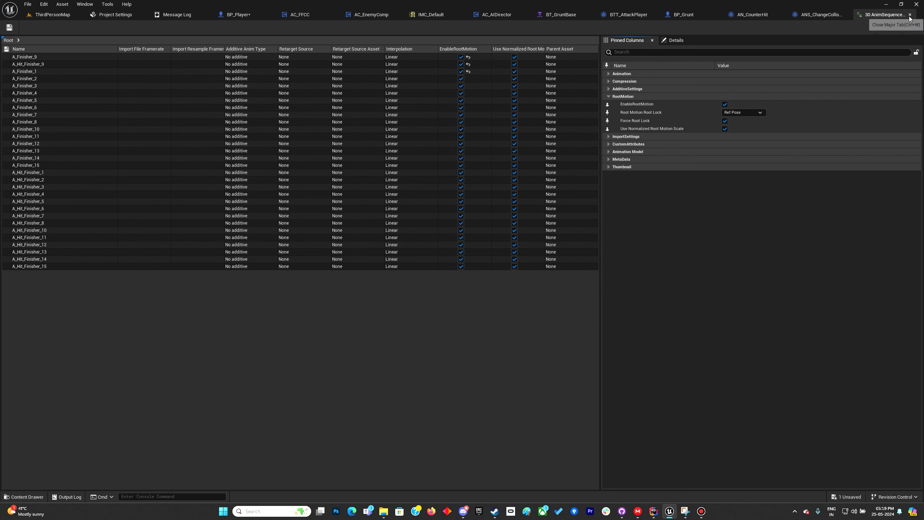
click(910, 15)
scroll(391, 209, down, 2)
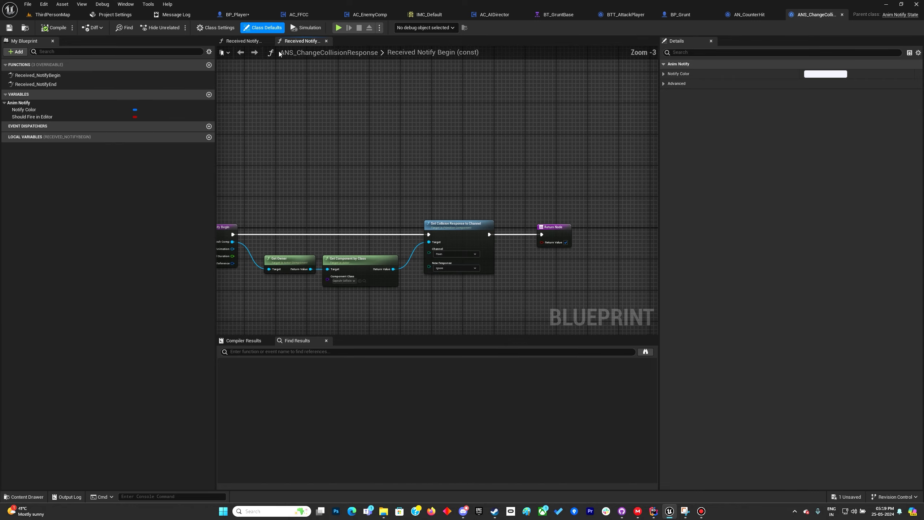
- In BP_Player, copy the counter section's Play Counter Damage with its component and enemy getter nodes and paste them beside the finisher's Play Montage
click(254, 17)
right_drag(458, 270, 454, 231)
scroll(451, 269, down, 9)
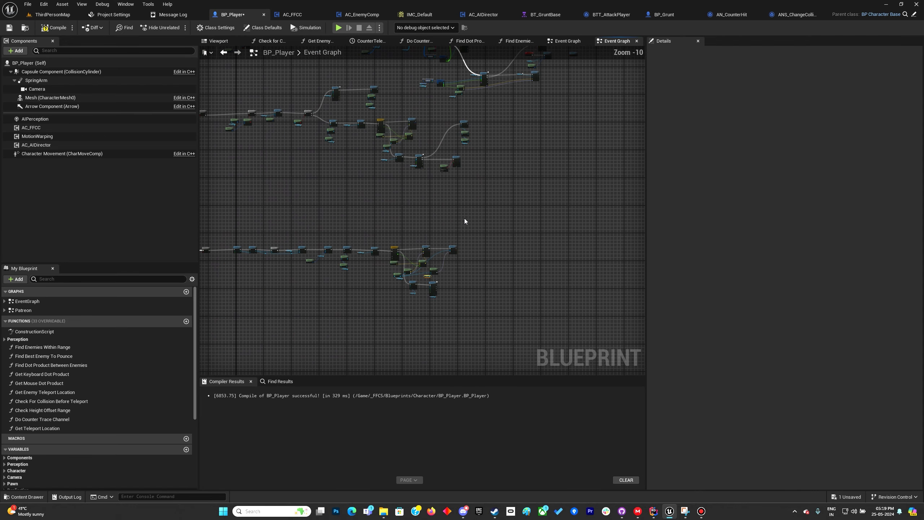
scroll(426, 230, up, 7)
drag(496, 207, 527, 276)
right_drag(557, 305, 524, 136)
right_drag(509, 302, 451, 143)
right_drag(391, 339, 410, 177)
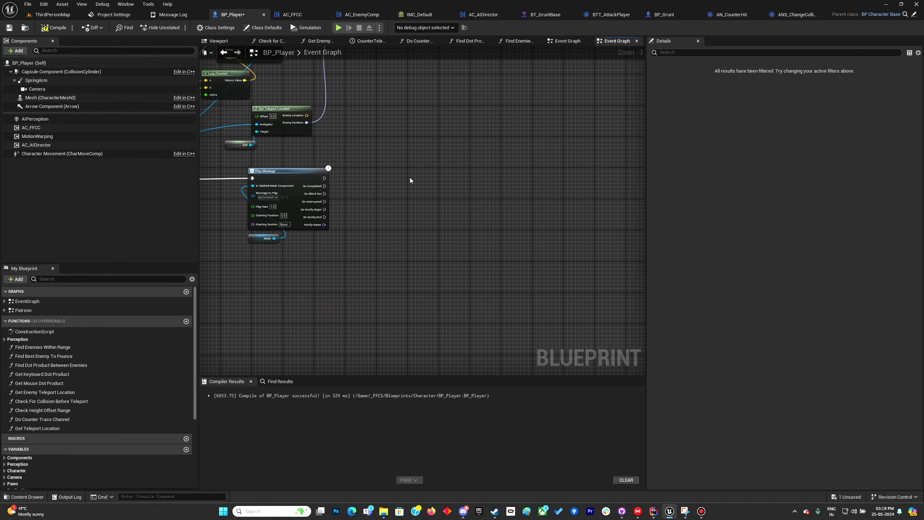
key(ctrl+v)
- Copy the counter section's Set Timer by Event with its Reset Create Event, paste it by the finisher's Play Montage, and wire On Completed to it
right_drag(358, 130, 484, 194)
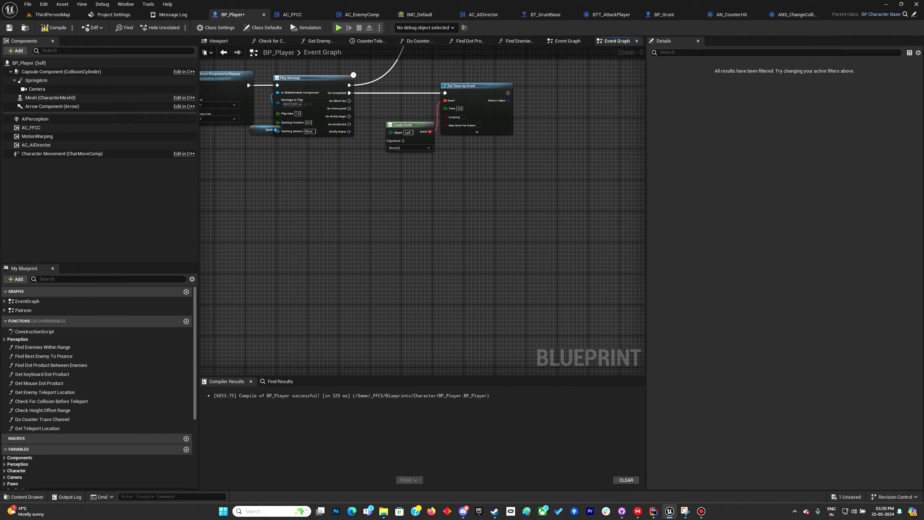
right_drag(377, 312, 356, 377)
drag(398, 134, 444, 233)
right_drag(459, 317, 451, 99)
right_drag(445, 332, 472, 79)
right_drag(458, 162, 493, 301)
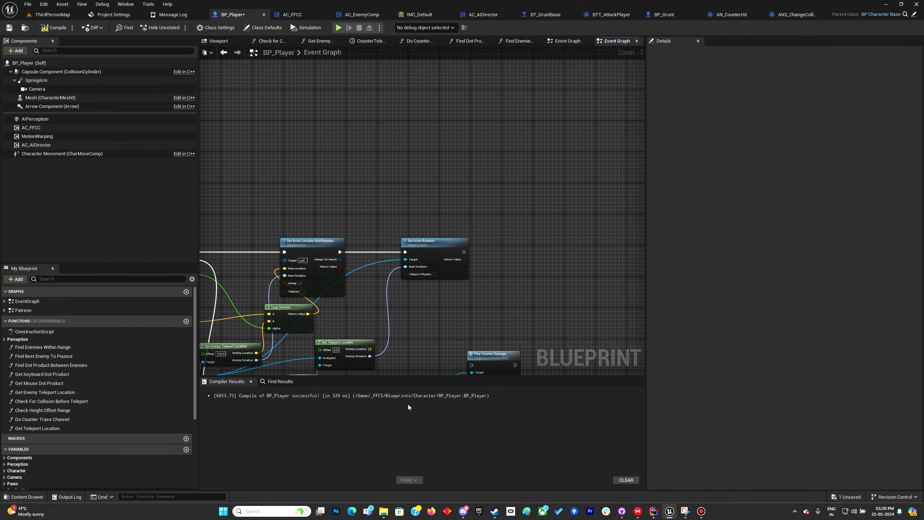
right_drag(408, 404, 407, 268)
drag(399, 263, 452, 338)
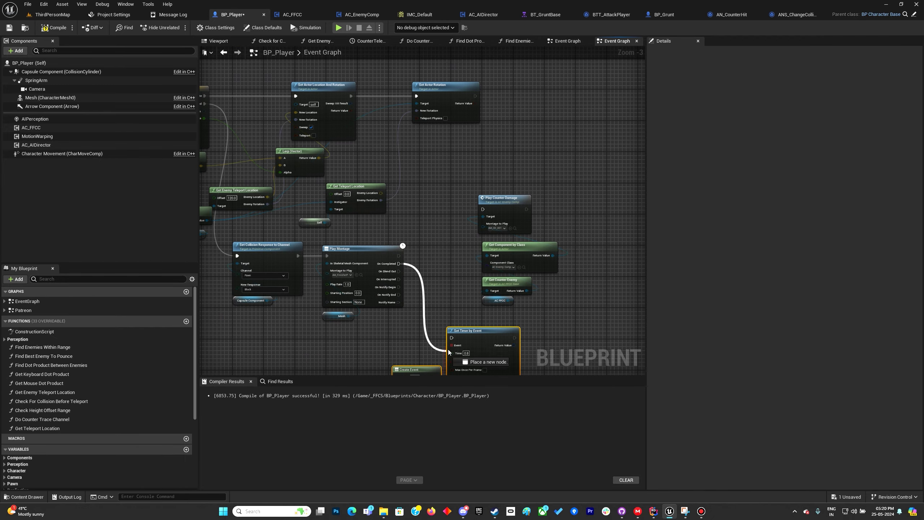
- Replace the pasted Play Counter Damage with a Play Finisher Montage call on the enemy component, executed from the finisher's Play Montage
drag(407, 252, 483, 210)
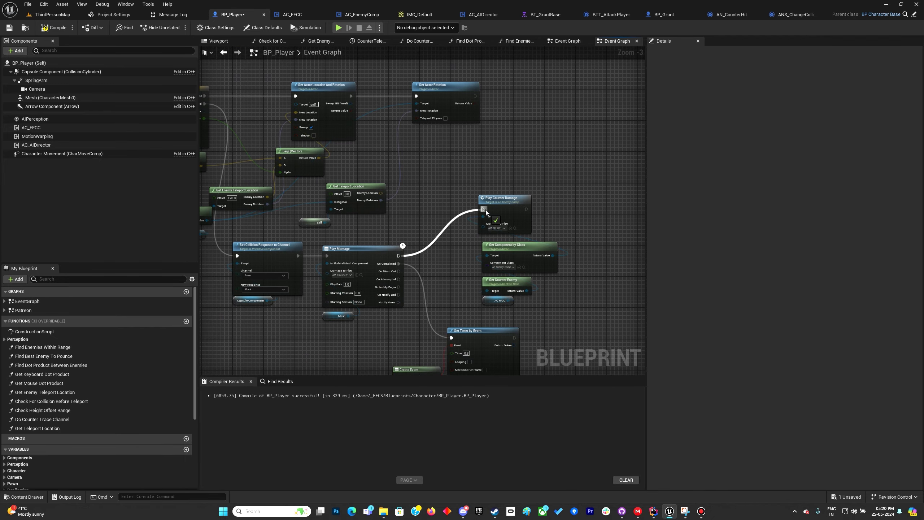
scroll(474, 252, up, 3)
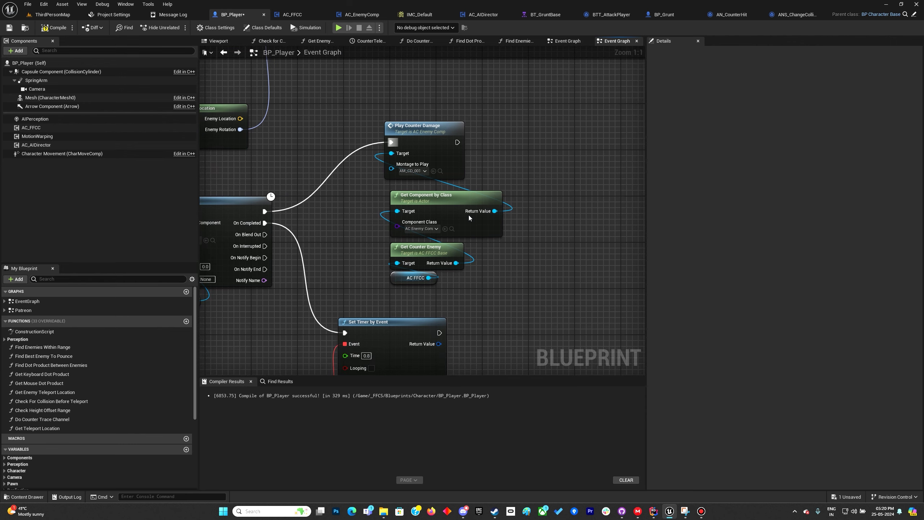
drag(495, 211, 502, 162)
text(play)
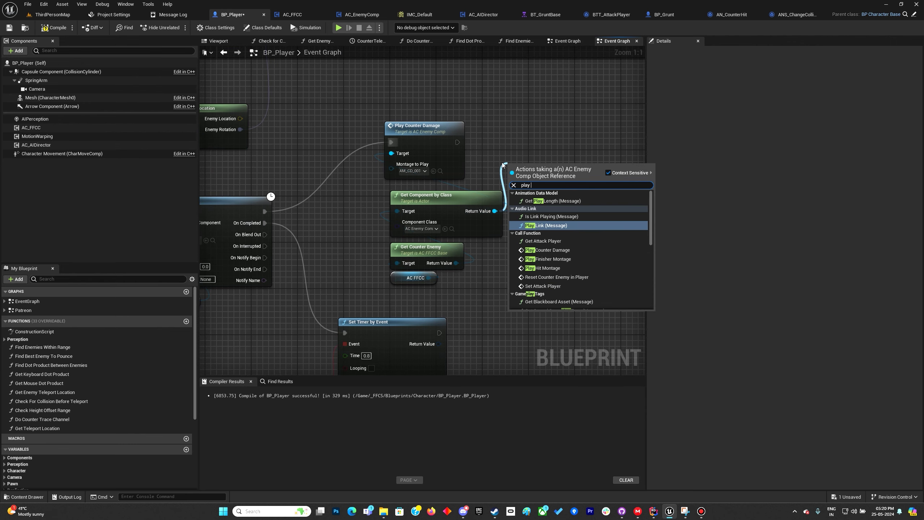
text(finish)
key(Return)
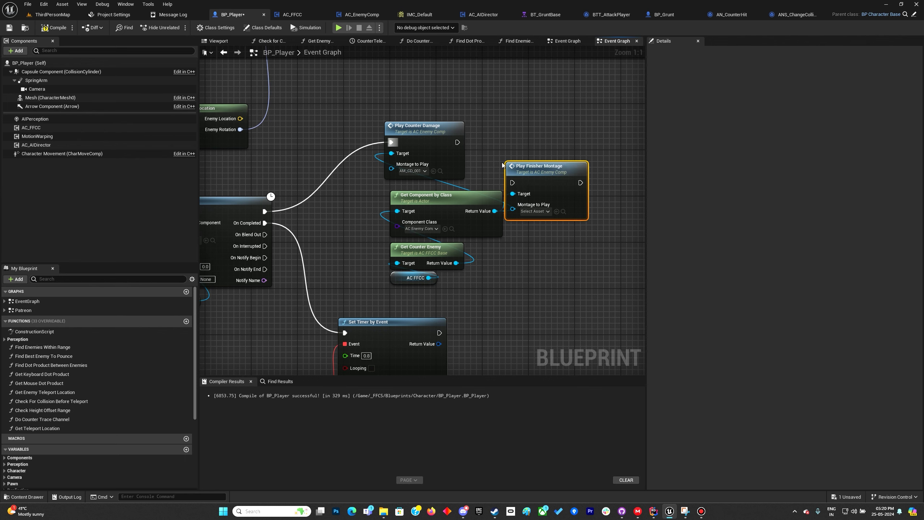
ctrl+drag(391, 142, 523, 103)
click(418, 126)
key(Delete)
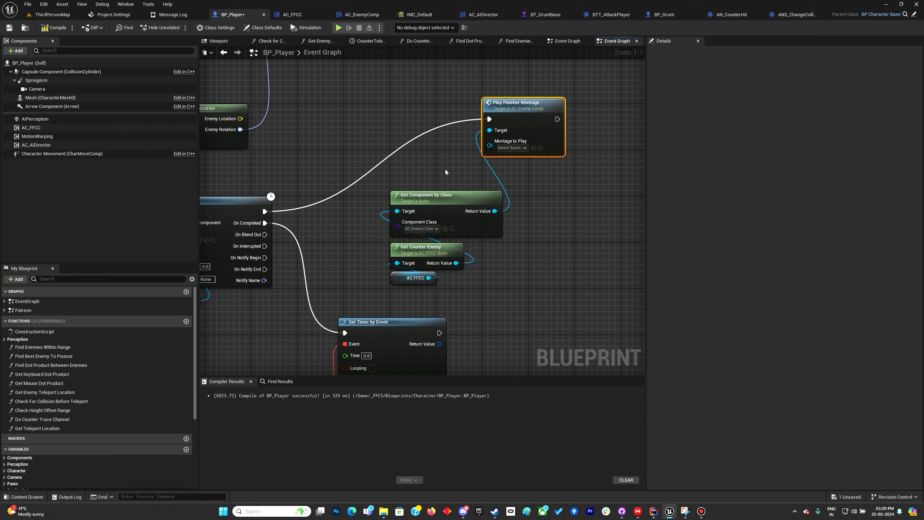
- Select the AM_FinisherE montage in the Finisher animation folder as the asset for Play Finisher Montage
right_drag(457, 171, 537, 175)
key(ctrl+space)
click(852, 309)
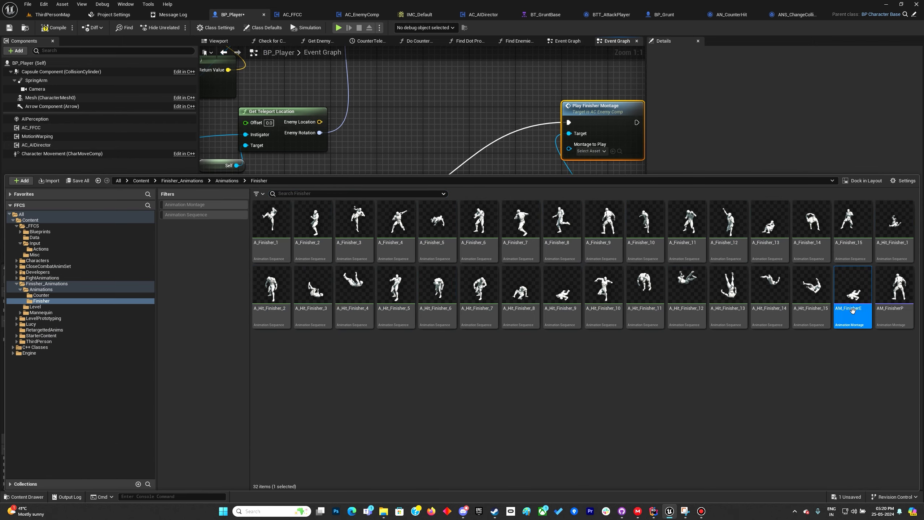
- Assign AM_FinisherE as the montage of the Play Finisher Montage node, and compile and save BP_Player
click(614, 151)
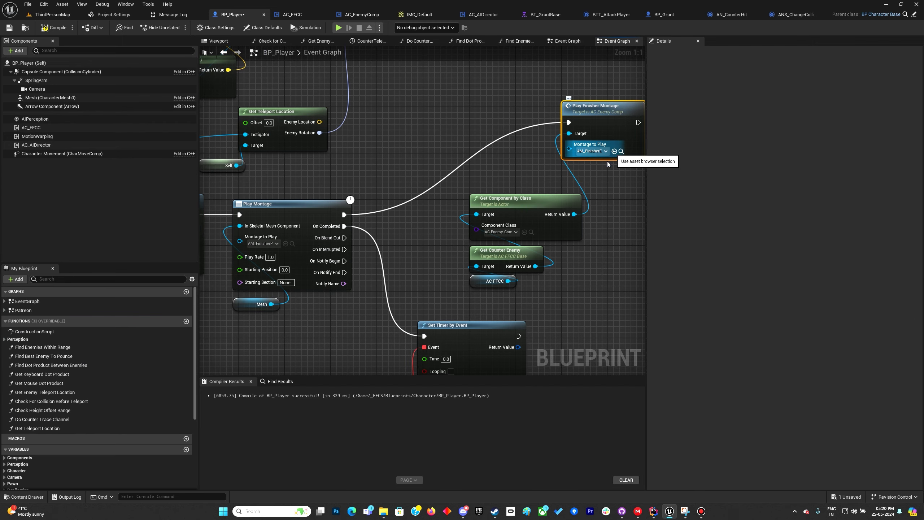
click(604, 169)
click(58, 29)
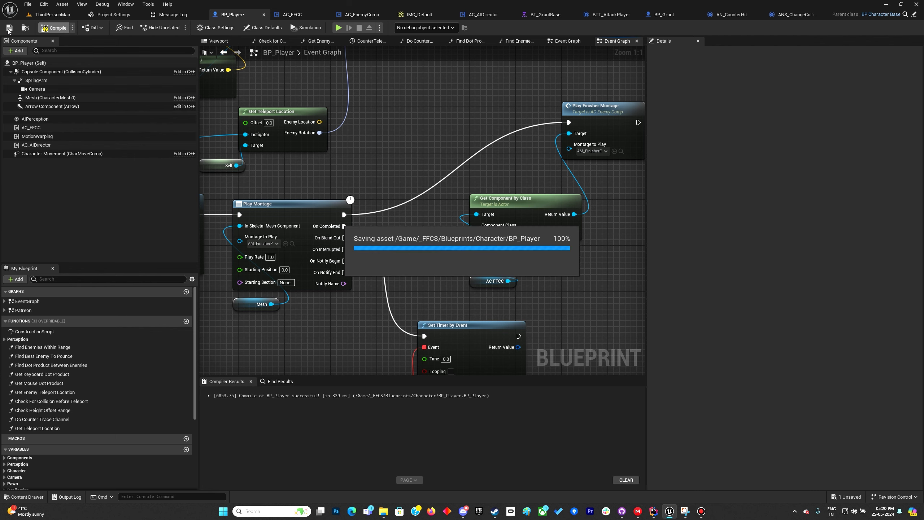
- Move the AC_AIDirector Check if Player Under Attack entry node, first Is Valid and its getter nodes away from the second Is Valid
scroll(388, 142, down, 2)
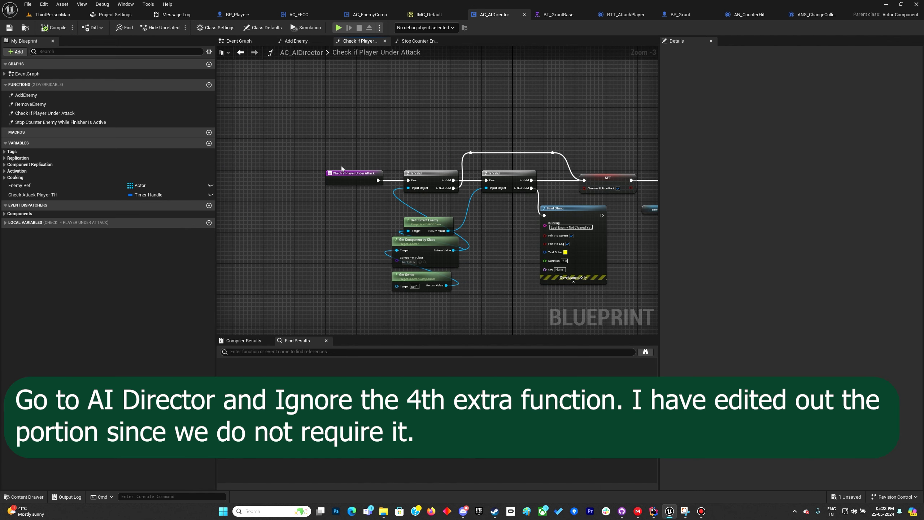
drag(340, 166, 415, 199)
scroll(415, 199, up, 2)
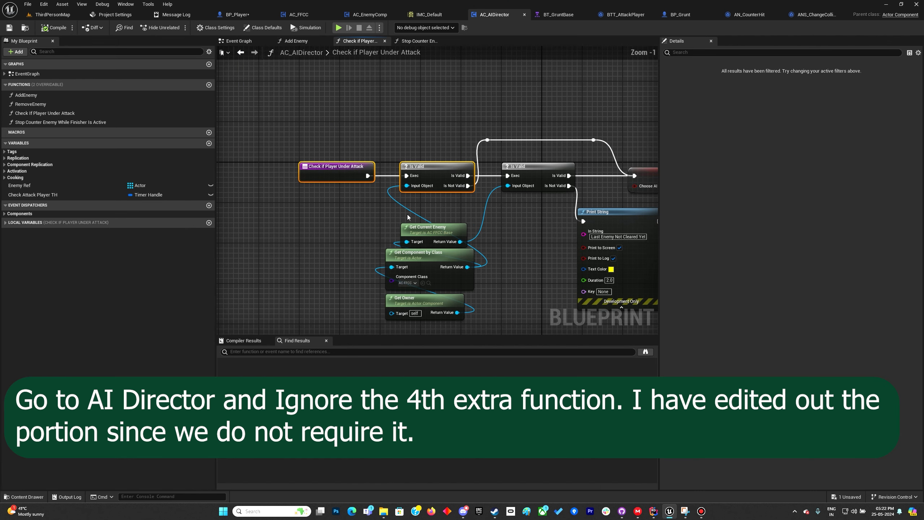
click(465, 282)
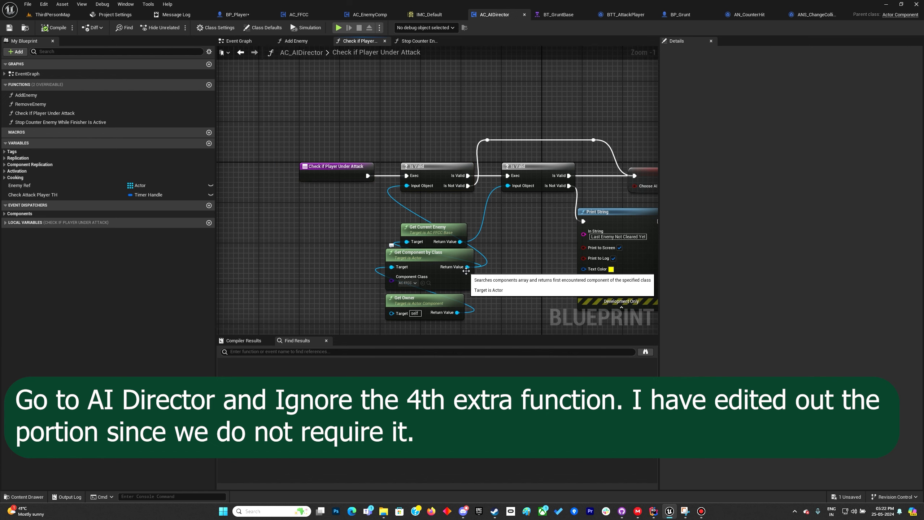
drag(270, 157, 465, 287)
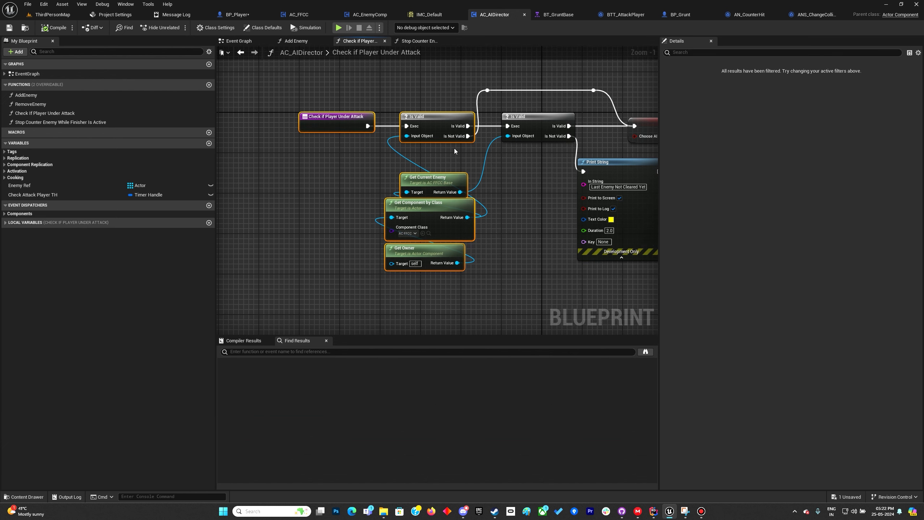
drag(443, 123, 287, 122)
right_drag(287, 123, 341, 190)
- Reposition the first reroute point and the second Is Valid node close beside the first Is Valid node
click(541, 158)
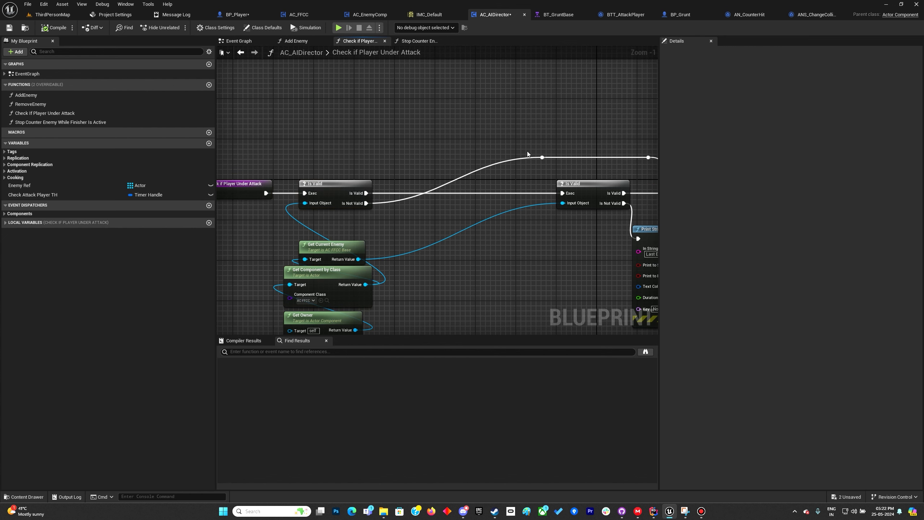
drag(538, 163, 371, 167)
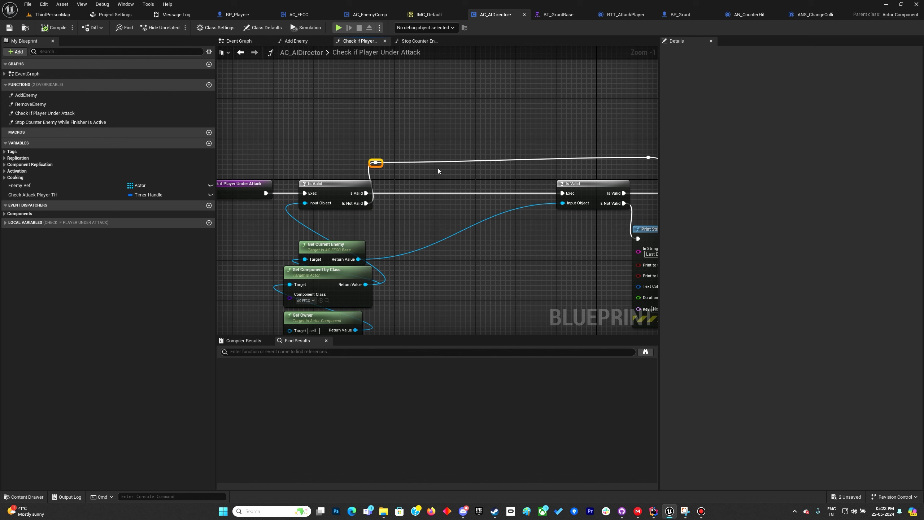
drag(592, 190, 449, 189)
click(377, 163)
drag(373, 168, 391, 164)
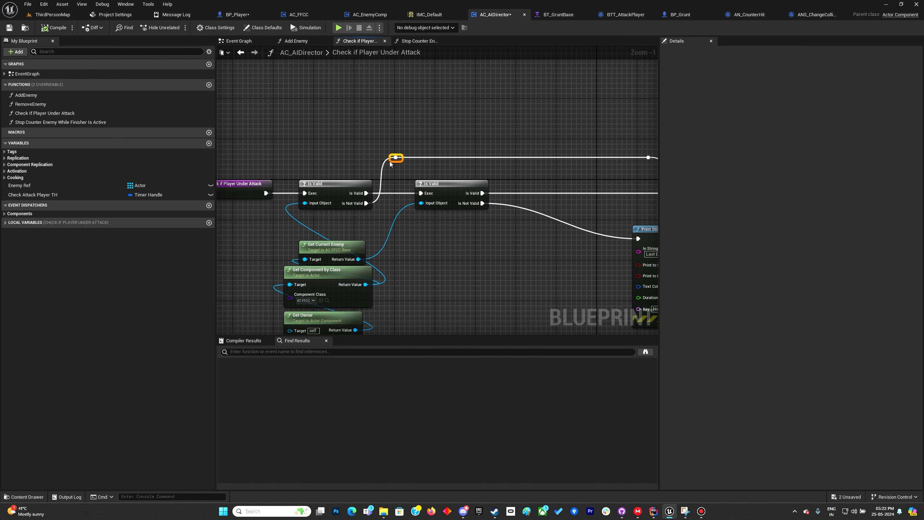
click(488, 226)
- Add a Get Tag node fed by the Return Value of Get Component by Class
right_drag(500, 270, 433, 228)
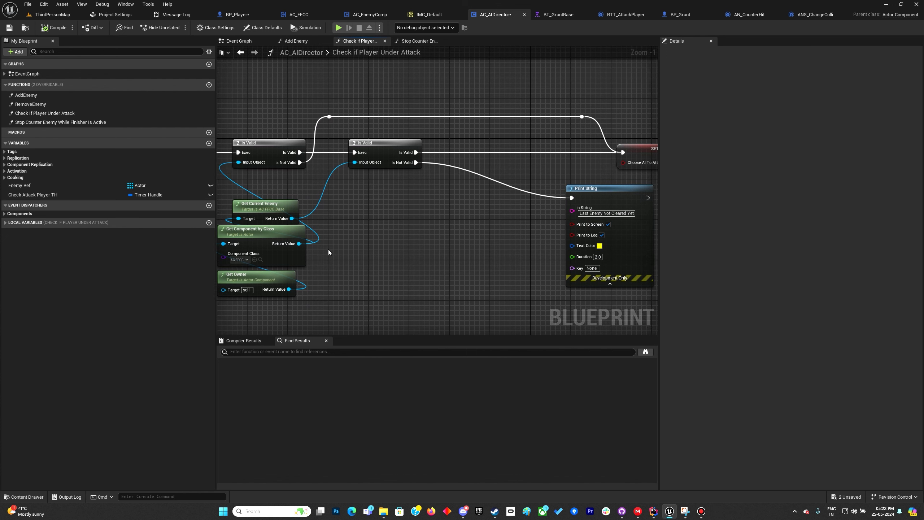
drag(301, 247, 418, 219)
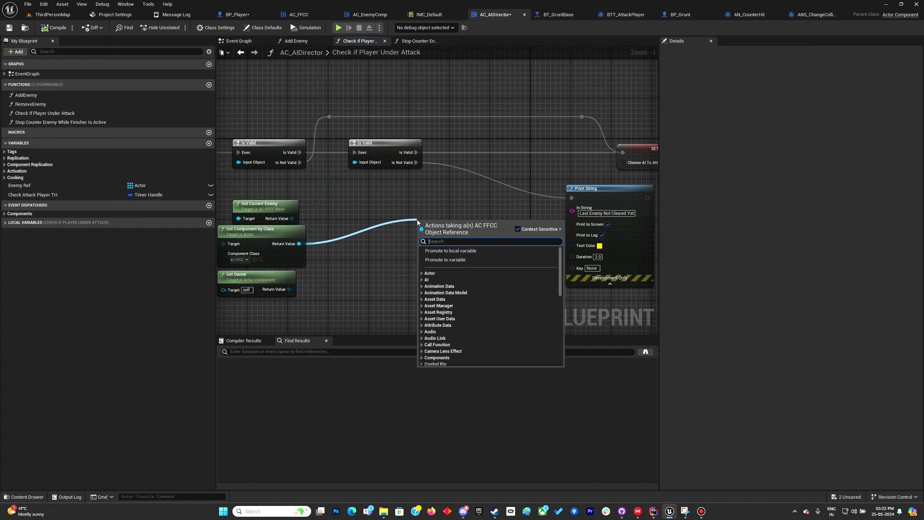
text(get tag)
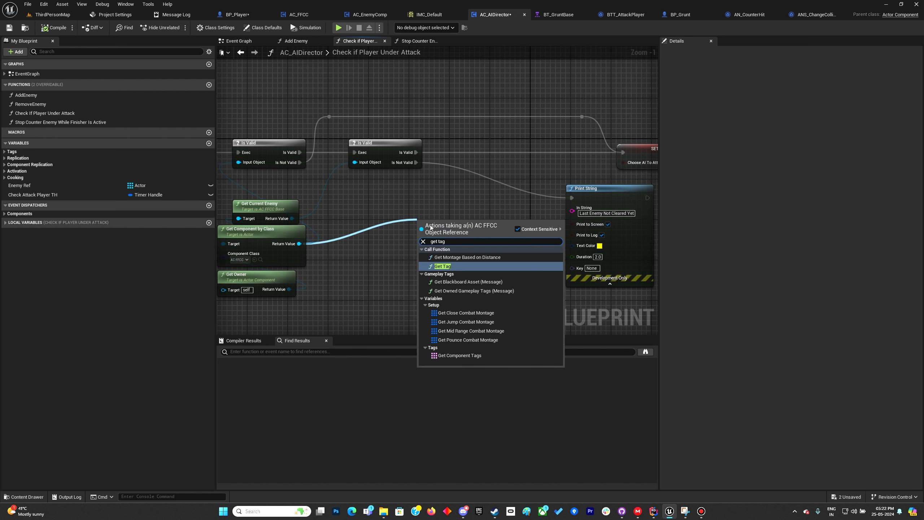
click(450, 266)
- Add a Matches Tag node on the Get Tag result with Tag Two set to PlayerStates.Finisher
mouse_move(438, 225)
mouse_down()
mouse_move(383, 229)
mouse_move(423, 227)
mouse_up()
text(matches)
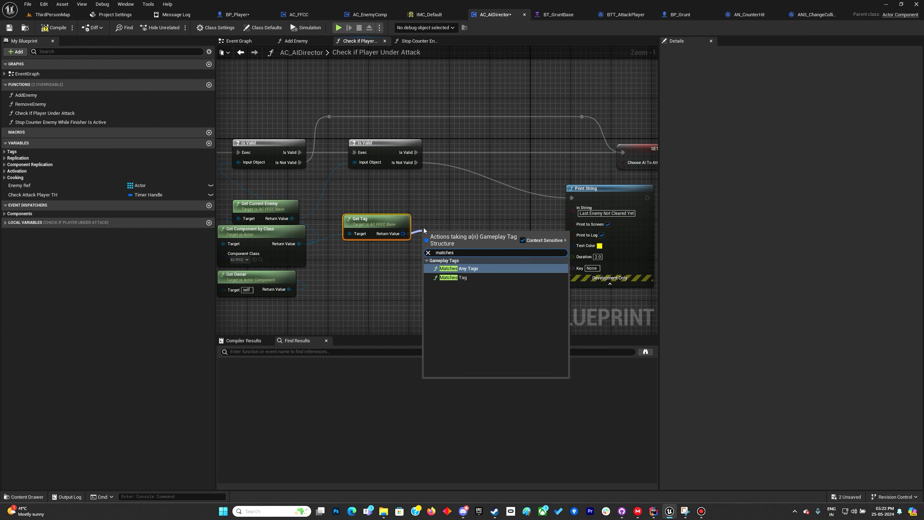
key(Down)
key(Return)
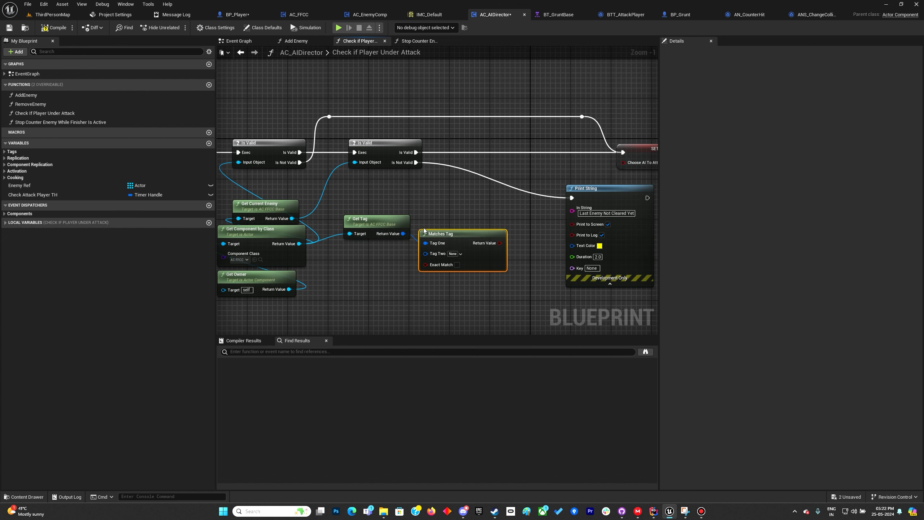
click(457, 254)
click(467, 348)
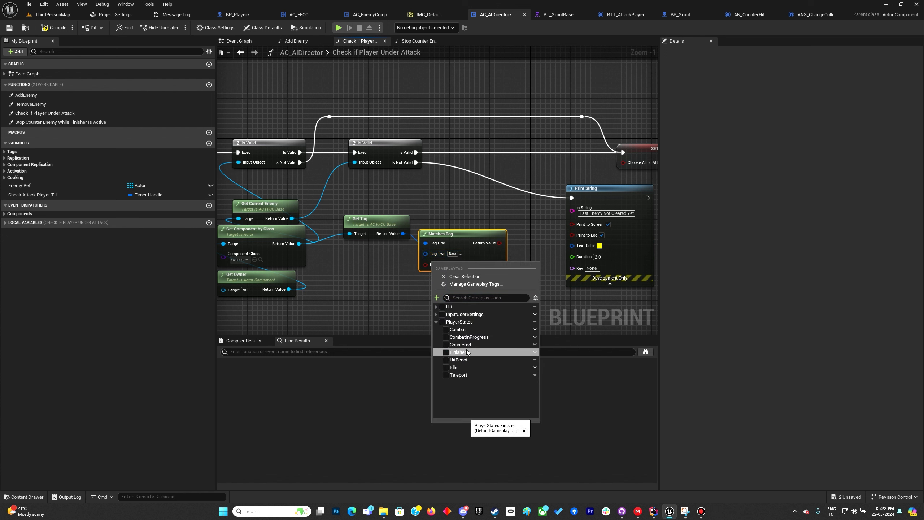
- Insert a Branch between the second Is Valid and SET, with Matches Tag as its condition and False leading to SET
click(468, 214)
click(461, 144)
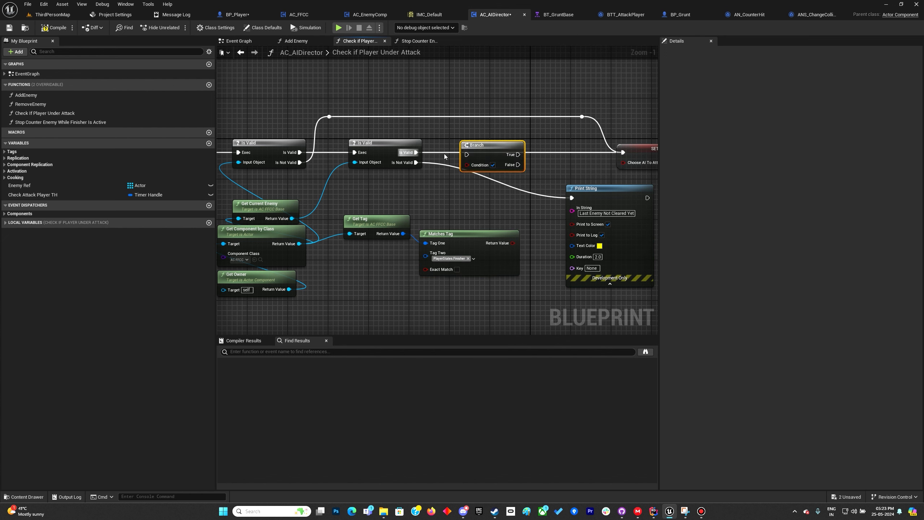
drag(444, 155, 500, 146)
drag(512, 243, 611, 153)
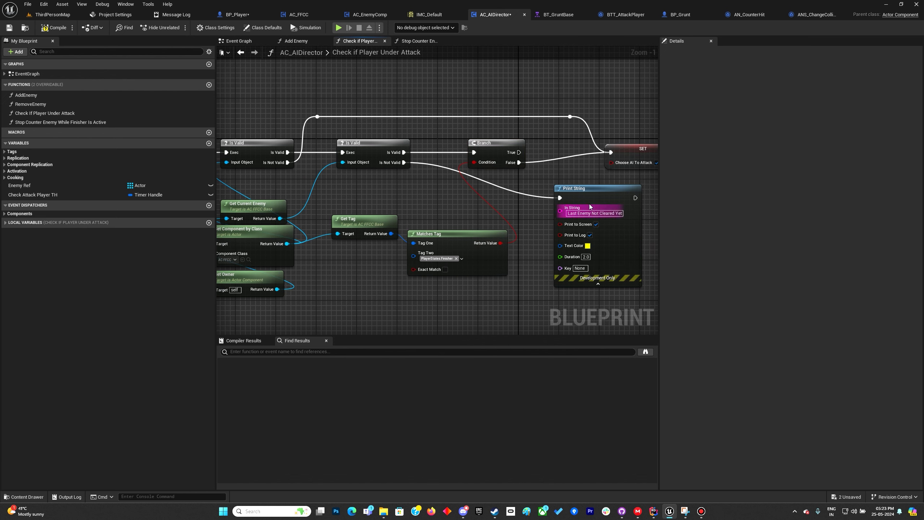
- Duplicate the Print String onto the Branch's True output with the text "Finisher Active", and compile and save AC_AIDirector
drag(584, 208, 584, 244)
right_drag(584, 243, 551, 292)
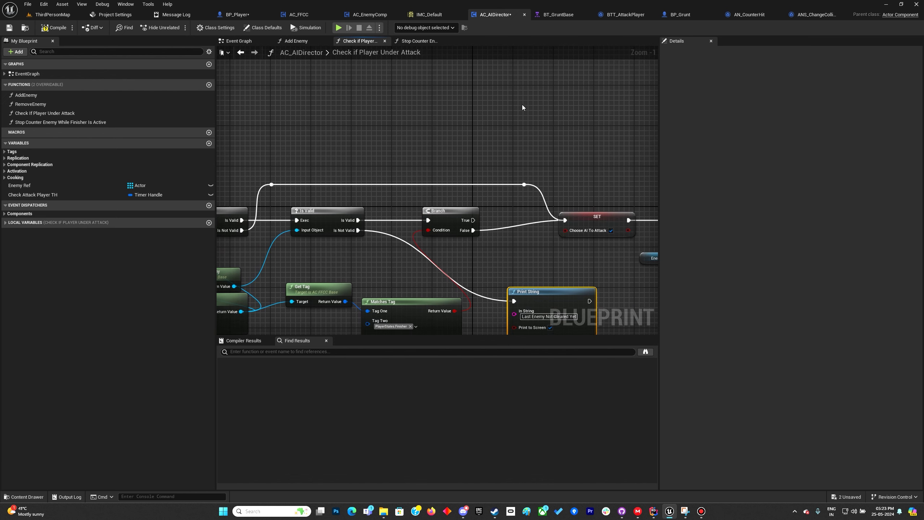
key(ctrl+d)
drag(473, 220, 534, 88)
click(534, 94)
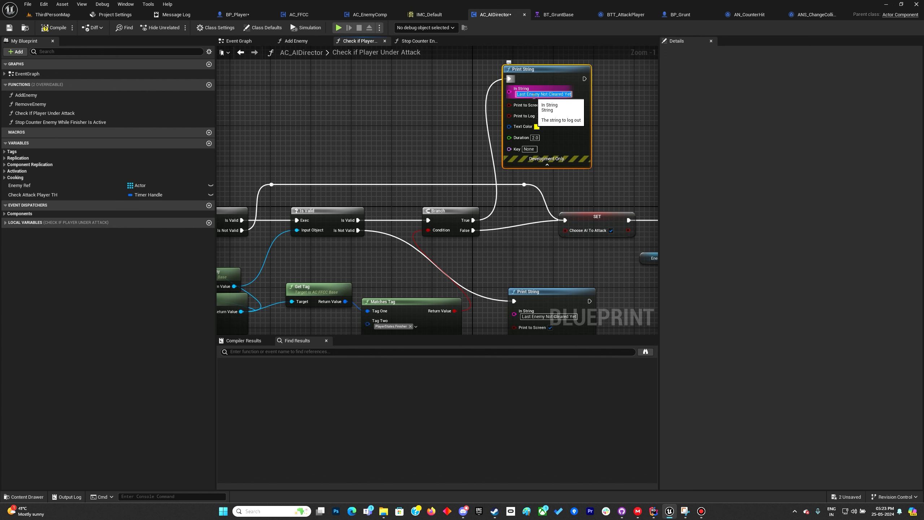
text(Finisher ACtive)
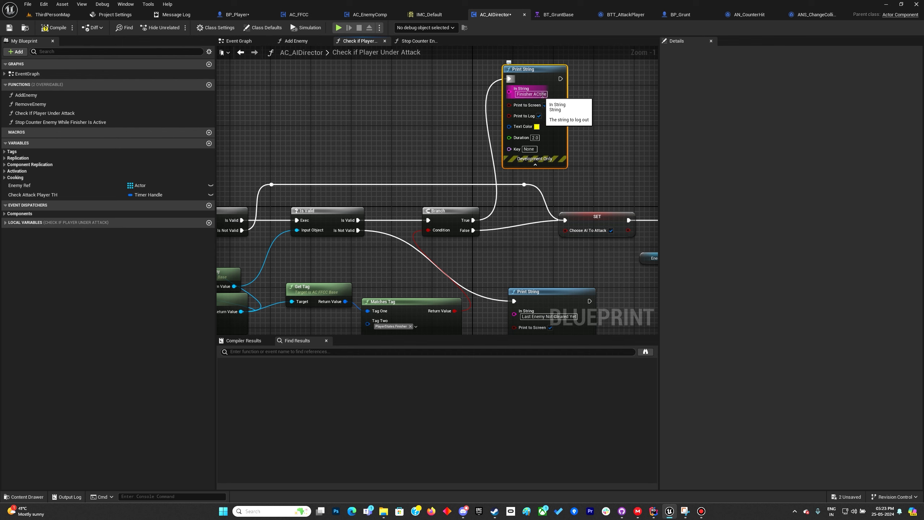
key(ctrl+a)
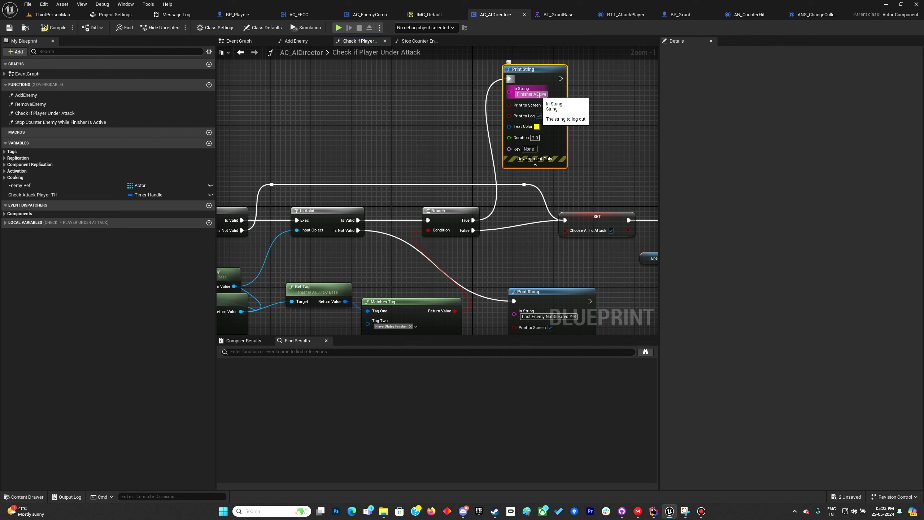
click(430, 138)
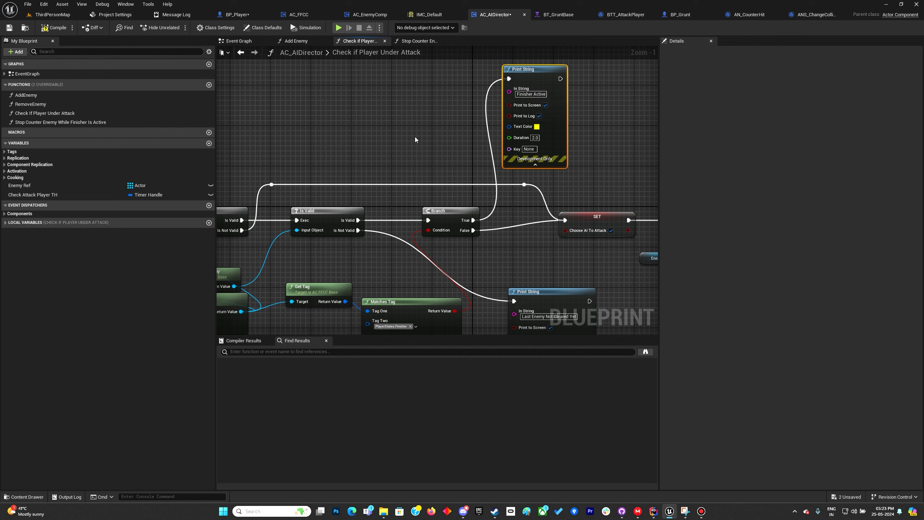
click(67, 30)
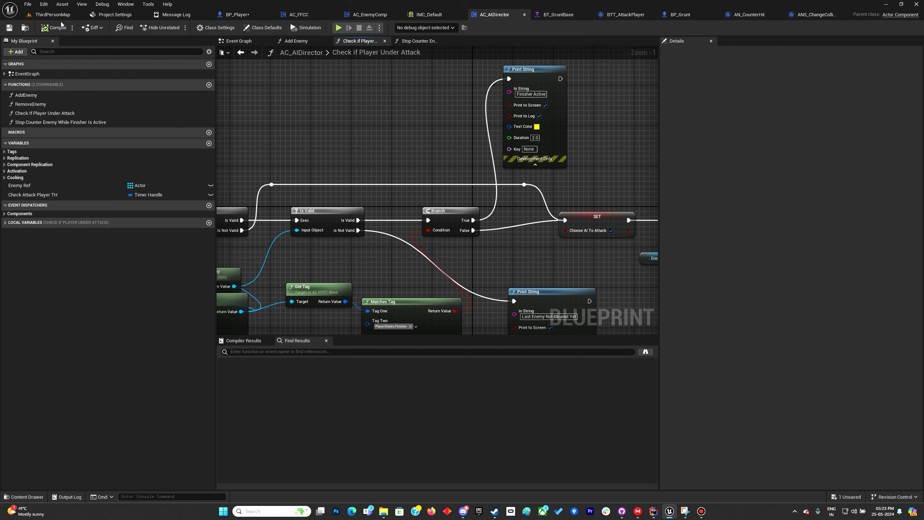
- Set the "Finisher Active" Print String's text color to pinkish red and its duration to 5.0, and compile and save
click(537, 127)
click(601, 145)
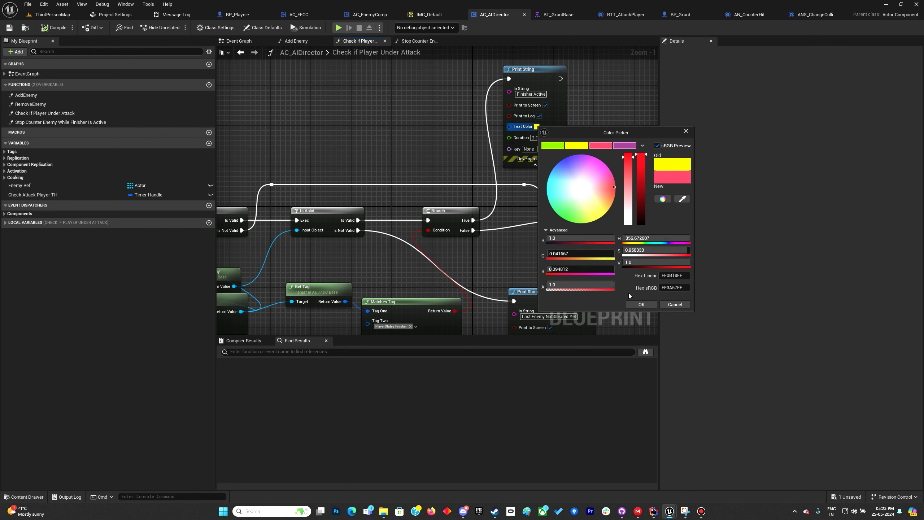
click(639, 305)
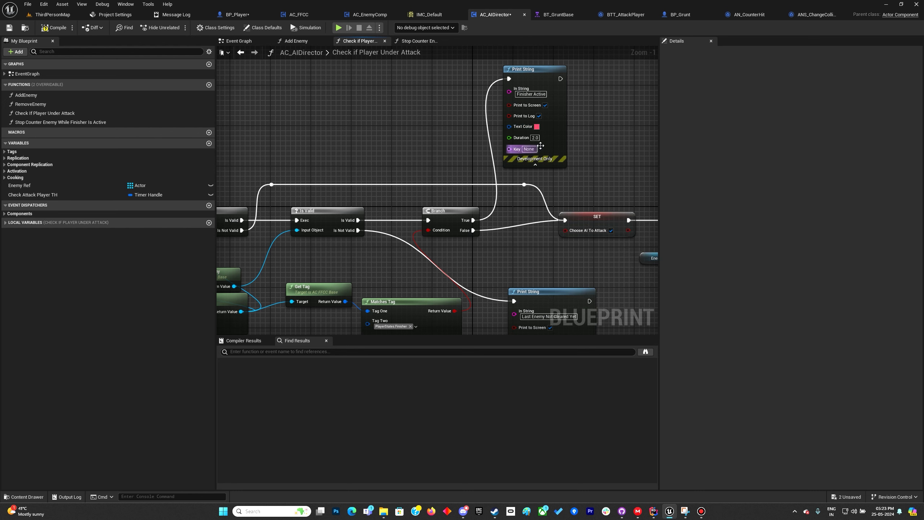
text(5)
key(Return)
click(54, 28)
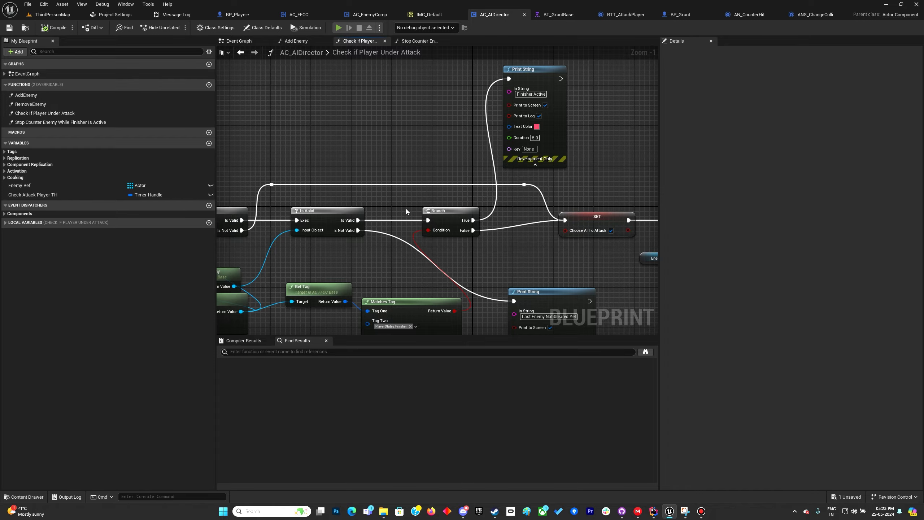
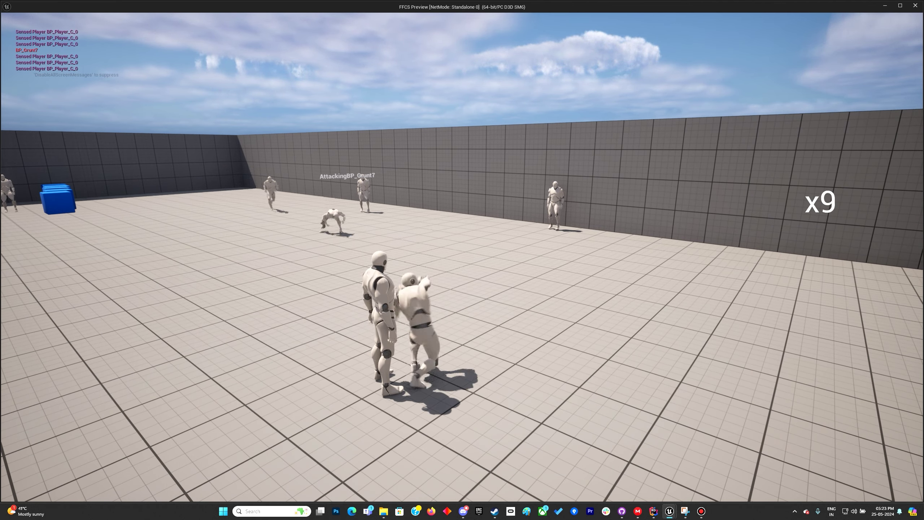
- End the play test and copy the Get Current Enemy node with its AC FFCC reference in BP_Player's event graph
key(Escape)
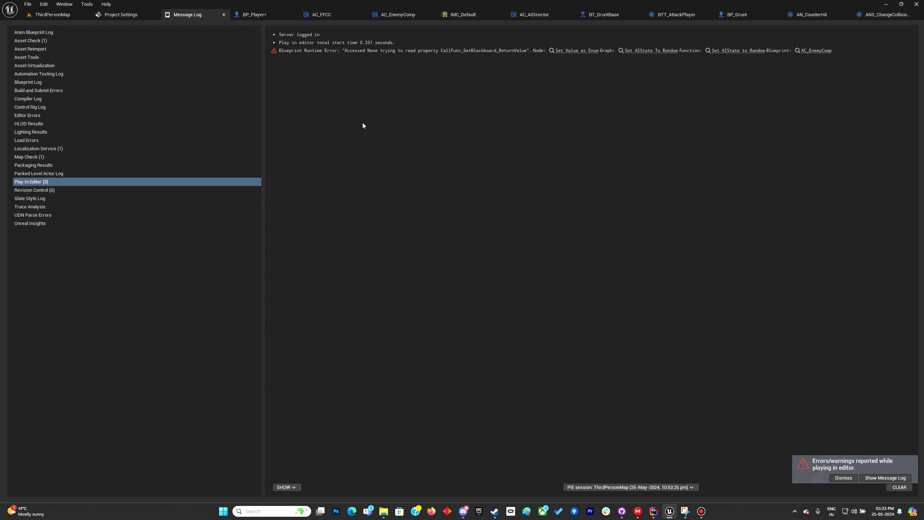
click(262, 16)
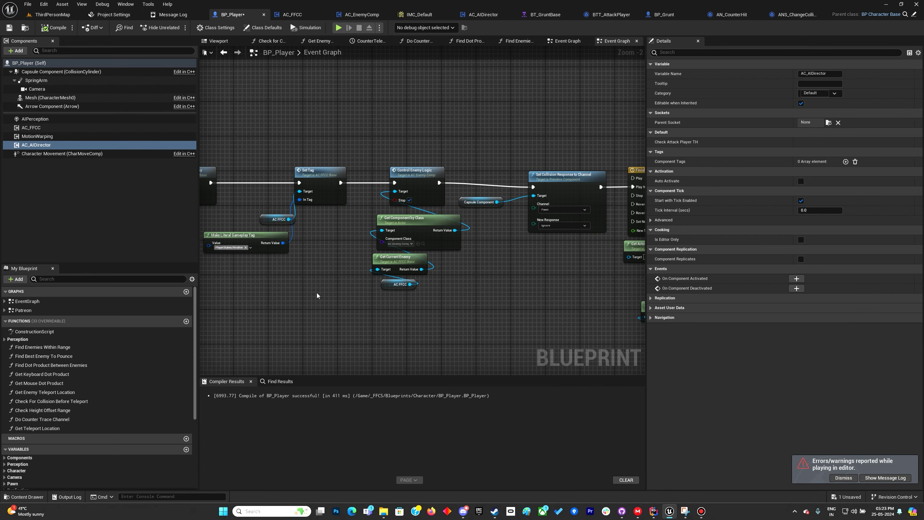
mouse_move(386, 261)
mouse_down()
mouse_move(366, 263)
mouse_move(385, 269)
mouse_up()
- Replace Get Counter Enemy with the pasted Get Current Enemy nodes as the source for Play Finisher Montage's target, and save
right_drag(531, 309, 200, 303)
right_drag(428, 304, 413, 269)
scroll(413, 268, up, 2)
key(ctrl+v)
drag(454, 290, 504, 299)
drag(425, 246, 425, 224)
click(438, 259)
key(Delete)
drag(541, 291, 425, 304)
right_drag(269, 224, 425, 219)
scroll(425, 218, down, 2)
right_drag(363, 202, 202, 245)
key(ctrl+s)
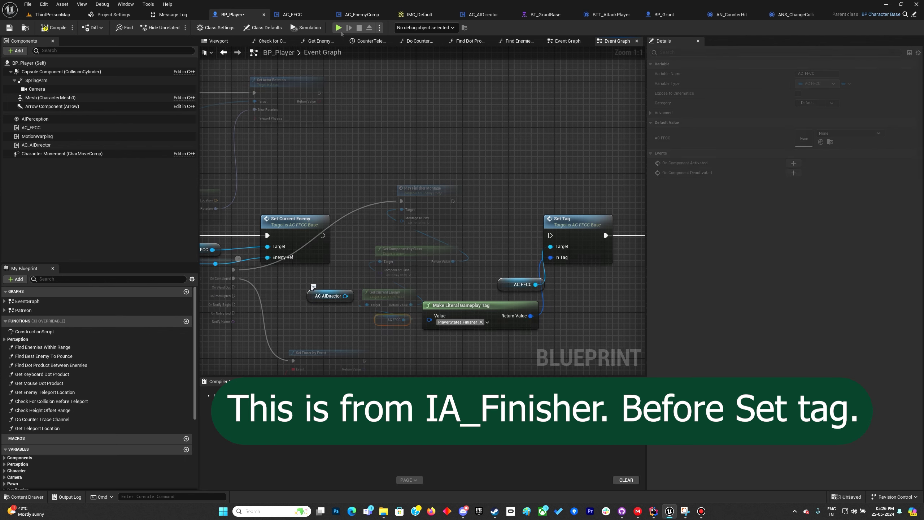
- Remove the AC AIDirector reference before Set Tag and add an AC FFCC reference feeding a Get Counter Enemy node
click(328, 297)
click(31, 128)
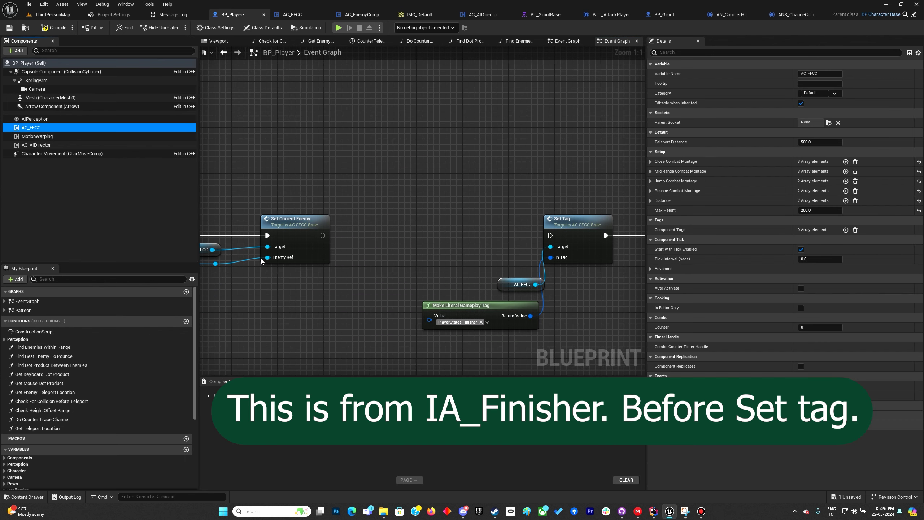
drag(275, 299, 324, 292)
text(counter)
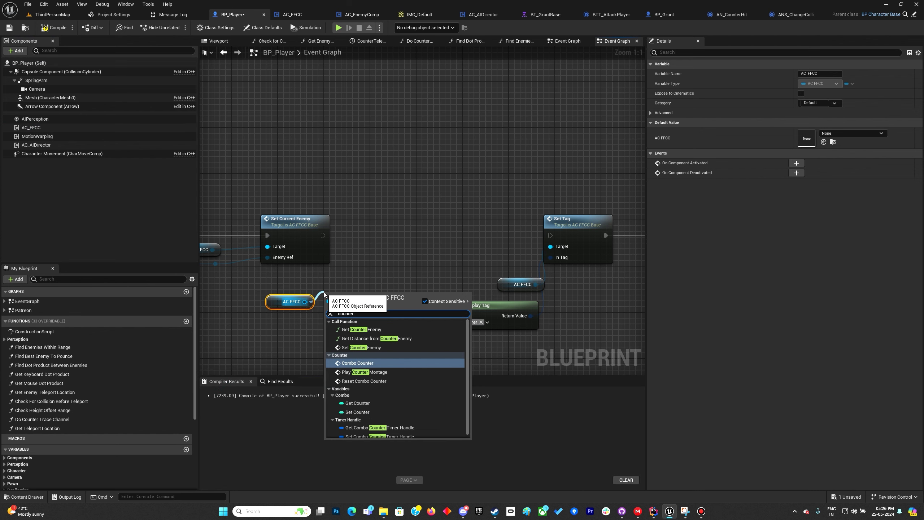
key(Up)
key(Up)
key(Up)
key(Return)
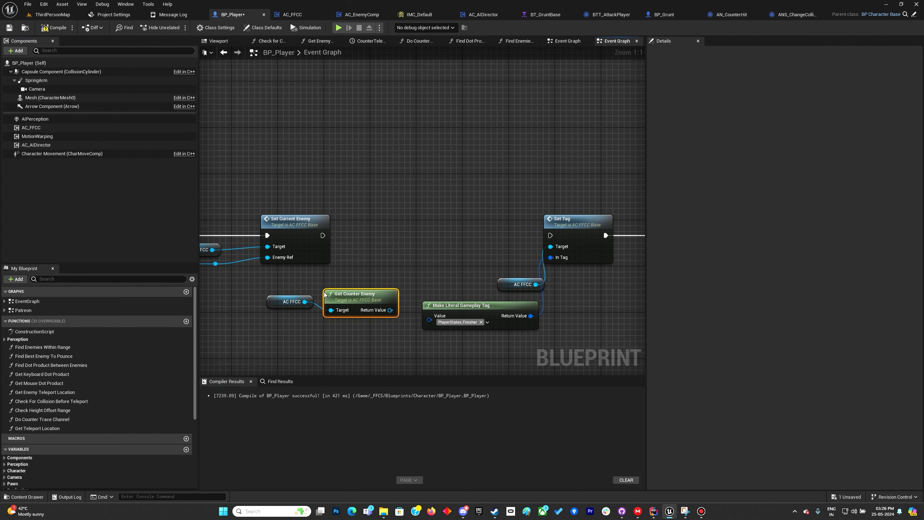
drag(270, 304, 328, 328)
drag(322, 297, 375, 266)
text(stop)
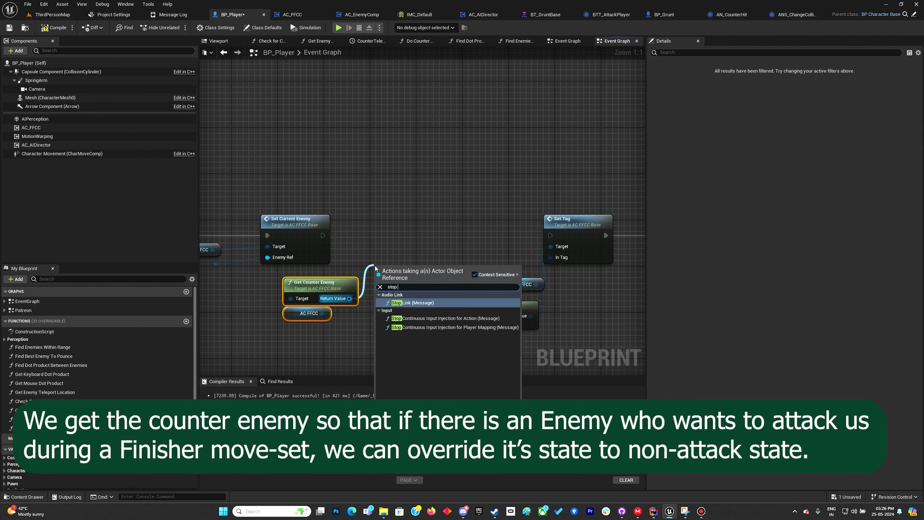
key(BackSpace)
key(BackSpace)
key(BackSpace)
key(BackSpace)
text(con)
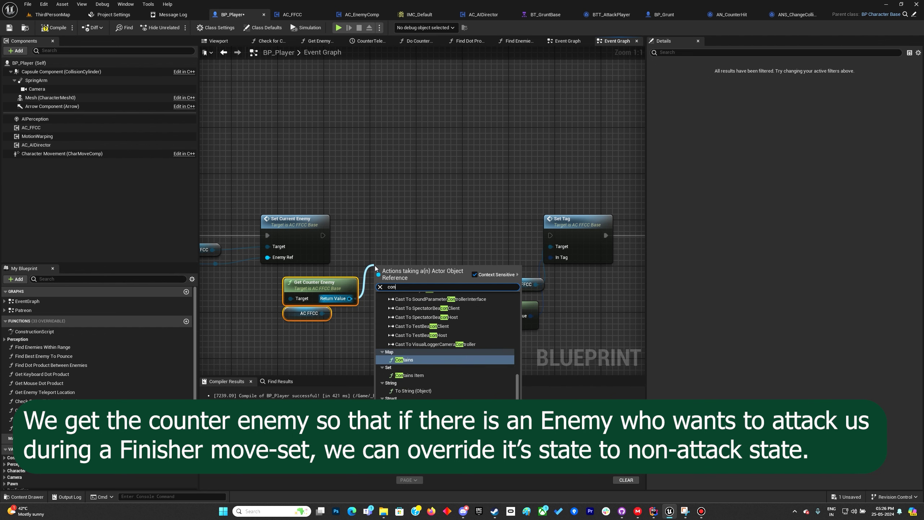
text(trol enem)
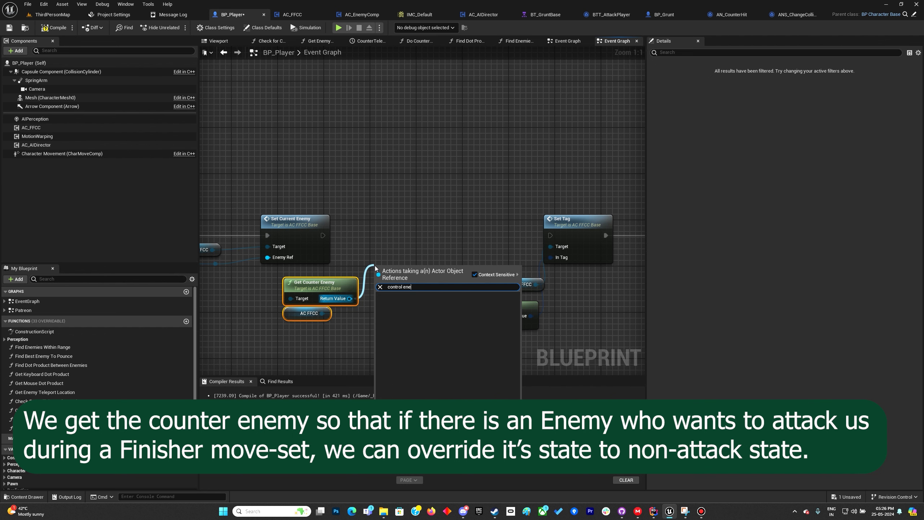
key(BackSpace)
key(BackSpace)
key(BackSpace)
key(BackSpace)
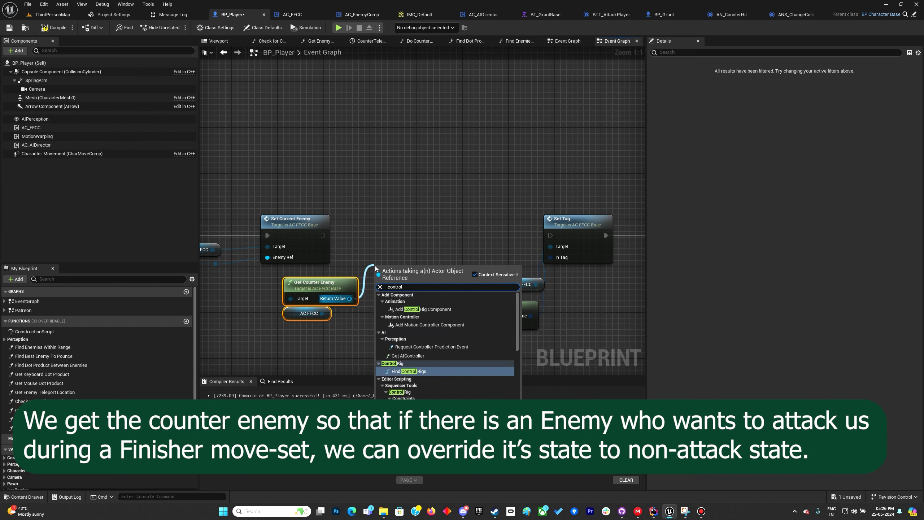
scroll(408, 348, down, 3)
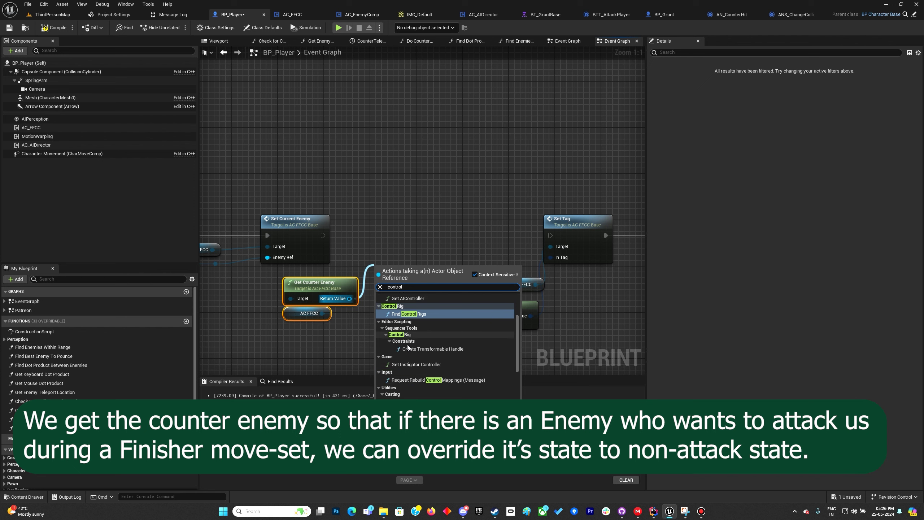
scroll(407, 345, down, 5)
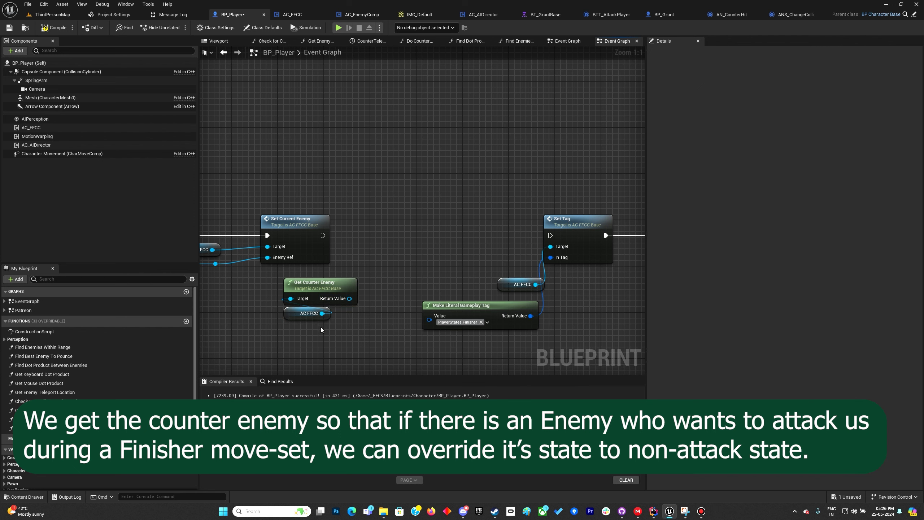
- Feed Get Counter Enemy's return value into a Get Component by Class node set to AC_EnemyComp, and arrange the nodes below Set Current Enemy
drag(321, 326, 334, 299)
text(get compo)
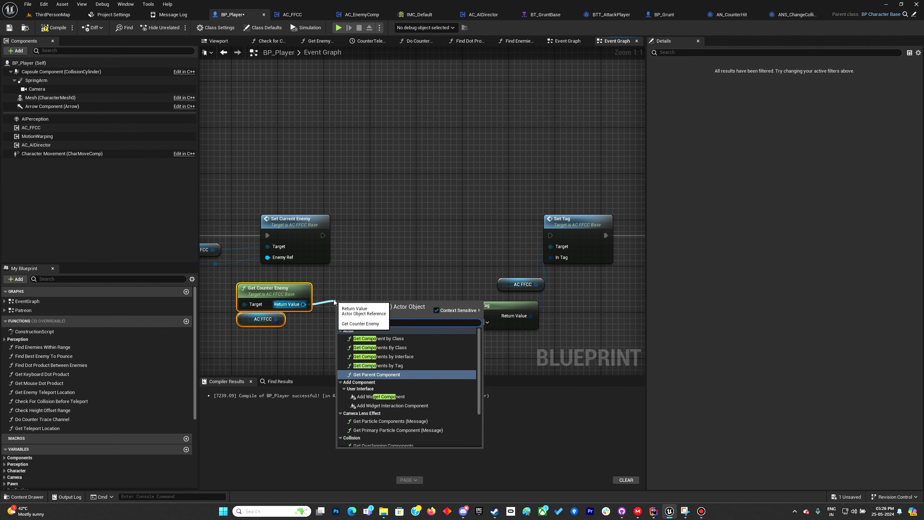
click(368, 339)
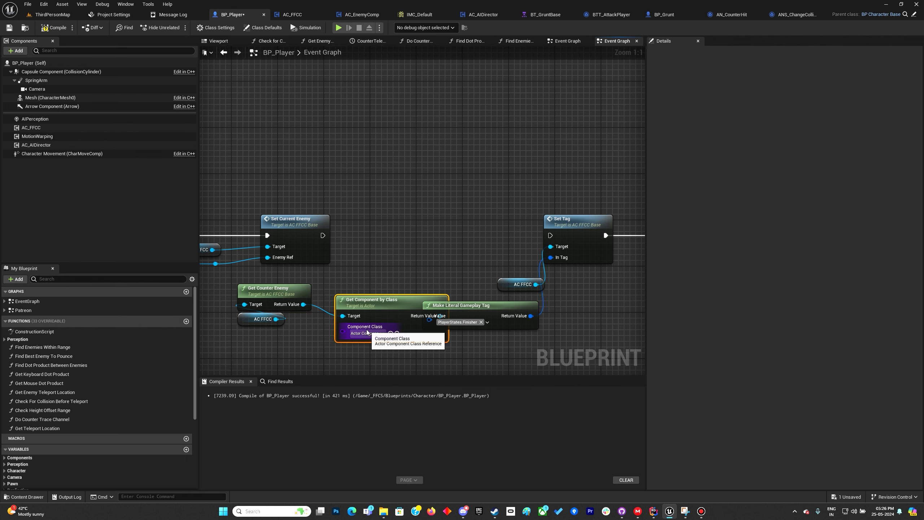
click(366, 333)
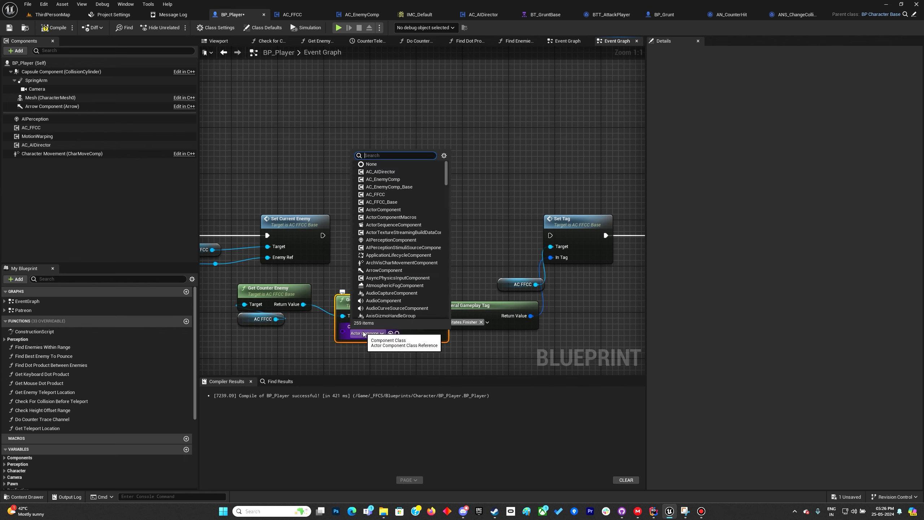
click(401, 181)
drag(375, 299, 362, 282)
drag(223, 292, 271, 321)
drag(308, 288, 352, 321)
drag(285, 300, 365, 354)
drag(343, 285, 272, 318)
- Call Control Enemy Logic on the retrieved AC Enemy Comp and wire it between Set Current Enemy and Set Tag
drag(357, 302, 351, 246)
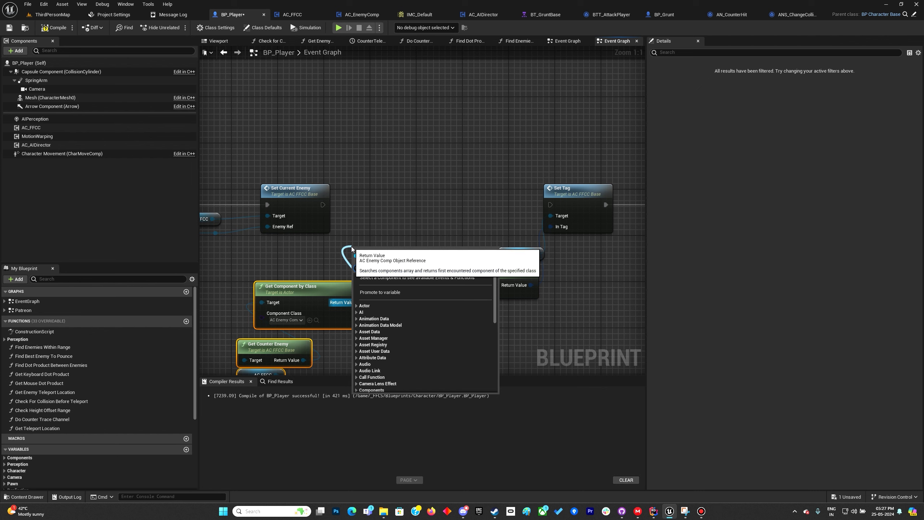
text(control)
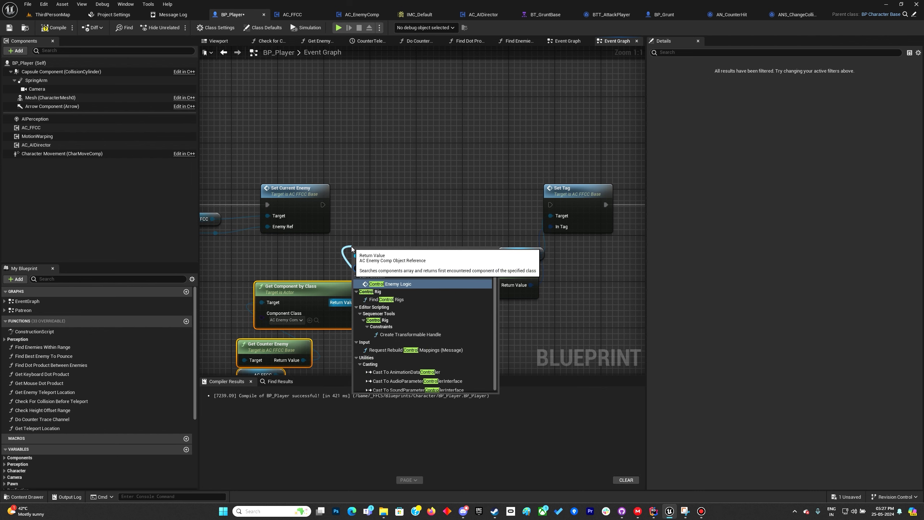
key(Return)
drag(376, 260, 551, 205)
right_drag(305, 273, 359, 229)
drag(330, 227, 350, 336)
drag(366, 262, 383, 233)
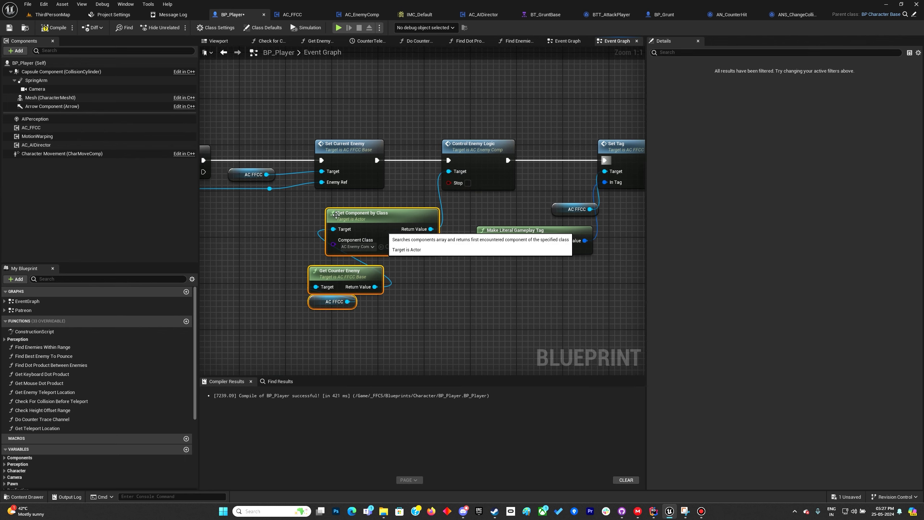
- Make room before Control Enemy Logic and add an Is Valid execution check from Get Component by Class's return value
drag(504, 154, 561, 160)
drag(431, 229, 436, 188)
text(is val)
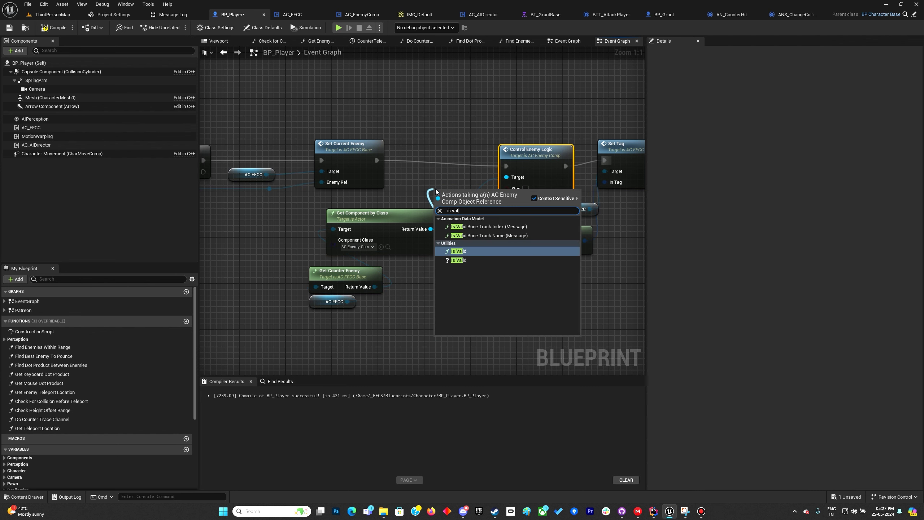
key(Down)
key(Return)
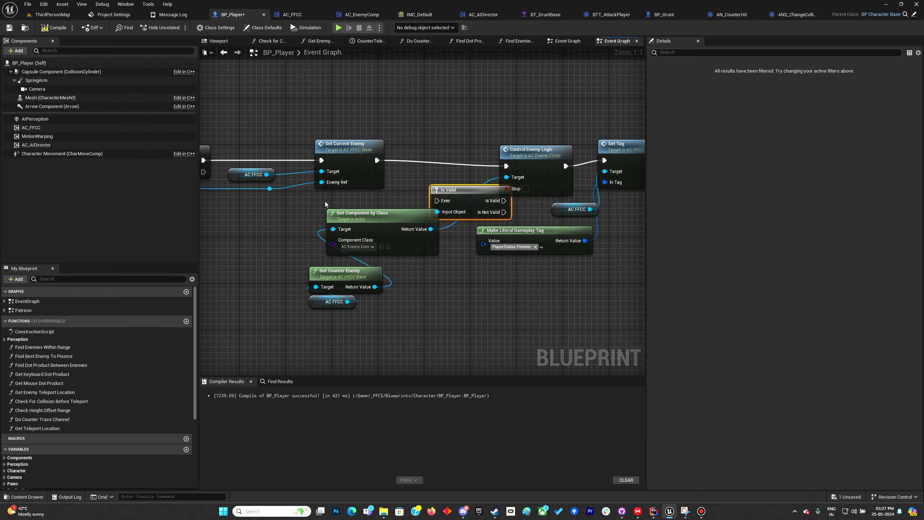
- Collapse the counter enemy nodes into a function named Reset Counter Enemy and place its call between Set Current Enemy and Set Tag
right_click(528, 165)
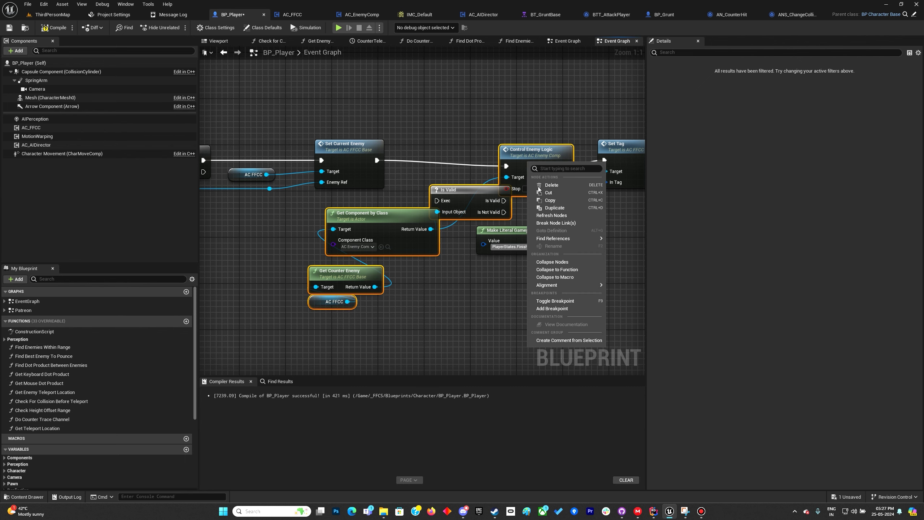
click(557, 269)
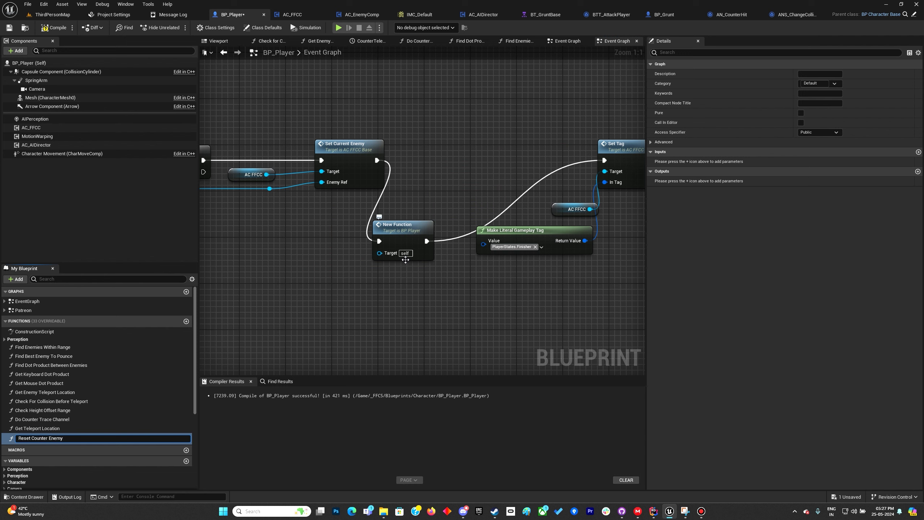
key(Return)
drag(396, 233, 430, 165)
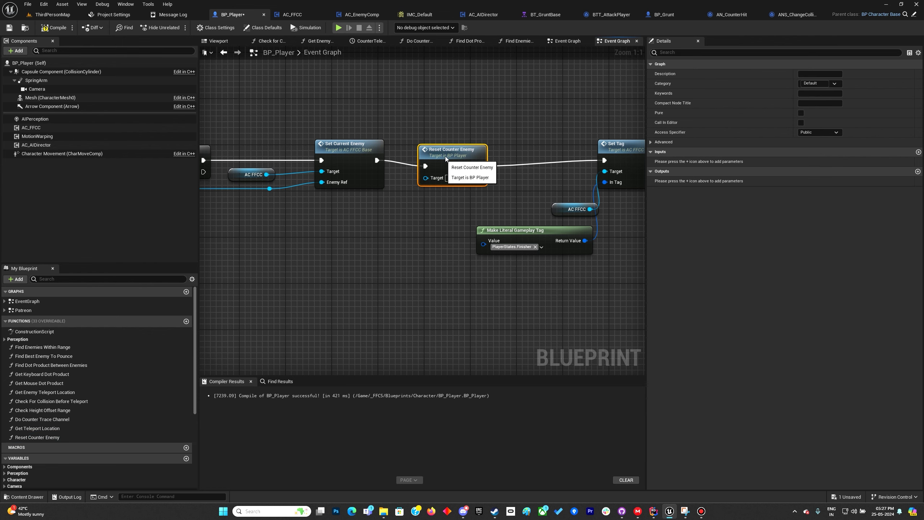
- In Reset Counter Enemy, validate Get Counter Enemy's return value with Is Valid and route execution from the entry through it to Control Enemy Logic
double_click(420, 190)
drag(295, 208, 300, 138)
right_drag(521, 145, 476, 163)
drag(495, 160, 541, 155)
right_drag(245, 198, 455, 211)
drag(427, 202, 422, 169)
drag(295, 179, 430, 180)
right_drag(496, 218, 348, 221)
scroll(348, 221, down, 1)
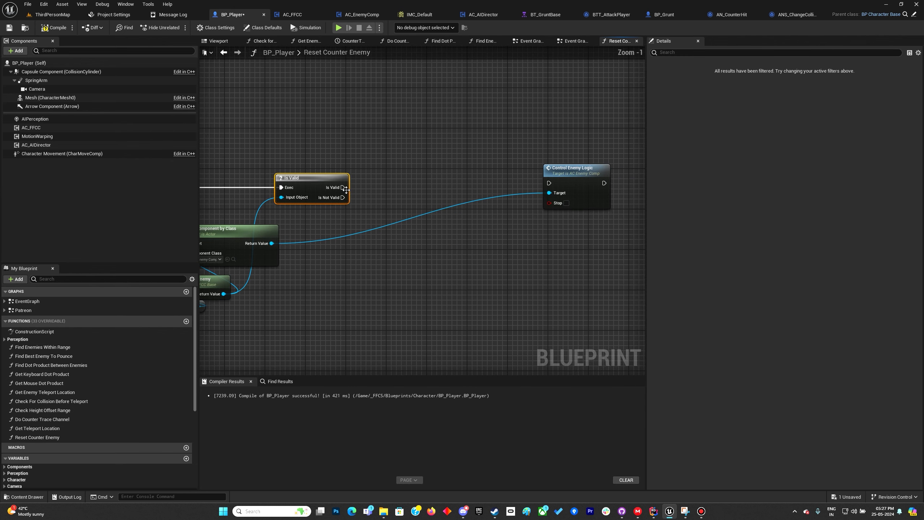
drag(343, 188, 553, 185)
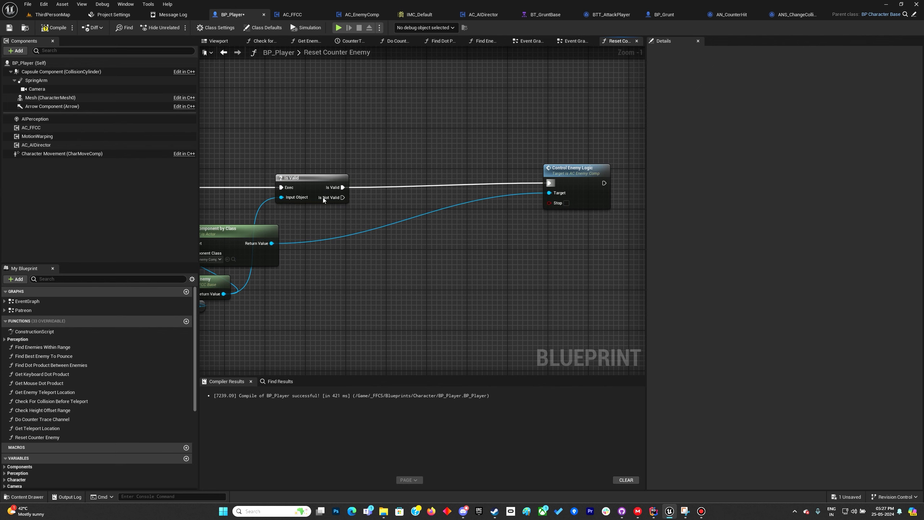
- Insert a second Is Valid check for Get Component by Class's return value before Control Enemy Logic, and compile and save
key(ctrl+v)
drag(343, 188, 430, 173)
right_drag(313, 262, 395, 278)
drag(354, 260, 465, 212)
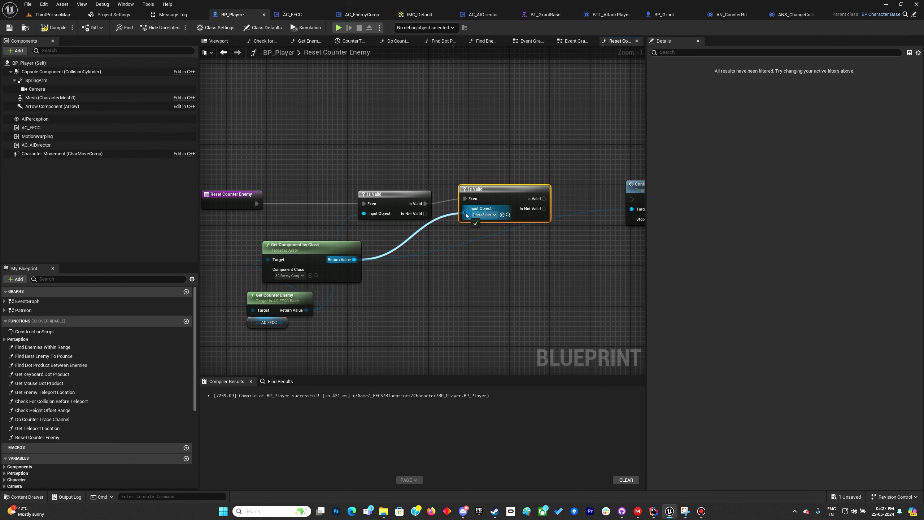
drag(516, 199, 604, 200)
click(605, 199)
click(516, 252)
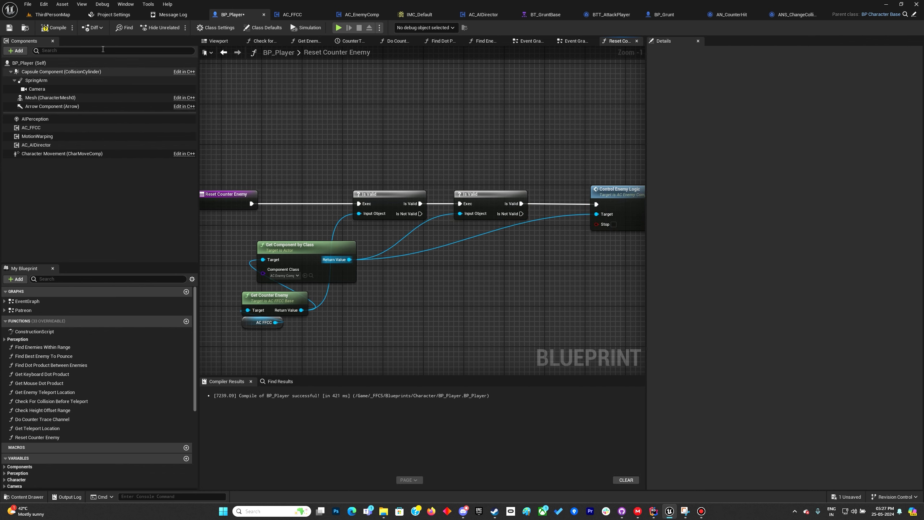
click(56, 29)
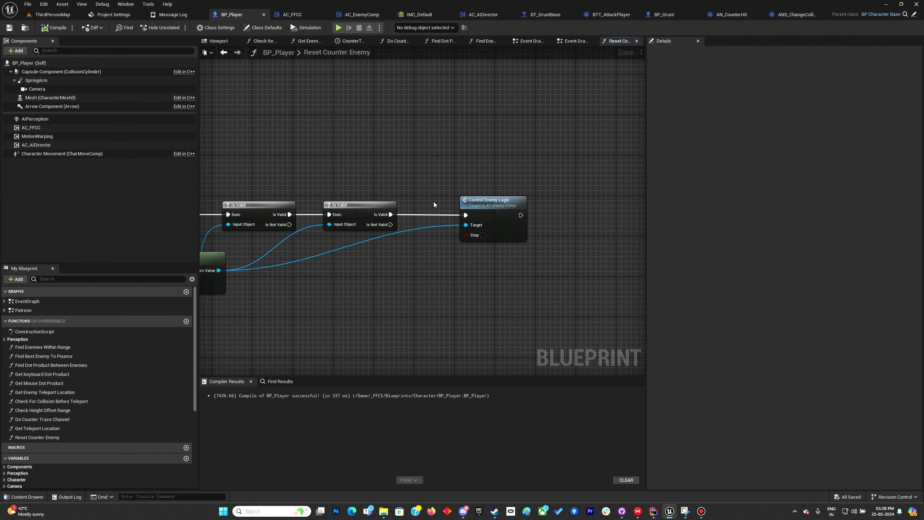
- Replace Control Enemy Logic with Set AIState to Random on the AC Enemy Comp, wired after the second Is Valid, and compile and save
drag(497, 255, 498, 257)
key(Delete)
right_drag(272, 292, 328, 277)
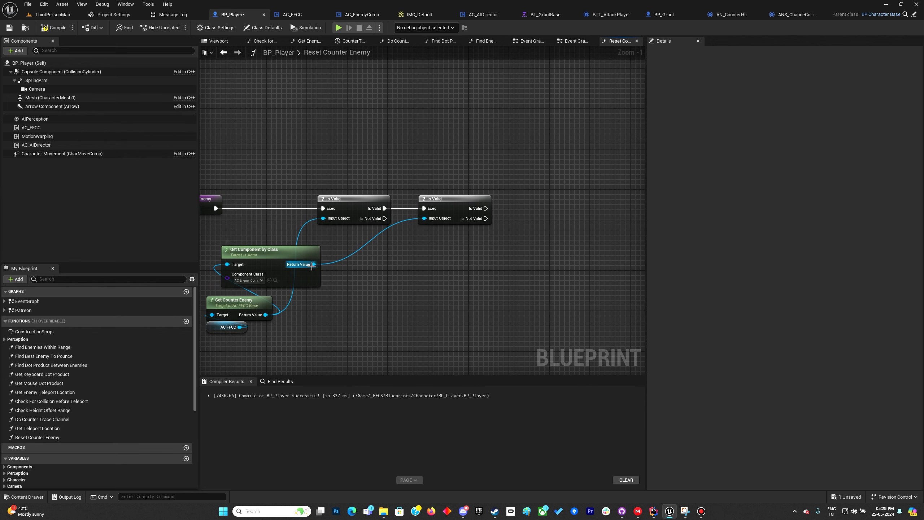
drag(495, 244, 495, 244)
text(ai)
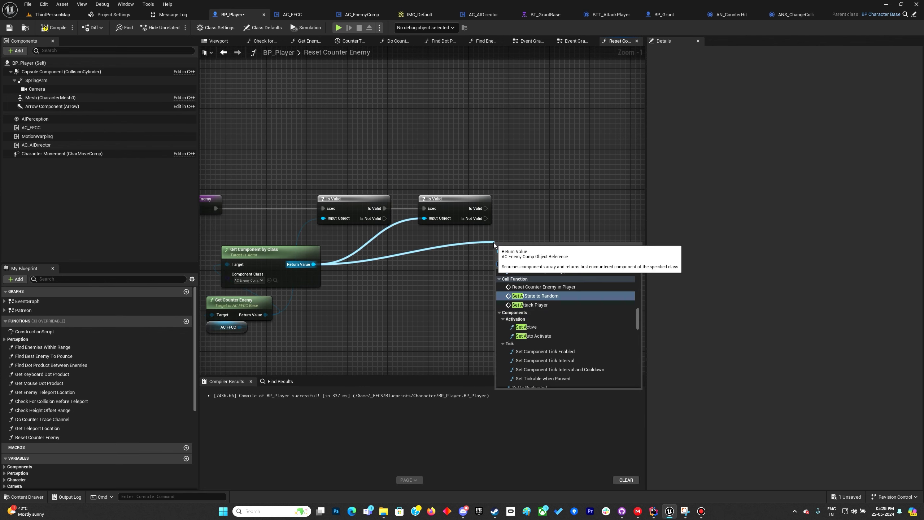
key(Return)
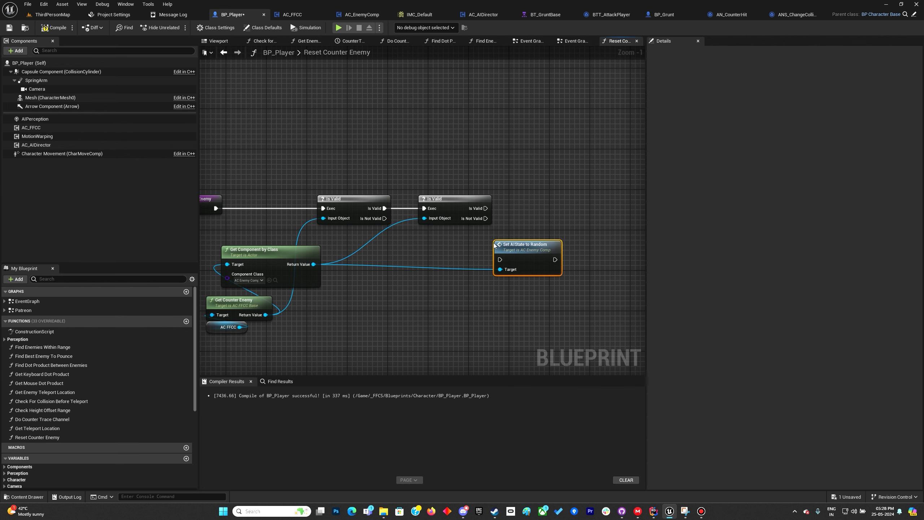
drag(484, 211, 546, 193)
click(59, 32)
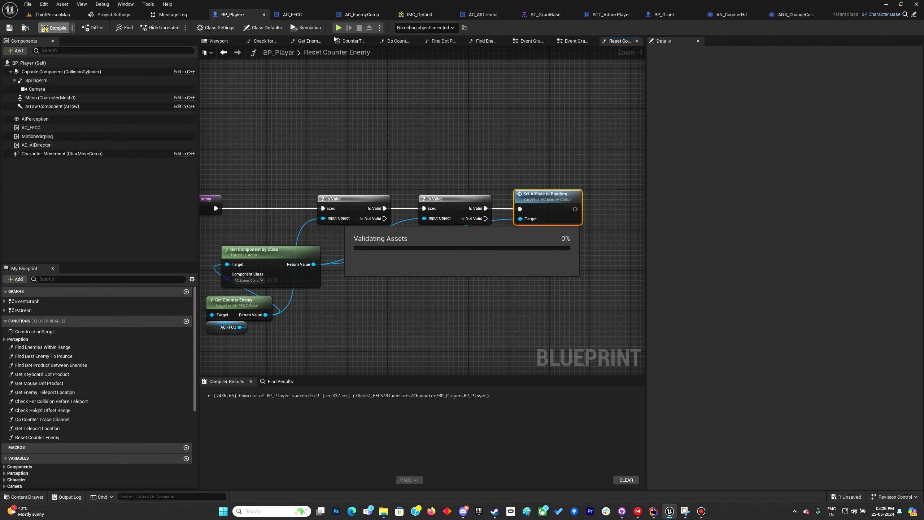
- Play test the level by moving to the enemies and attacking them repeatedly, and end the session
click(339, 28)
key(w)
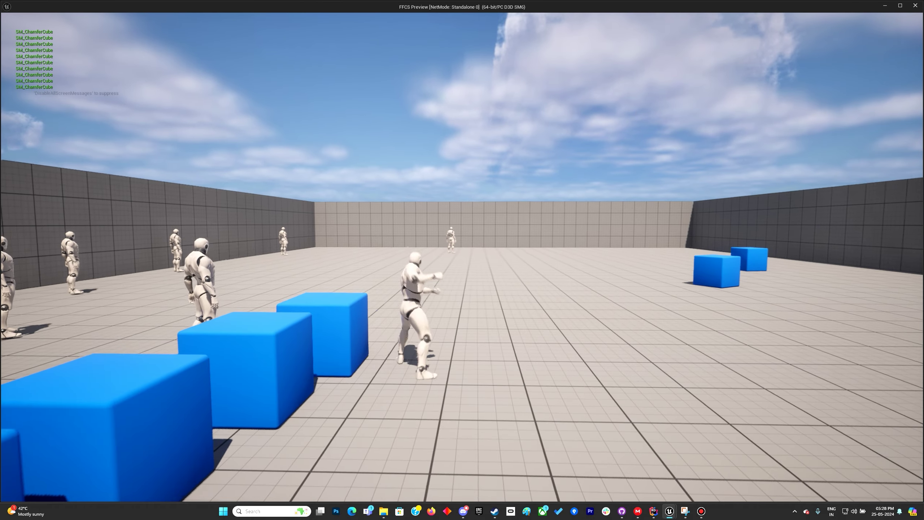
key(space)
click(462, 258)
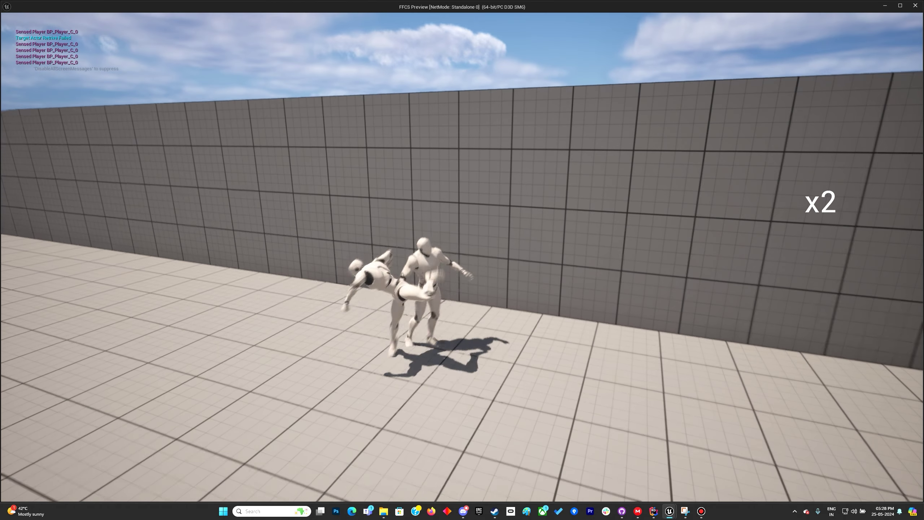
click(462, 258)
click(462, 258)
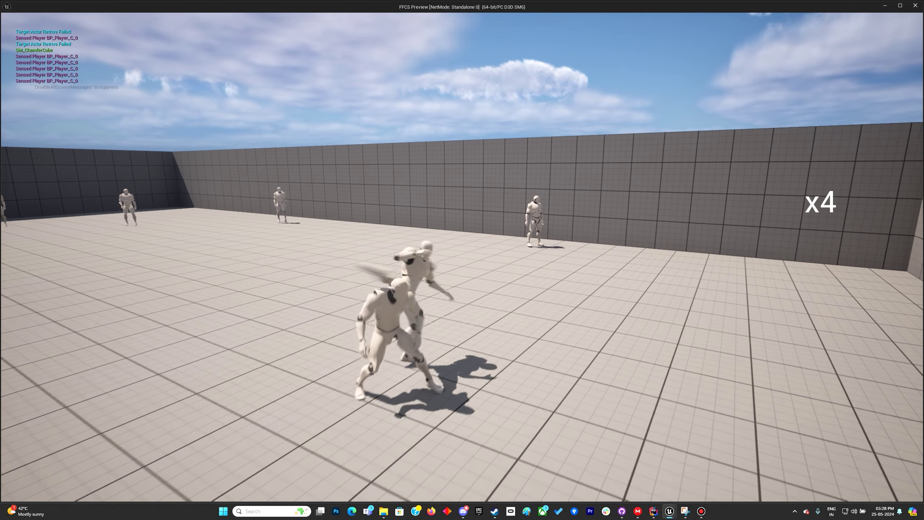
click(462, 257)
click(462, 258)
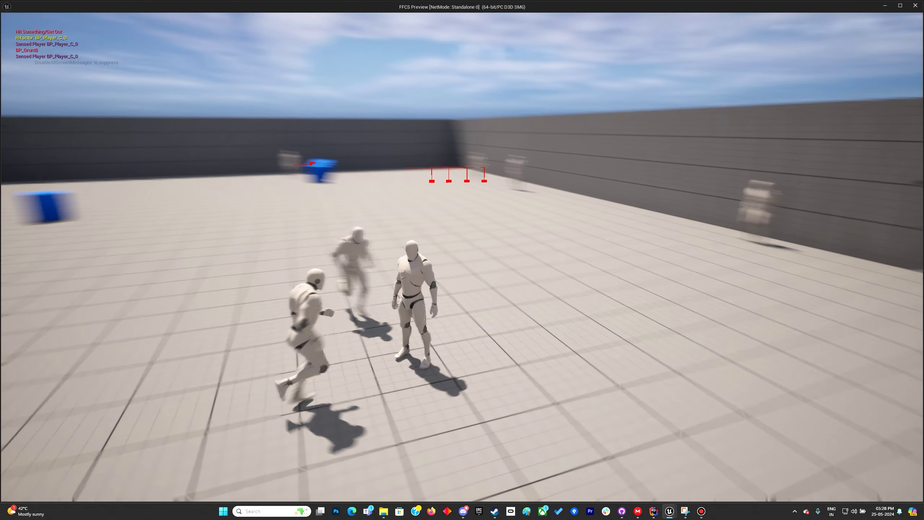
key(Escape)
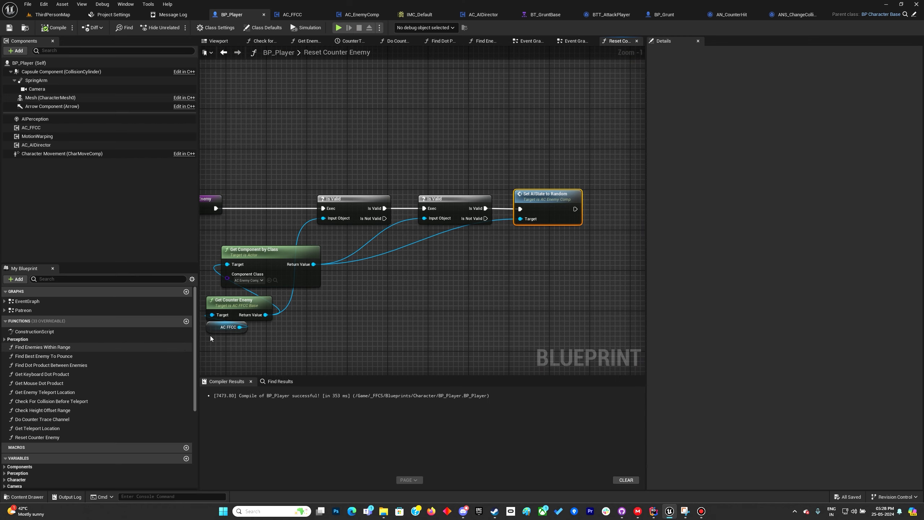
- In BT_GruntBase, set Observer aborts to Both on the Blackboard Based Condition that checks AIState is equal to Attack
double_click(29, 302)
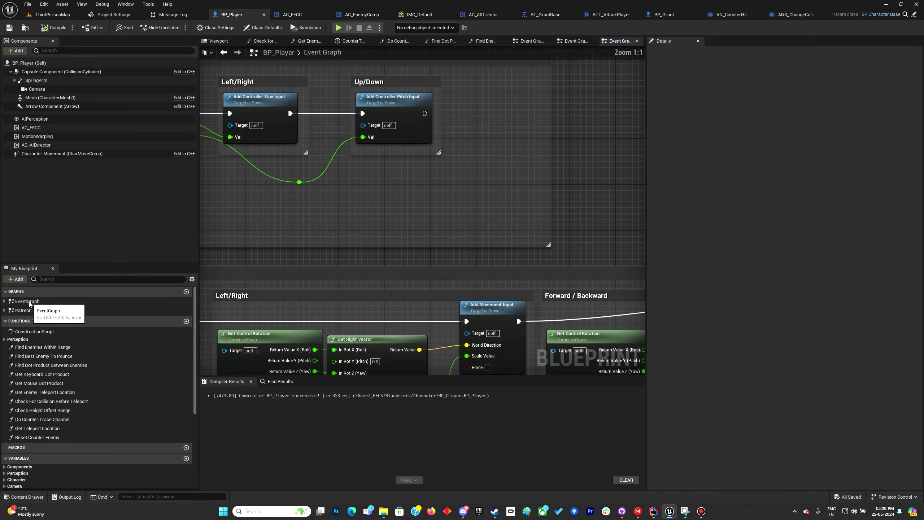
scroll(326, 210, up, 3)
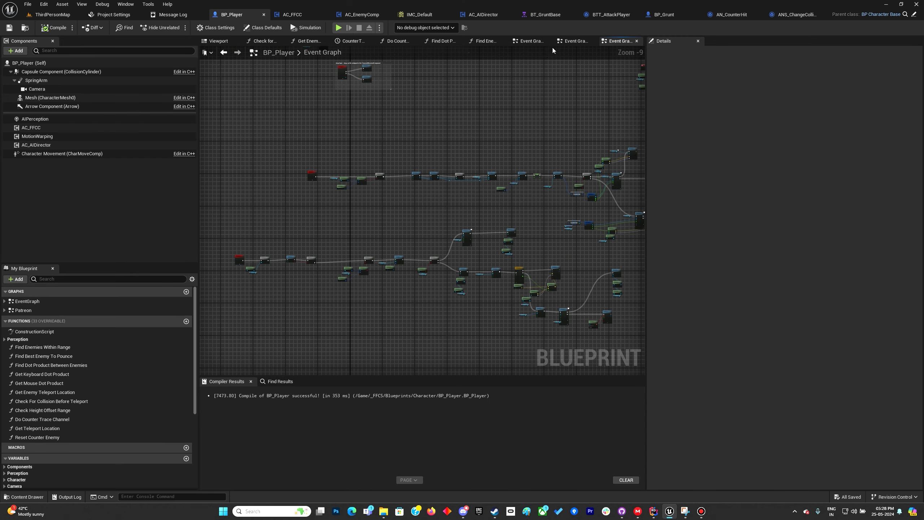
click(542, 14)
scroll(329, 207, down, 2)
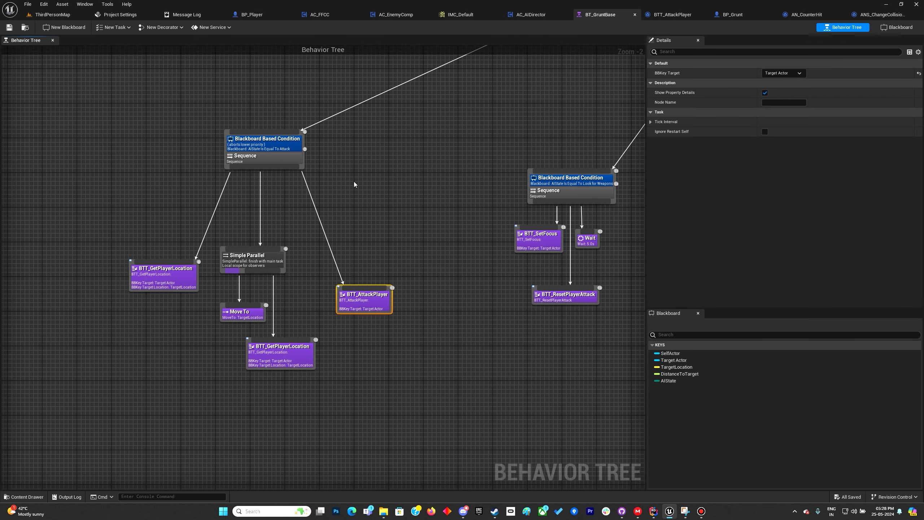
scroll(270, 318, up, 1)
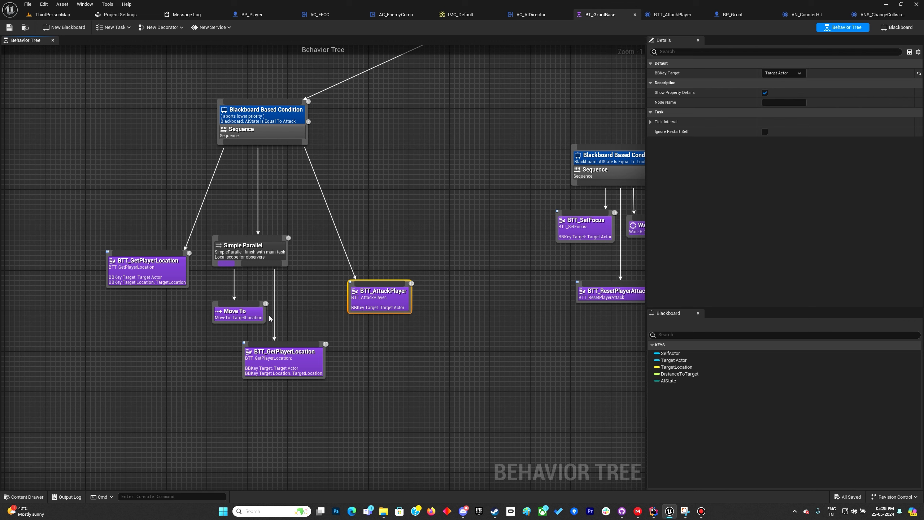
click(279, 121)
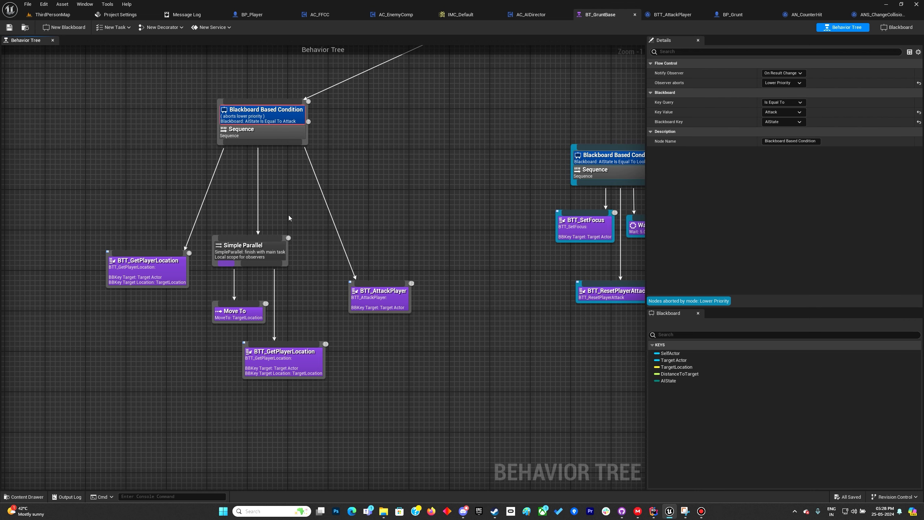
click(790, 85)
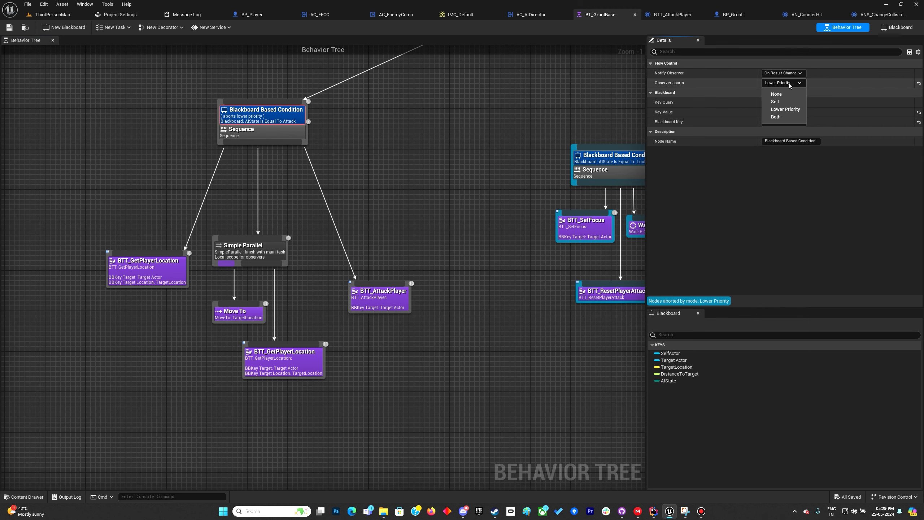
click(779, 117)
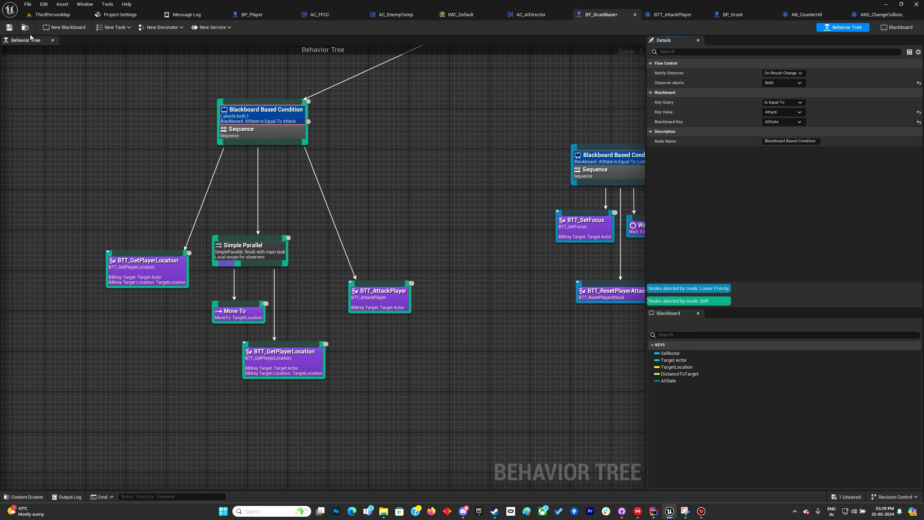
- Save the behavior tree, then play test ThirdPersonMap by attacking an enemy repeatedly to build the combo and countering
click(67, 15)
click(177, 28)
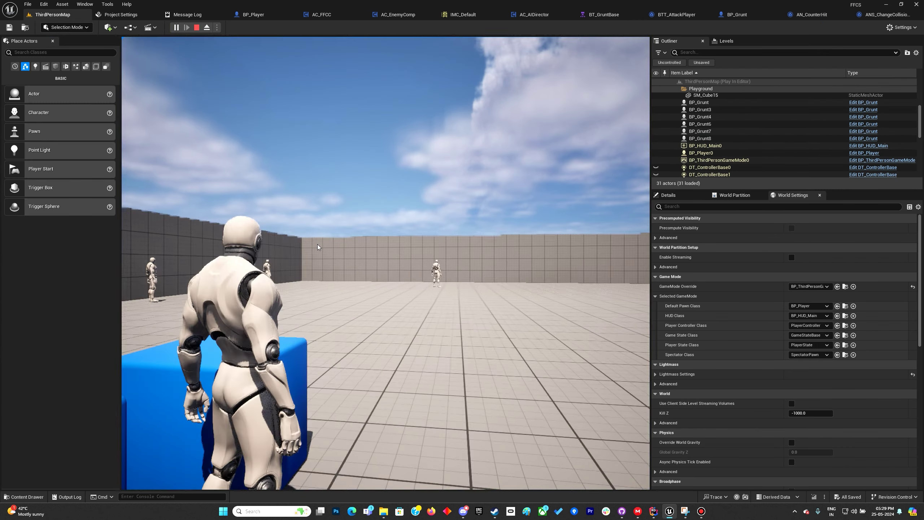
click(320, 244)
click(320, 244)
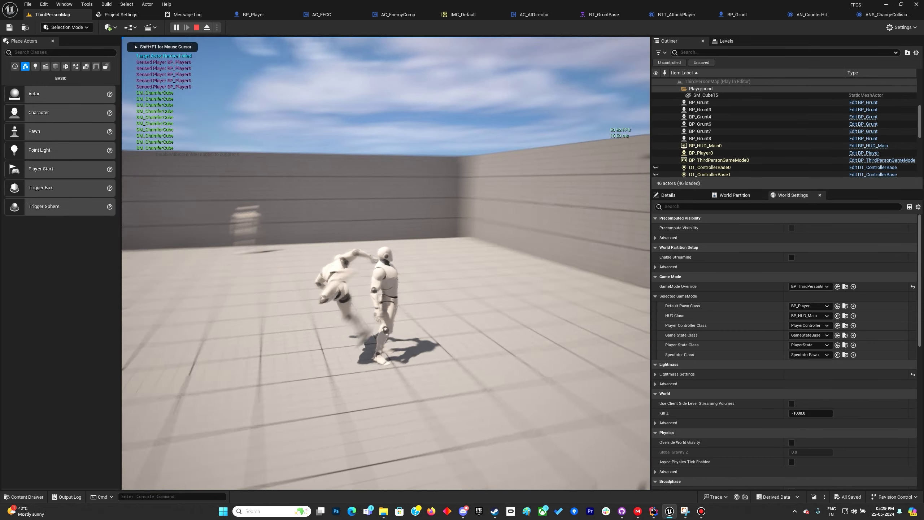
click(320, 244)
click(320, 244)
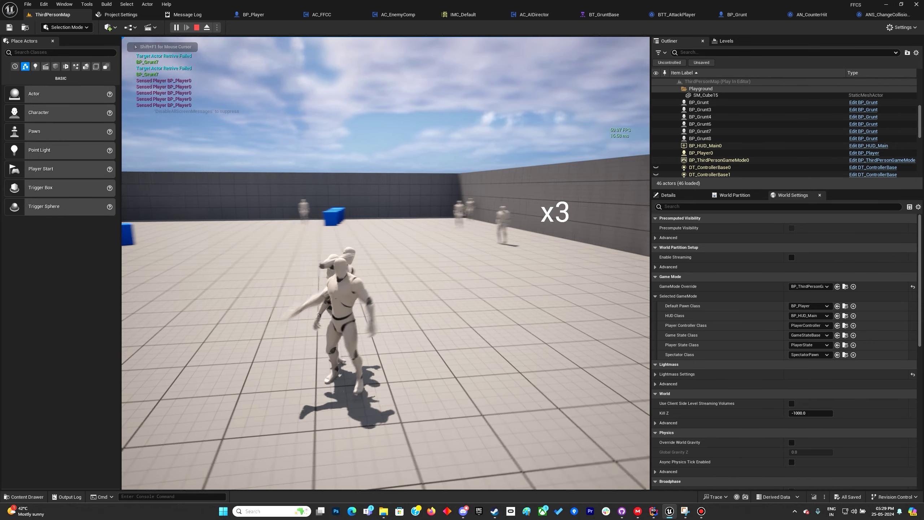
click(320, 244)
click(320, 243)
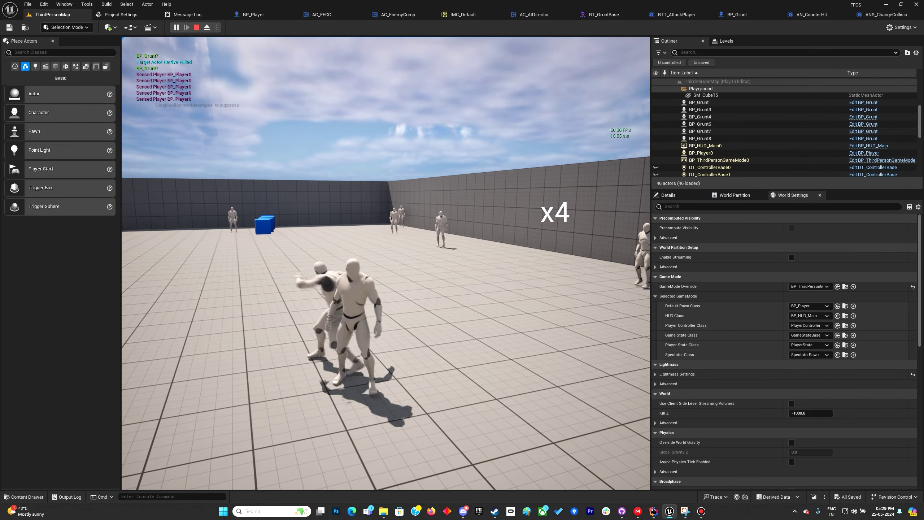
key(space)
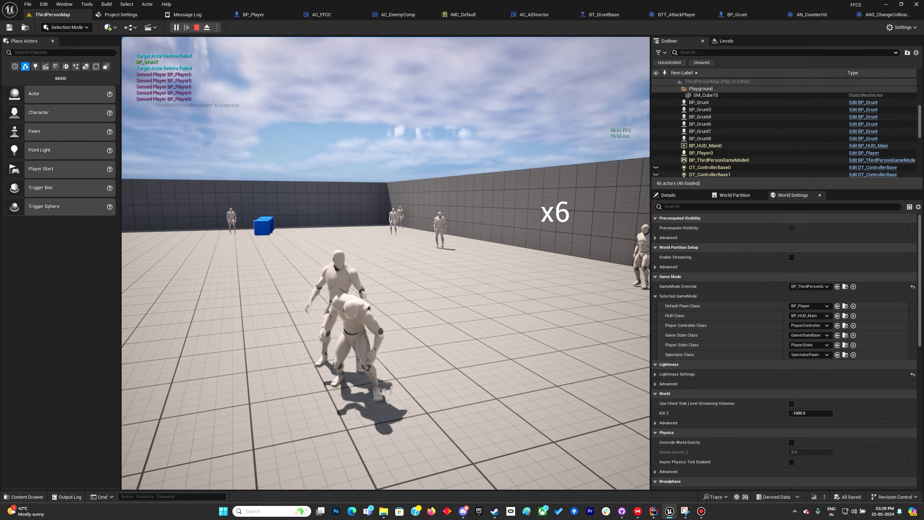
key(space)
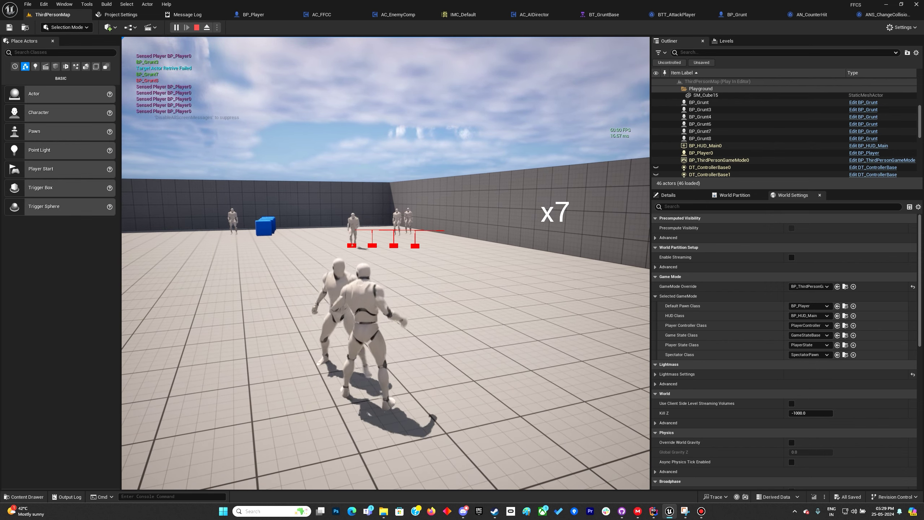
key(space)
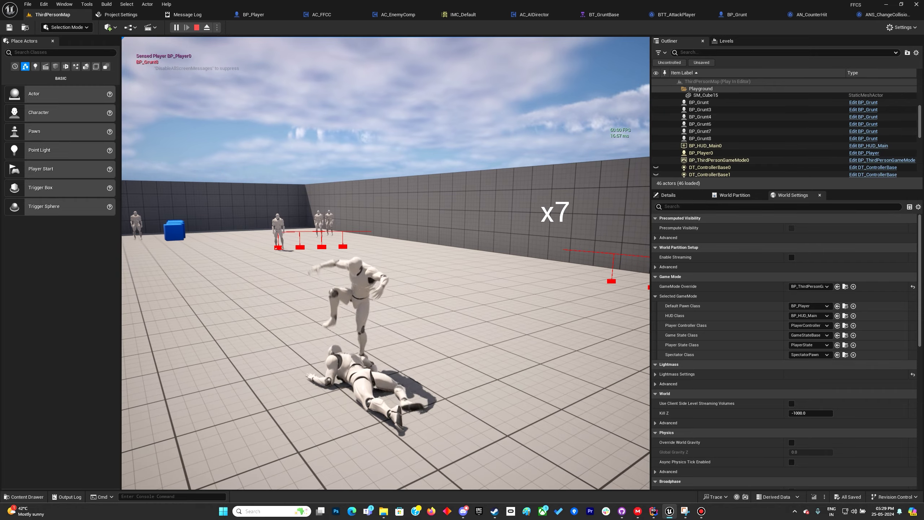
- Move on to the remaining enemies and attack them, inspect a grunt's AI debug information, and end the play session
key(w)
key(space)
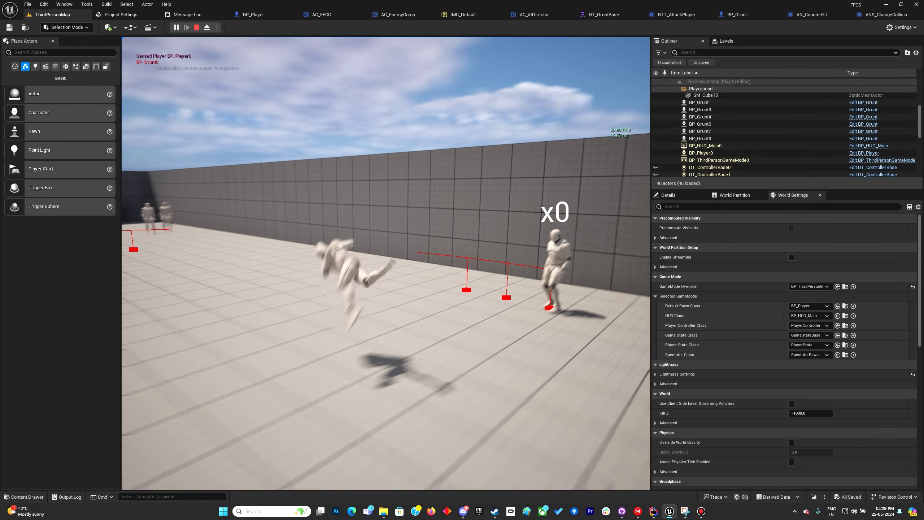
key(space)
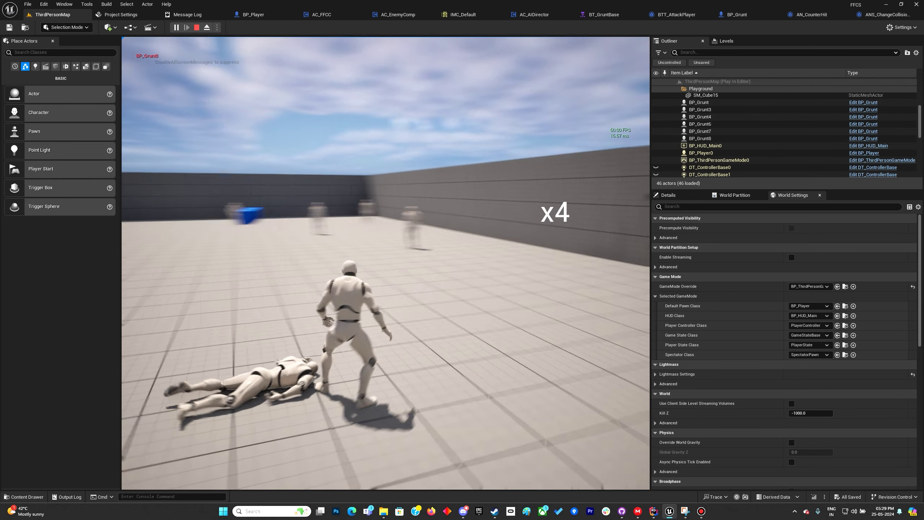
key(space)
key(apostrophe)
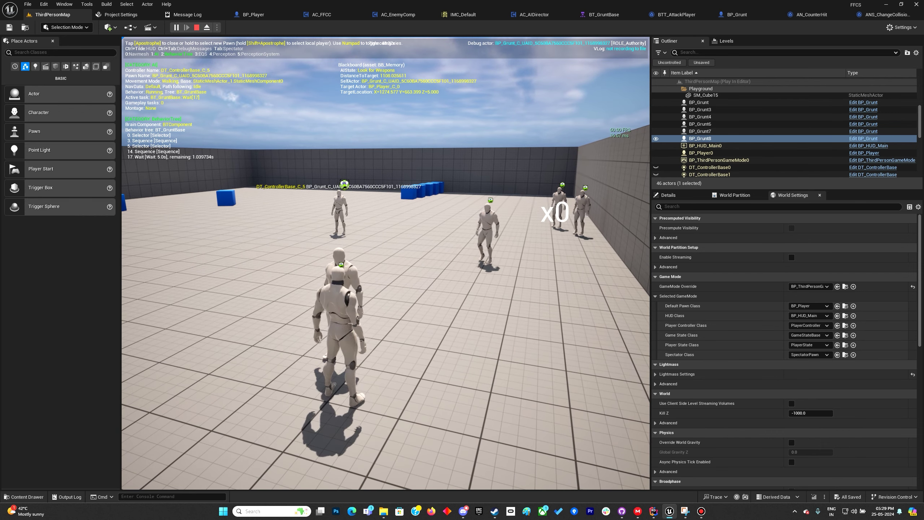
key(Escape)
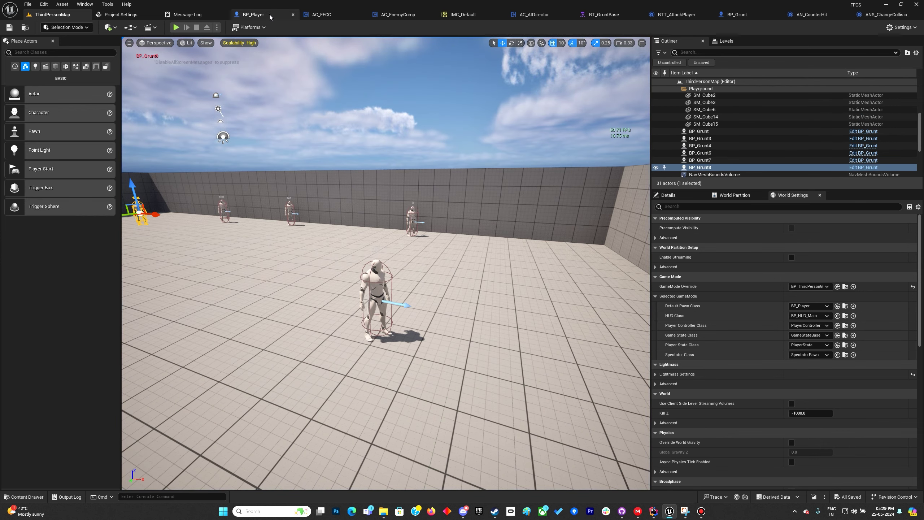
- In AC_FFCC's Event Graph, duplicate the Counter getter from Event Combo Counter and place it after the Combo Counter Timer Handle setter
click(270, 15)
scroll(335, 215, up, 1)
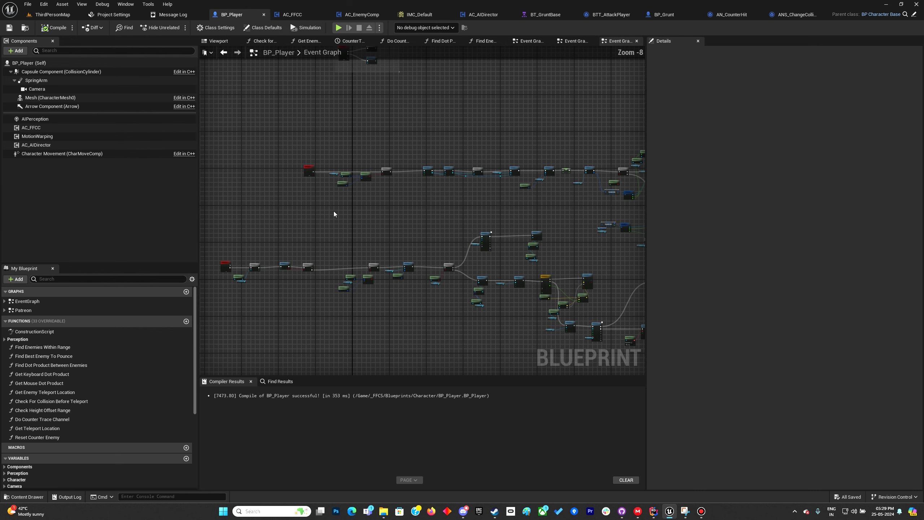
right_drag(390, 219, 333, 221)
click(295, 16)
scroll(415, 157, down, 5)
scroll(324, 223, up, 3)
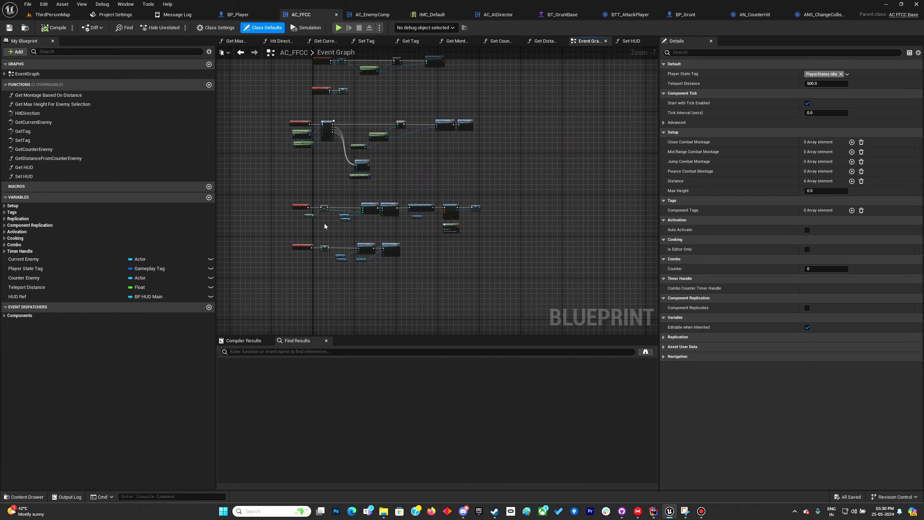
scroll(323, 207, up, 2)
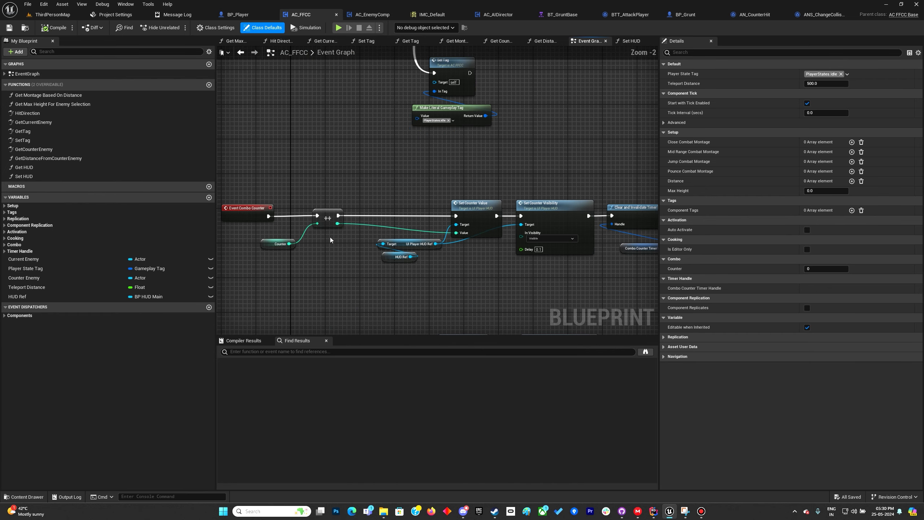
click(279, 247)
key(ctrl+c)
right_drag(546, 310, 437, 261)
key(ctrl+v)
right_drag(404, 309, 359, 297)
scroll(408, 270, up, 2)
- Feed the copied Counter getter into an integer % (modulo) node with a divisor of 6
drag(426, 248, 473, 248)
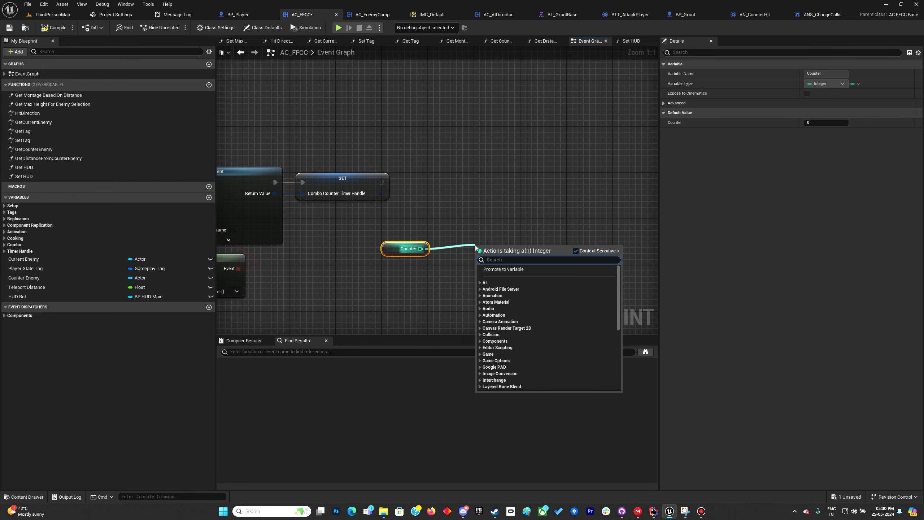
text(%)
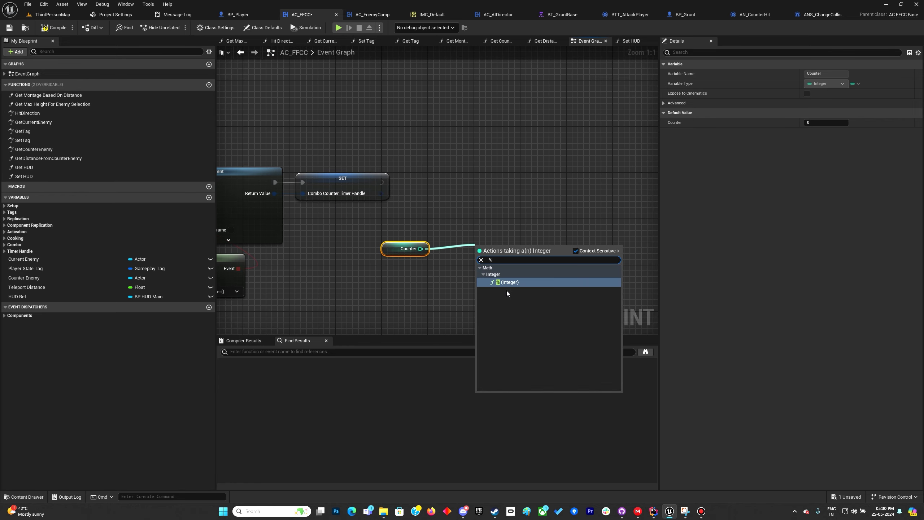
click(507, 283)
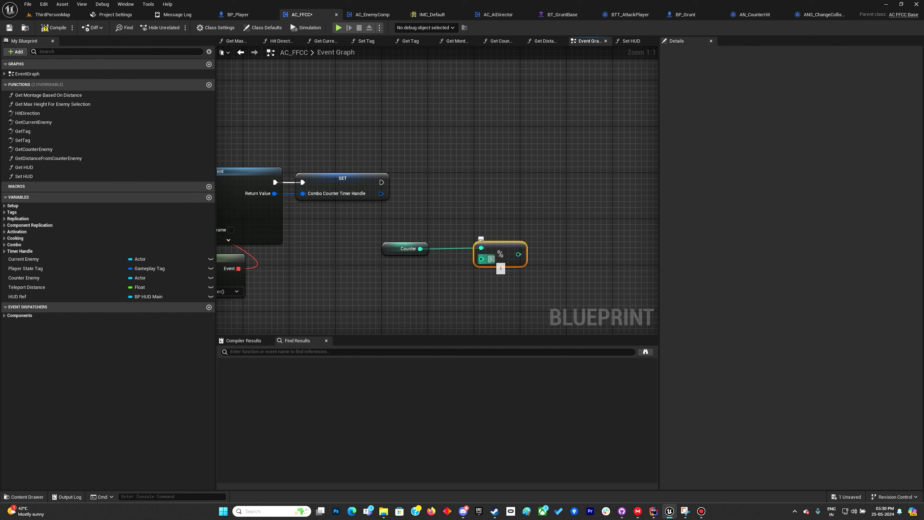
click(518, 220)
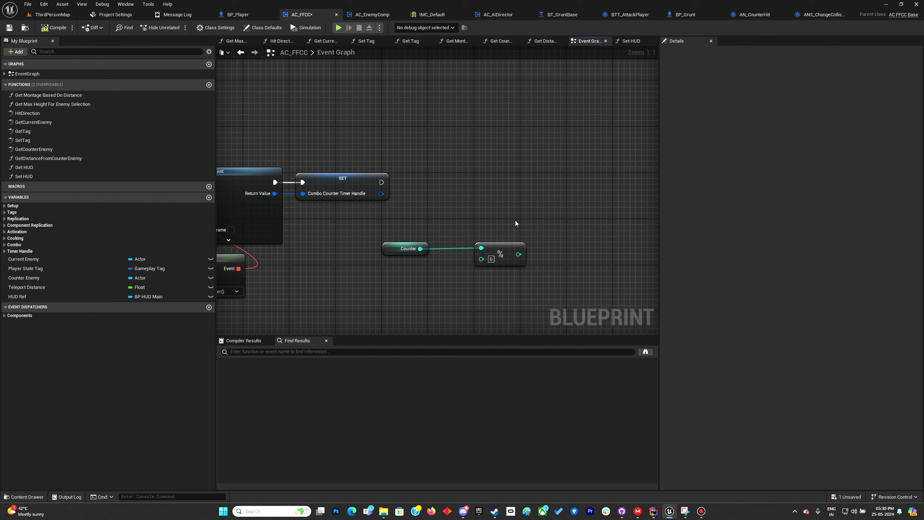
- Compare the modulo result with 0 using an Equal node, and line up the modulo and Equal nodes beside Counter
drag(518, 255, 556, 248)
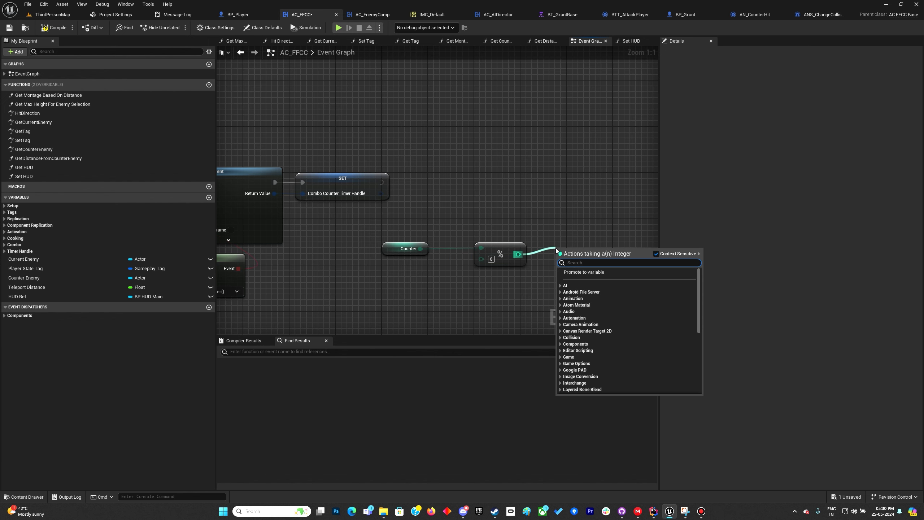
text(==)
key(Return)
right_drag(563, 238, 464, 256)
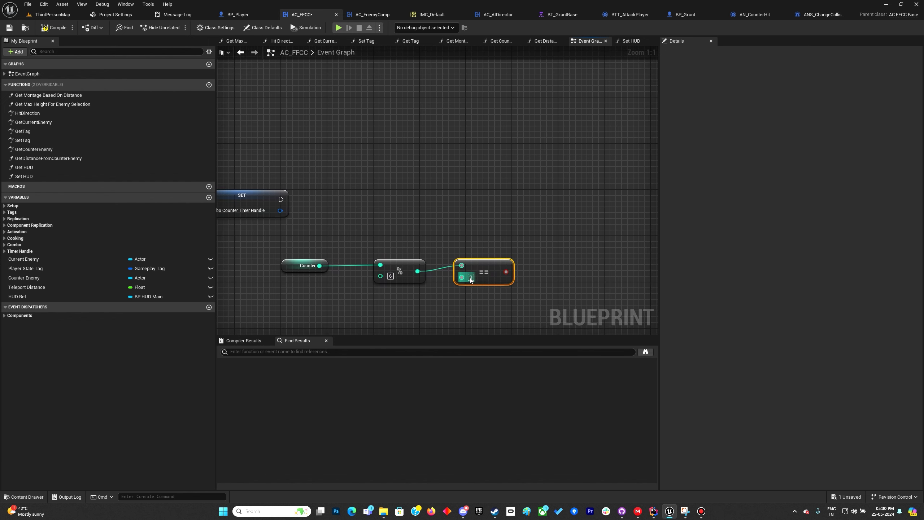
drag(475, 271, 470, 277)
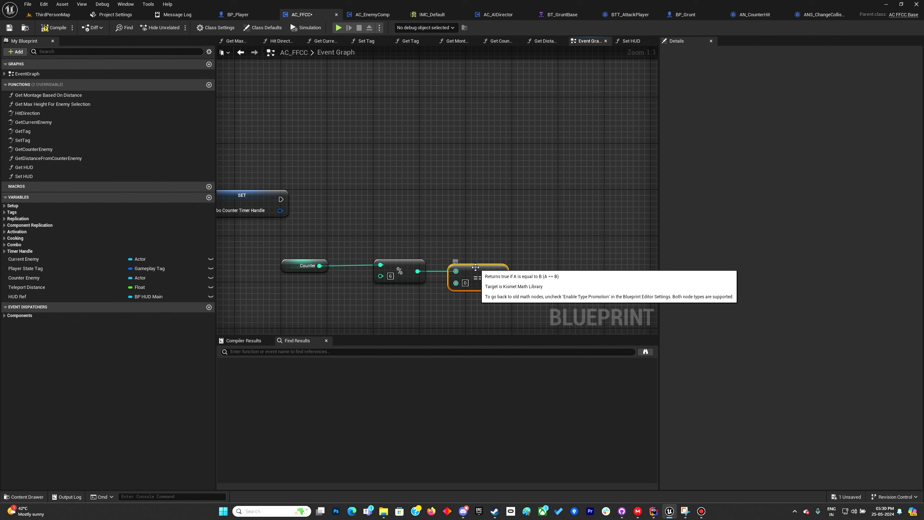
drag(390, 270, 363, 282)
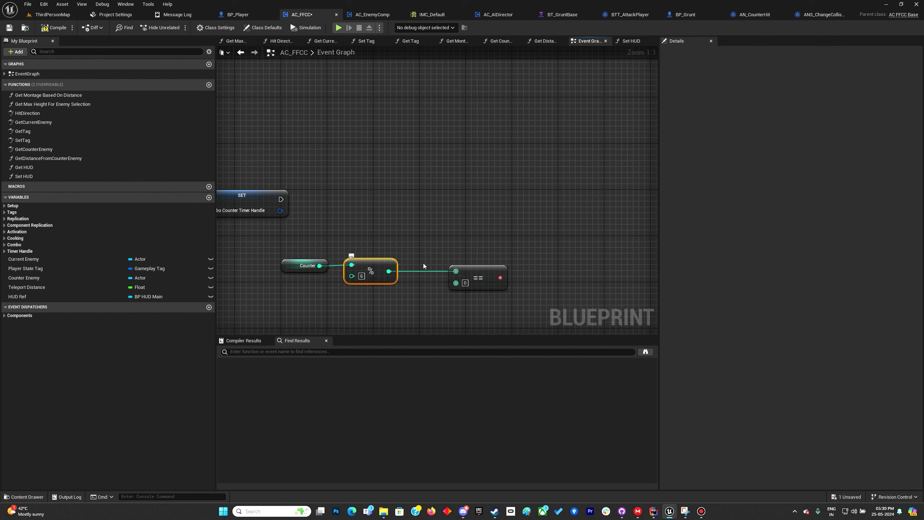
drag(494, 269, 464, 269)
- Add a Branch executed after the Combo Counter Timer Handle setter, with the Equal result as its condition
click(419, 173)
click(418, 173)
drag(282, 199, 491, 196)
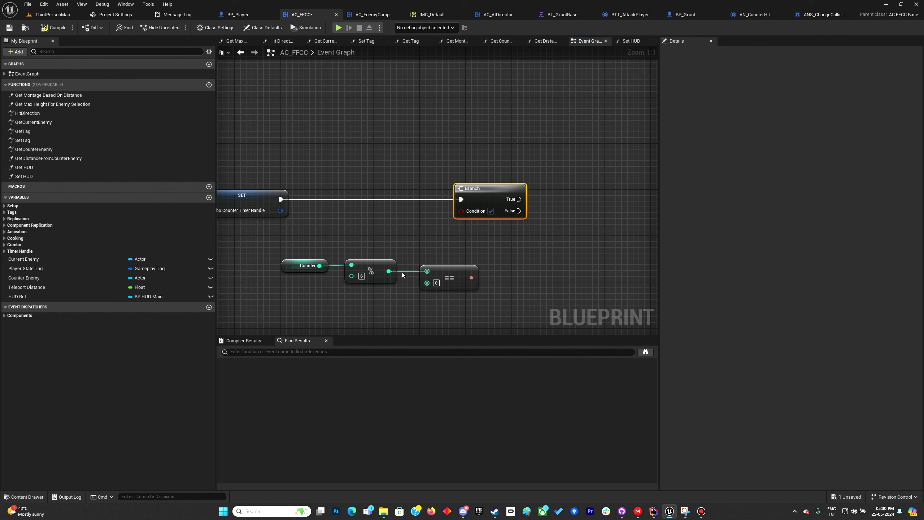
drag(472, 277, 480, 215)
right_drag(481, 235, 390, 259)
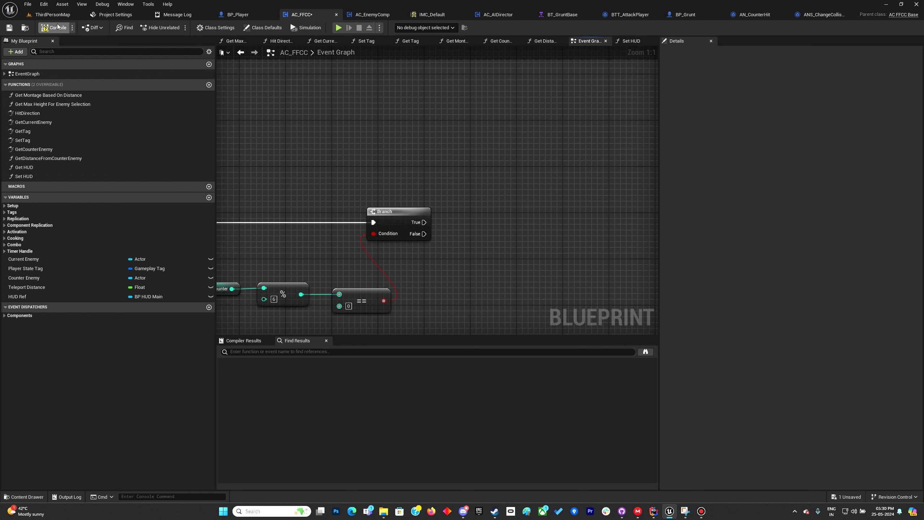
- Create a Boolean variable named Finisher and set it to true from the Branch's True output
click(209, 197)
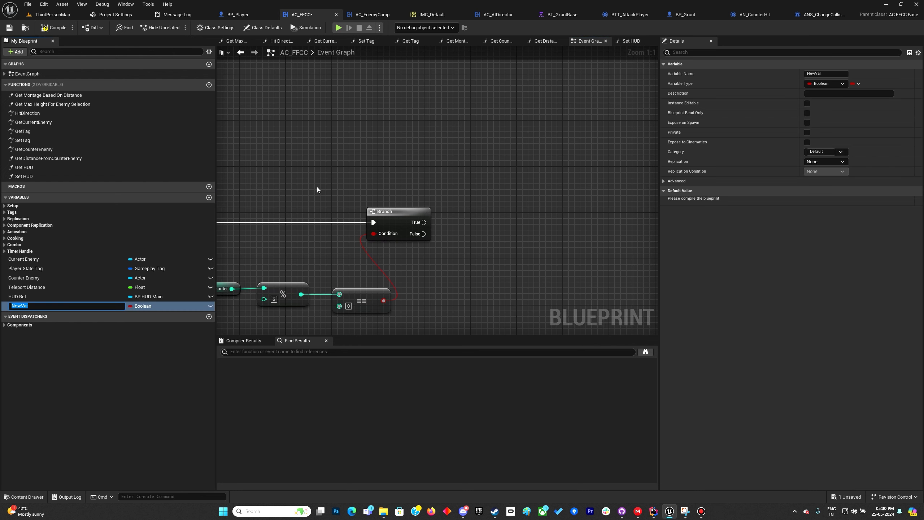
text(Finisher)
key(Return)
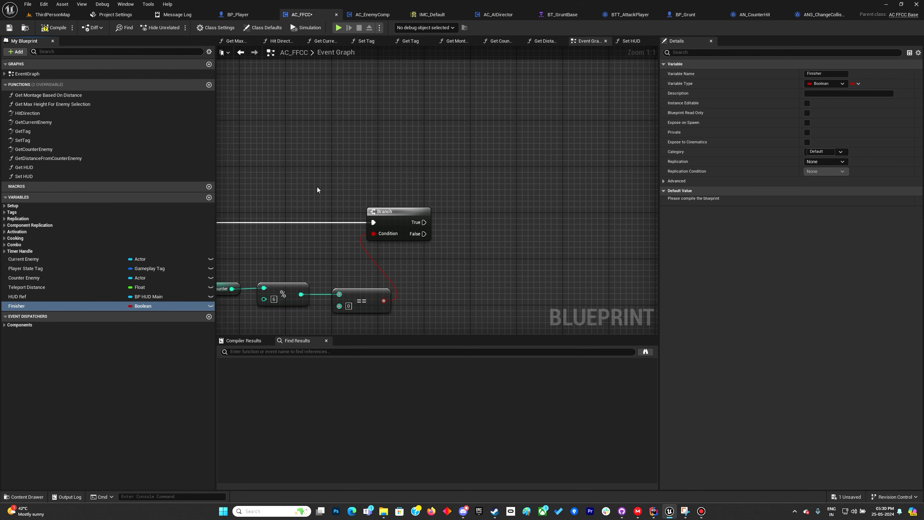
drag(64, 303, 524, 236)
click(428, 293)
right_drag(428, 294, 449, 224)
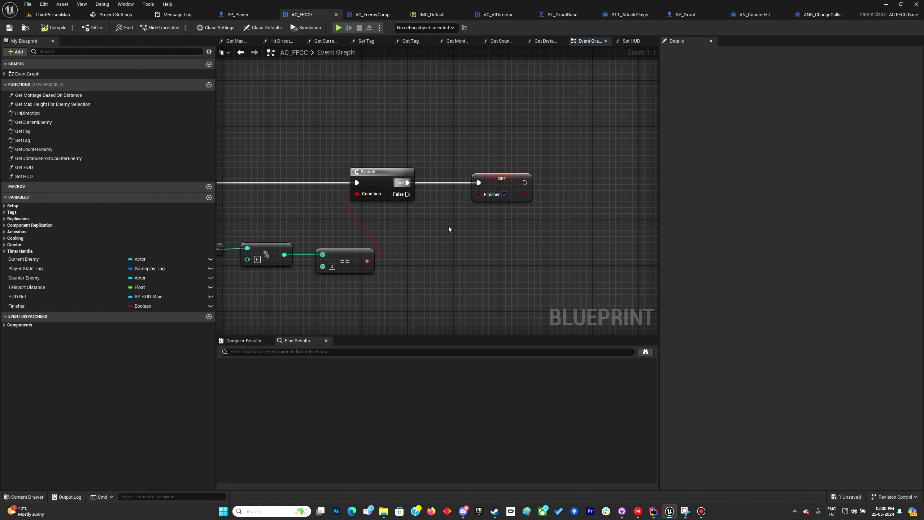
- Add a second Branch on the first Branch's False output and place a Finisher getter beside it for its condition
click(448, 229)
drag(407, 194, 467, 237)
click(418, 269)
drag(67, 309, 433, 272)
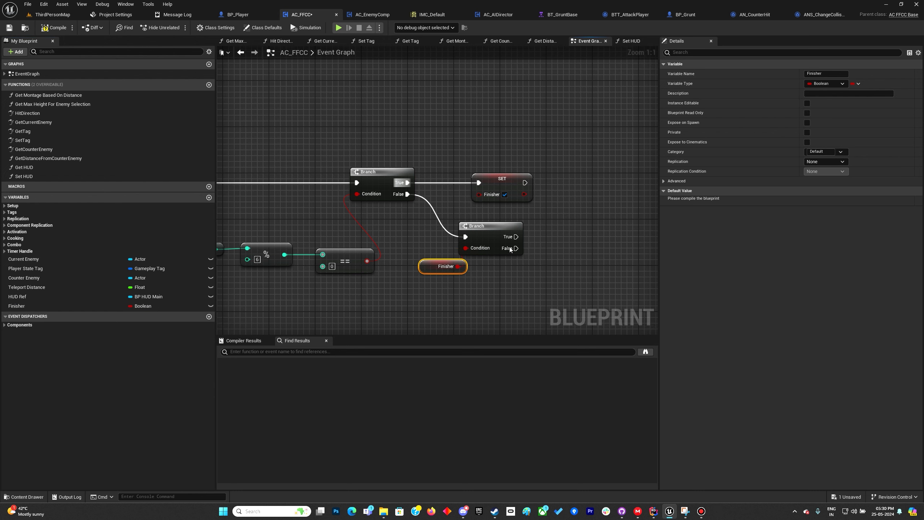
right_drag(505, 274, 415, 277)
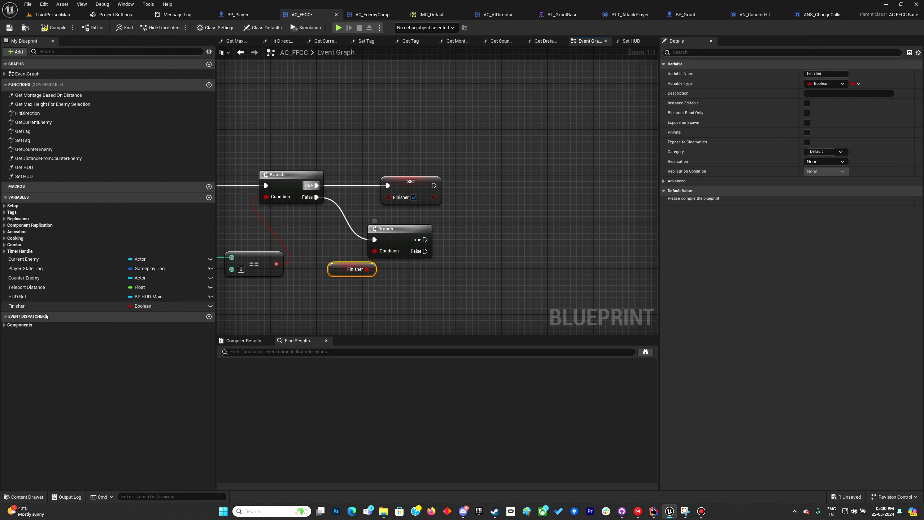
- Set Finisher to false from the second Branch's False output, and space out the Finisher getter and the True-side setter
click(36, 306)
drag(427, 252, 428, 253)
drag(497, 259, 526, 258)
right_drag(399, 296, 493, 289)
drag(441, 263, 422, 275)
click(520, 261)
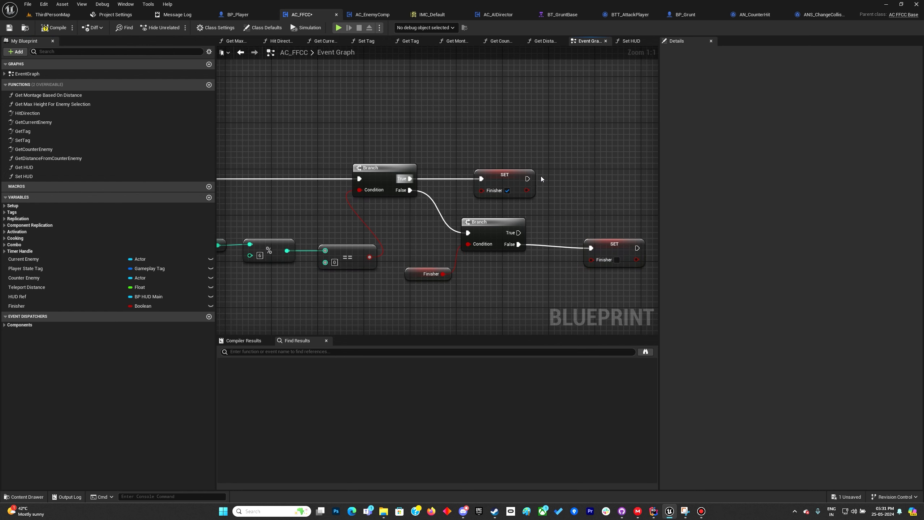
drag(506, 176, 546, 176)
right_drag(456, 199, 509, 197)
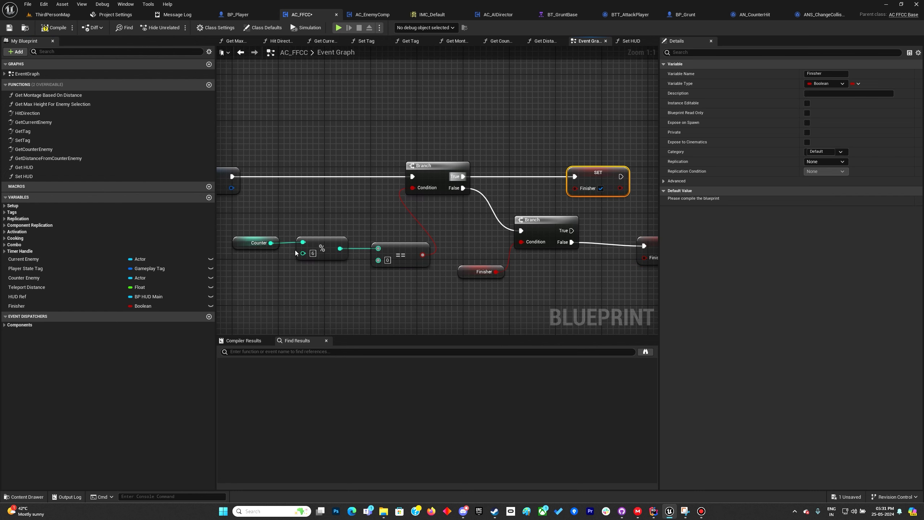
drag(252, 216, 396, 282)
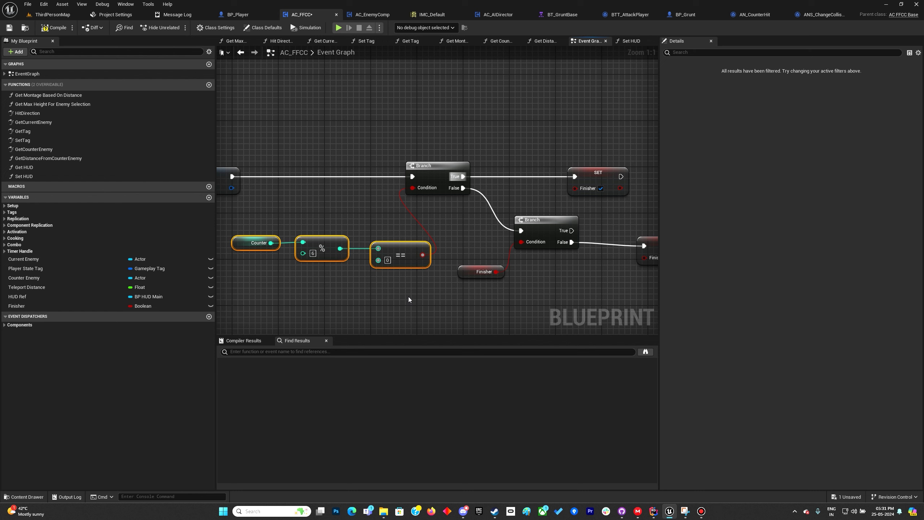
right_drag(410, 296, 319, 289)
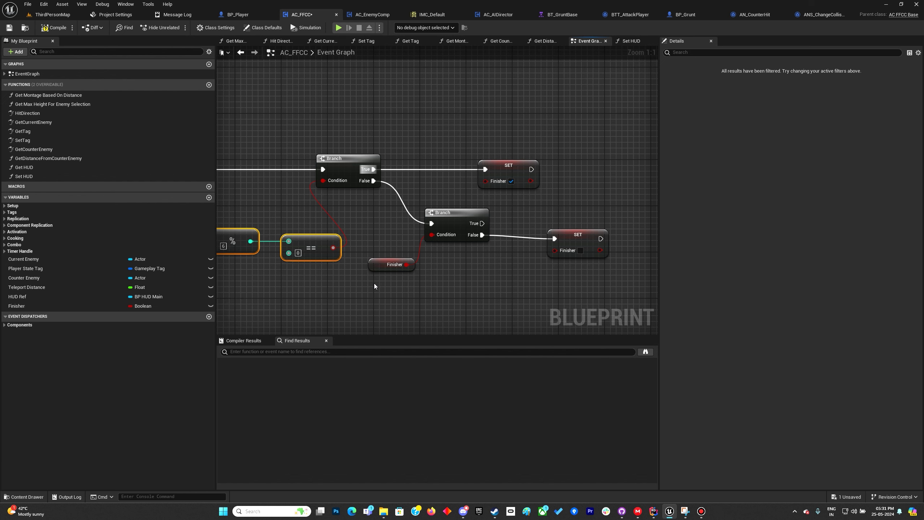
right_drag(499, 188, 468, 205)
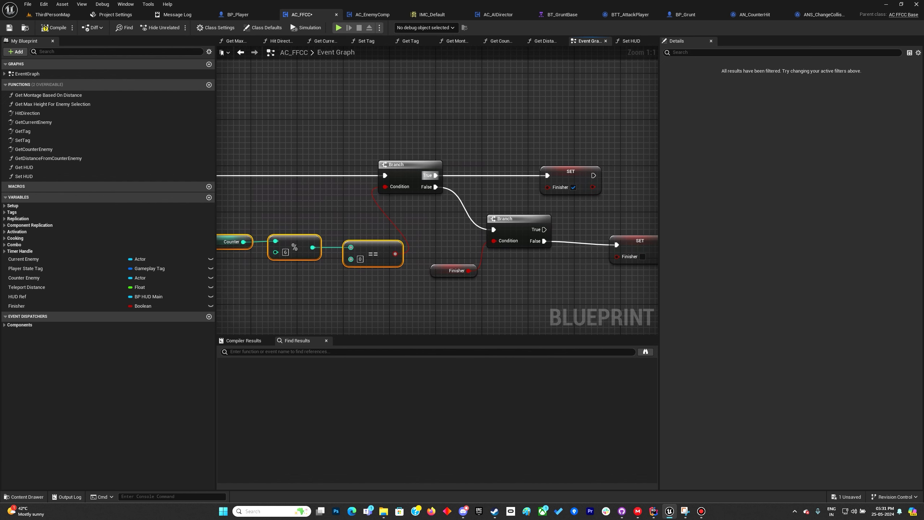
right_drag(580, 188, 455, 178)
click(445, 162)
right_drag(341, 243, 368, 254)
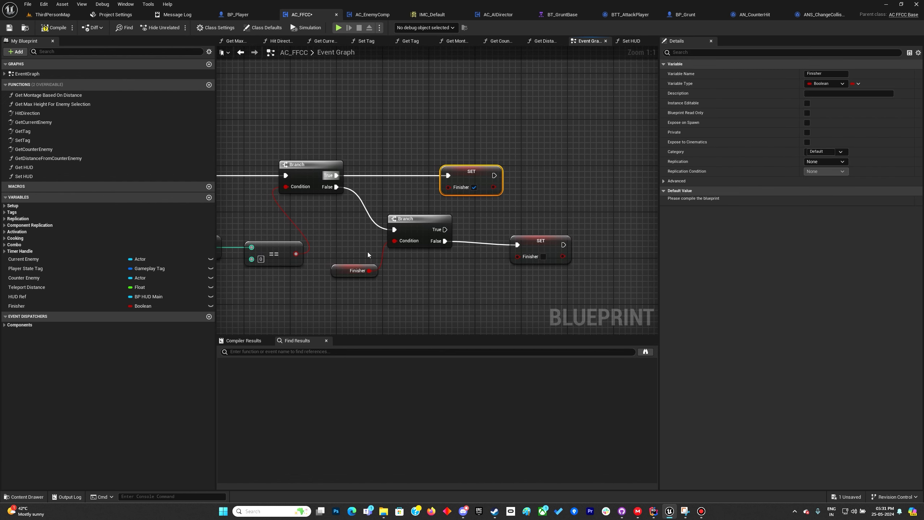
- Create a new function named Set Finisher
click(209, 85)
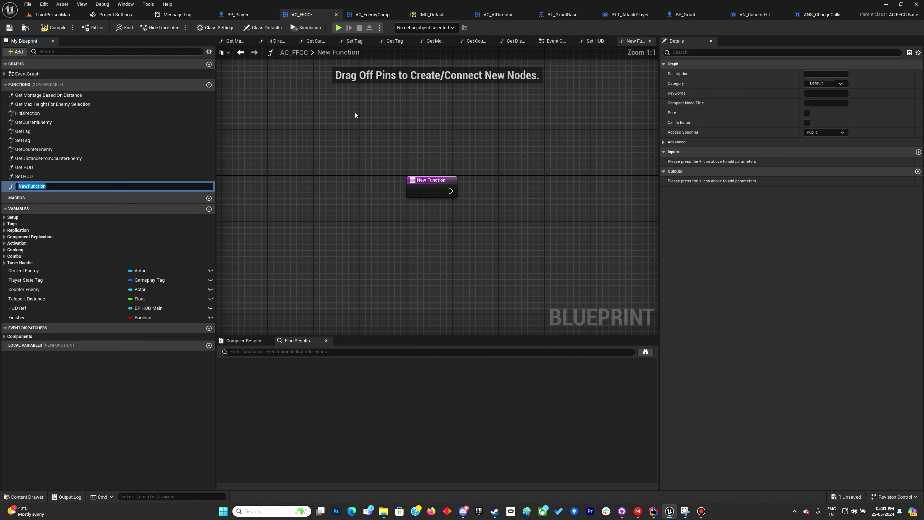
text(Set)
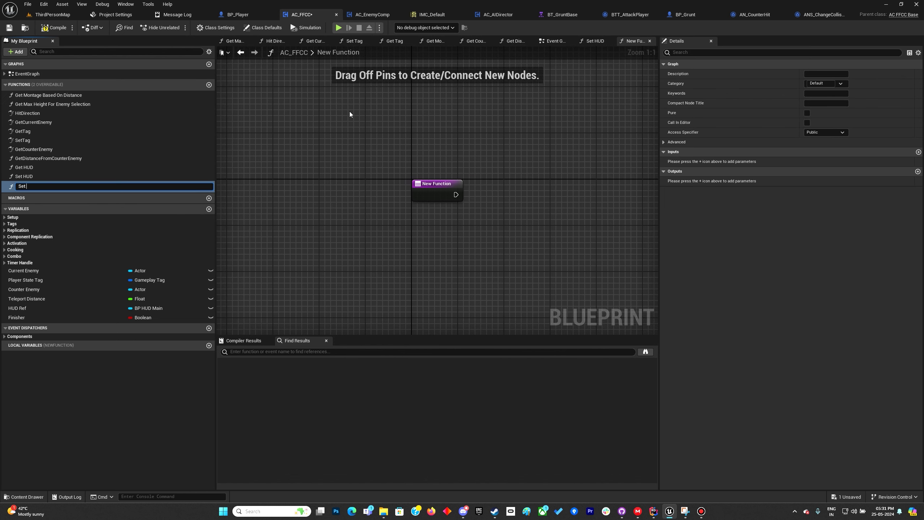
text( Finisher)
key(Return)
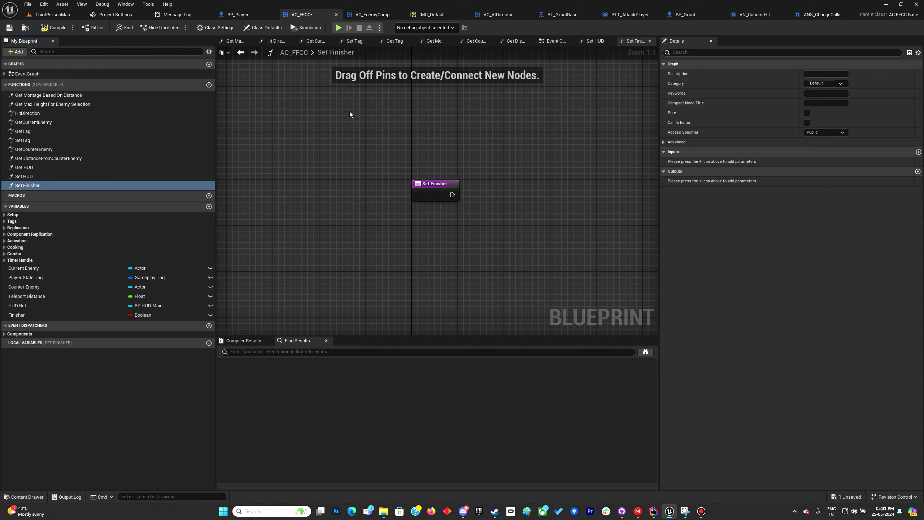
- Create another function named Get Finisher
click(208, 85)
text(Ge)
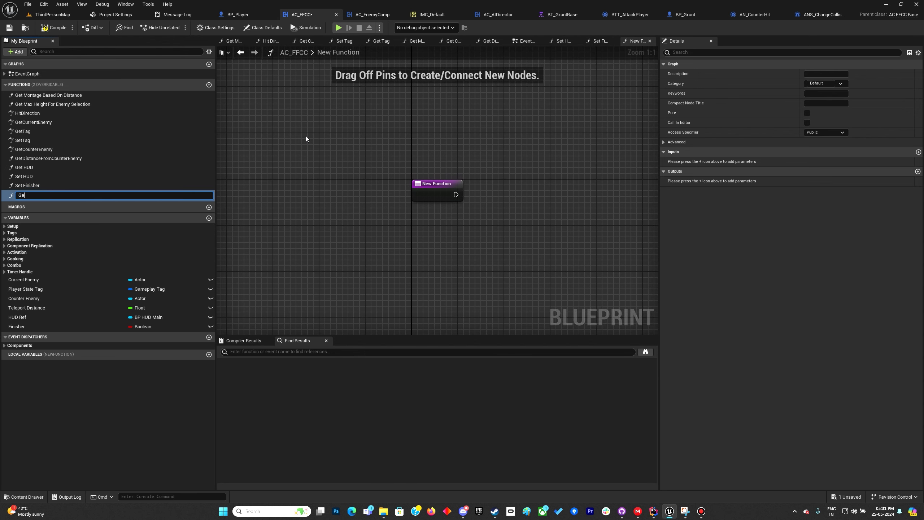
text(t FInisher)
key(Return)
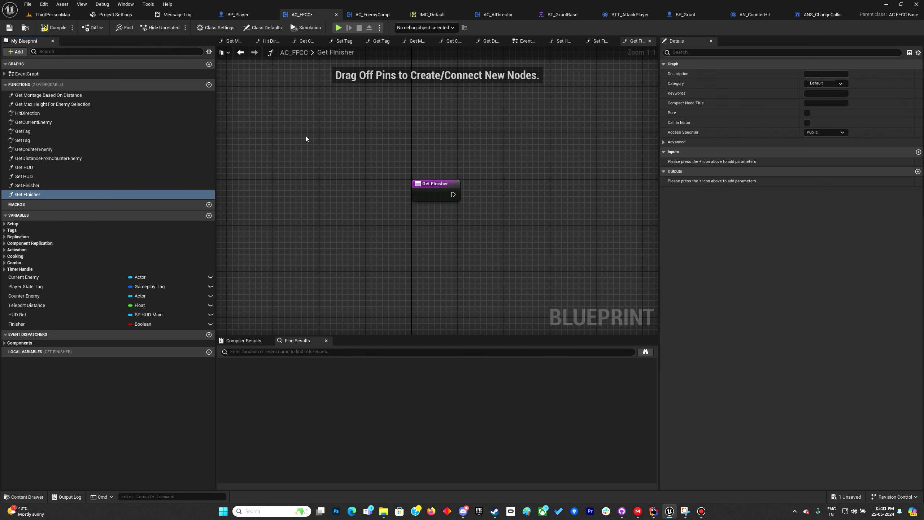
right_drag(305, 136, 233, 154)
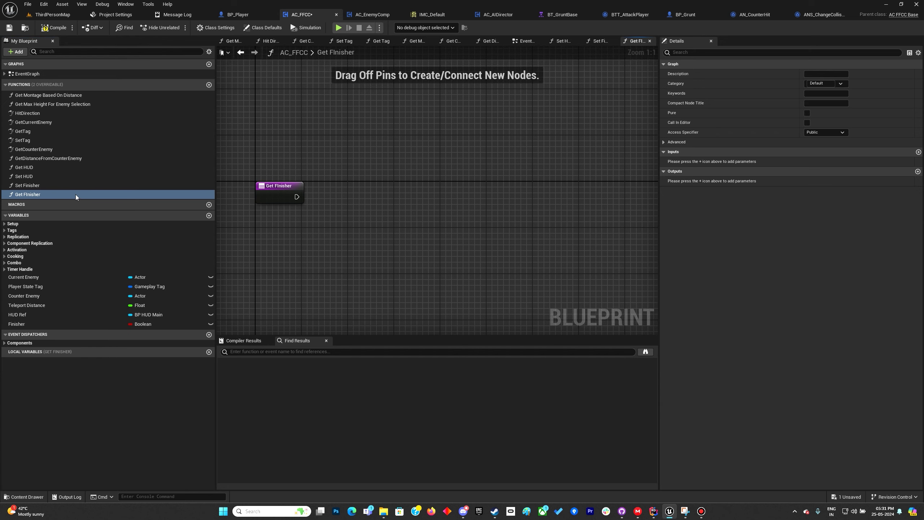
- In the Set Finisher function, add a Finisher setter executed from the entry node and fed by a Boolean input named Finisher
double_click(28, 185)
drag(22, 324, 493, 187)
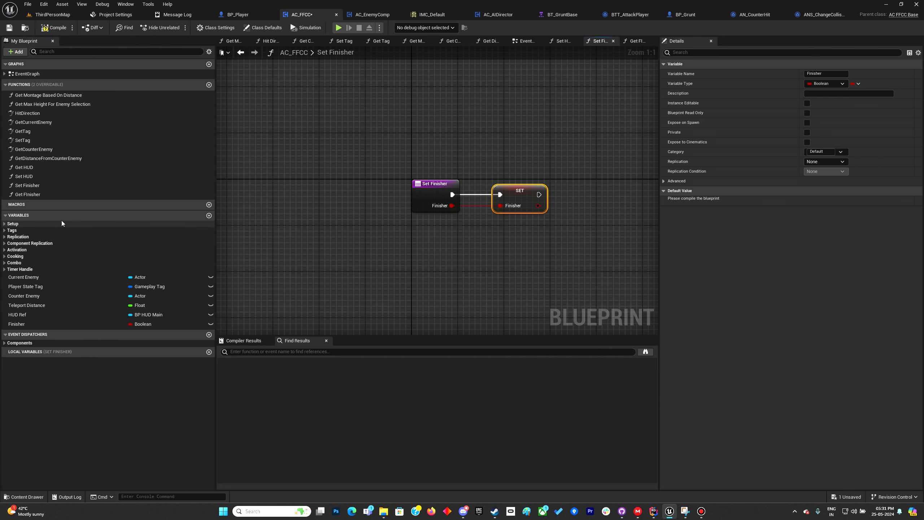
- In the Get Finisher function, add a Return Node after the entry node that outputs the Finisher variable
double_click(26, 195)
right_drag(293, 201, 258, 201)
drag(260, 198, 345, 199)
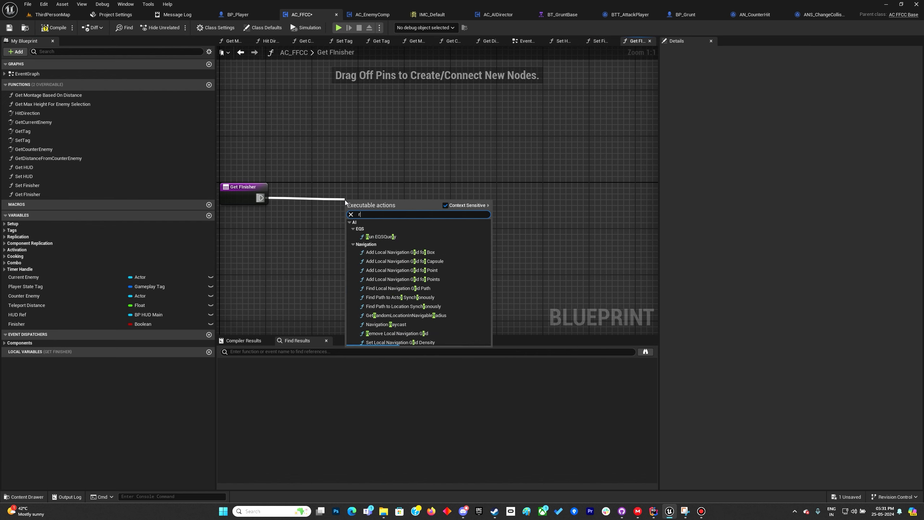
text(reurn)
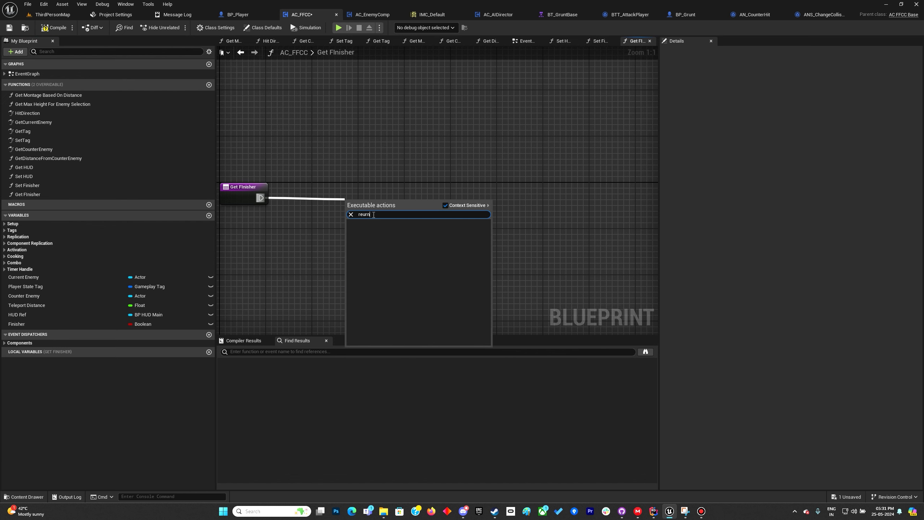
key(BackSpace)
key(BackSpace)
text(tu)
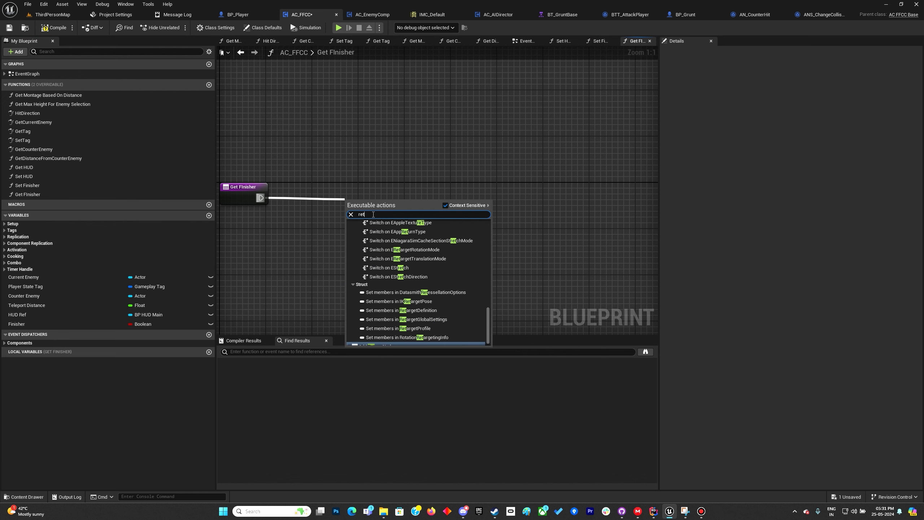
click(411, 310)
drag(141, 324, 291, 228)
click(321, 235)
drag(360, 216, 385, 198)
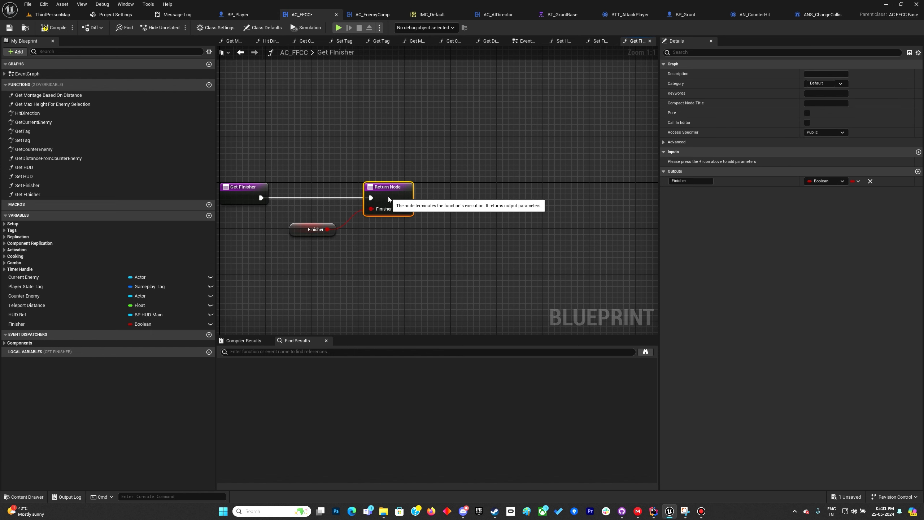
- Mark the Get Finisher function as pure and the Finisher variable as private, and save the compiled blueprint
click(371, 187)
click(807, 113)
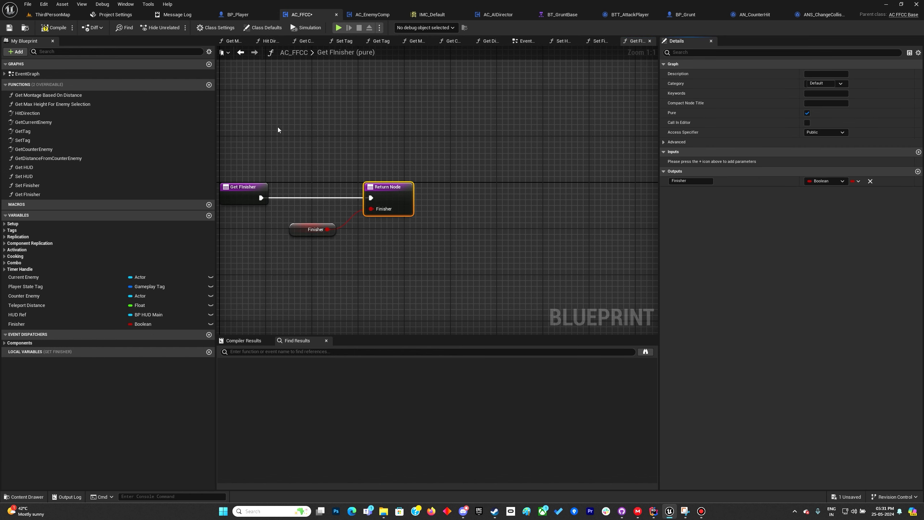
click(296, 227)
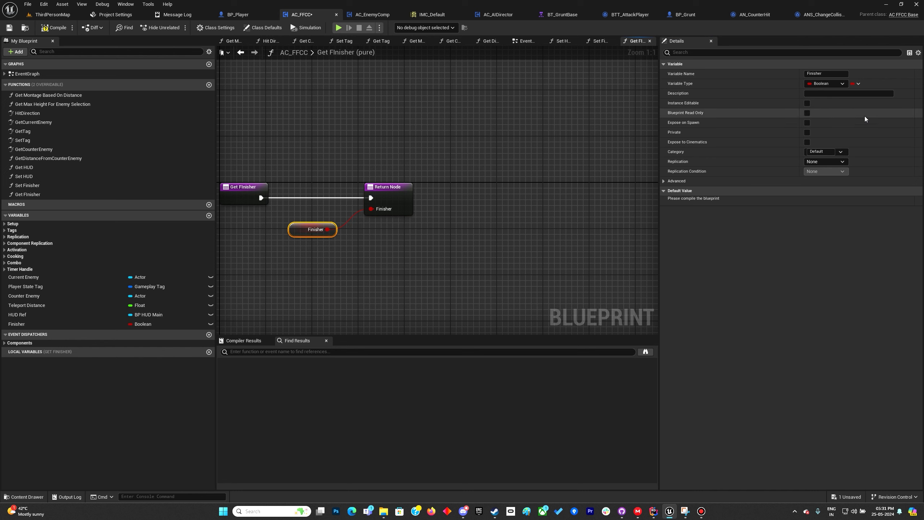
click(807, 132)
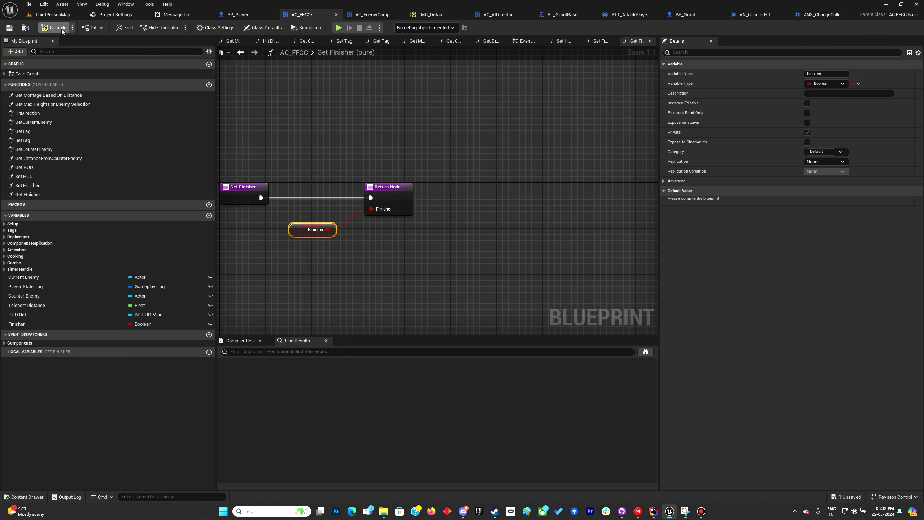
key(ctrl+s)
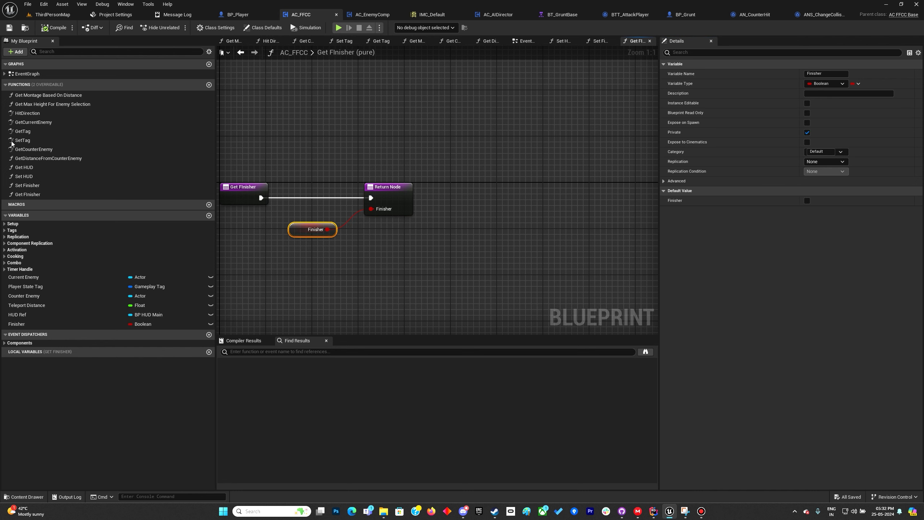
- In the Event Graph, replace the first Branch's True-side Finisher setter with a Set Finisher call with Finisher enabled
double_click(27, 73)
scroll(551, 311, up, 7)
drag(46, 194, 251, 224)
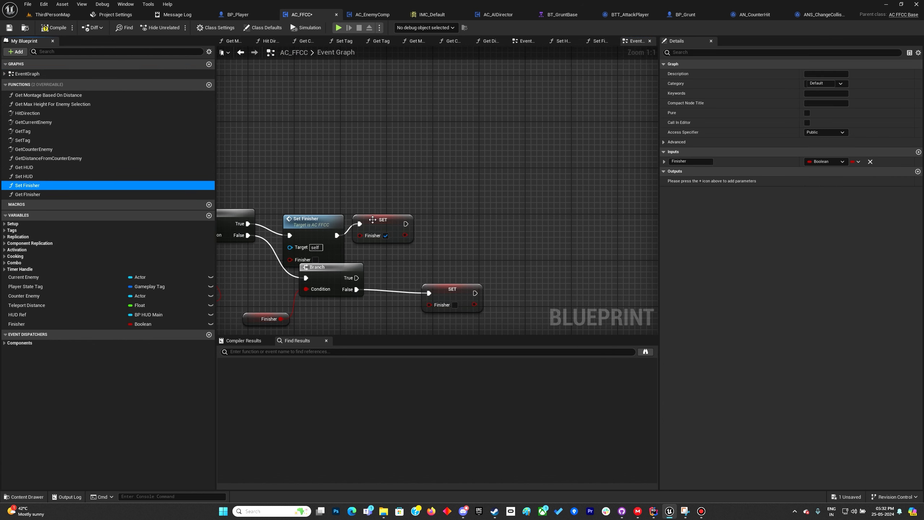
click(372, 219)
key(Delete)
drag(310, 220, 421, 218)
click(396, 254)
- Replace the second Branch's False-side Finisher setter with a Set Finisher call with Finisher left disabled
drag(27, 185, 354, 291)
click(468, 295)
key(Delete)
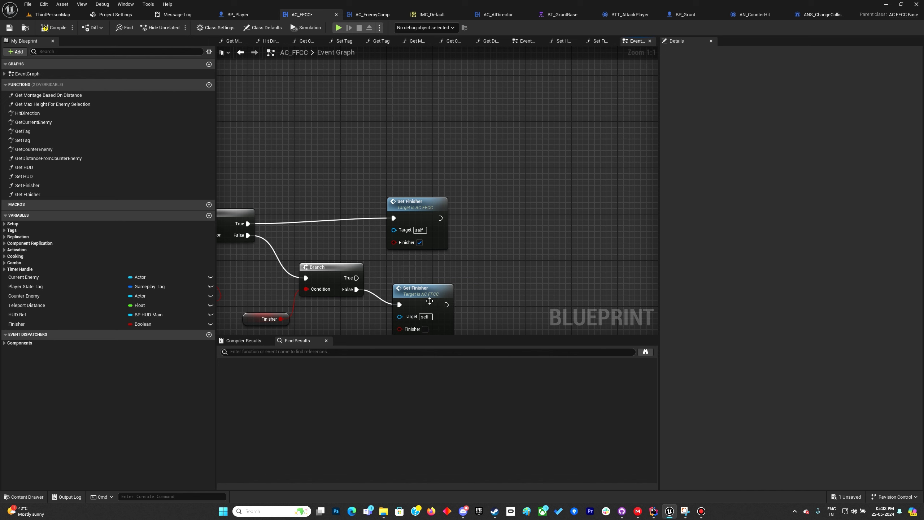
drag(430, 301, 470, 296)
- Replace the Finisher variable getter on the second Branch's condition with the Get Finisher function, and compile the blueprint
right_drag(357, 323, 508, 261)
drag(29, 194, 462, 229)
drag(385, 249, 396, 291)
key(Delete)
right_drag(396, 291, 438, 290)
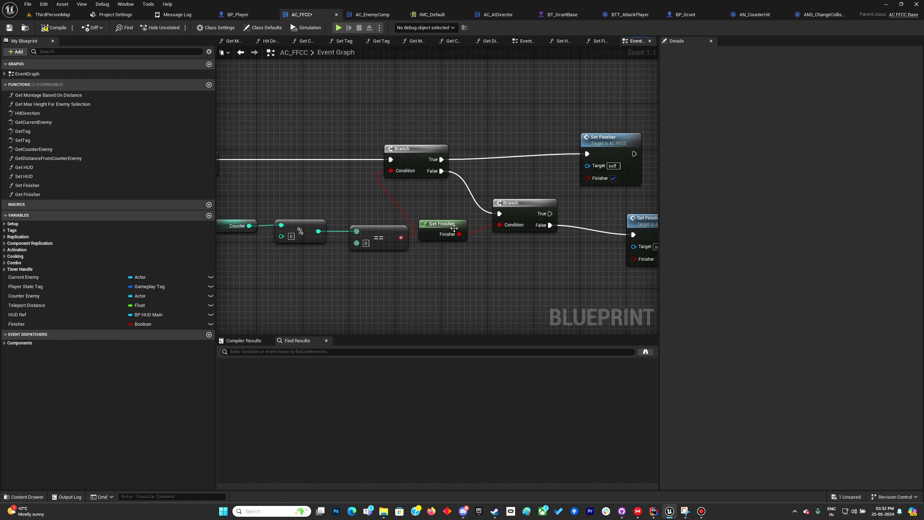
drag(454, 230, 467, 240)
click(54, 28)
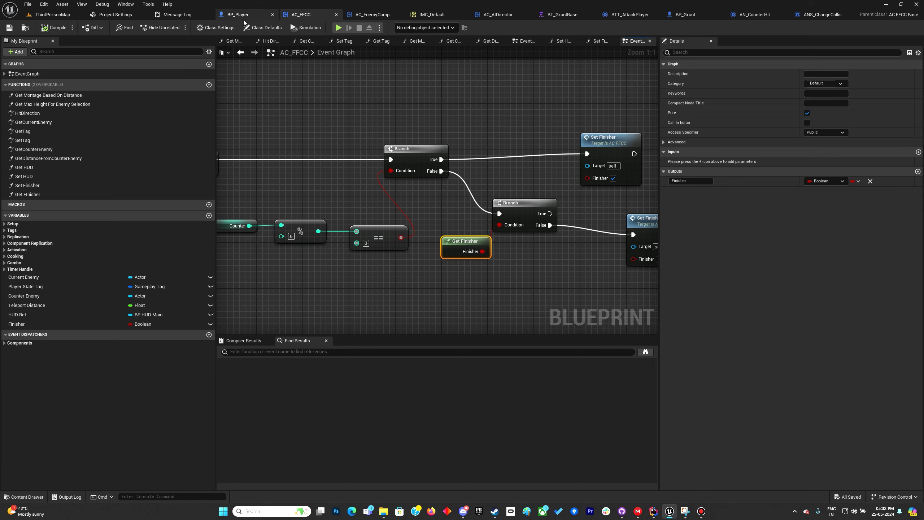
- In the BP_Player event graph, move the IA_Counter input event farther away from its Is Valid node
click(237, 14)
scroll(266, 241, up, 6)
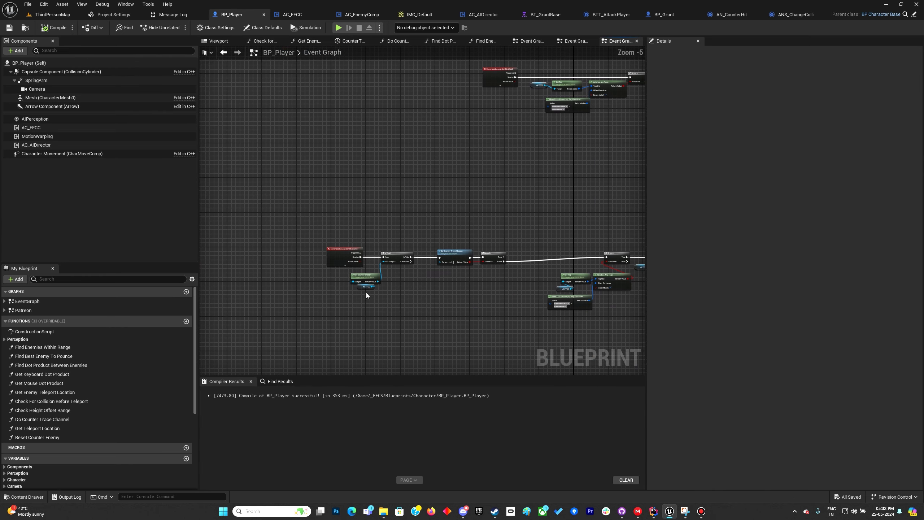
click(266, 241)
drag(265, 241, 254, 243)
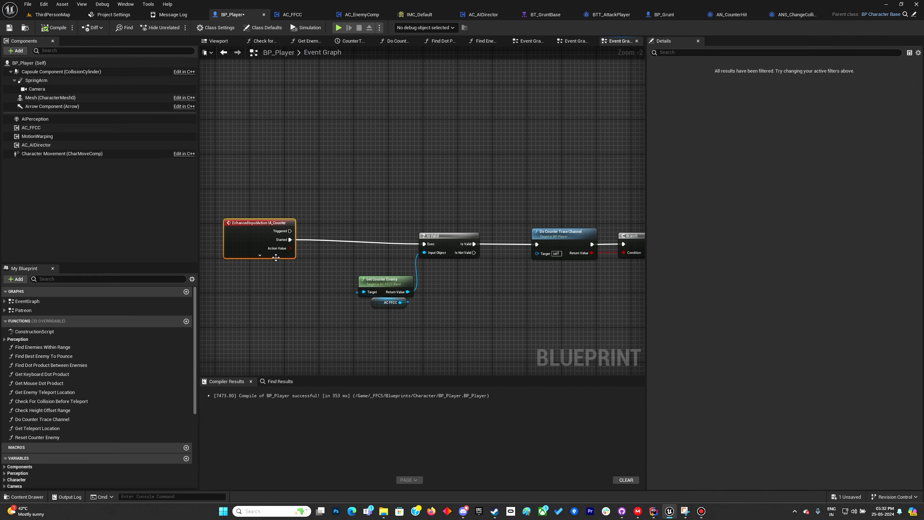
- Insert a Branch between the IA_Finisher event's Started output and its existing logic, continuing from the Branch's True output
scroll(276, 258, down, 6)
right_drag(279, 284, 355, 265)
scroll(385, 309, up, 9)
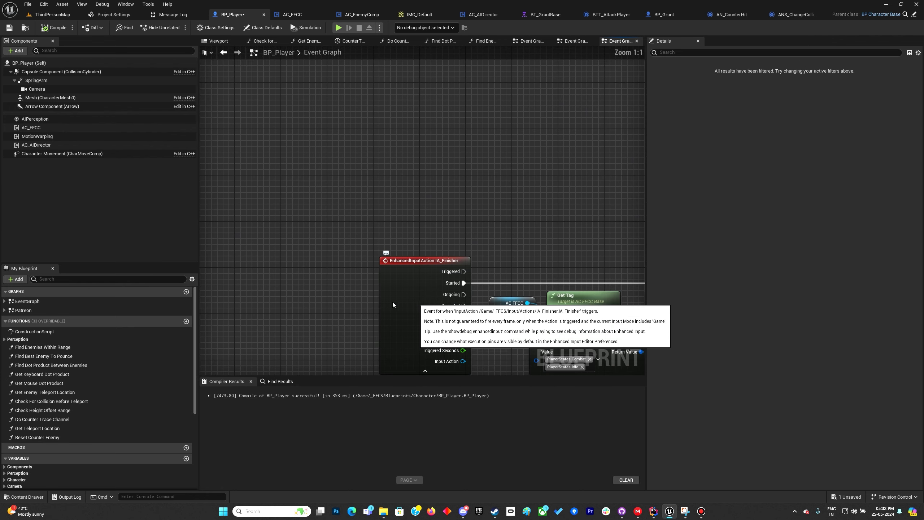
key(b)
click(343, 263)
ctrl+drag(279, 283, 406, 279)
drag(397, 275, 400, 285)
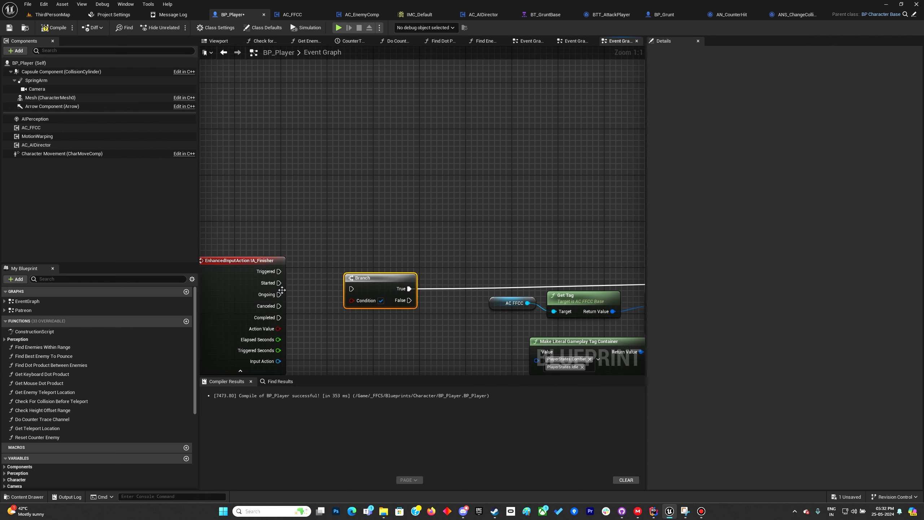
drag(279, 283, 384, 272)
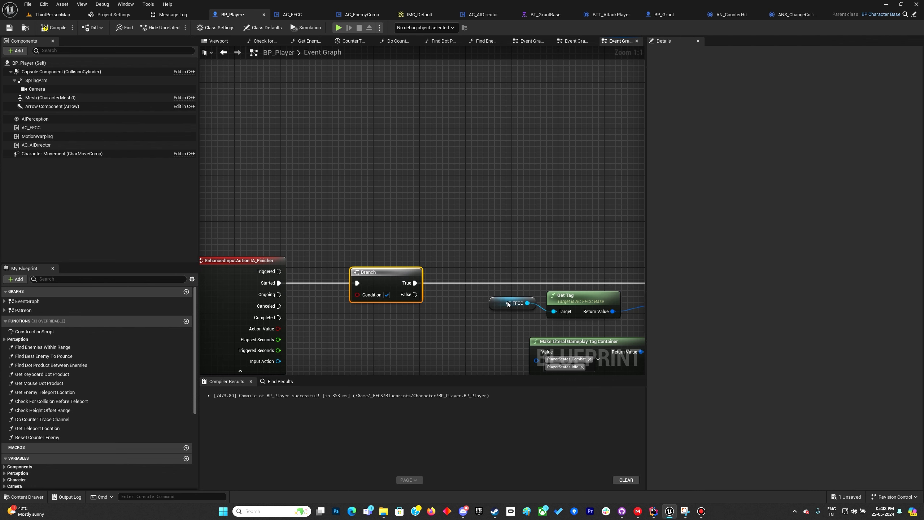
- Drive the new Branch's condition with Get Finisher called on a copied AC FFCC reference, and arrange both nodes beneath it
click(508, 304)
key(ctrl+c)
key(ctrl+v)
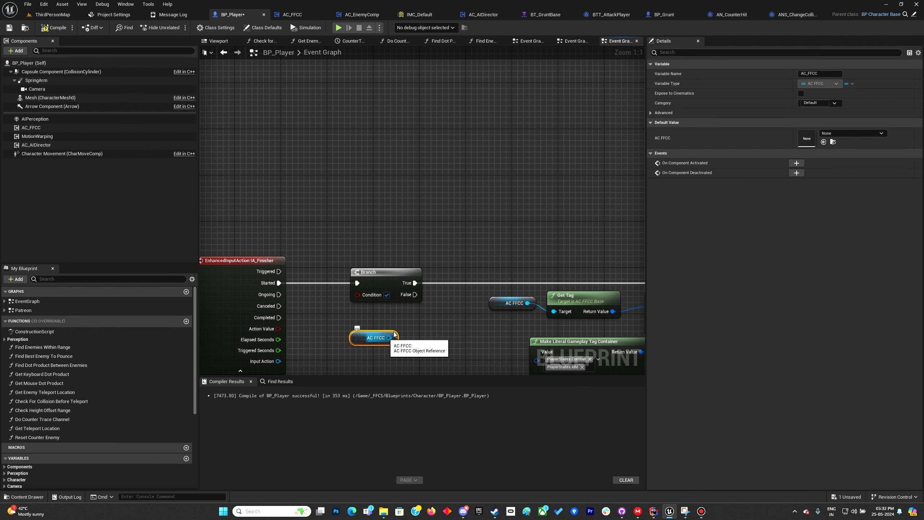
drag(389, 338, 406, 325)
text(finisher)
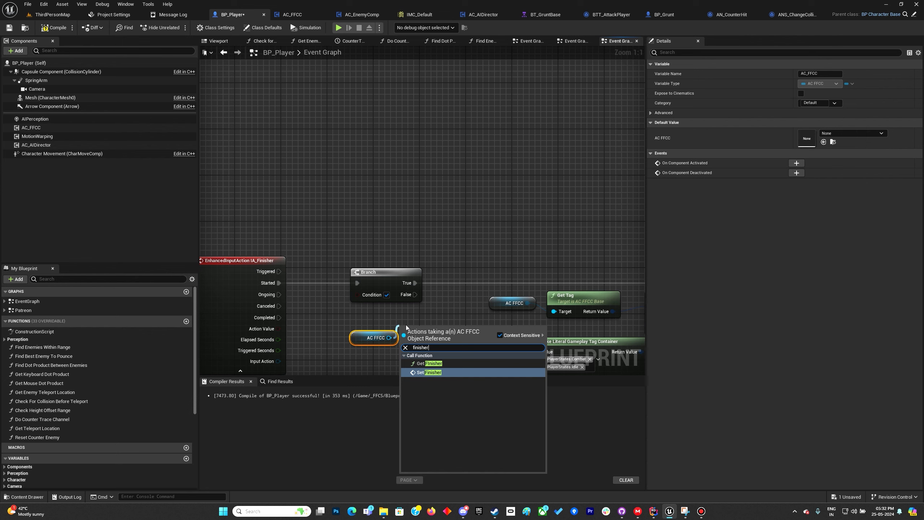
click(429, 363)
drag(453, 346, 373, 302)
drag(414, 333, 351, 342)
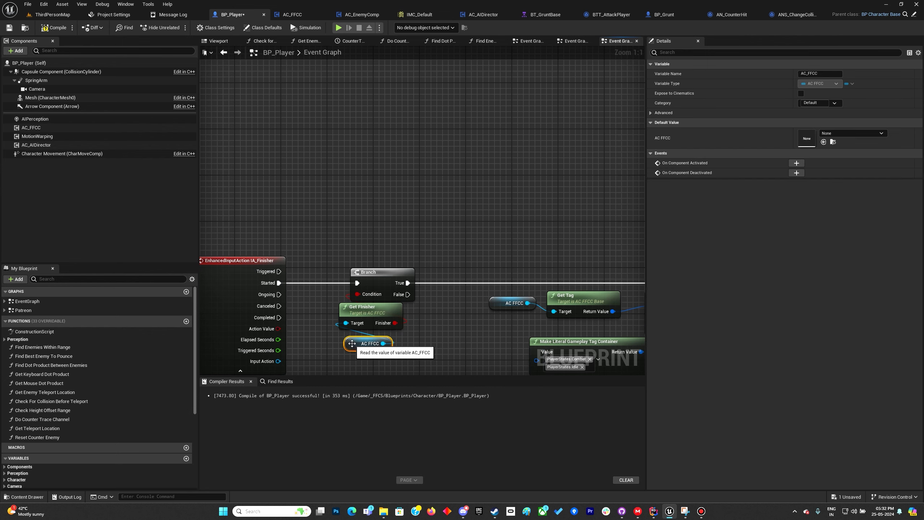
- Compile BP_Player with the new finisher Branch in place
click(49, 31)
scroll(419, 215, down, 2)
right_drag(564, 220, 433, 210)
scroll(433, 211, down, 2)
right_drag(399, 138, 355, 135)
click(53, 28)
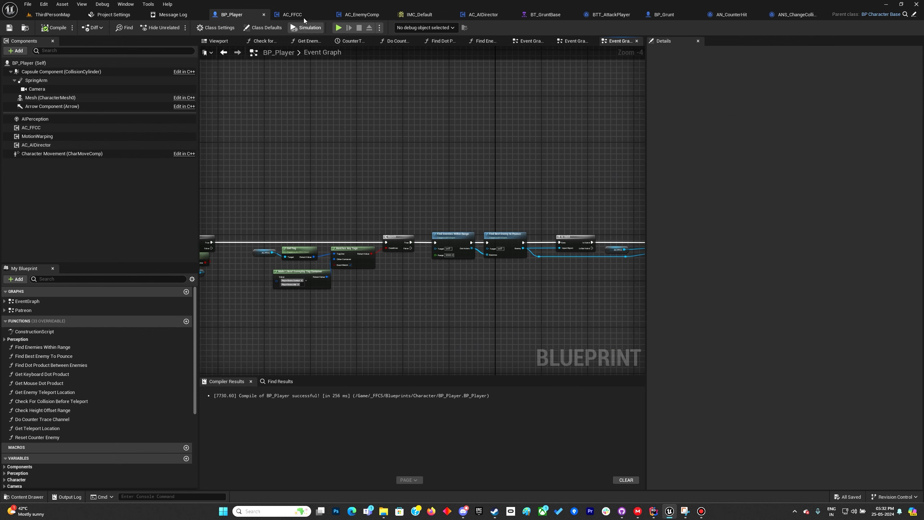
- From AC_FFCC's event graph, open the definition of the Set Counter Value event in UI_PlayerHUD
click(303, 16)
scroll(340, 179, down, 2)
scroll(461, 263, up, 1)
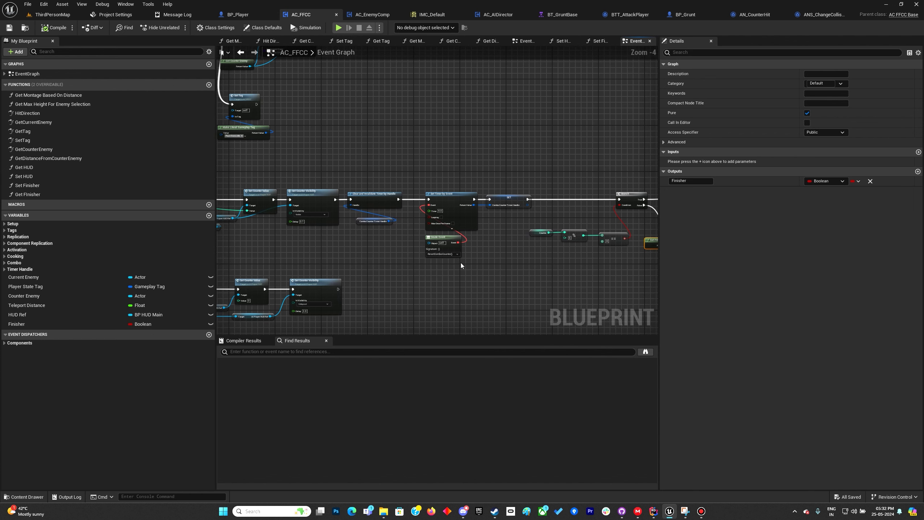
scroll(409, 239, up, 4)
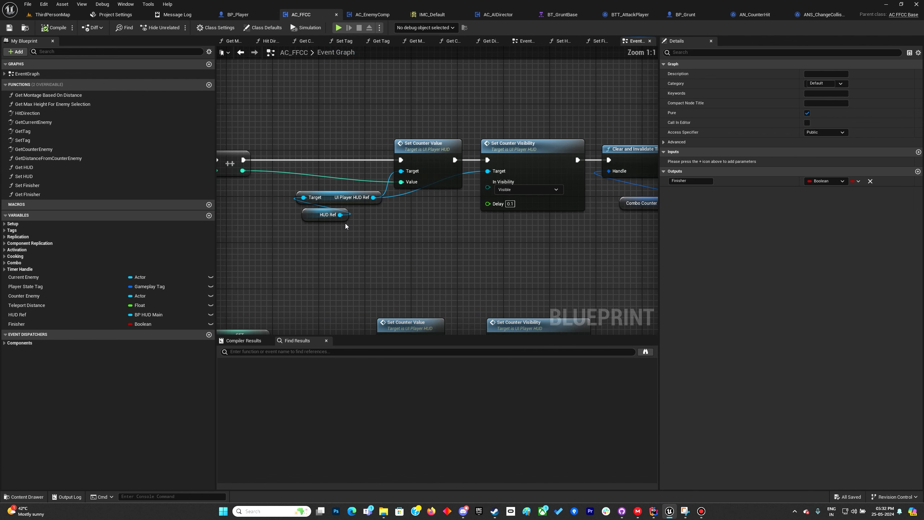
double_click(411, 165)
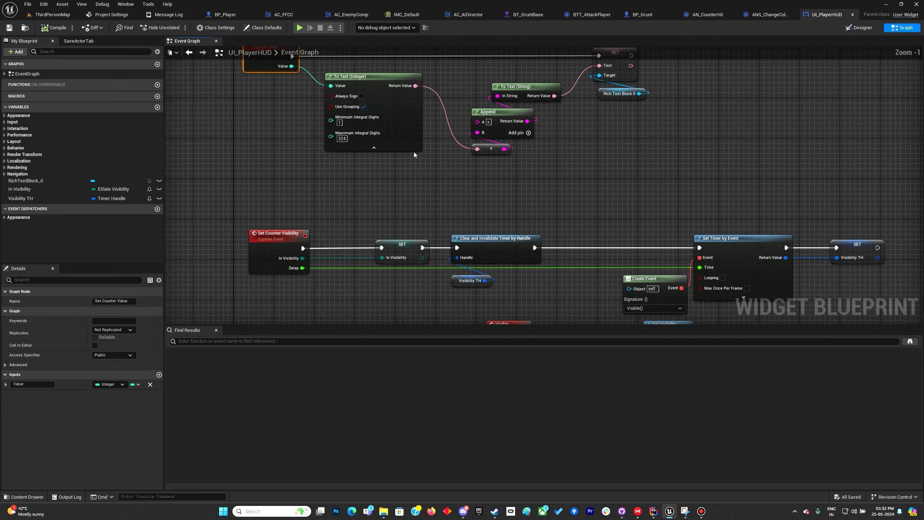
right_drag(228, 112, 281, 205)
scroll(282, 204, down, 2)
right_drag(295, 273, 305, 75)
right_click(310, 237)
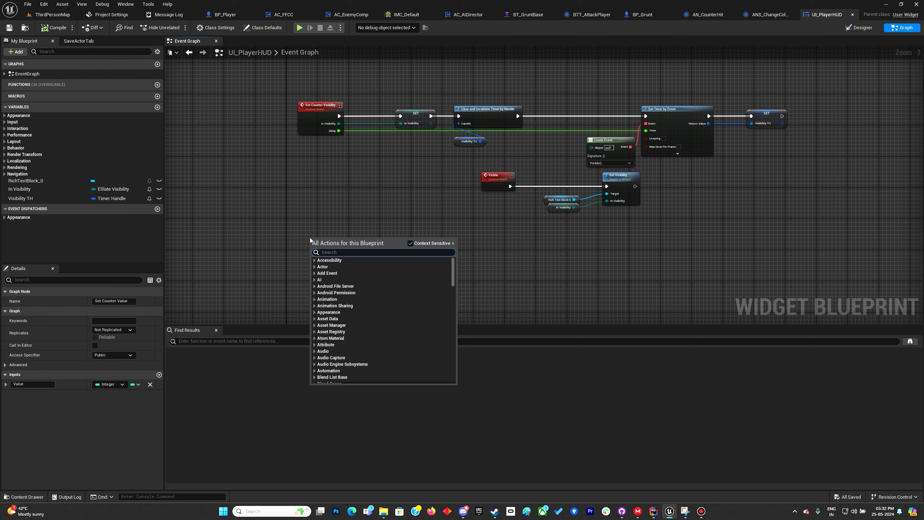
text(set color tint)
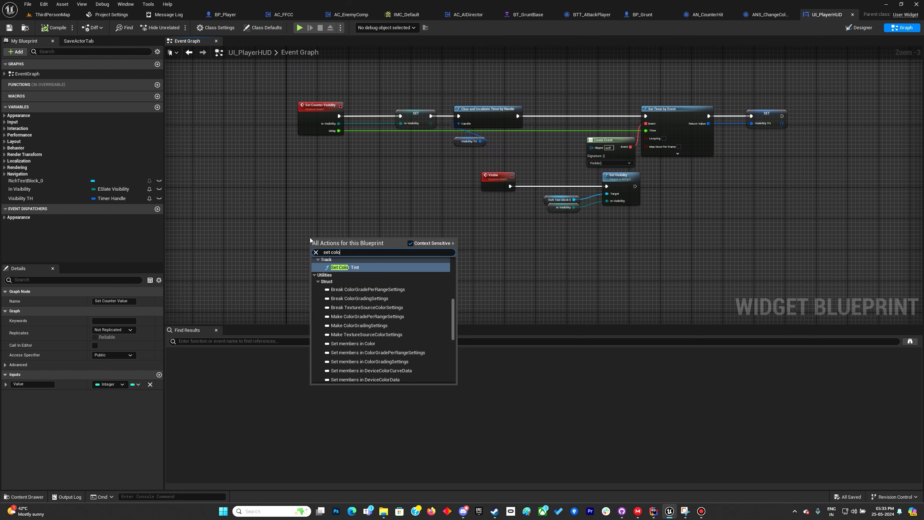
key(Return)
key(Delete)
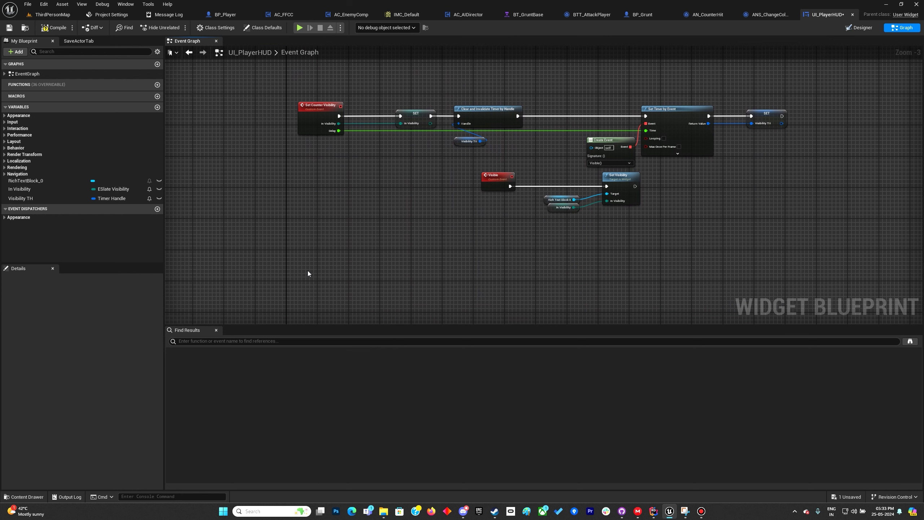
- Add a custom event named Set Counter TXT Color below the Visible event, and compile the widget blueprint
right_click(310, 273)
text(custom eve)
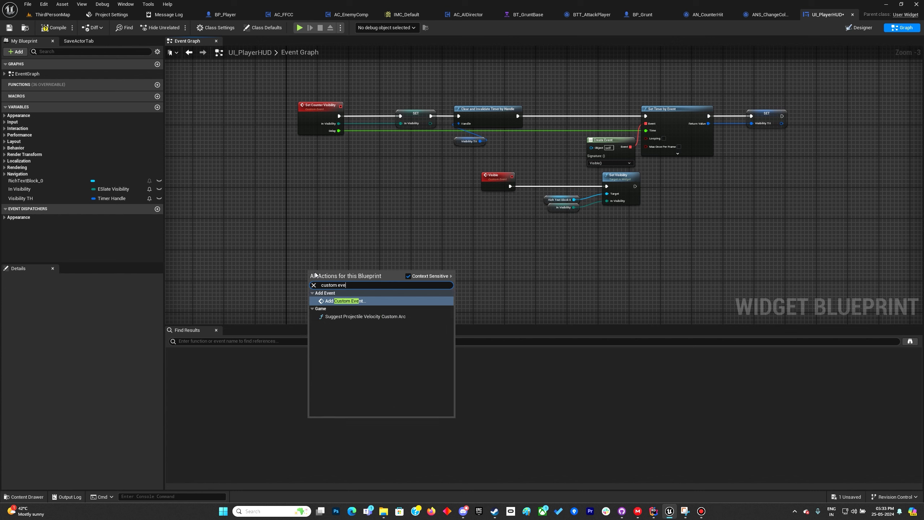
key(Return)
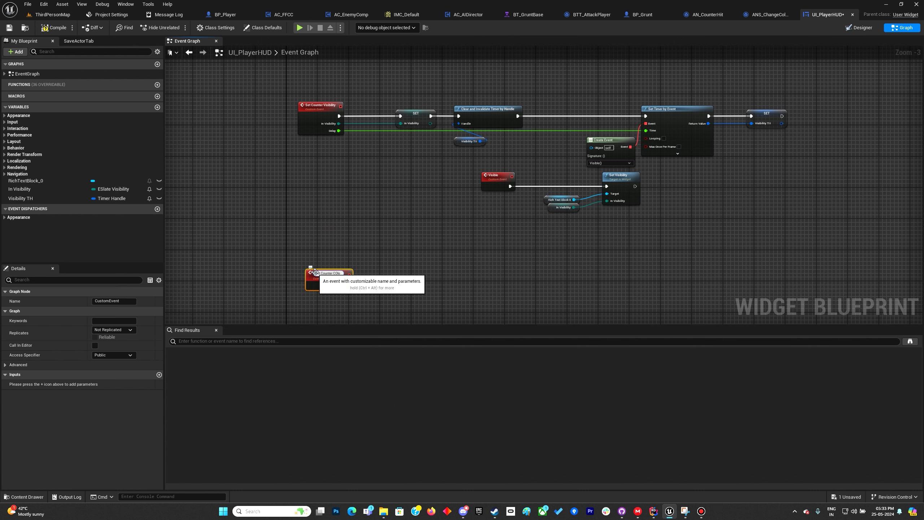
text(Set Counter TXT COlor)
key(Return)
scroll(419, 264, up, 3)
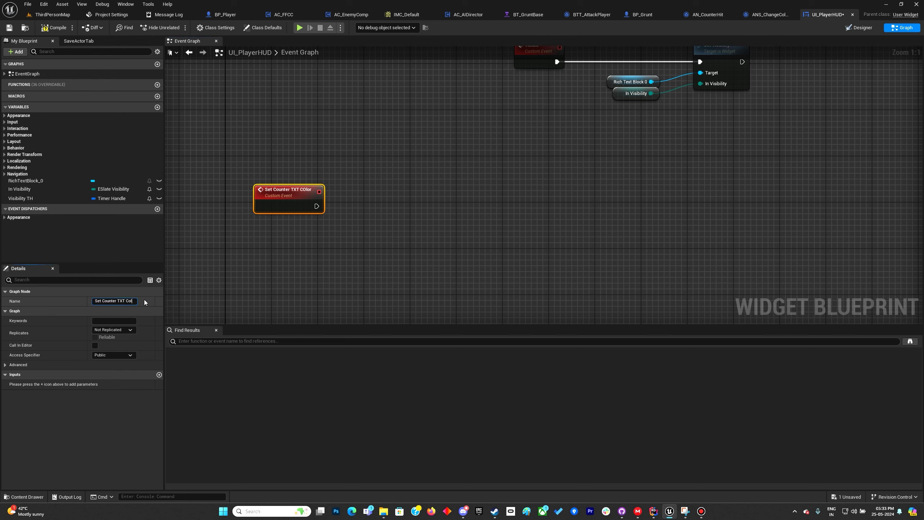
click(172, 302)
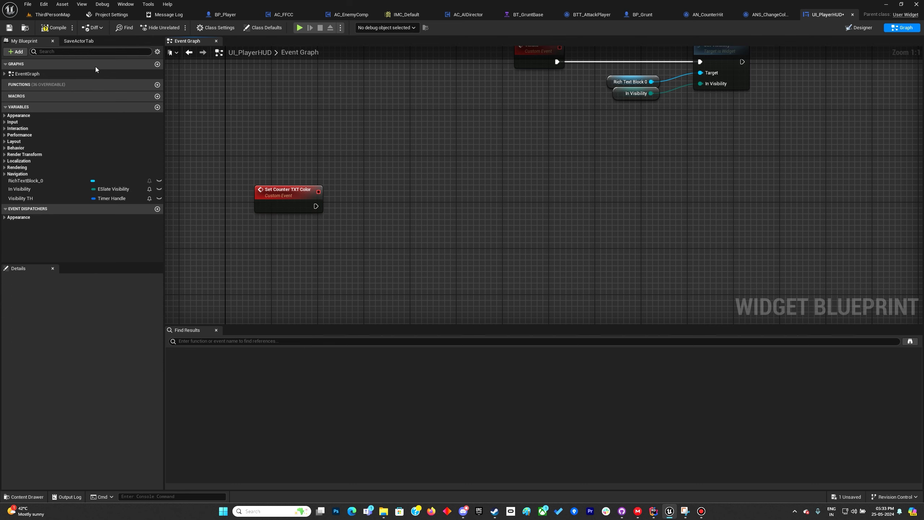
click(50, 29)
- Rename the new custom event as Set Counter TXT Colour and save the widget blueprint
click(287, 201)
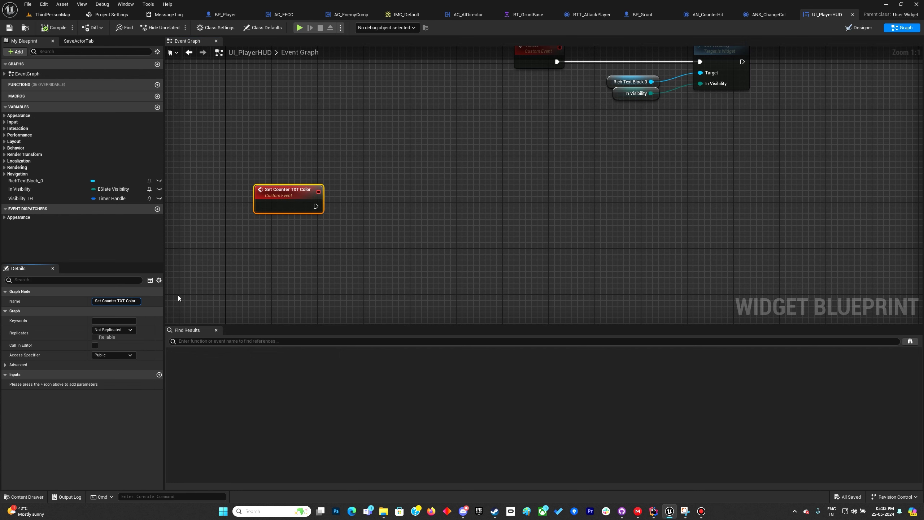
text(u)
key(Return)
key(ctrl+s)
click(320, 178)
right_drag(322, 171, 316, 183)
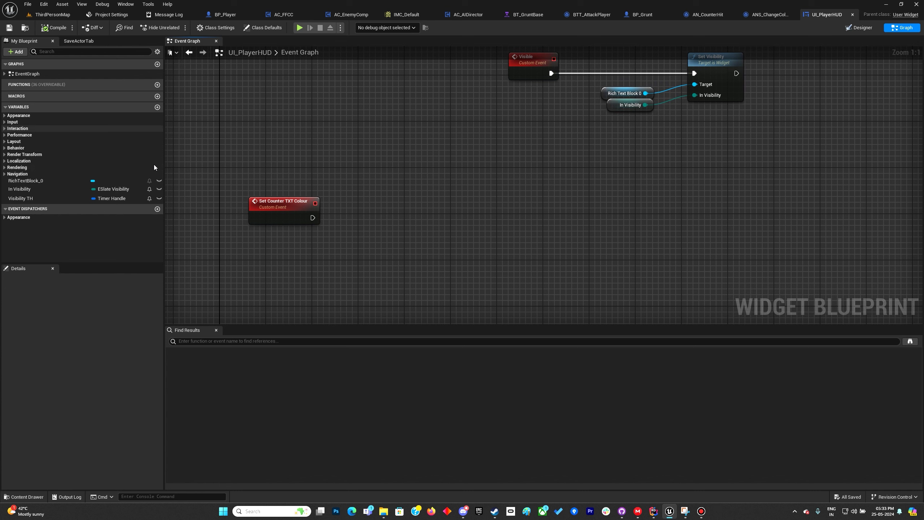
- Place a RichTextBlock_0 getter beneath the Set Counter TXT Colour event
click(42, 181)
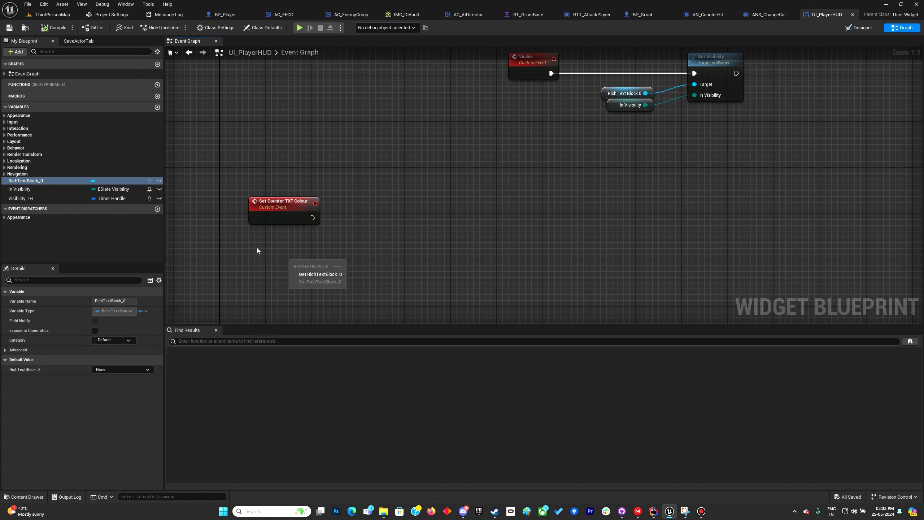
drag(44, 181, 264, 269)
click(284, 273)
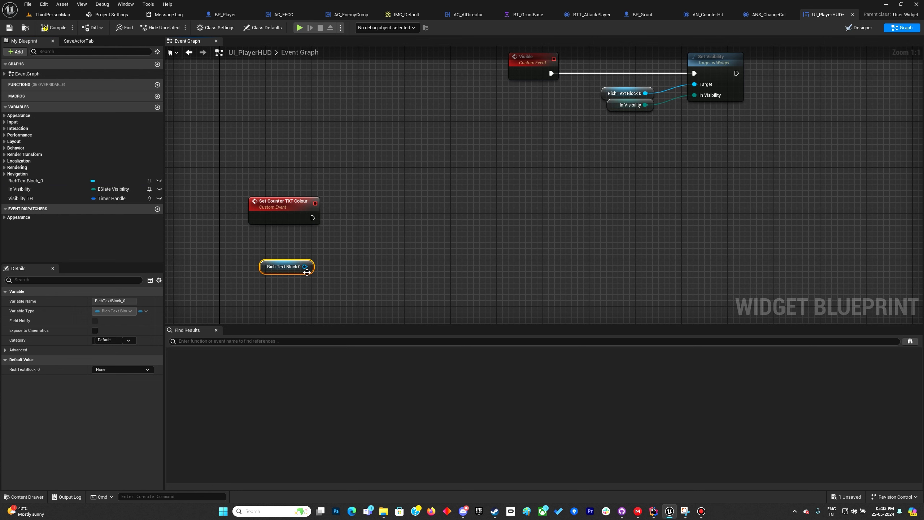
click(512, 299)
- Set Default Text Style Override on the Rich Text Block reference from the event, giving the event a Color Specified Color input
drag(305, 267, 422, 236)
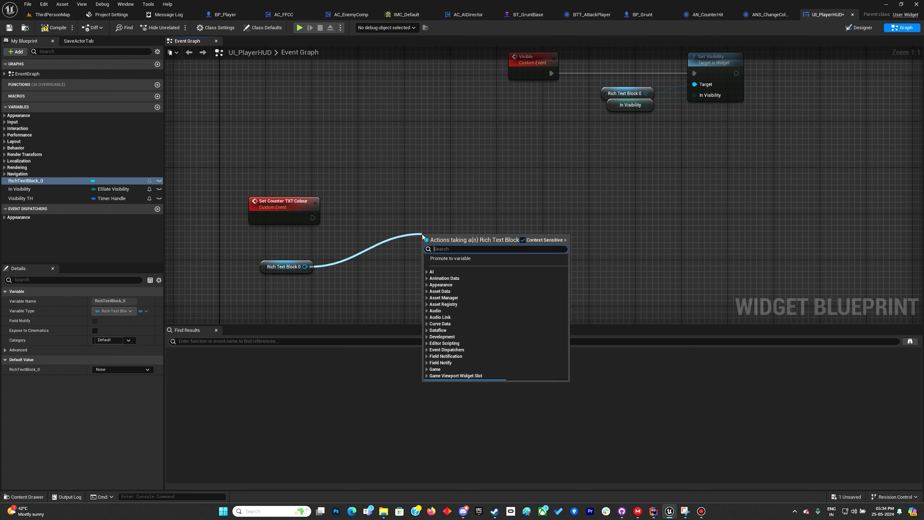
text(text style)
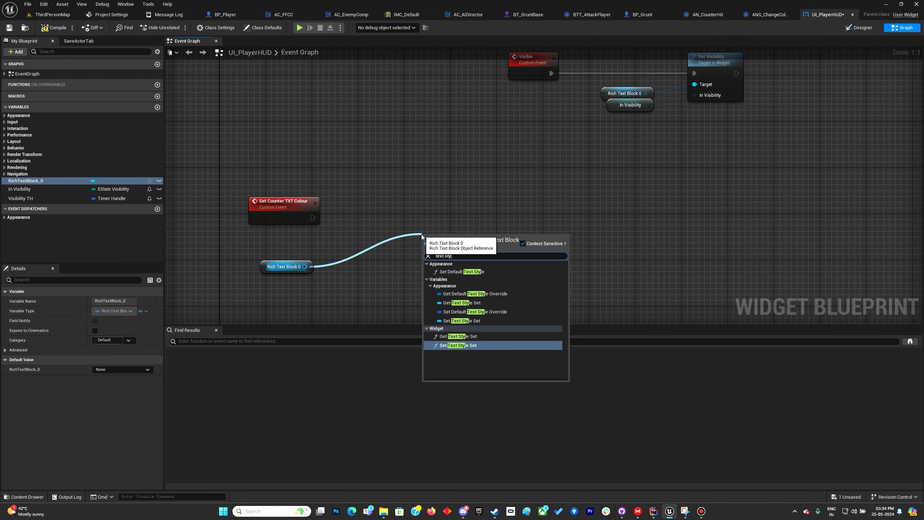
click(481, 311)
drag(335, 217, 441, 212)
right_drag(441, 211, 348, 156)
- Add a Get Default Text Style Override node from the Rich Text Block reference
drag(214, 211, 252, 214)
text(get defa)
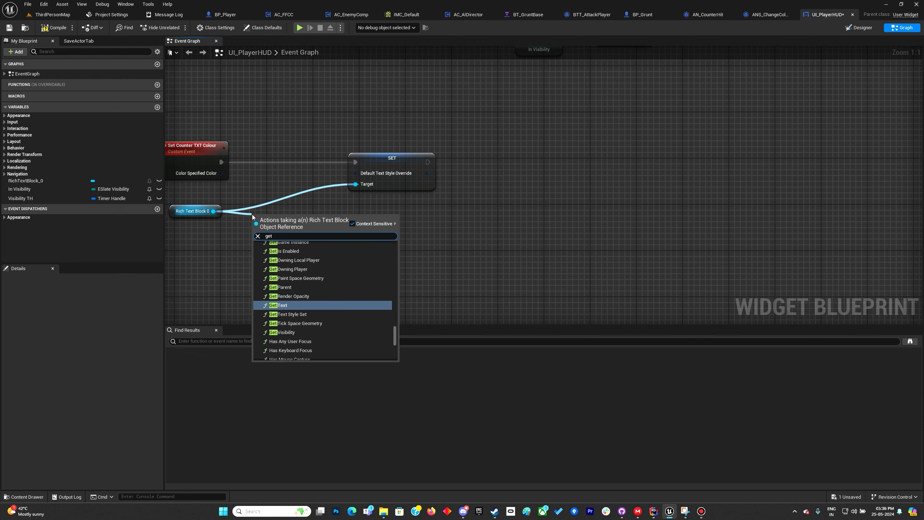
key(Down)
key(Down)
key(Down)
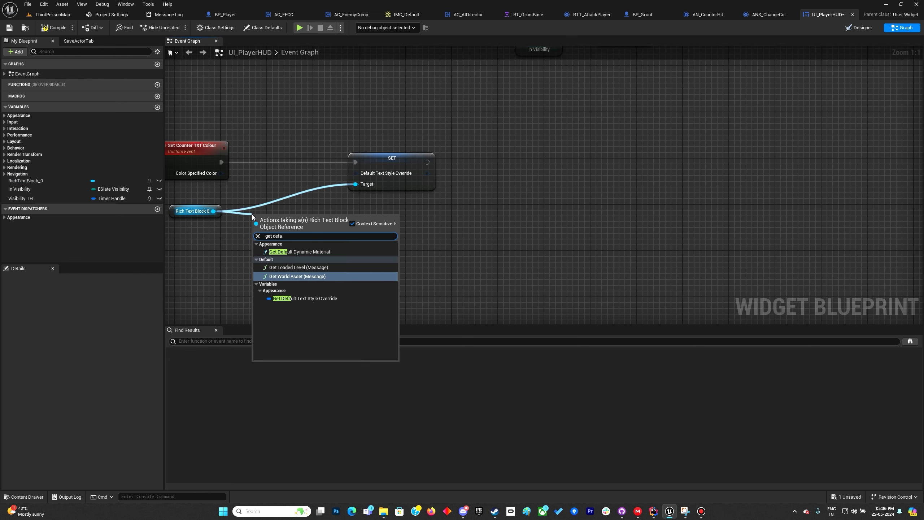
key(Return)
- Feed the Default Text Style Override into a Set members in TextBlockStyle node that replaces the SET node on the event's execution
drag(344, 217, 420, 211)
text(set mem)
key(Return)
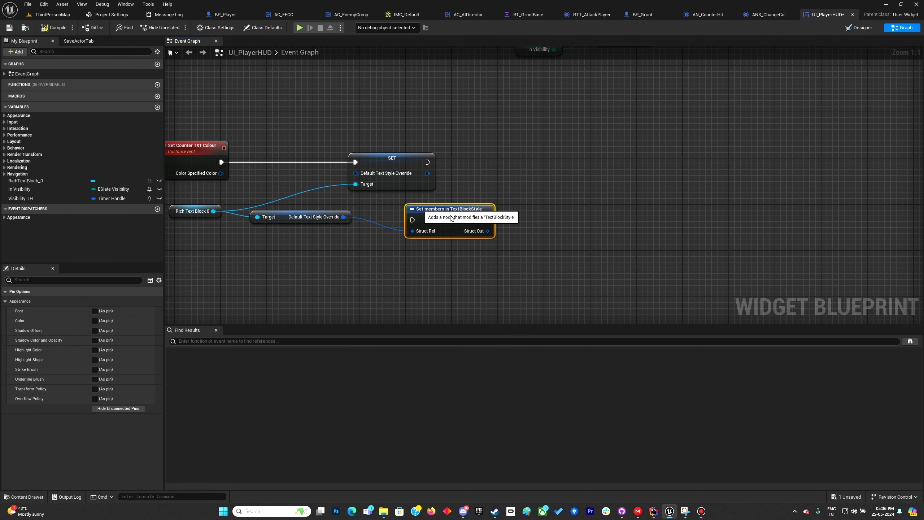
click(396, 164)
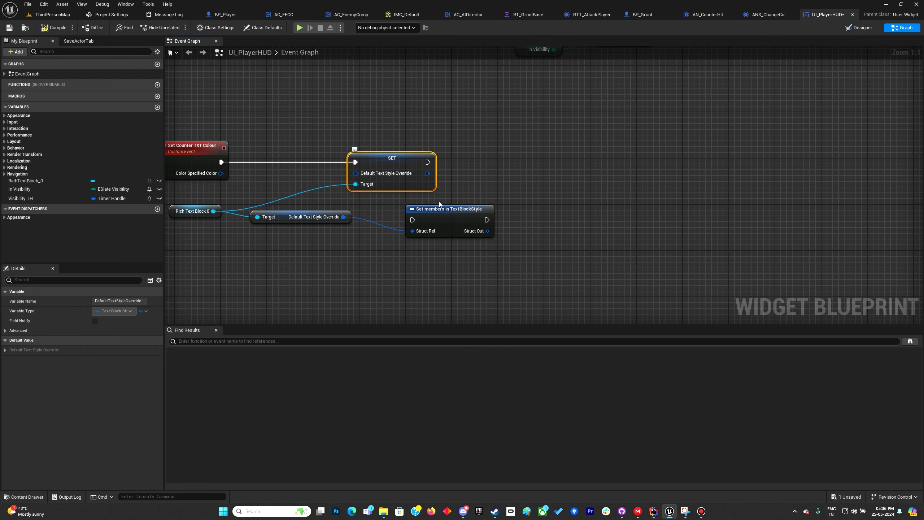
key(Delete)
drag(441, 211, 440, 154)
drag(221, 163, 415, 163)
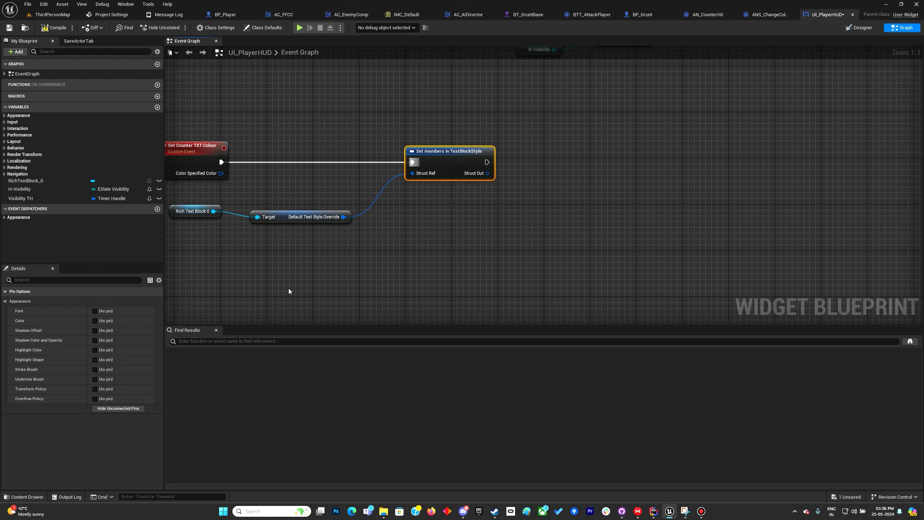
- Expose and split the Color pin on Set members in TextBlockStyle, feeding Color Specified Color from the event's input, and compile
click(94, 320)
drag(420, 188, 221, 173)
right_click(415, 187)
click(433, 217)
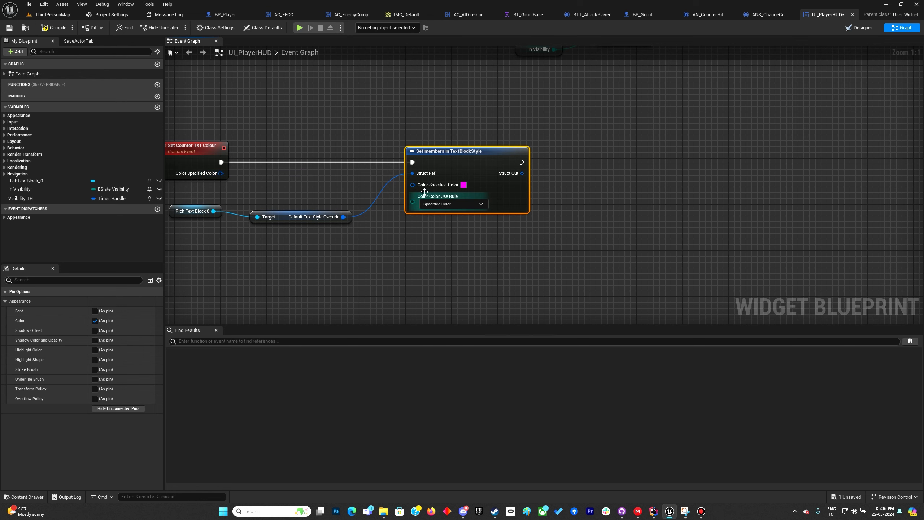
drag(413, 184, 221, 174)
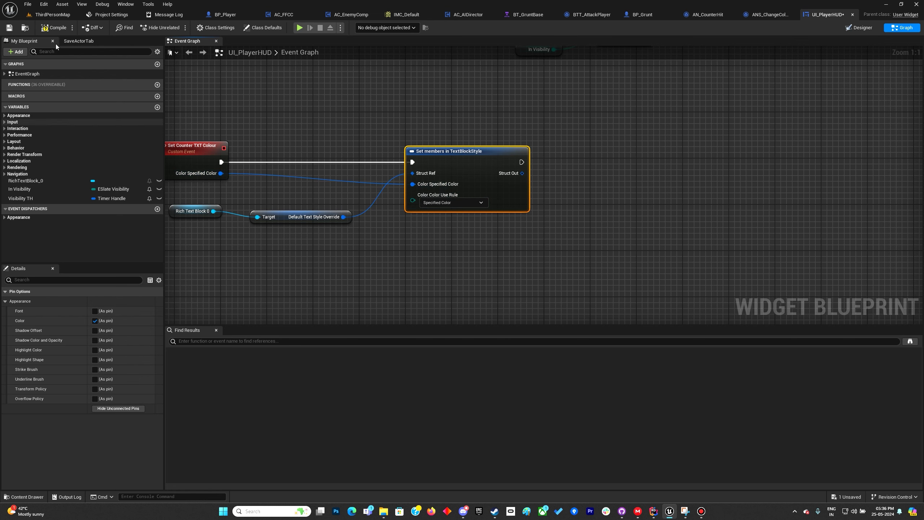
right_drag(273, 98, 327, 109)
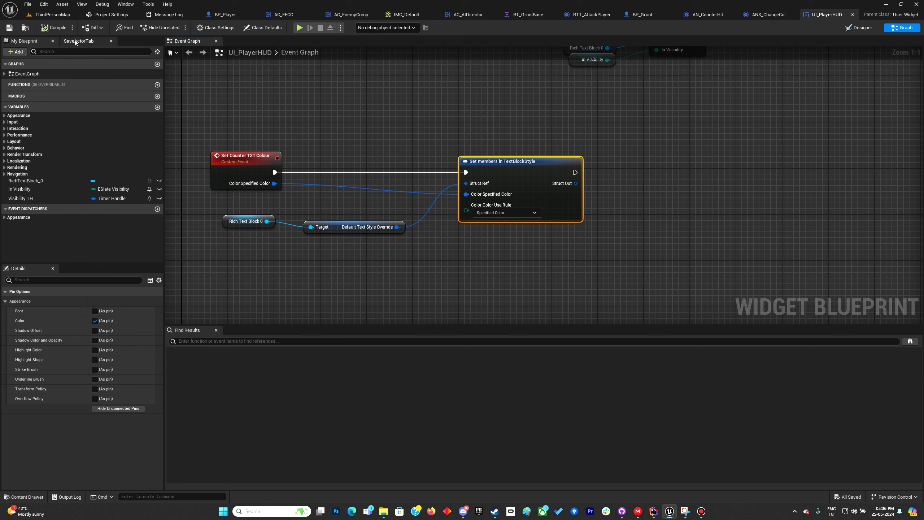
- In AC_FFCC's event graph, copy the HUD Ref and UI Player HUD Ref nodes and paste them beside the Set Finisher calls
click(234, 15)
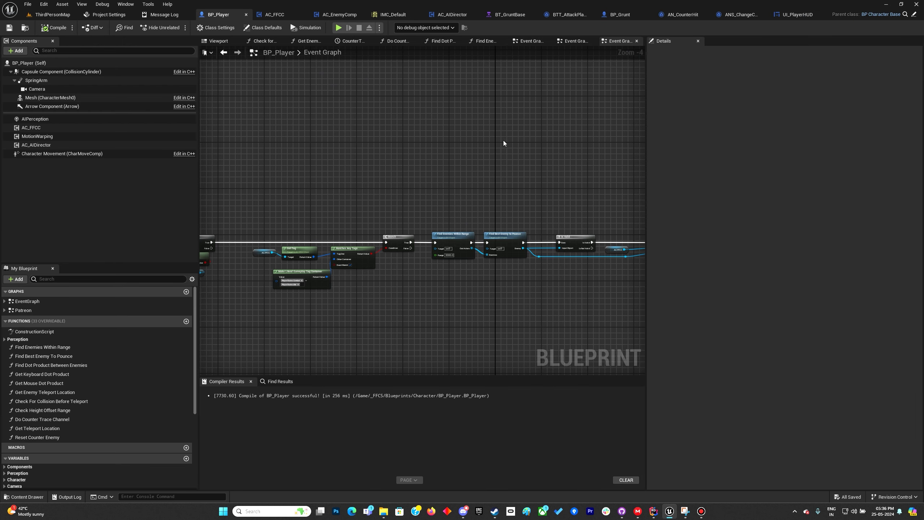
click(271, 15)
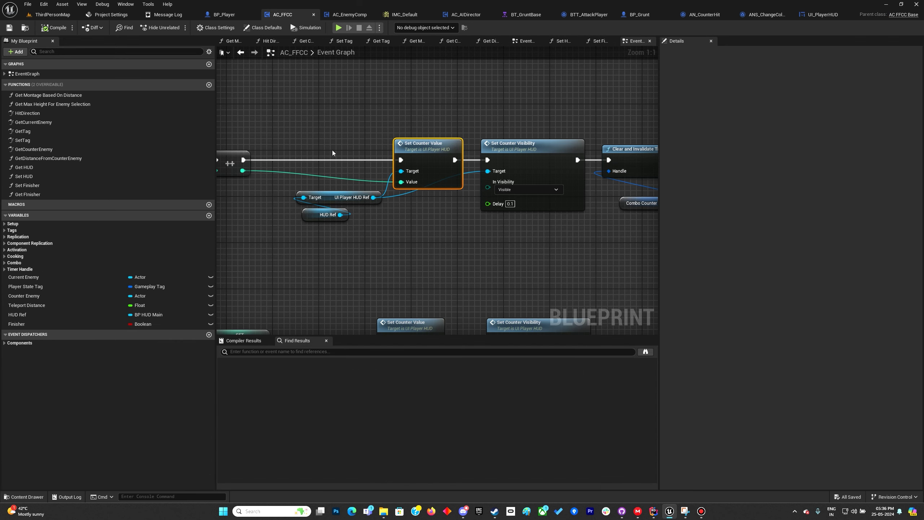
right_drag(375, 250, 219, 265)
right_drag(444, 281, 657, 276)
drag(251, 193, 309, 242)
right_drag(535, 286, 233, 291)
right_drag(586, 291, 383, 271)
key(ctrl+v)
right_drag(575, 213, 399, 226)
drag(468, 220, 499, 197)
text(set color)
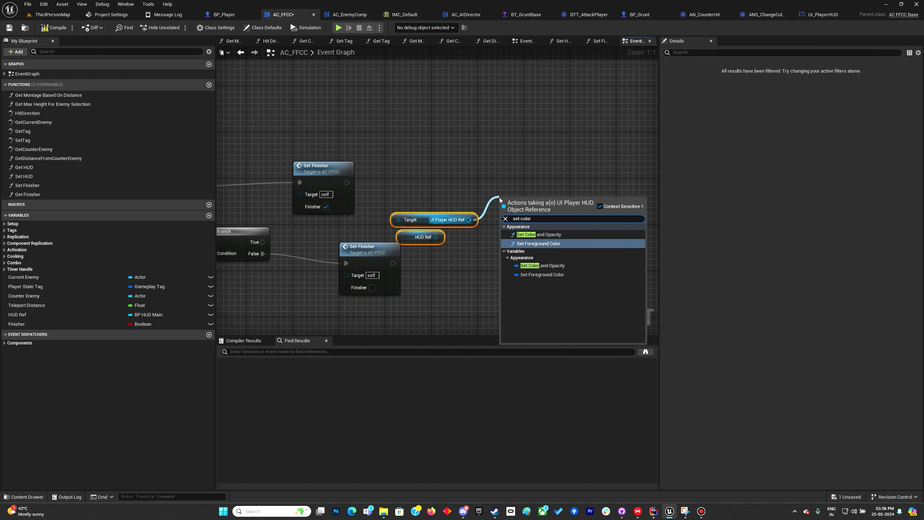
key(Down)
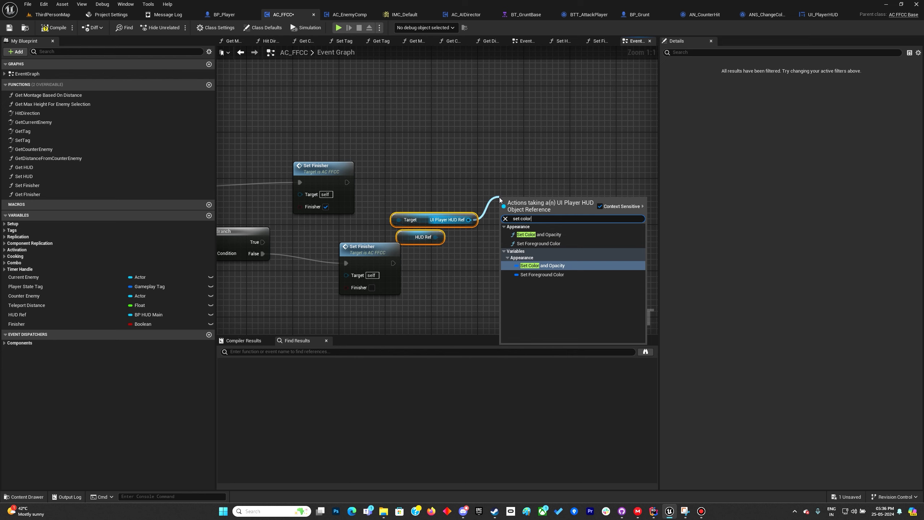
click(527, 159)
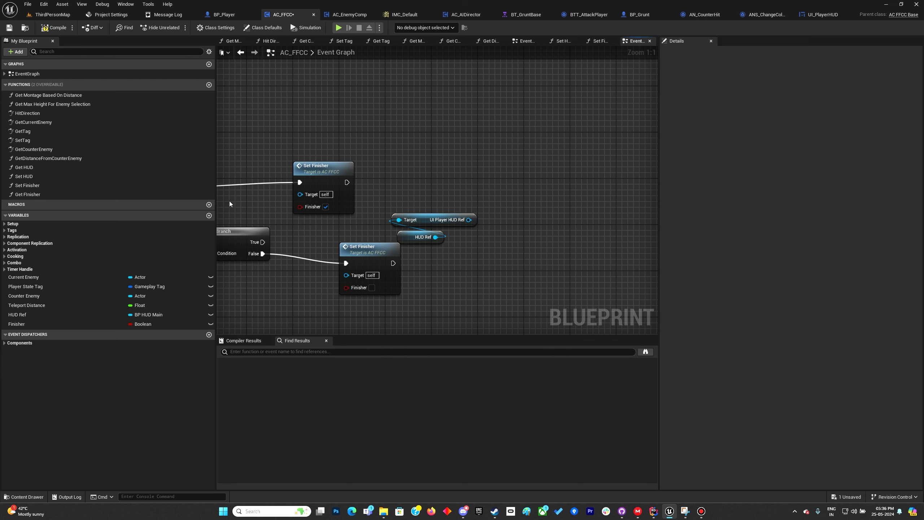
- In the Set Finisher function, add a Branch after the SET node with its condition driven by the Finisher value
double_click(42, 187)
right_drag(552, 185, 447, 181)
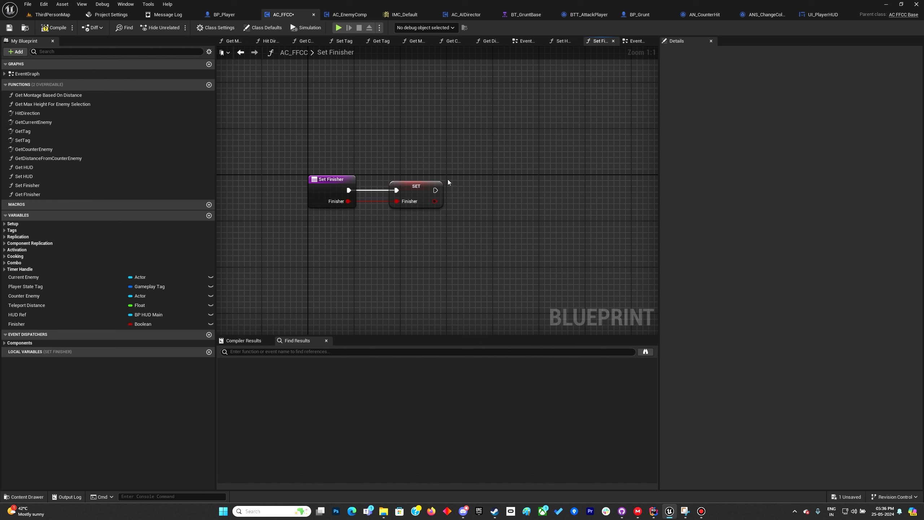
key(b)
click(447, 180)
drag(434, 190, 457, 195)
drag(465, 186, 481, 182)
drag(428, 203, 475, 203)
right_drag(512, 247, 273, 252)
- Paste the copied HUD Ref and UI Player HUD Ref nodes after the Branch in Set Finisher
click(295, 193)
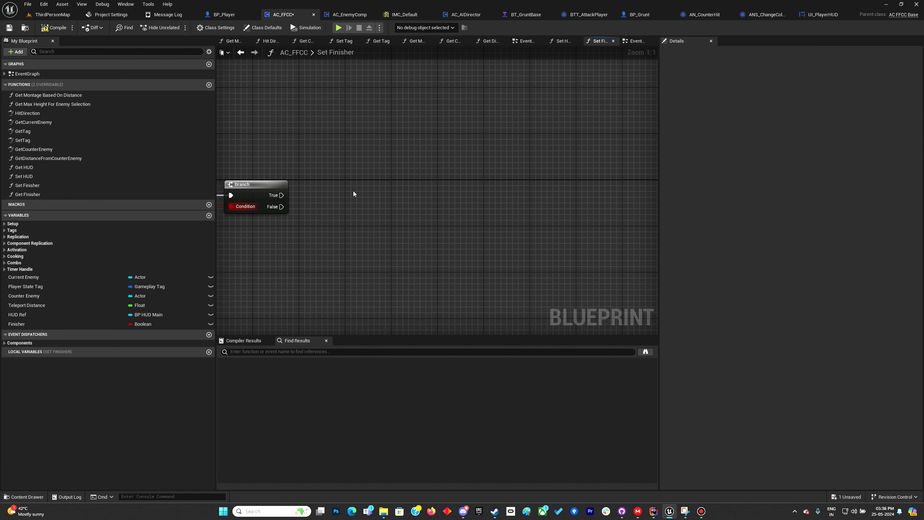
key(ctrl+v)
right_drag(379, 200, 391, 236)
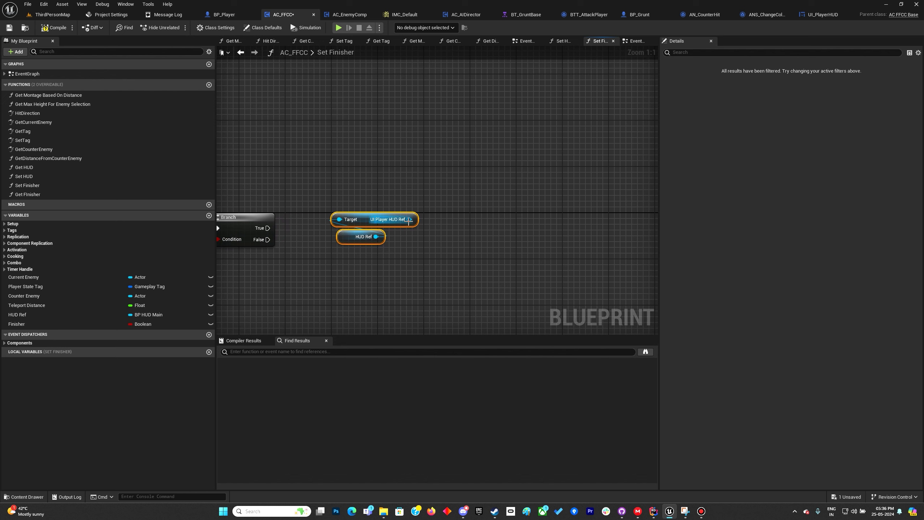
- Add a Set Counter TXT Colour call from UI Player HUD Ref, duplicate it, and run the original from the Branch's True output
drag(409, 219, 449, 199)
text(set t)
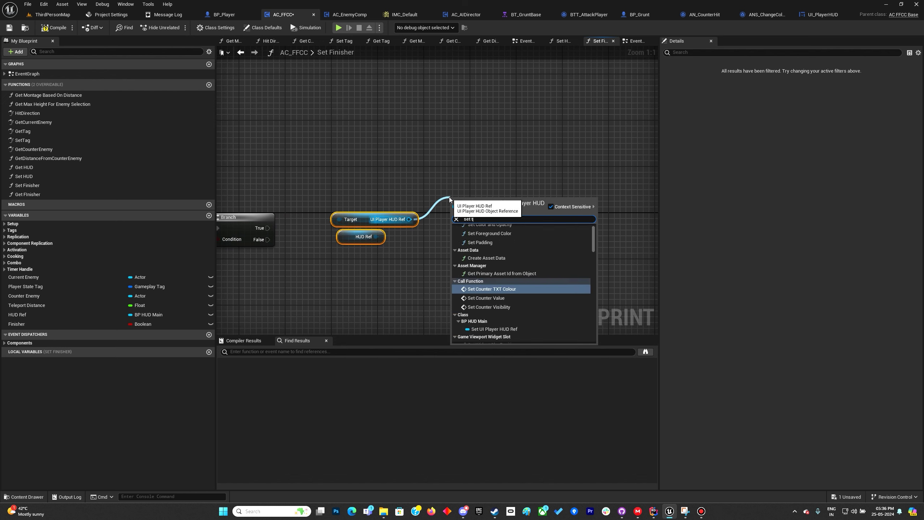
text(ex)
key(BackSpace)
key(BackSpace)
key(BackSpace)
text(colo)
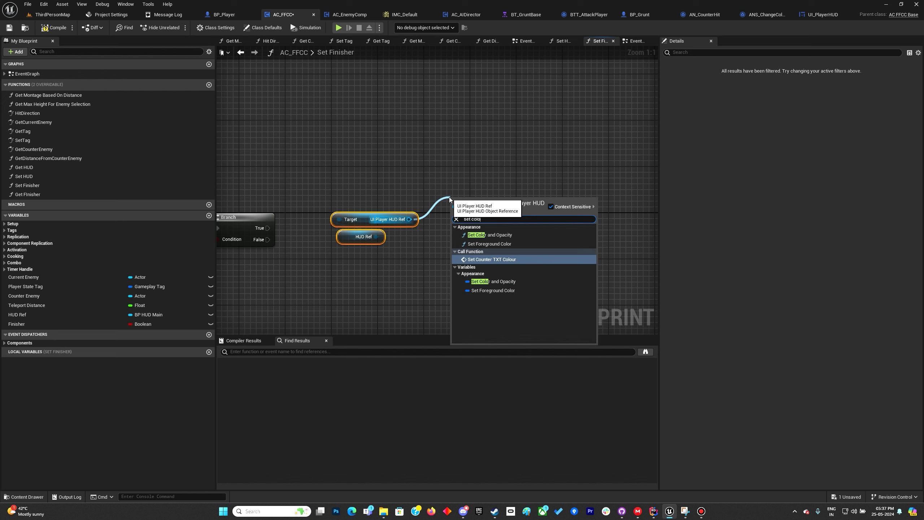
text(\)
key(BackSpace)
key(Return)
key(ctrl+d)
drag(268, 228, 489, 174)
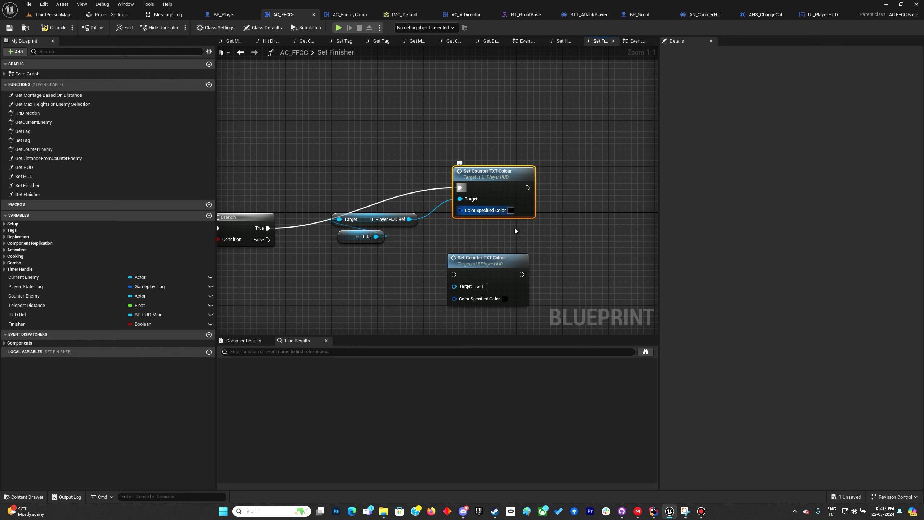
- Set the Color Specified Color of the True branch's Set Counter TXT Colour call to yellow
click(511, 211)
click(548, 230)
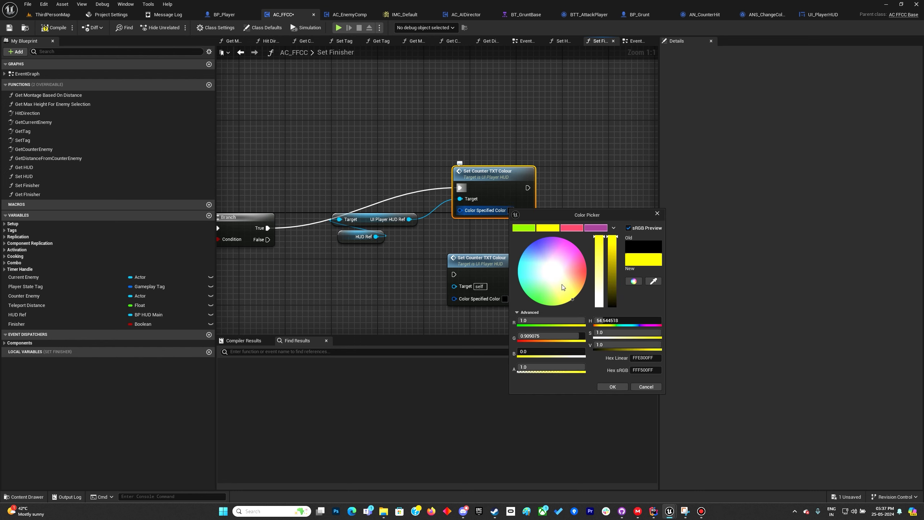
click(613, 268)
drag(574, 296, 575, 295)
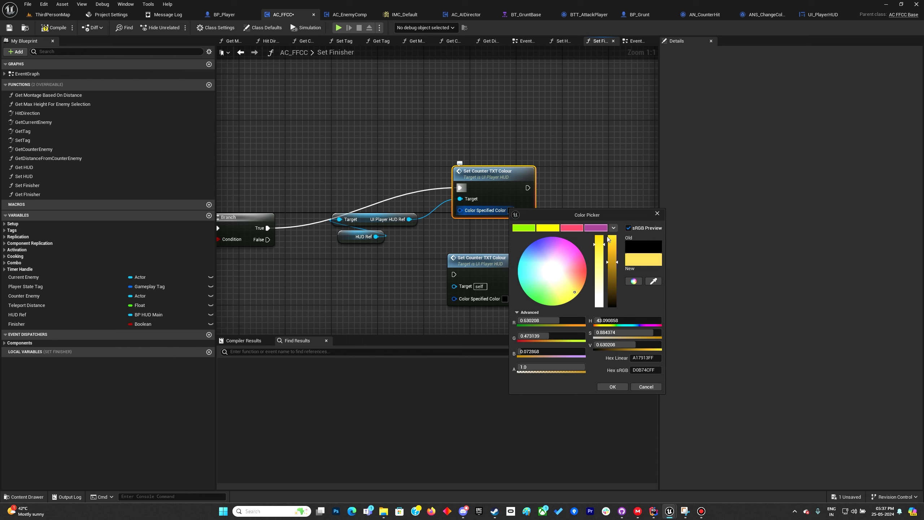
drag(611, 252, 614, 247)
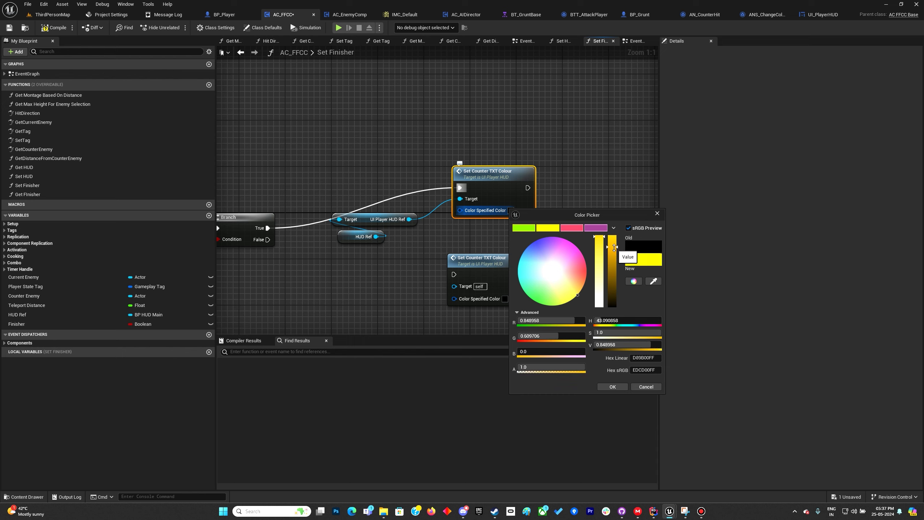
click(612, 387)
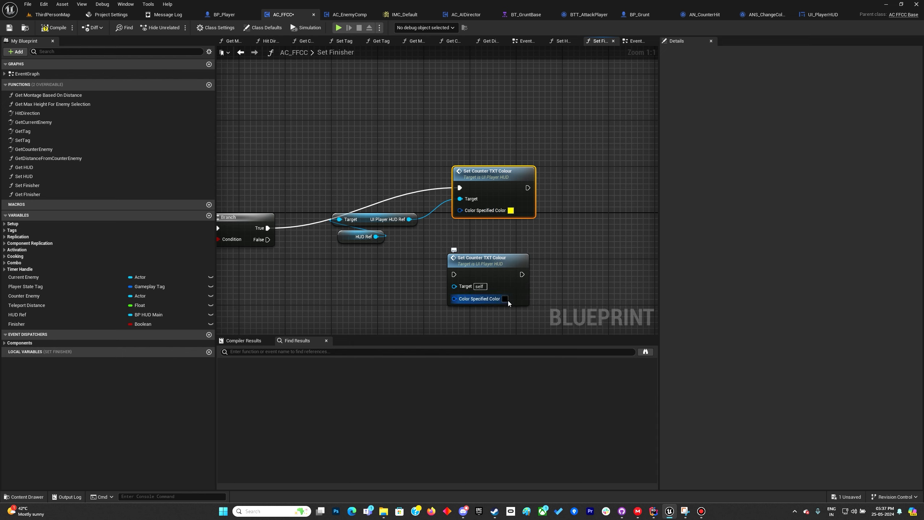
- Set the duplicate call's colour to near-white, then connect it to the Branch's False output and UI Player HUD Ref
click(505, 299)
click(550, 365)
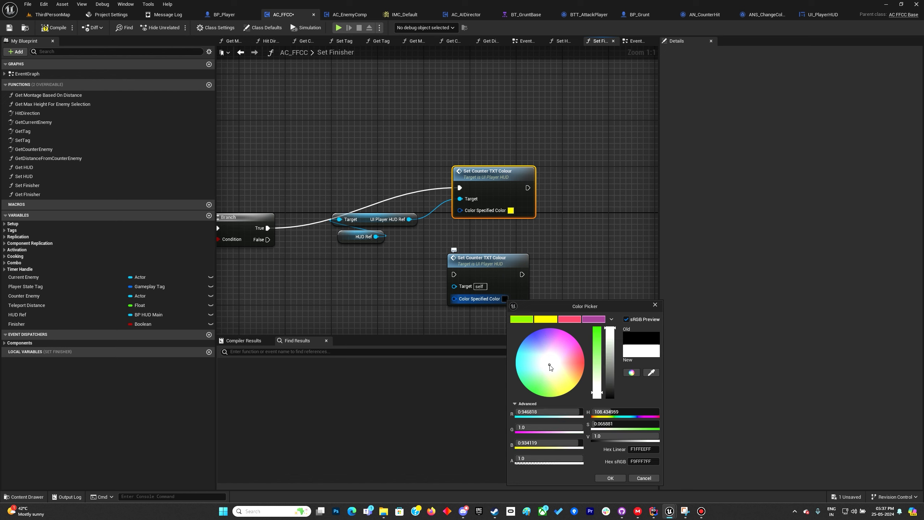
click(610, 478)
drag(269, 243, 454, 275)
drag(410, 220, 459, 289)
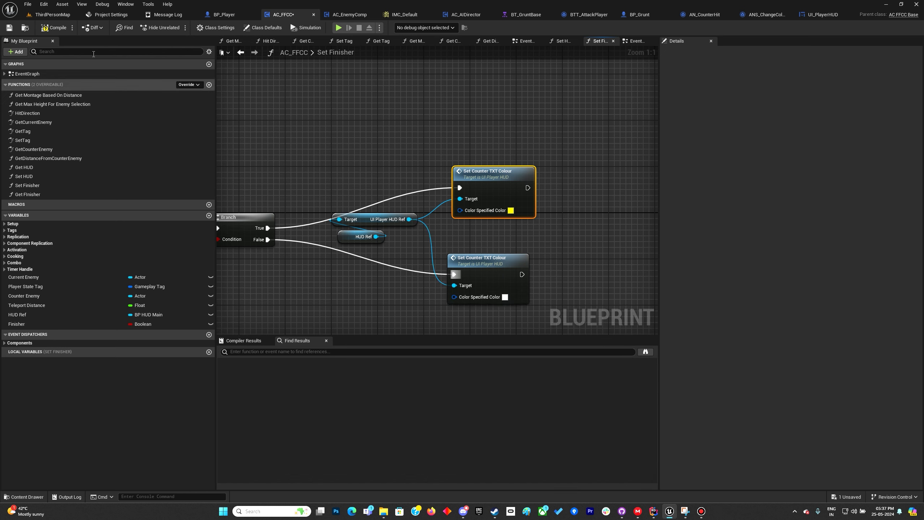
- Compile AC_FFCC and play-test the combo counter's colour change in the level
click(53, 27)
click(338, 27)
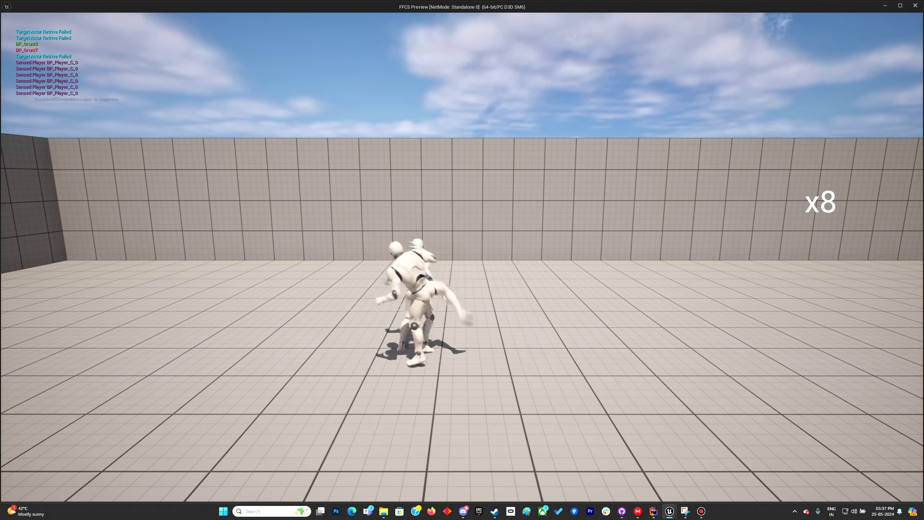
key(Escape)
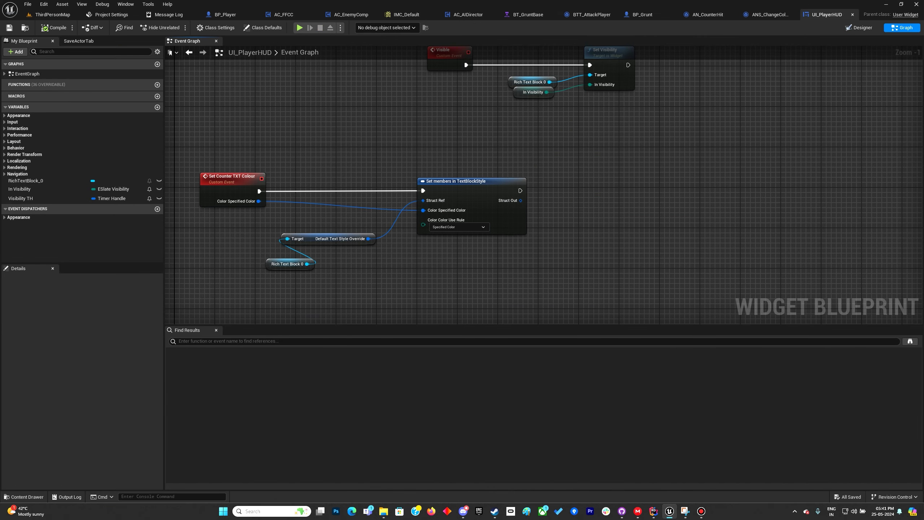
- In UI_PlayerHUD, add a Set Default Text Style Override node from Rich Text Block 0 after Set members in TextBlockStyle, fed by Struct Out
scroll(583, 249, up, 1)
drag(270, 278, 569, 221)
text(set)
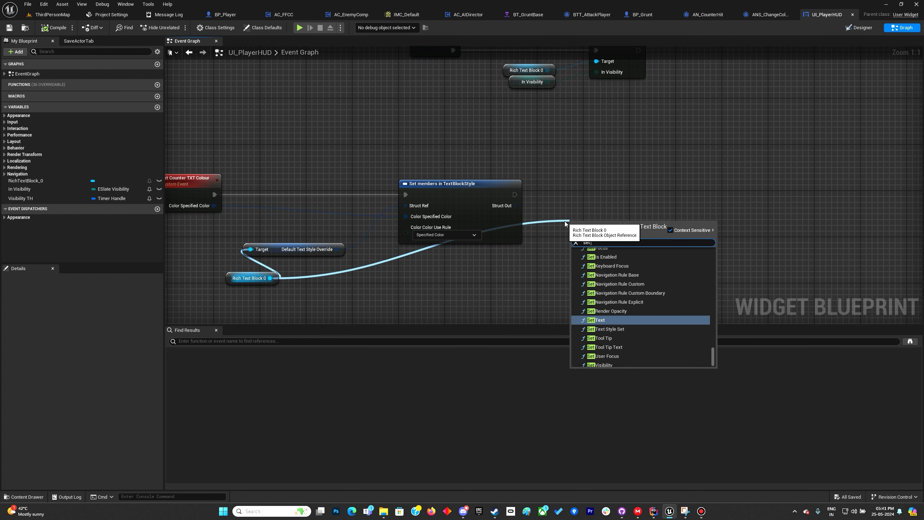
text( defa)
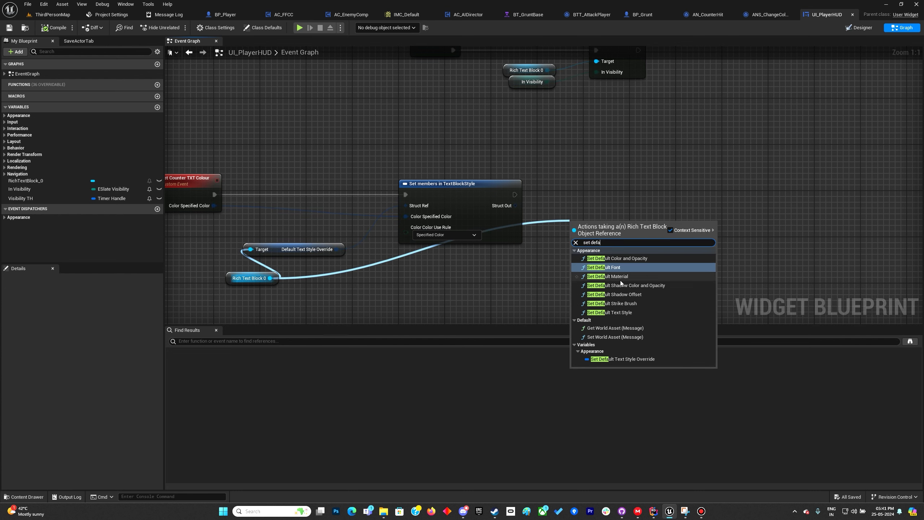
click(634, 360)
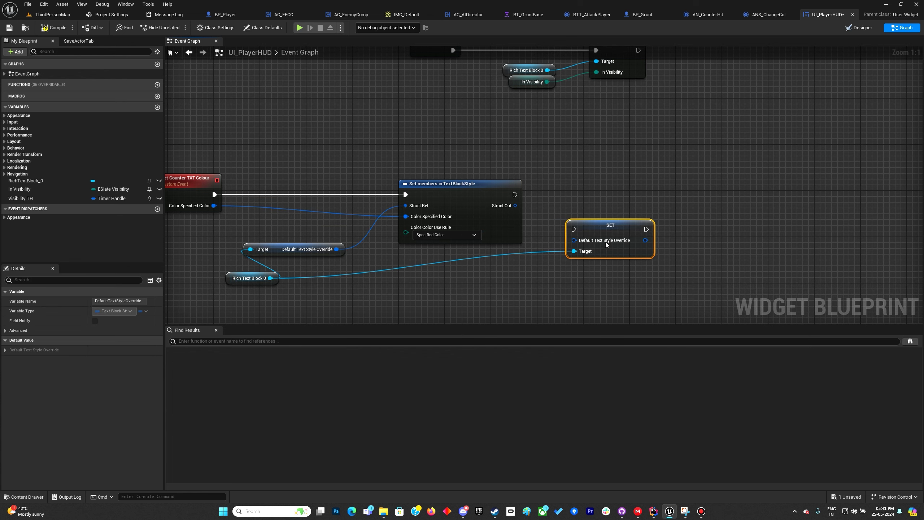
drag(607, 245, 612, 227)
drag(515, 206, 627, 192)
click(613, 160)
click(592, 168)
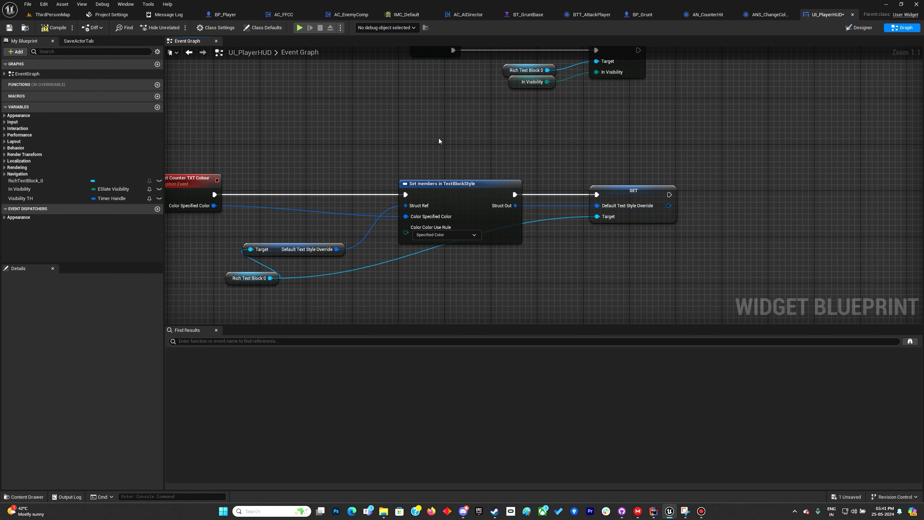
- Play-test the level again to check the counter text colour with the style override applied
click(298, 28)
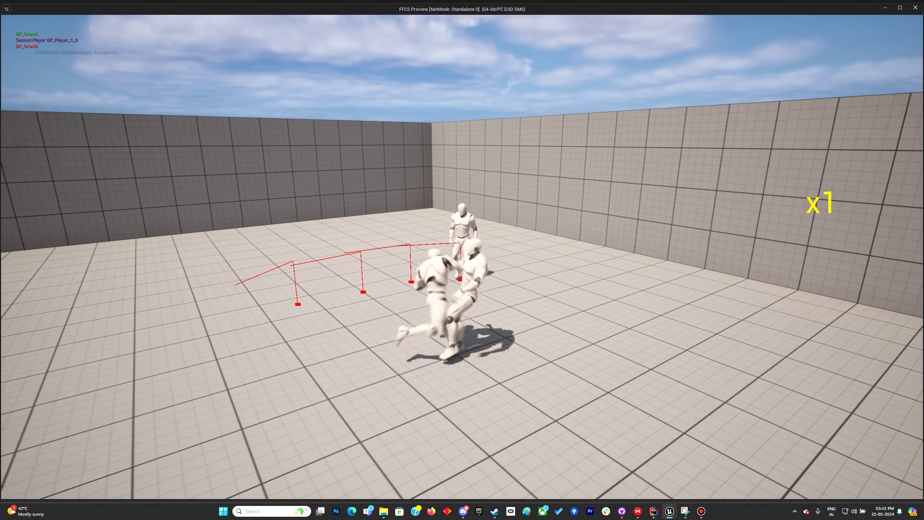
key(Escape)
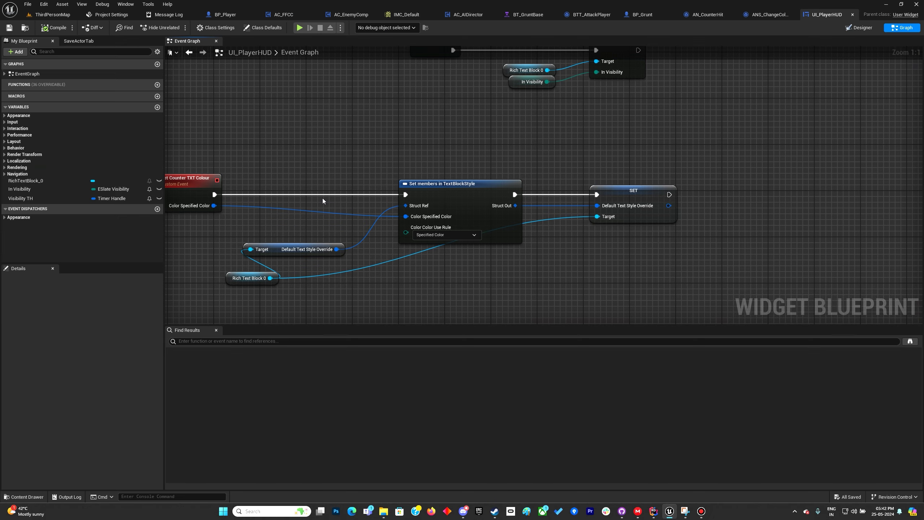
- Review the counter events in UI_PlayerHUD and the combo counter and timer chain in AC_FFCC's event graph
scroll(323, 197, down, 5)
right_drag(322, 197, 317, 296)
scroll(314, 229, up, 3)
scroll(316, 292, down, 1)
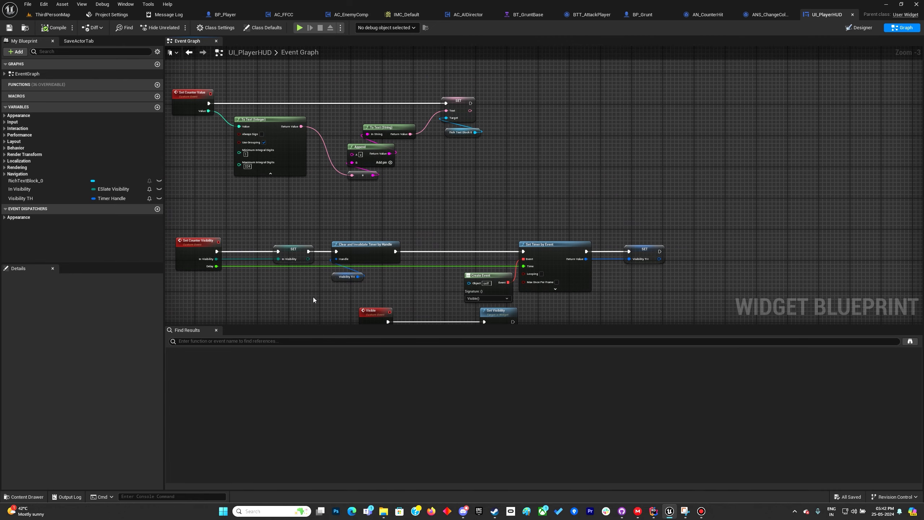
scroll(314, 299, up, 1)
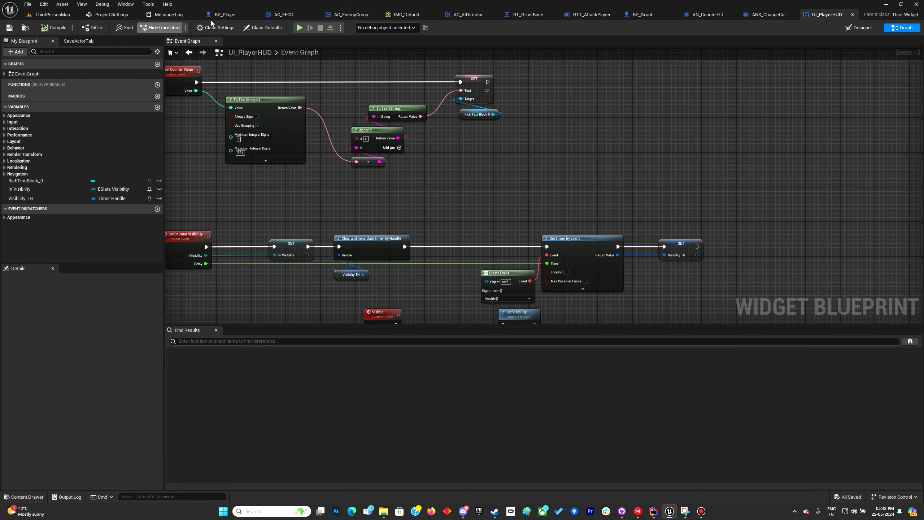
click(285, 15)
scroll(343, 207, down, 6)
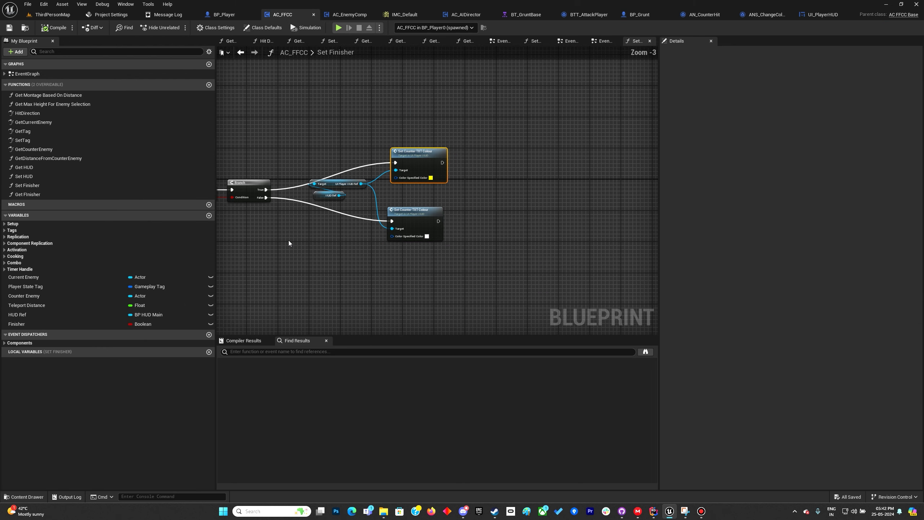
double_click(33, 74)
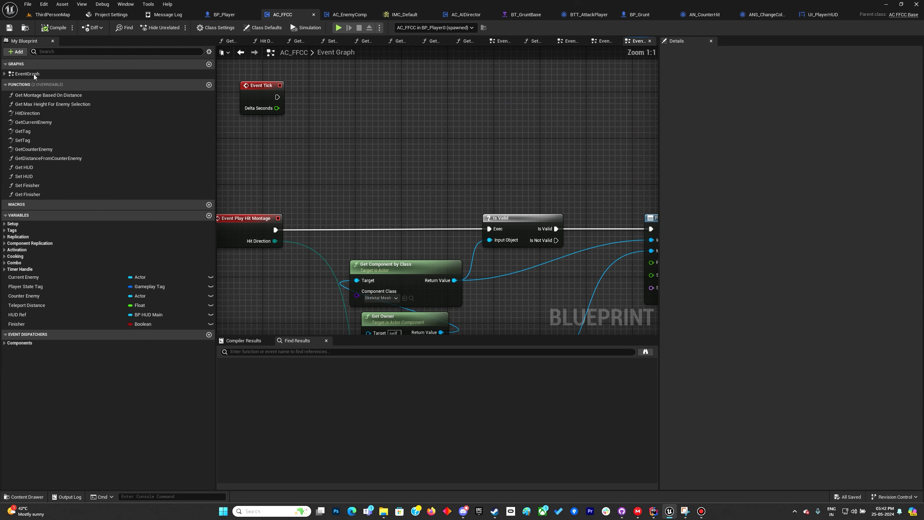
scroll(360, 95, down, 9)
scroll(445, 295, up, 9)
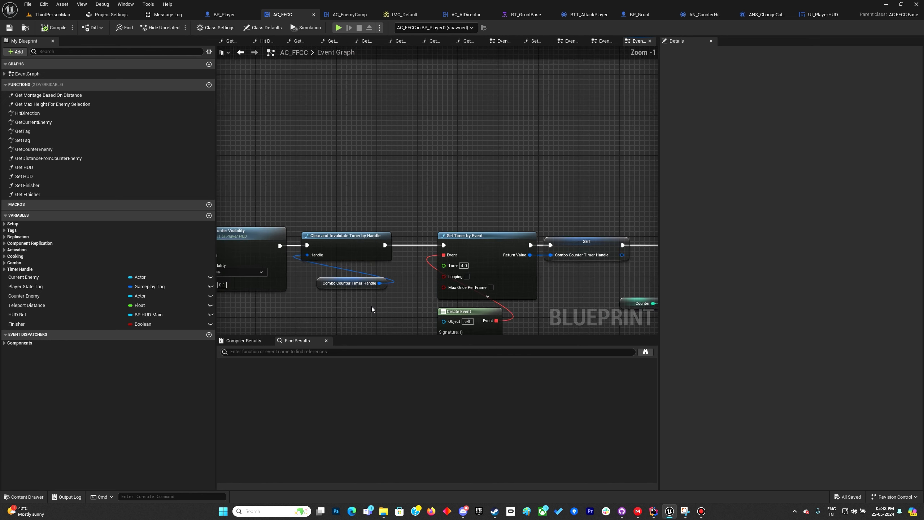
click(310, 278)
drag(311, 278, 298, 278)
right_drag(301, 312, 451, 223)
scroll(349, 251, down, 1)
right_drag(347, 250, 468, 245)
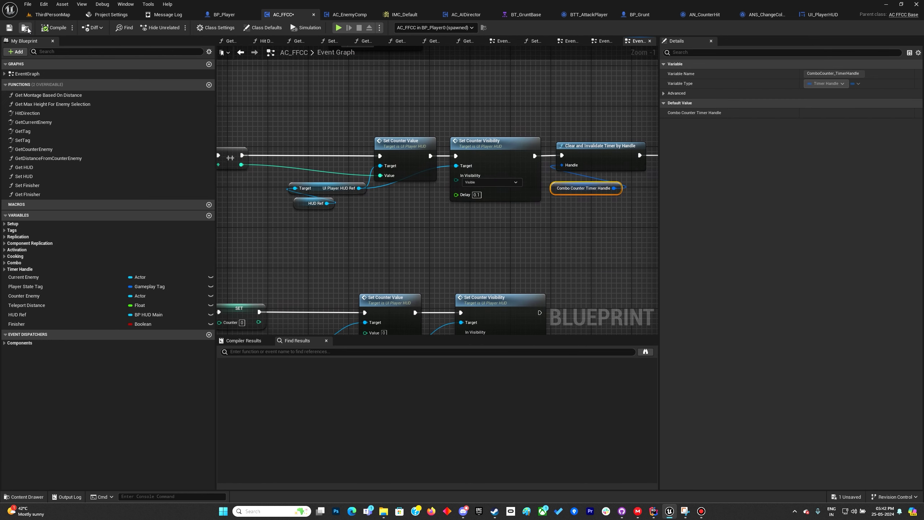
- Open the AnimNotify folder under _FFCS/Blueprints in the project content
key(ctrl+space)
click(170, 181)
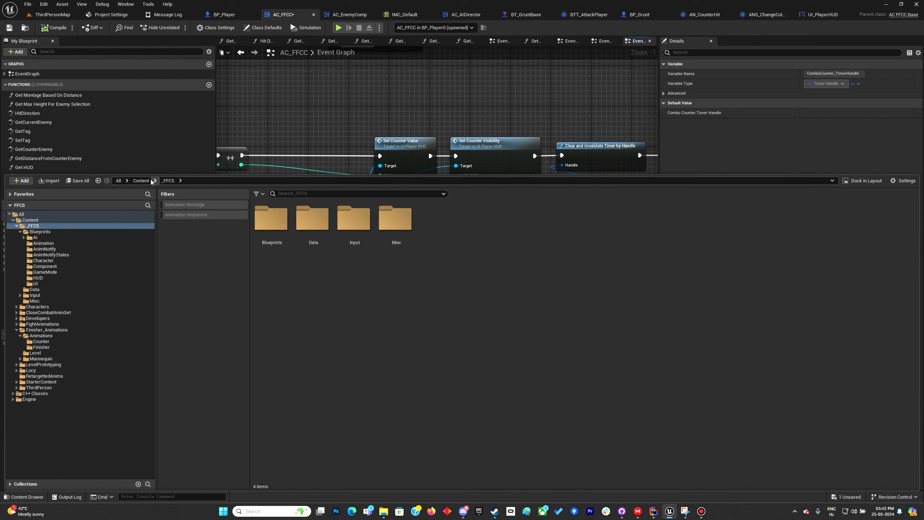
click(141, 181)
double_click(266, 225)
double_click(286, 255)
click(352, 253)
double_click(352, 252)
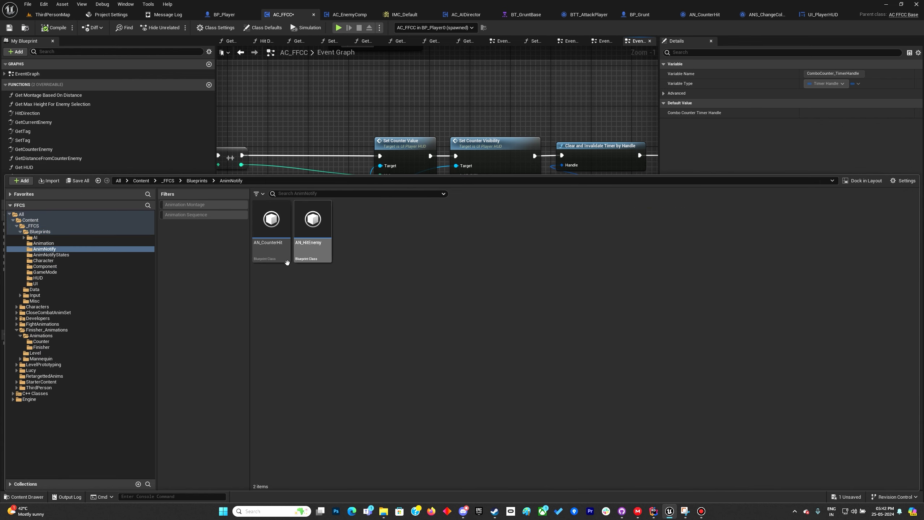
- Duplicate the AN_CounterHit notify blueprint and name the copy AN_FinisherHit
key(ctrl+d)
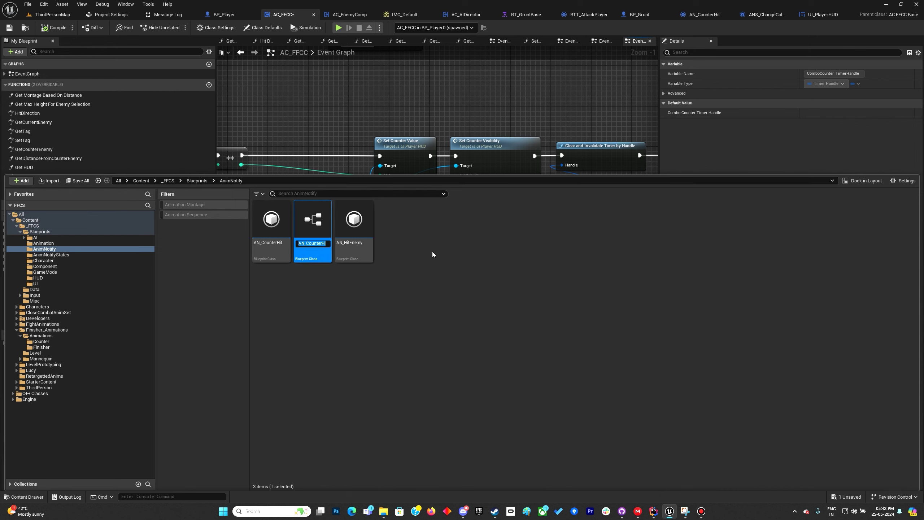
key(End)
key(BackSpace)
key(BackSpace)
key(BackSpace)
key(BackSpace)
key(BackSpace)
key(BackSpace)
key(BackSpace)
text(Finisher)
key(End)
key(BackSpace)
key(Return)
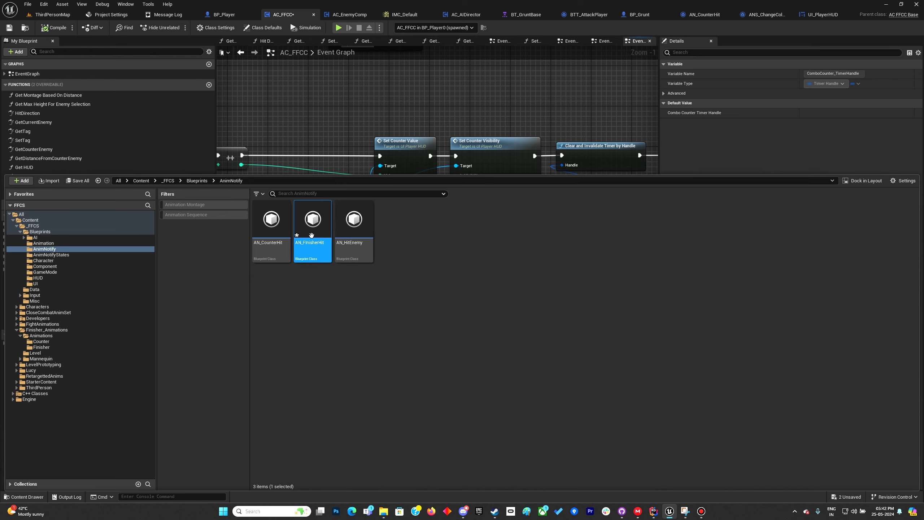
- In AN_FinisherHit, insert a Set Finisher call with Finisher off between Set Counter Enemy and the Return Node, and compile
double_click(311, 234)
scroll(472, 255, up, 3)
click(542, 199)
drag(348, 254, 414, 260)
text(set)
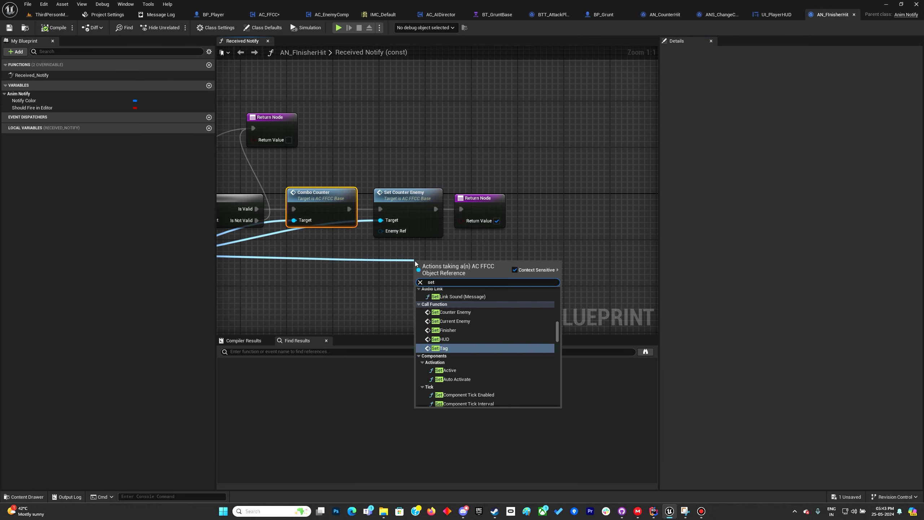
text( finishe)
key(Return)
drag(486, 198, 584, 204)
drag(434, 268, 570, 199)
key(q)
click(57, 29)
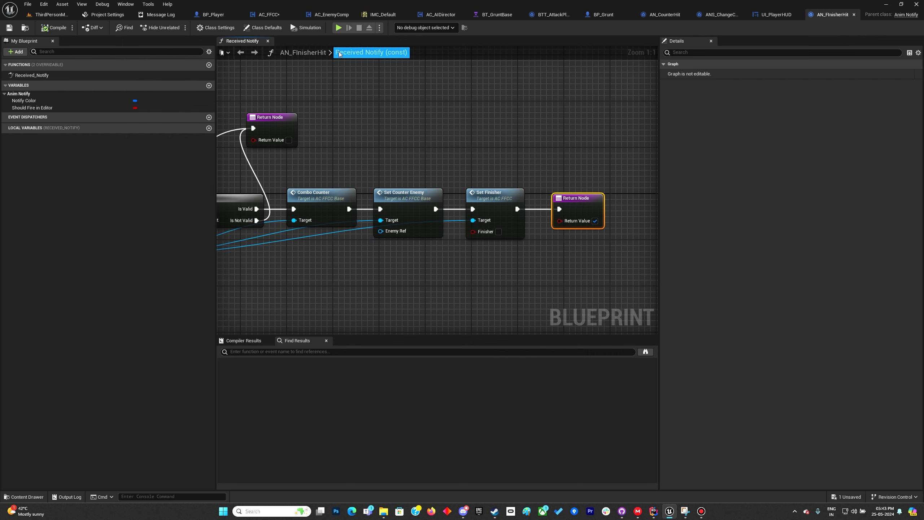
- Locate the montage used by BP_Player's finisher Play Montage node and open AM_FinisherP
click(230, 15)
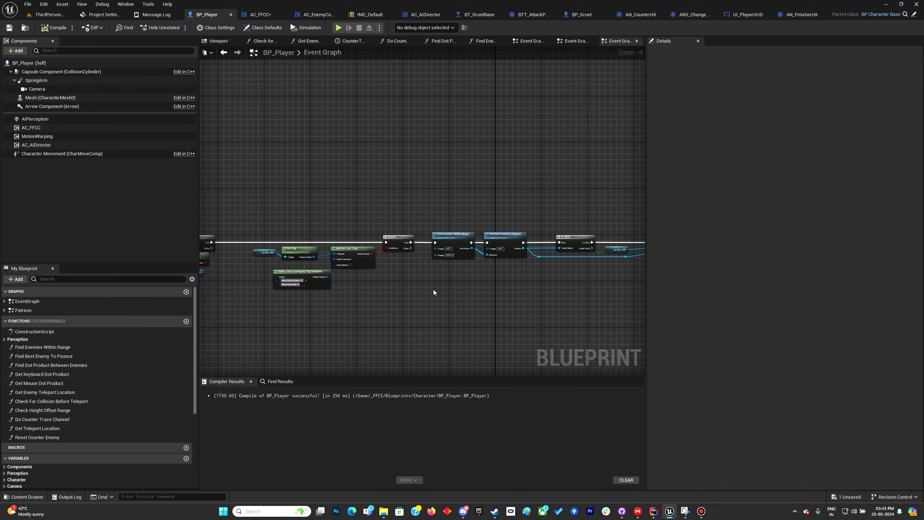
right_drag(433, 289, 289, 264)
scroll(473, 275, up, 4)
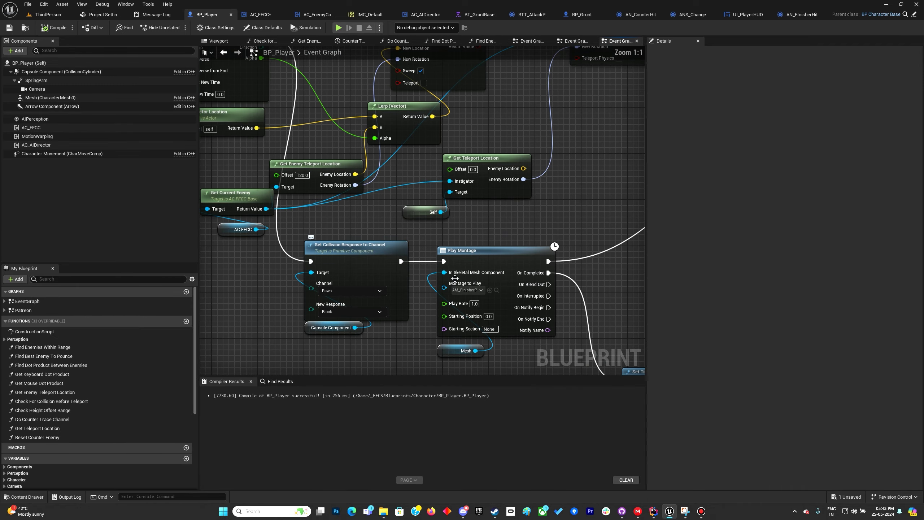
click(496, 291)
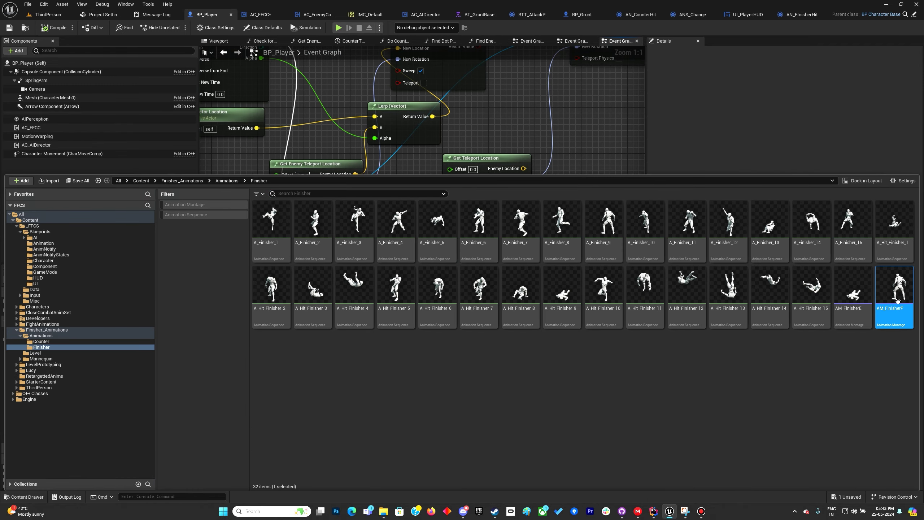
double_click(897, 300)
- Add a second notify track to AM_FinisherP and place an ANS_CombatWindow notify state on track 1, extended to about frame 158
click(271, 379)
click(293, 388)
right_click(302, 379)
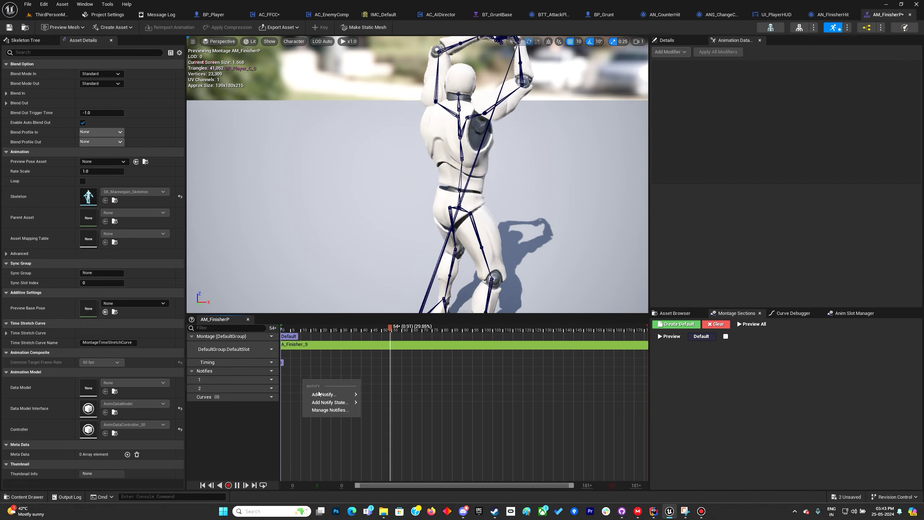
mouse_move(321, 395)
click(418, 444)
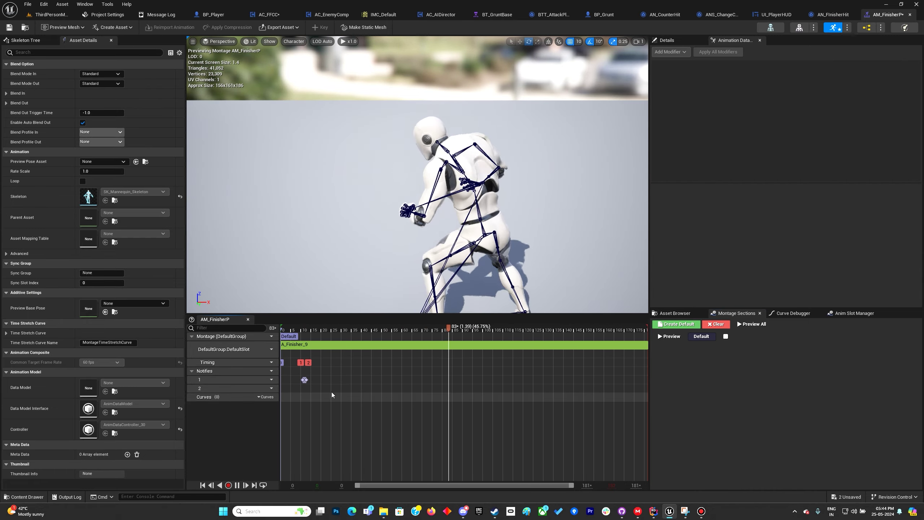
drag(307, 379, 600, 383)
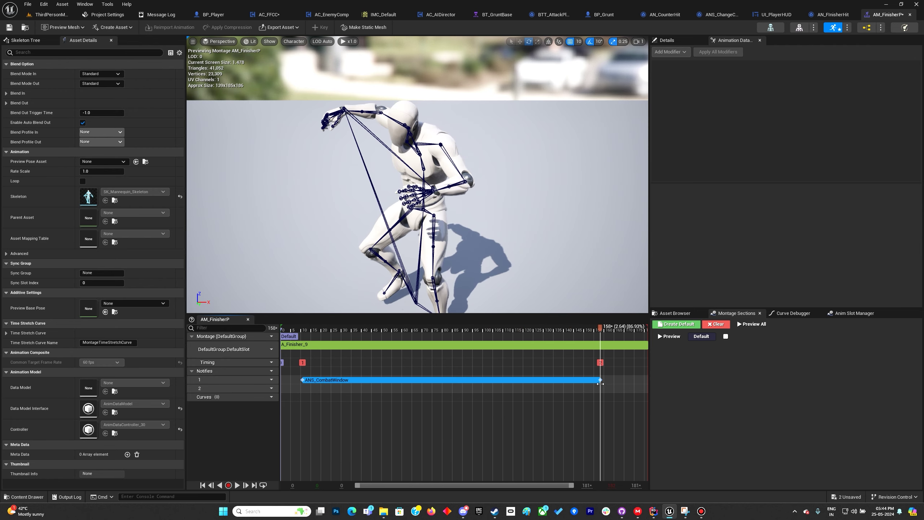
- Stretch the ANS_CombatWindow notify state in AM_FinisherP so it spans about frame 2 to frame 159
double_click(496, 386)
drag(302, 380, 286, 381)
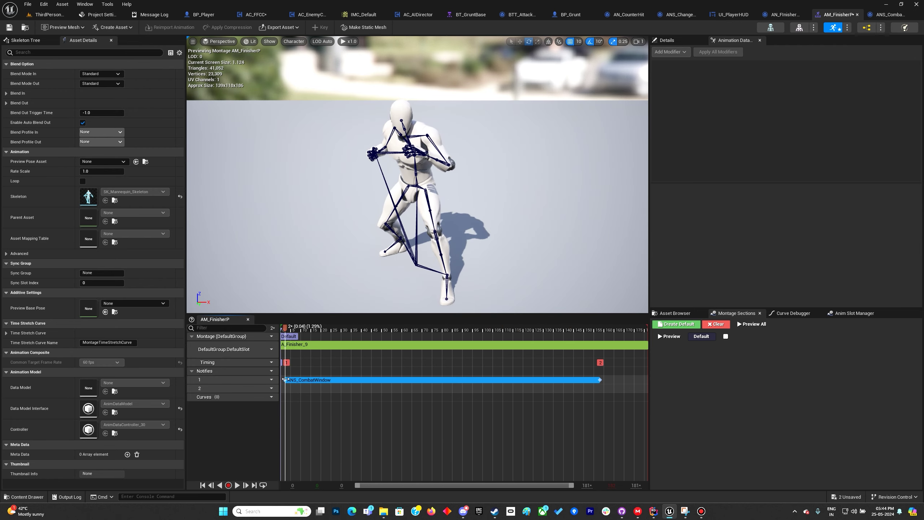
mouse_move(602, 382)
mouse_down()
mouse_move(635, 381)
mouse_move(521, 381)
mouse_move(605, 383)
mouse_up()
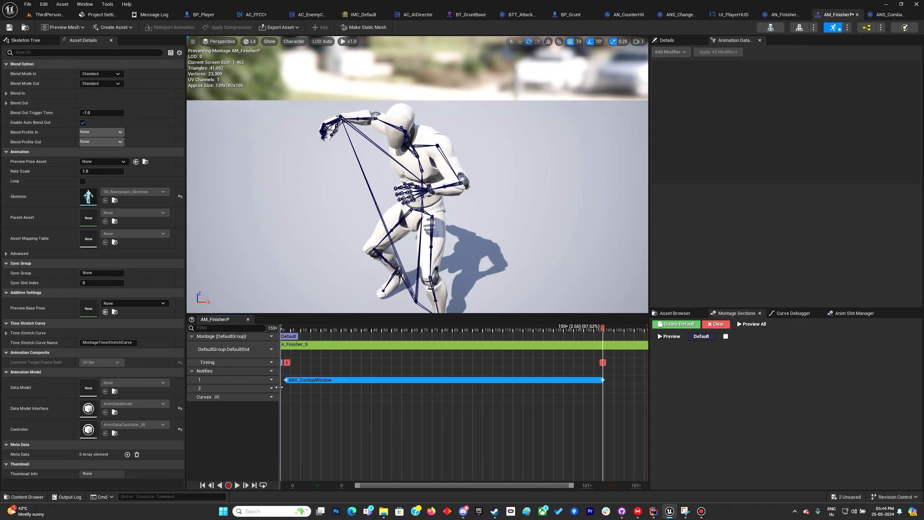
- Add an AN_FinisherHit notify on track 2 of AM_FinisherP, save the montage, and move the notify to about frame 30
right_click(329, 389)
mouse_move(347, 402)
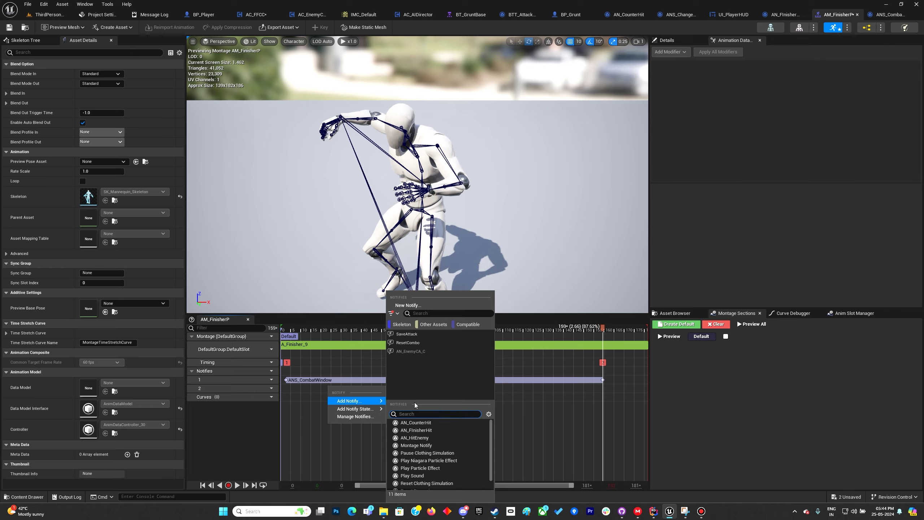
click(427, 431)
drag(354, 391, 321, 408)
drag(398, 414, 331, 418)
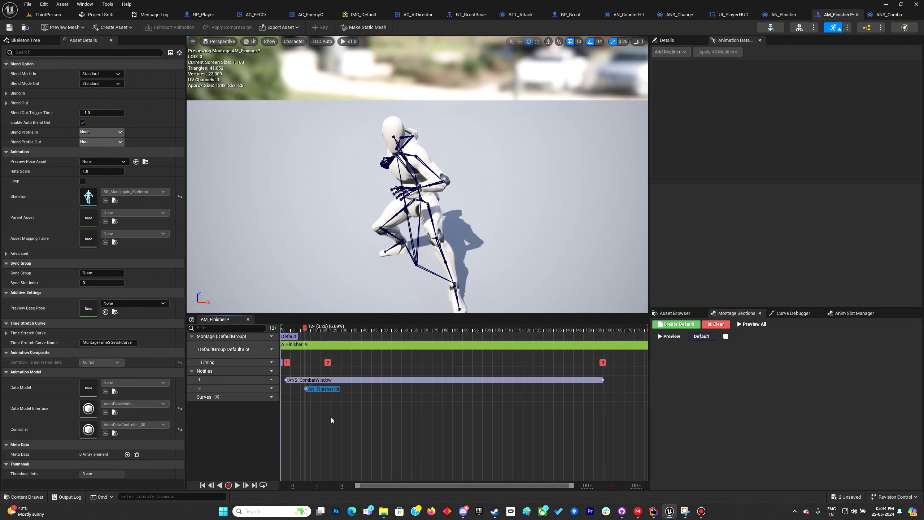
click(329, 390)
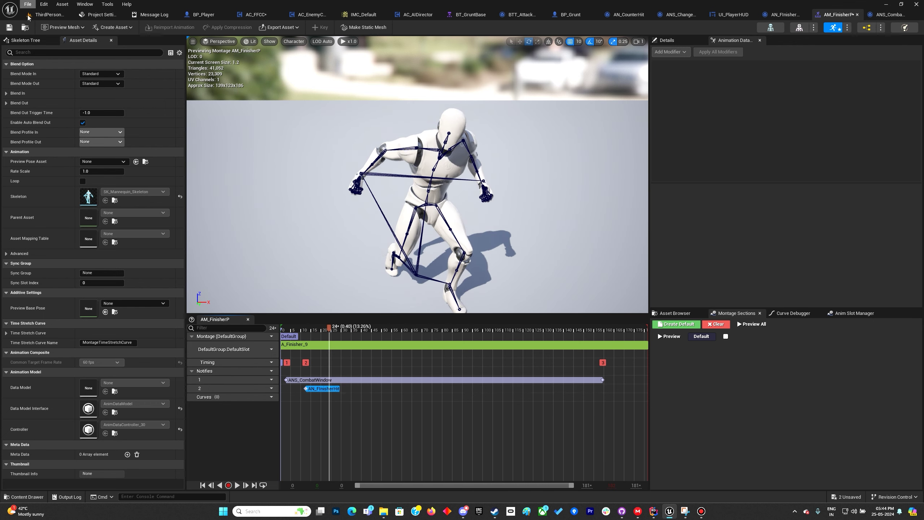
click(10, 28)
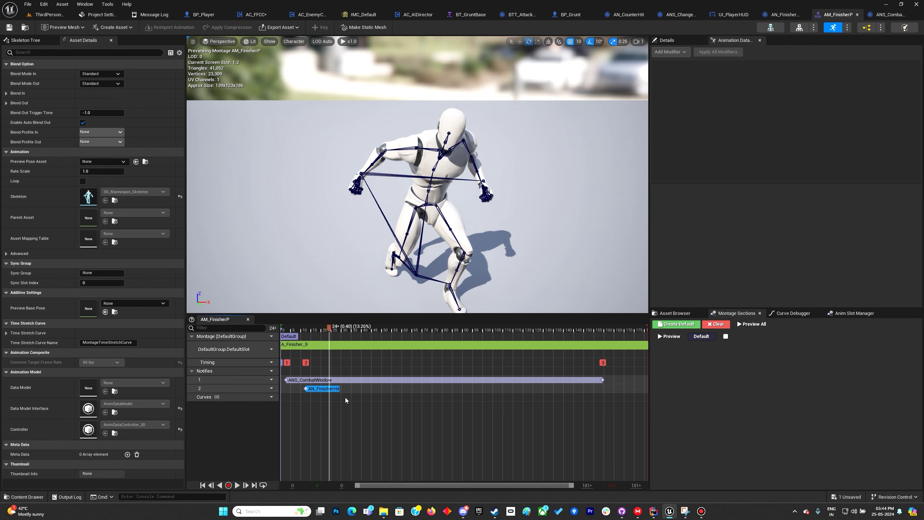
mouse_move(318, 389)
mouse_down()
mouse_move(370, 392)
mouse_move(354, 397)
mouse_up()
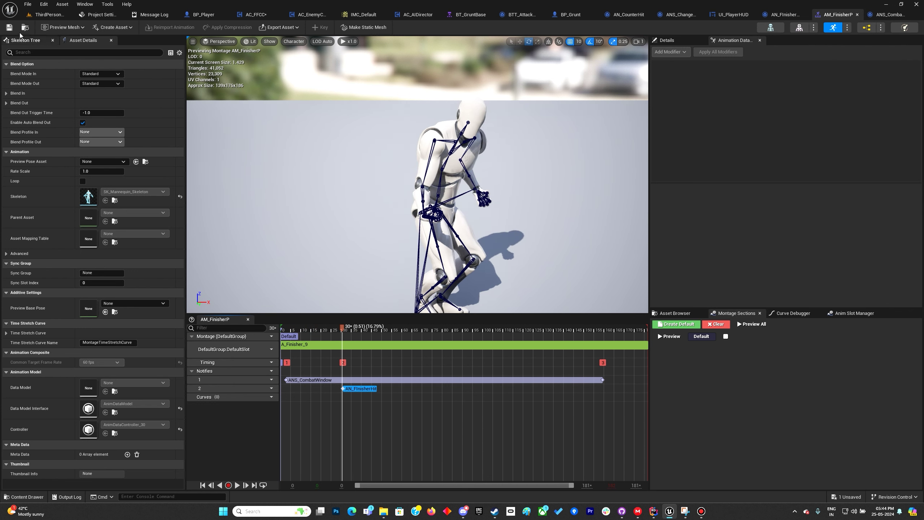
- Play-test the level from the ThirdPersonMap viewport by running towards the enemies and attacking repeatedly
click(49, 15)
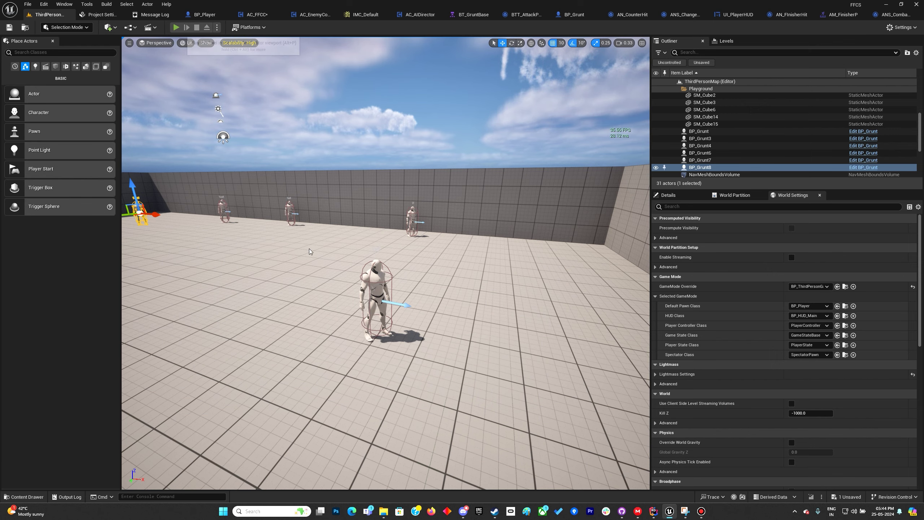
key(alt+p)
key(w)
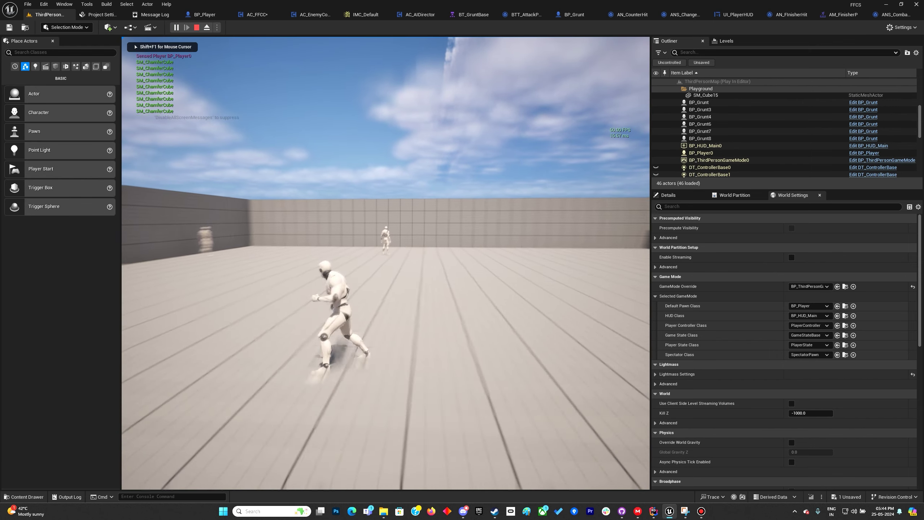
click(385, 262)
click(385, 263)
click(386, 262)
click(385, 262)
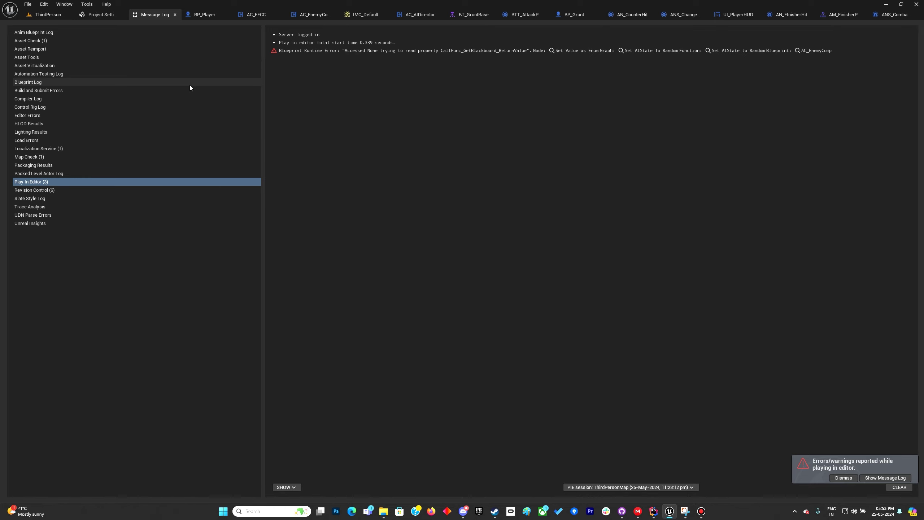
- From the runtime error, open Set AIState to Random in AC_EnemyComp and insert an Is Valid check on the blackboard before Set Value as Enum
click(566, 50)
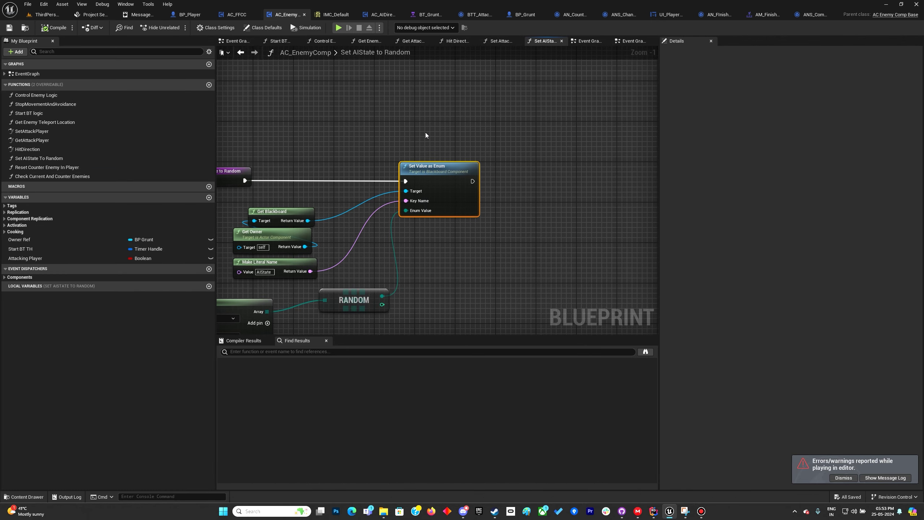
drag(407, 225, 421, 187)
text(is)
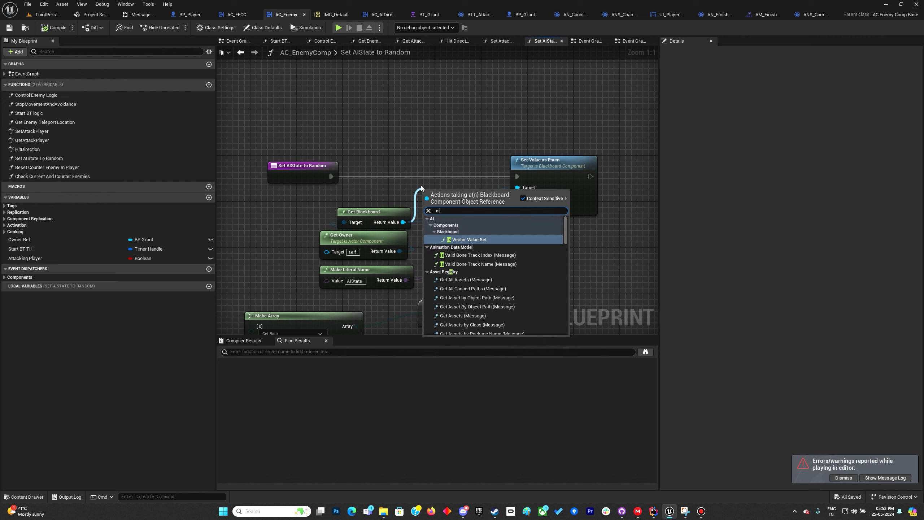
text( va)
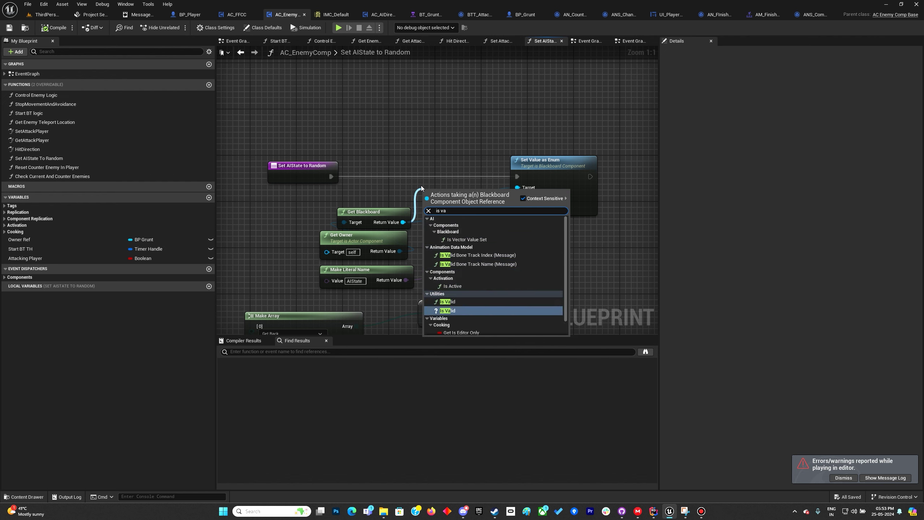
key(Return)
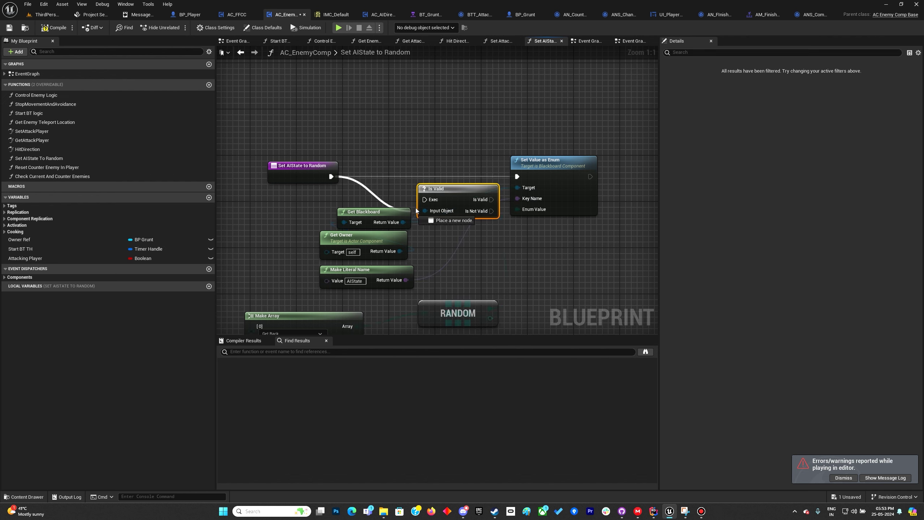
drag(454, 193, 649, 169)
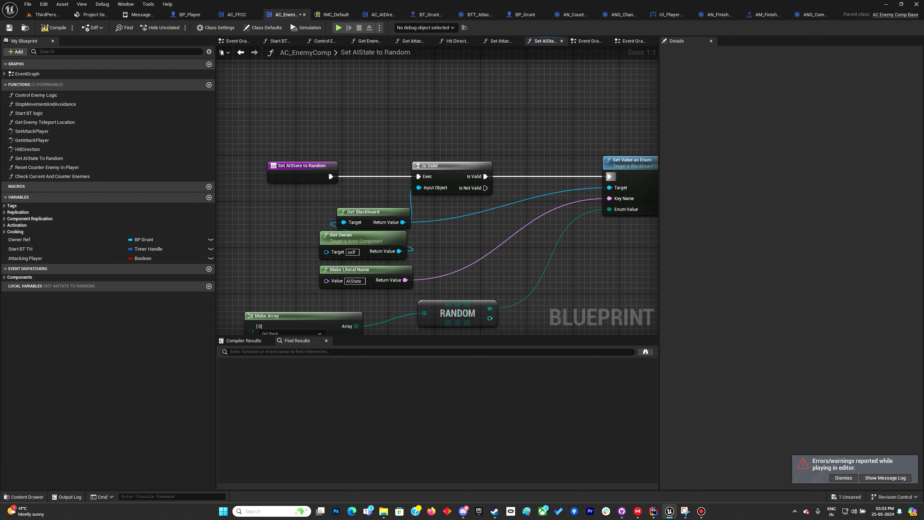
right_drag(481, 230, 408, 241)
scroll(408, 242, down, 1)
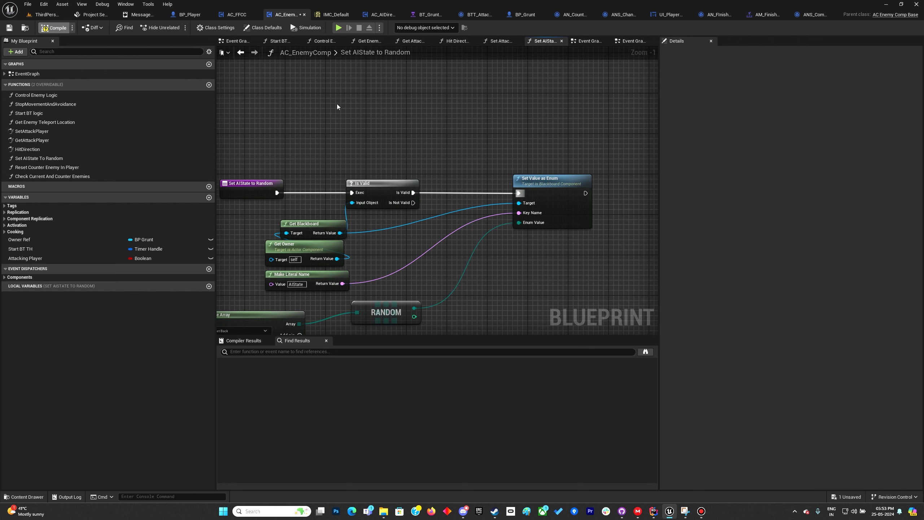
- Examine where AC_FFCC's event graph calls Reset Combo Counter in the Play Hit Montage logic
click(199, 17)
right_drag(279, 167, 360, 154)
scroll(394, 155, down, 3)
click(234, 14)
scroll(256, 140, down, 5)
right_drag(257, 140, 334, 212)
right_drag(292, 117, 268, 272)
scroll(268, 271, up, 4)
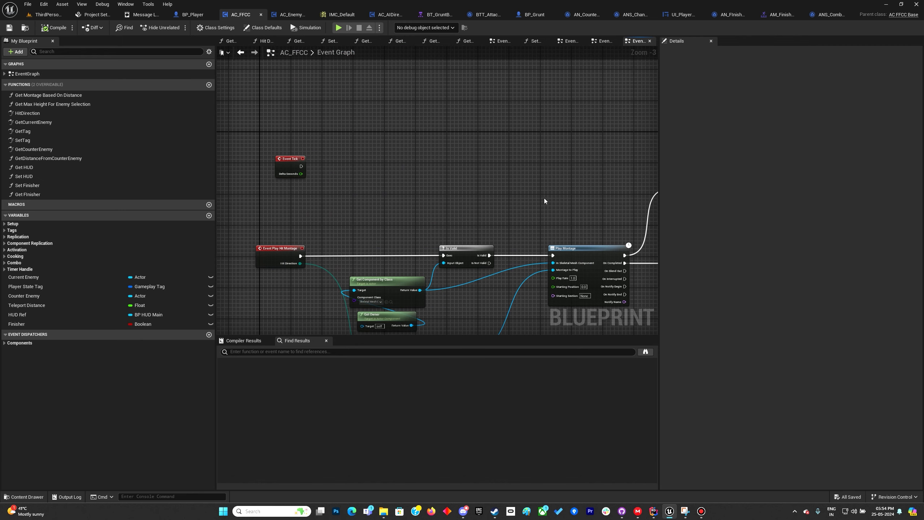
right_drag(545, 199, 235, 206)
scroll(344, 242, up, 2)
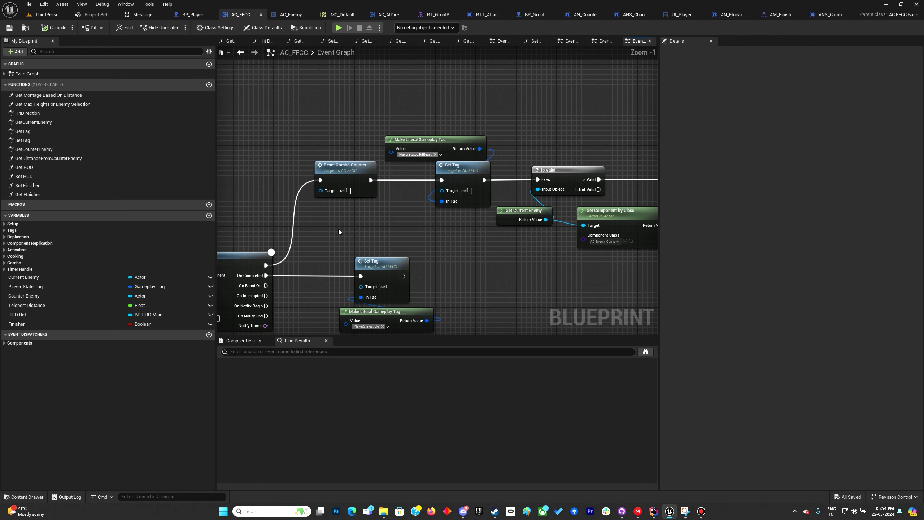
right_drag(338, 229, 491, 194)
right_drag(344, 203, 450, 256)
click(336, 199)
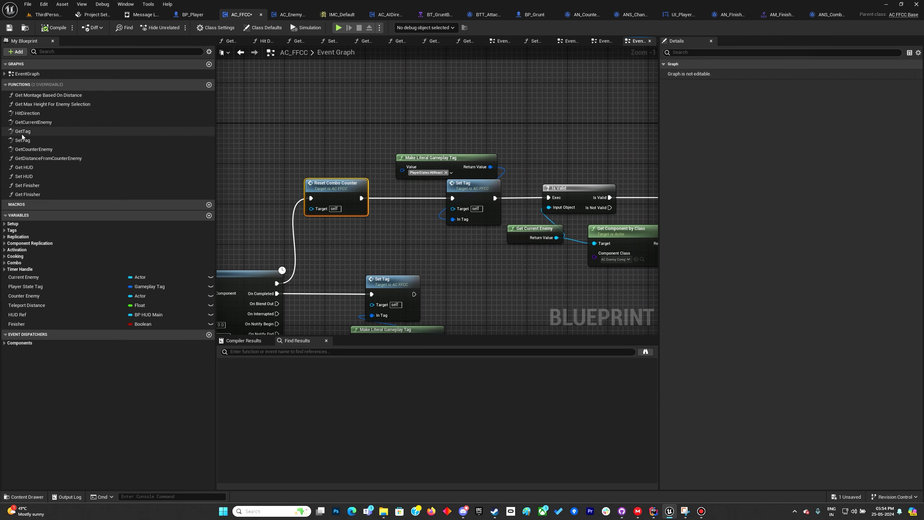
- In AC_FFCC's Reset Combo Counter event, insert Set Finisher with Finisher off between SET Counter and Set Counter Value, and save
scroll(361, 331, down, 4)
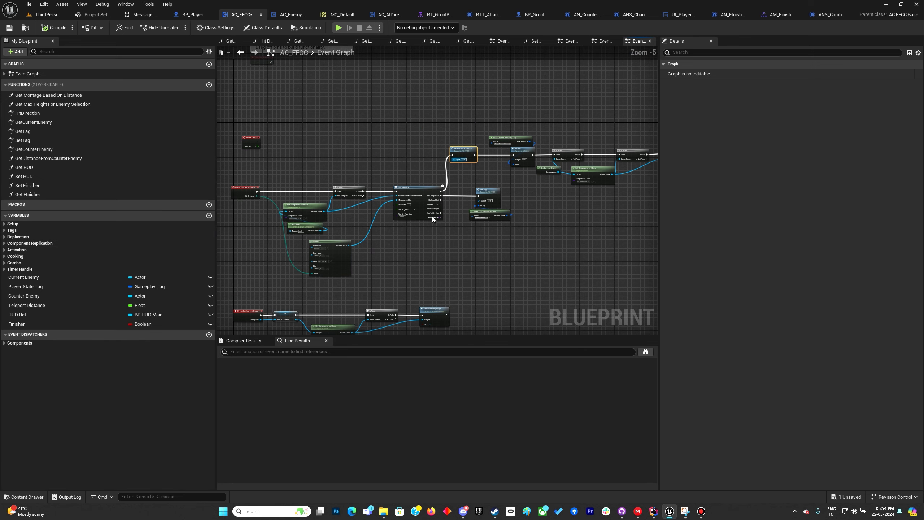
right_drag(433, 216, 416, 48)
right_drag(383, 300, 544, 136)
scroll(389, 247, up, 3)
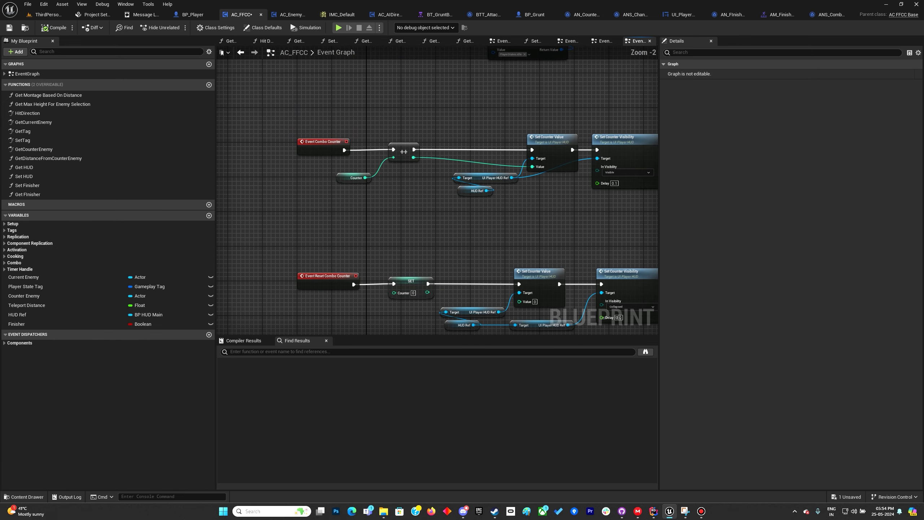
right_drag(315, 259, 275, 225)
drag(275, 226, 326, 257)
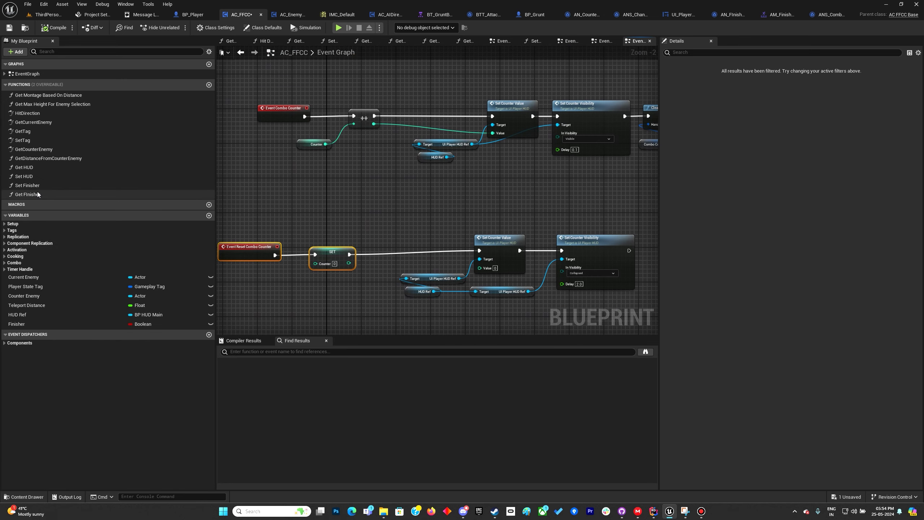
drag(30, 185, 386, 243)
drag(381, 287, 386, 288)
drag(394, 247, 360, 246)
click(298, 201)
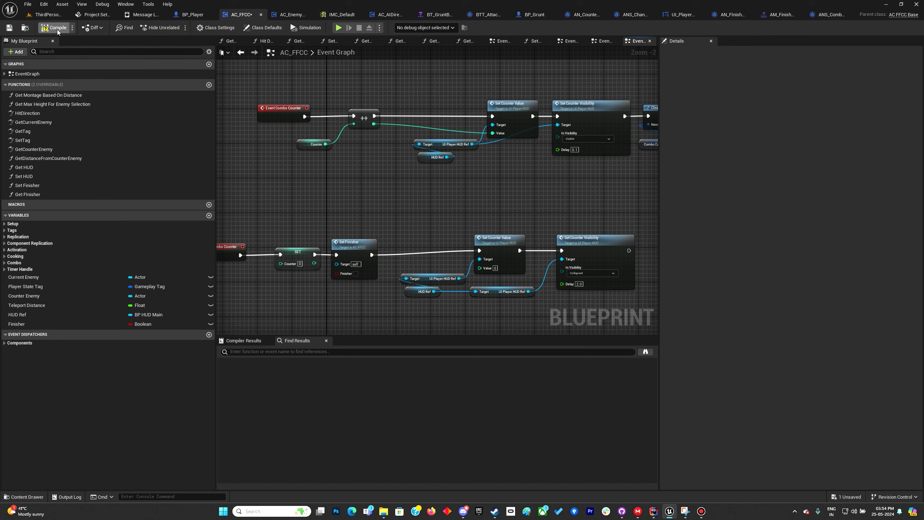
key(ctrl+s)
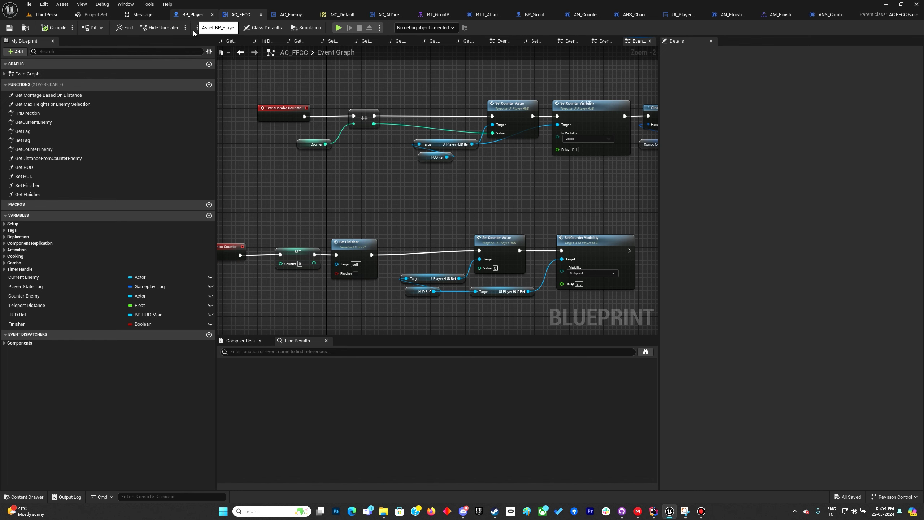
- In BP_Player's Counter input logic, connect the Is Valid check's Is Not Valid output to a Reset Combo Counter call on a copied AC FFCC reference
click(193, 16)
right_drag(301, 137, 225, 373)
scroll(353, 259, up, 3)
right_drag(324, 315, 401, 239)
scroll(404, 245, down, 3)
right_drag(429, 295, 437, 154)
scroll(311, 243, up, 3)
mouse_move(411, 242)
right_down()
mouse_move(395, 252)
mouse_move(410, 251)
right_up()
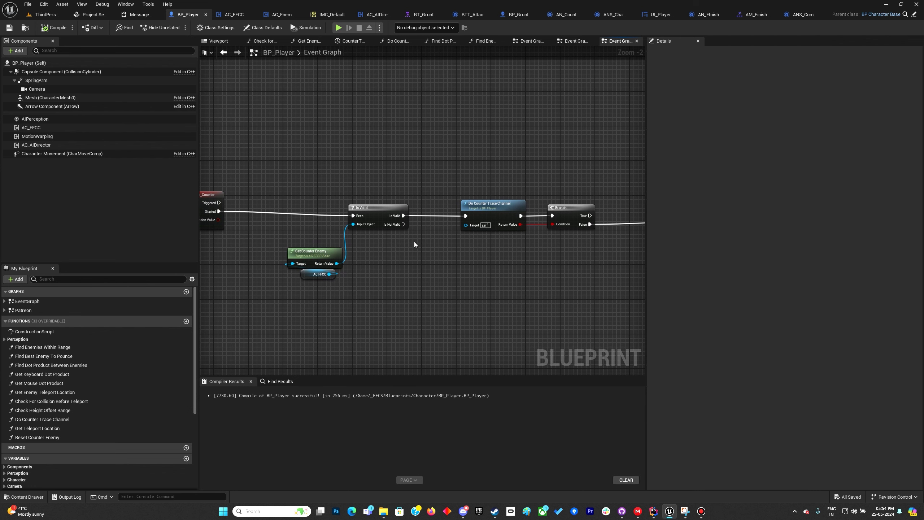
scroll(410, 242, up, 2)
drag(401, 218, 377, 287)
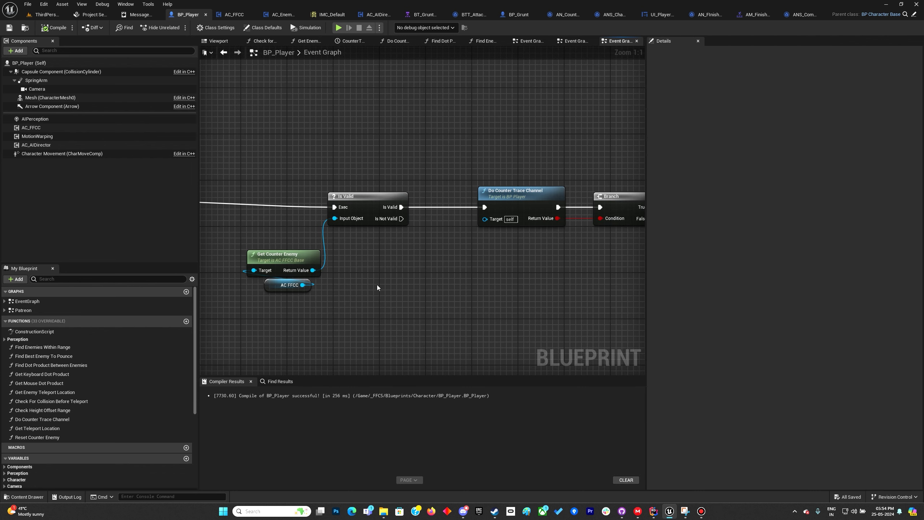
right_drag(377, 288, 375, 286)
key(ctrl+c)
key(ctrl+v)
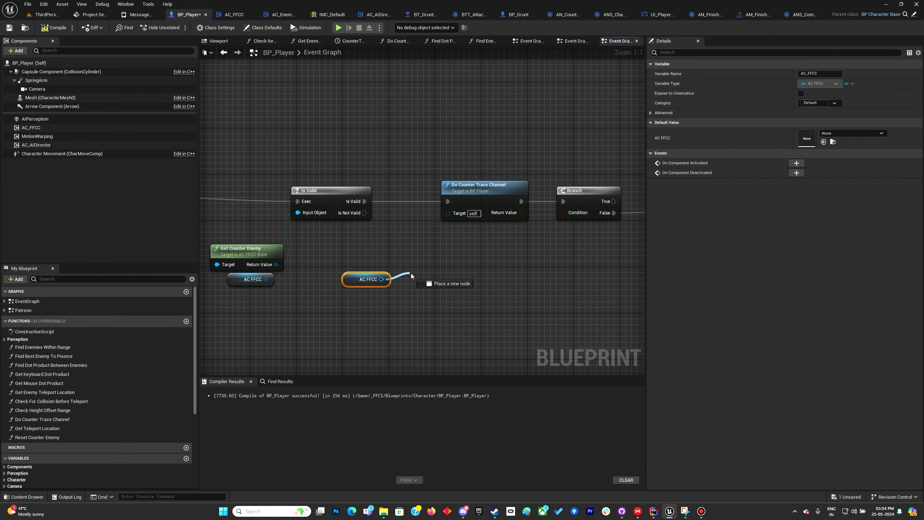
drag(411, 273, 411, 273)
text(reset)
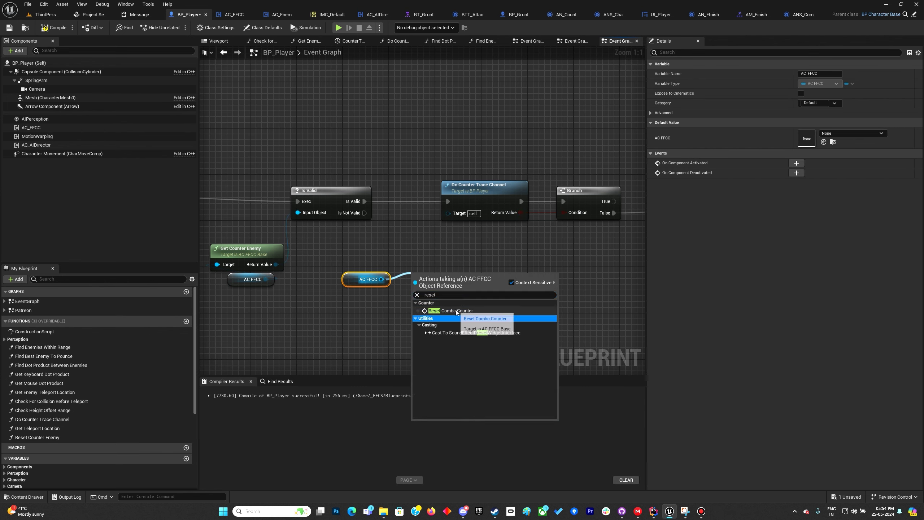
click(457, 312)
drag(365, 212, 414, 296)
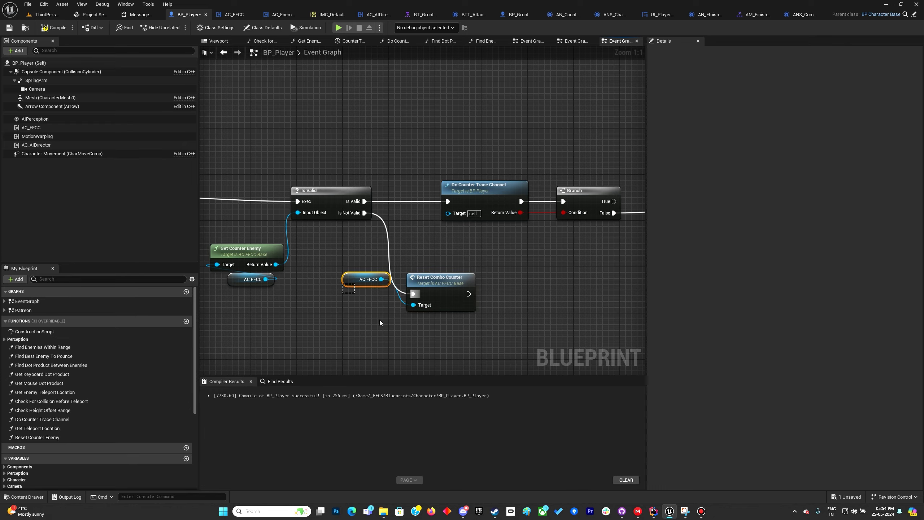
click(364, 284)
- Play-test the game by attacking an enemy through a full combo and a finisher, checking the HUD combo counter's colour
click(337, 27)
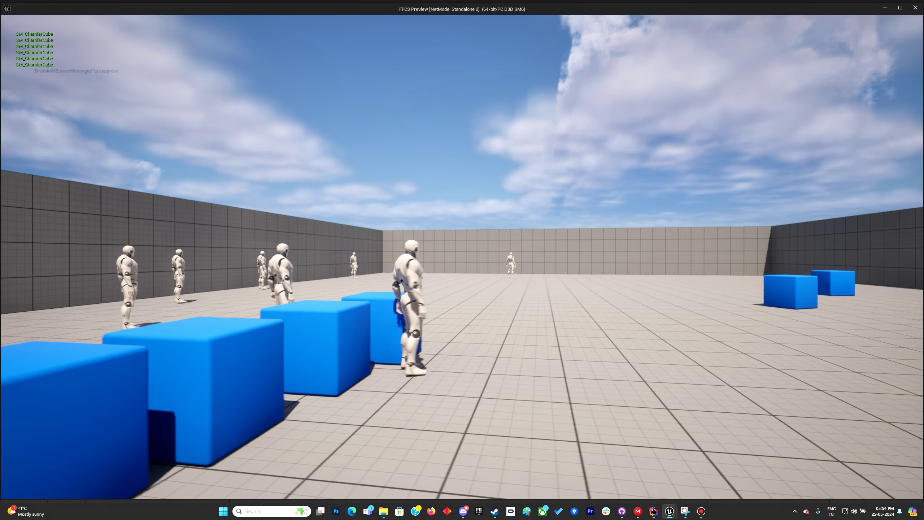
key(w)
click(462, 260)
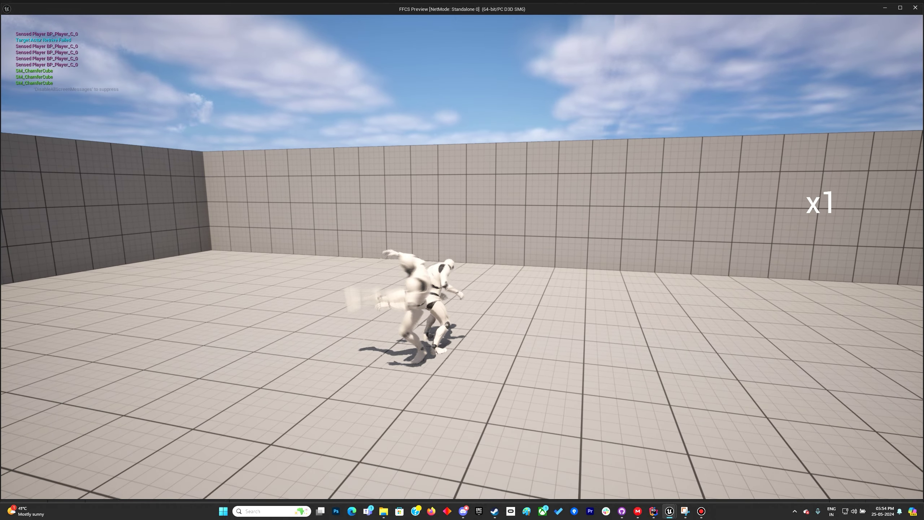
click(462, 260)
click(462, 260)
click(462, 260)
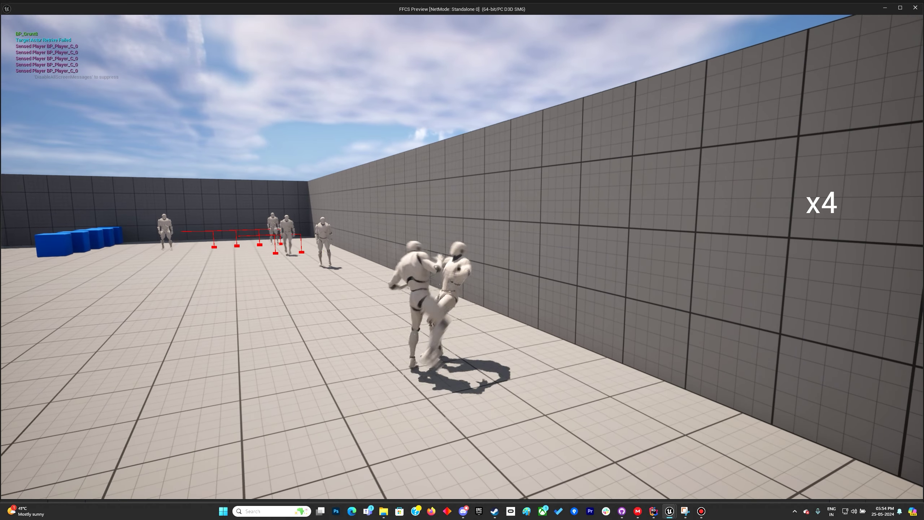
click(462, 260)
click(463, 260)
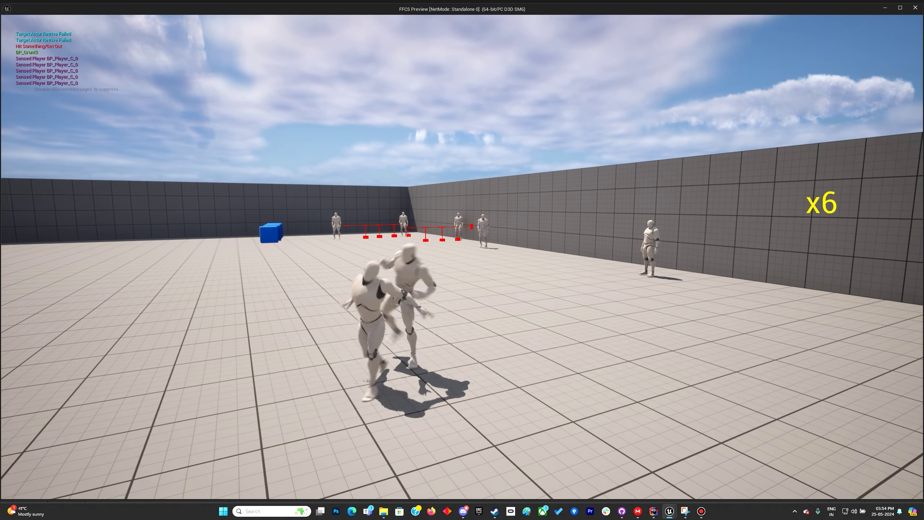
click(462, 260)
click(462, 260)
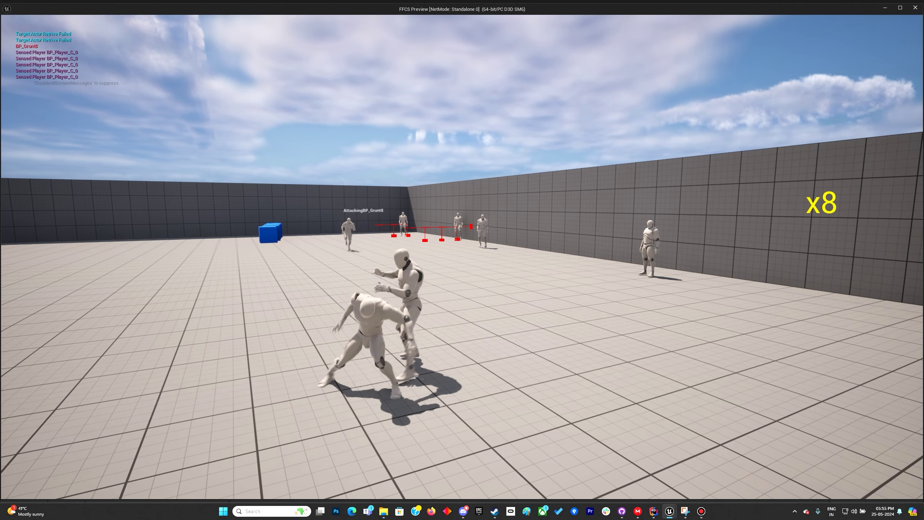
click(462, 260)
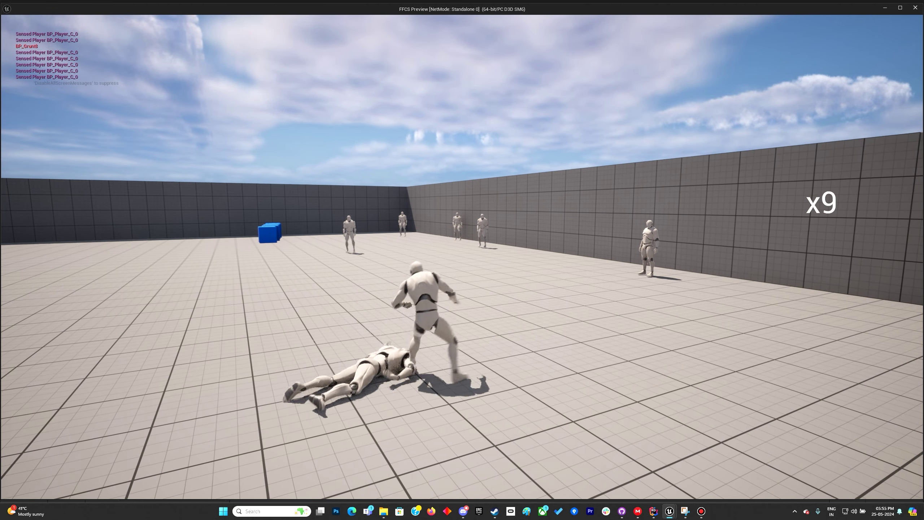
- Play-test running between grunts and chaining attacks on them, checking how the HUD combo counter builds and resets
key(s)
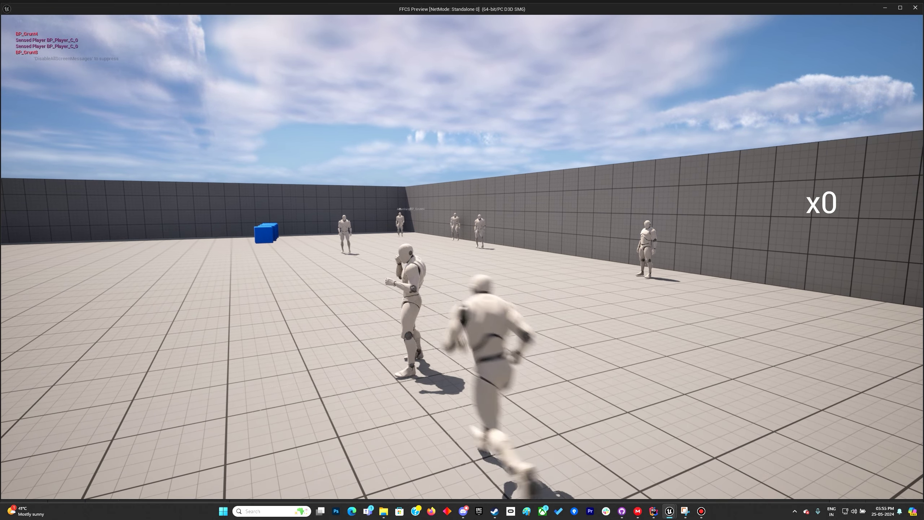
key(w)
click(462, 260)
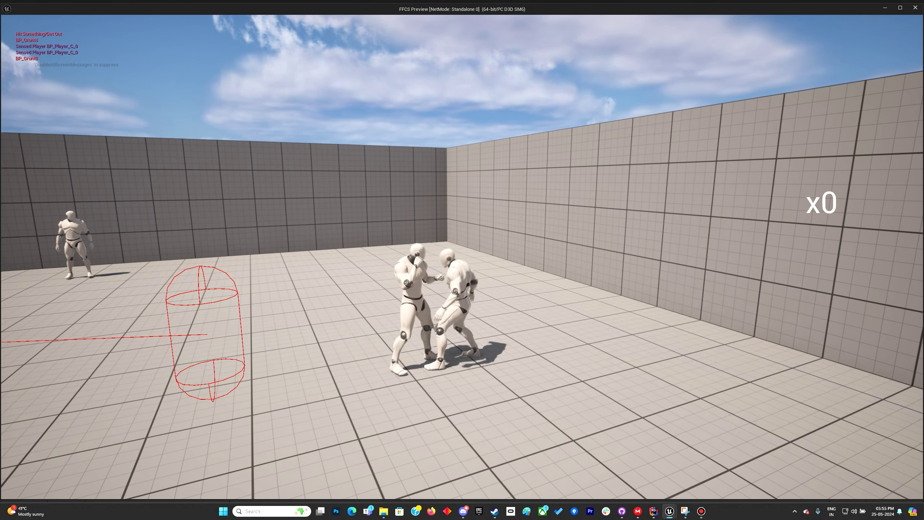
key(w)
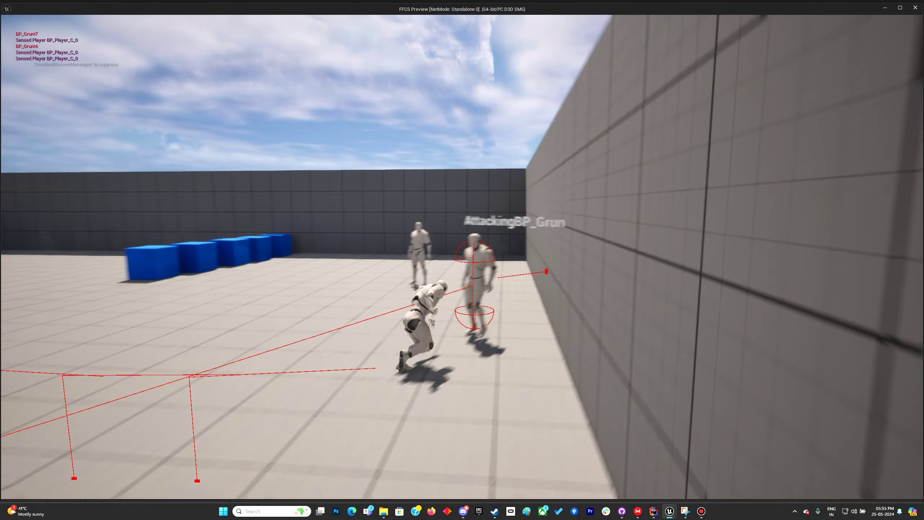
click(462, 260)
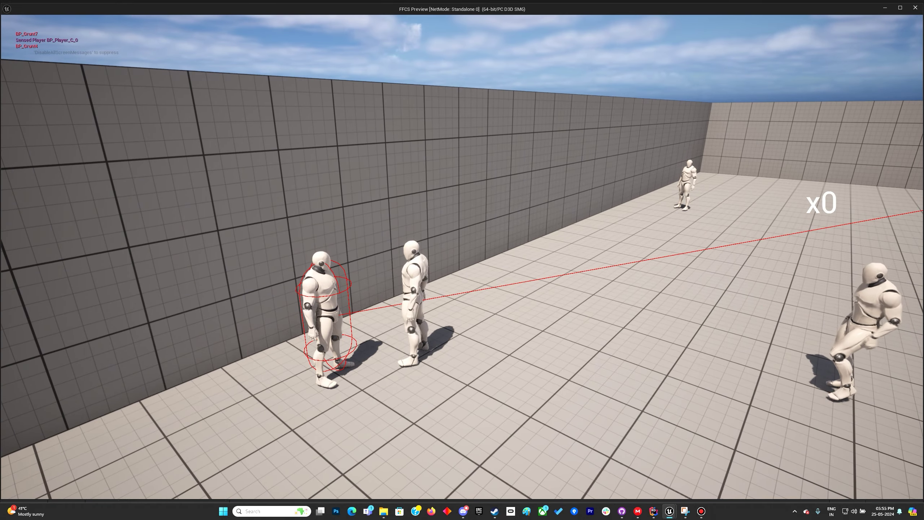
key(w)
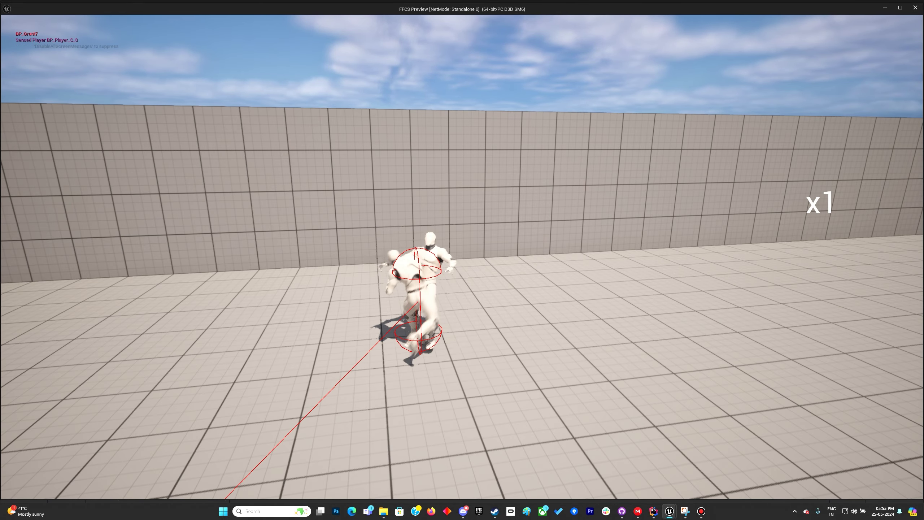
key(w)
click(462, 260)
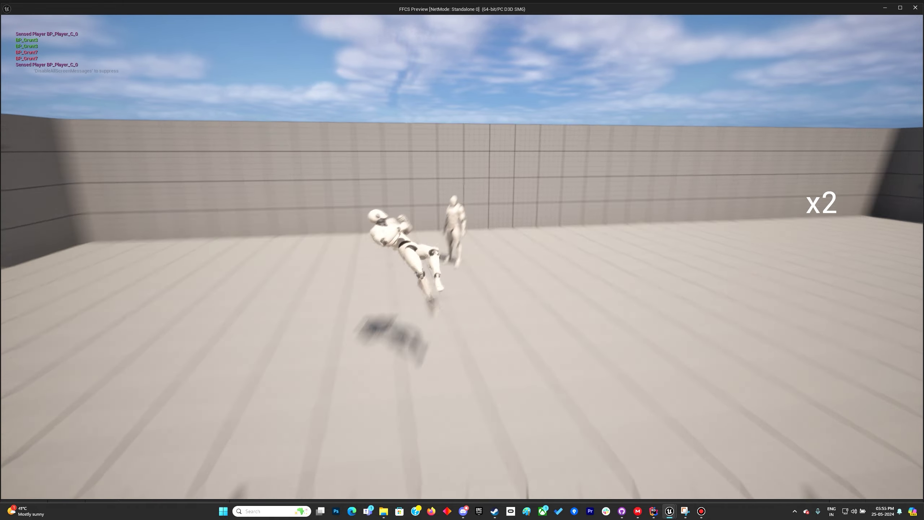
click(462, 260)
click(462, 260)
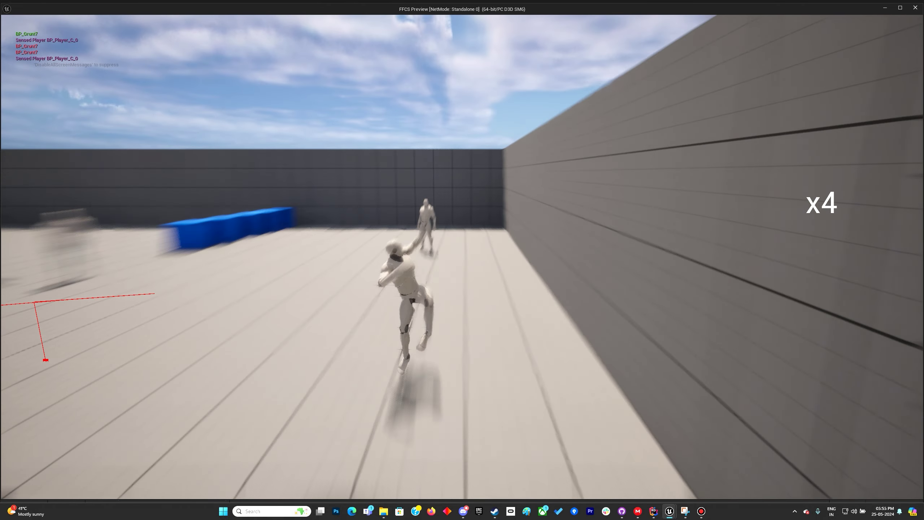
click(462, 260)
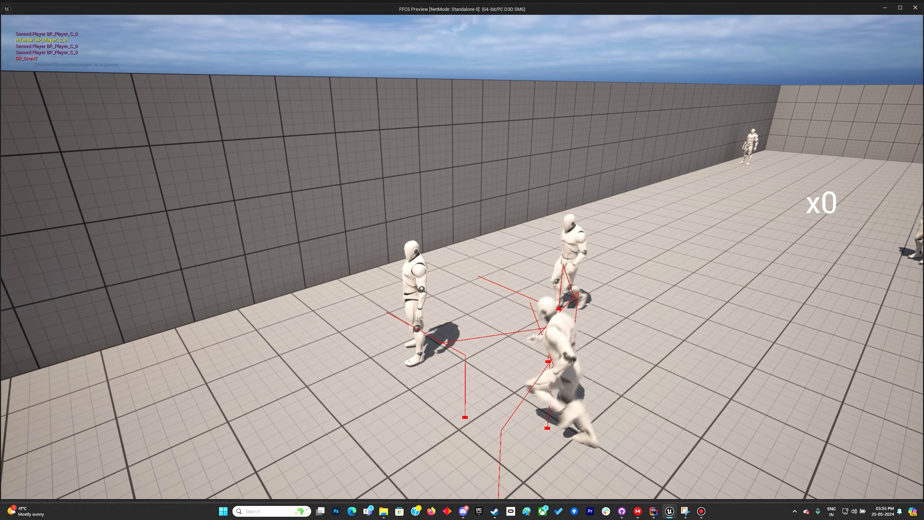
- Fight the group of surrounding grunts to check the combo counter under enemy attacks, and end the play session
key(w)
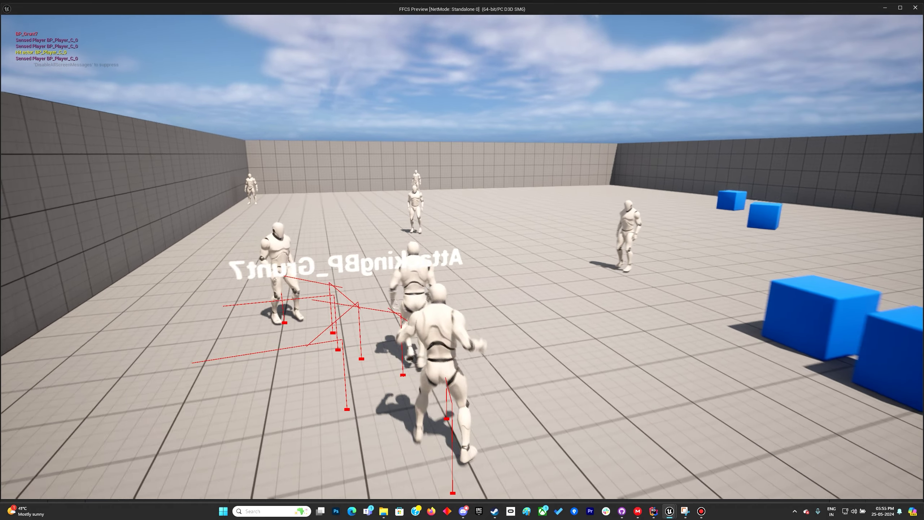
click(462, 260)
click(462, 259)
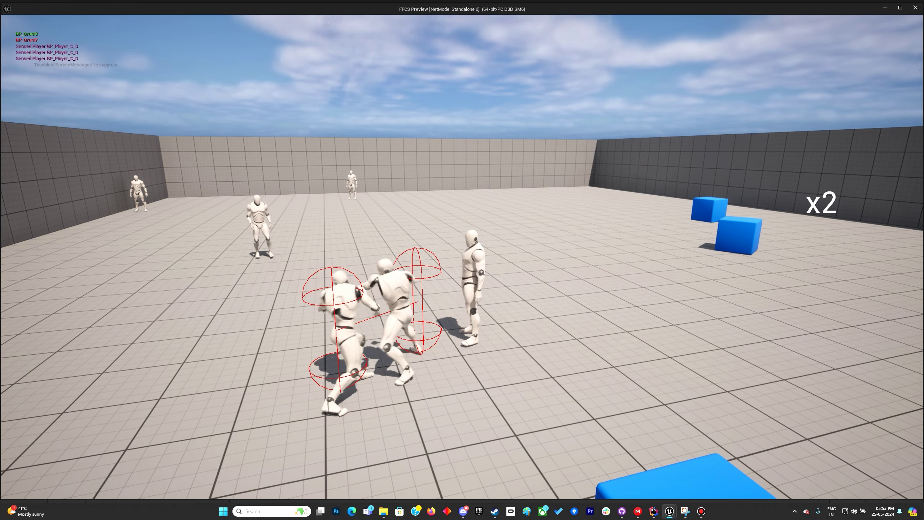
key(w)
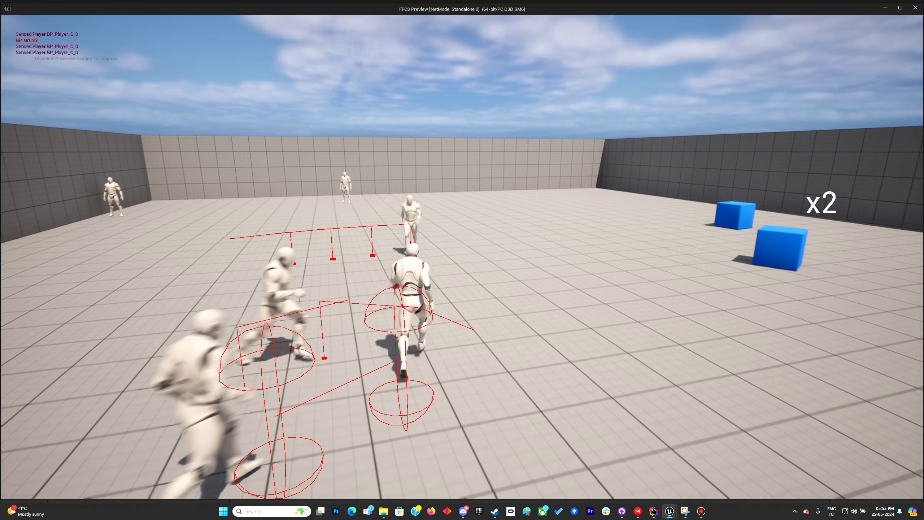
key(w)
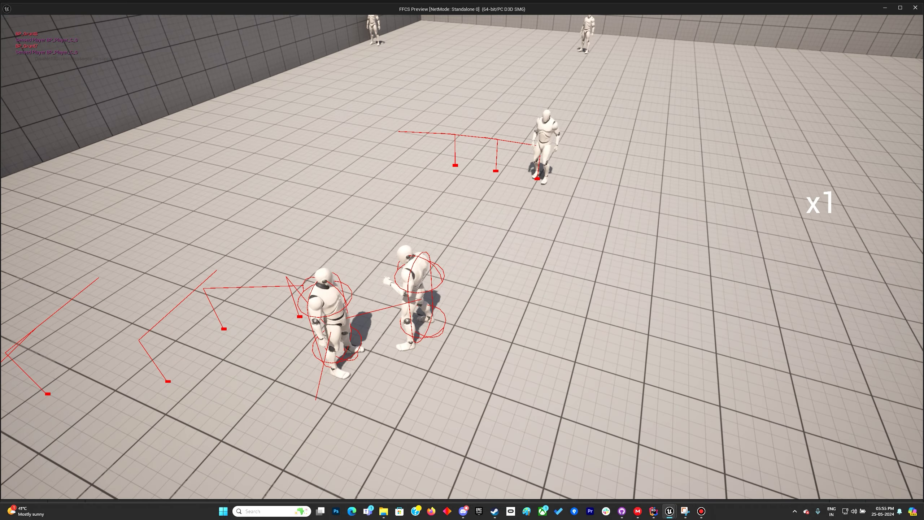
key(w)
key(s)
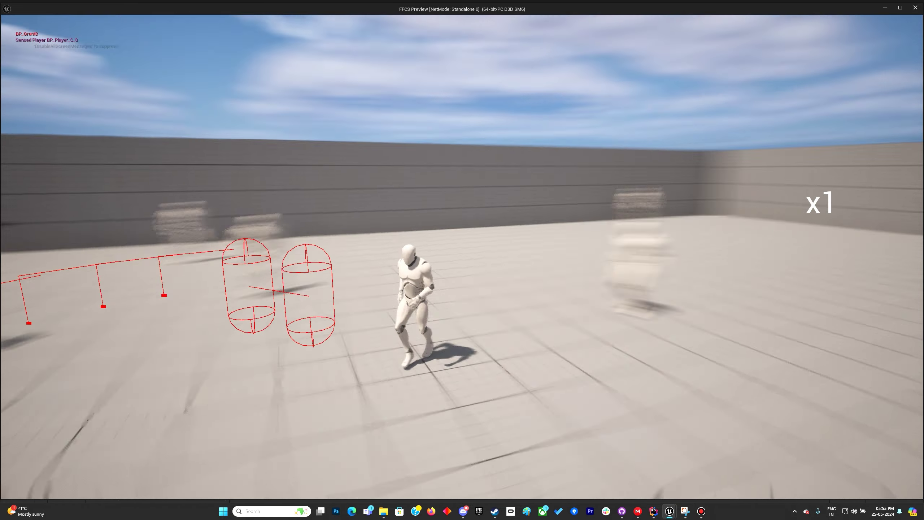
key(w)
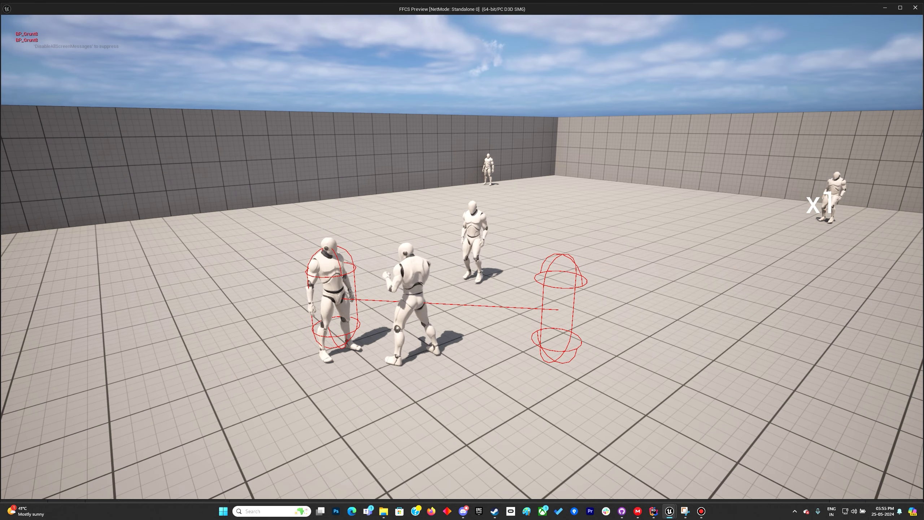
key(Escape)
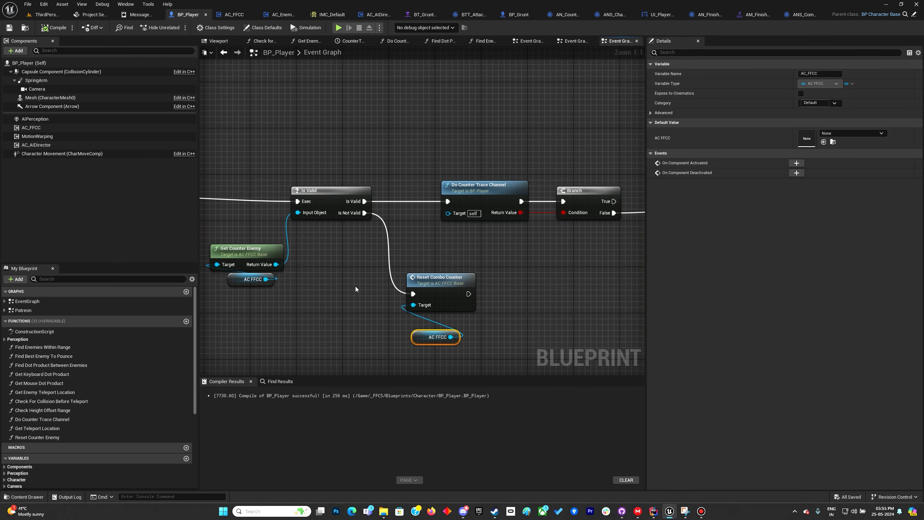